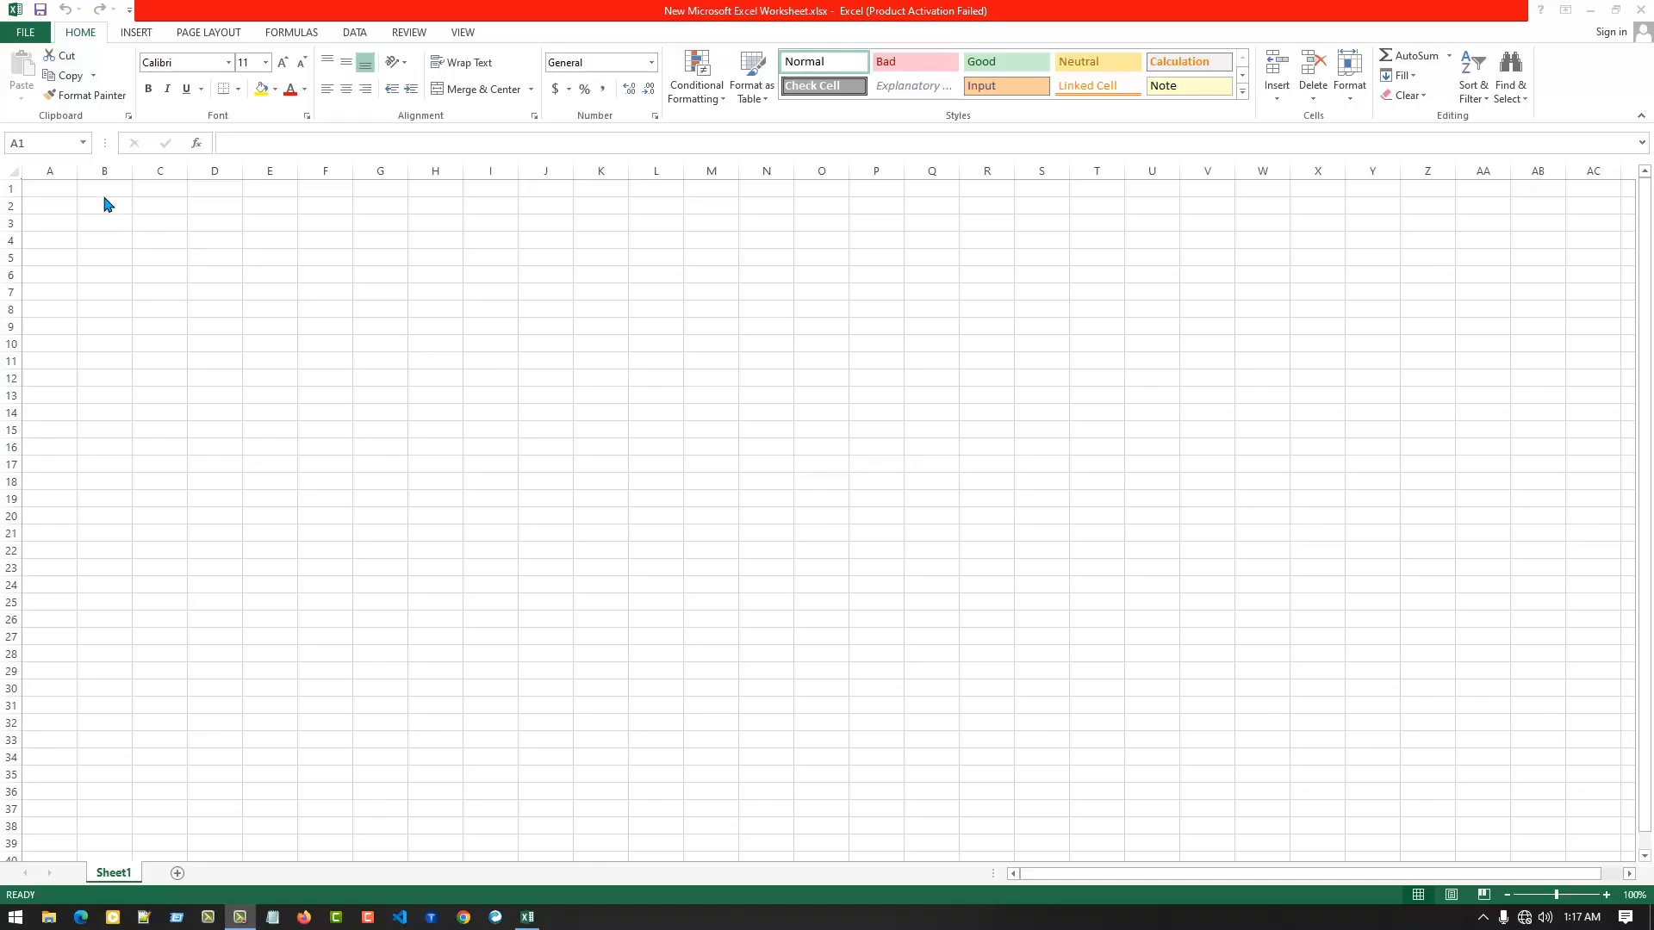
# Step: Enter the column headers S/L No, Name of Subjects and Marks in cells A1 to C1
pyautogui.click(102, 201)
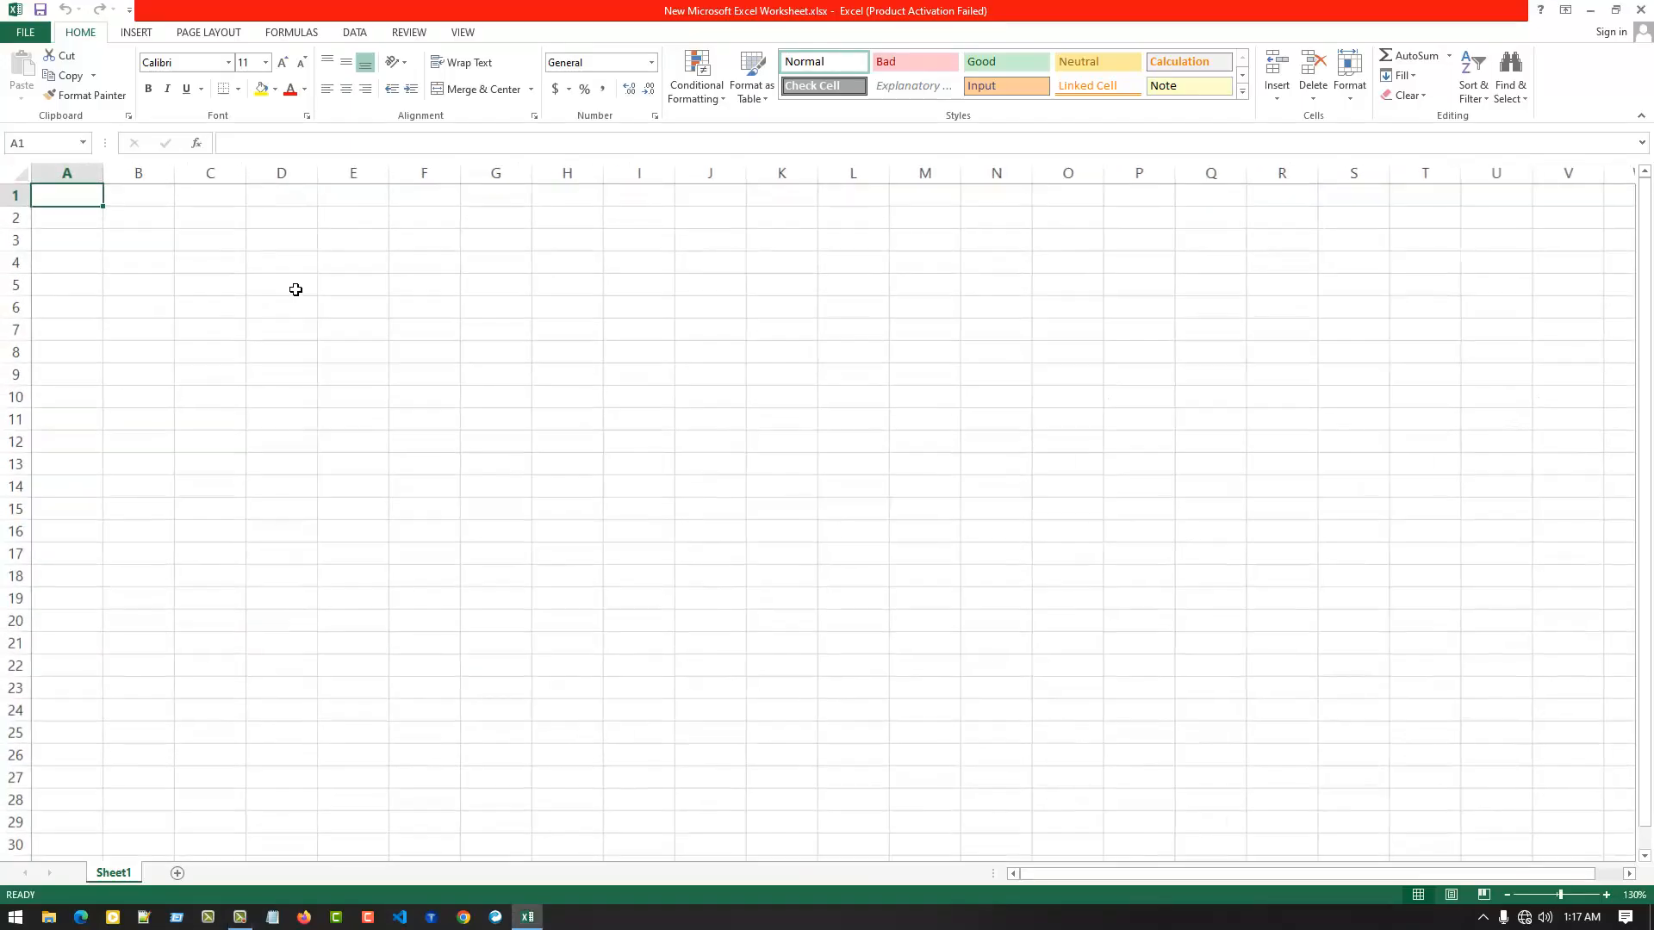
pyautogui.scroll(2, 296, 289)
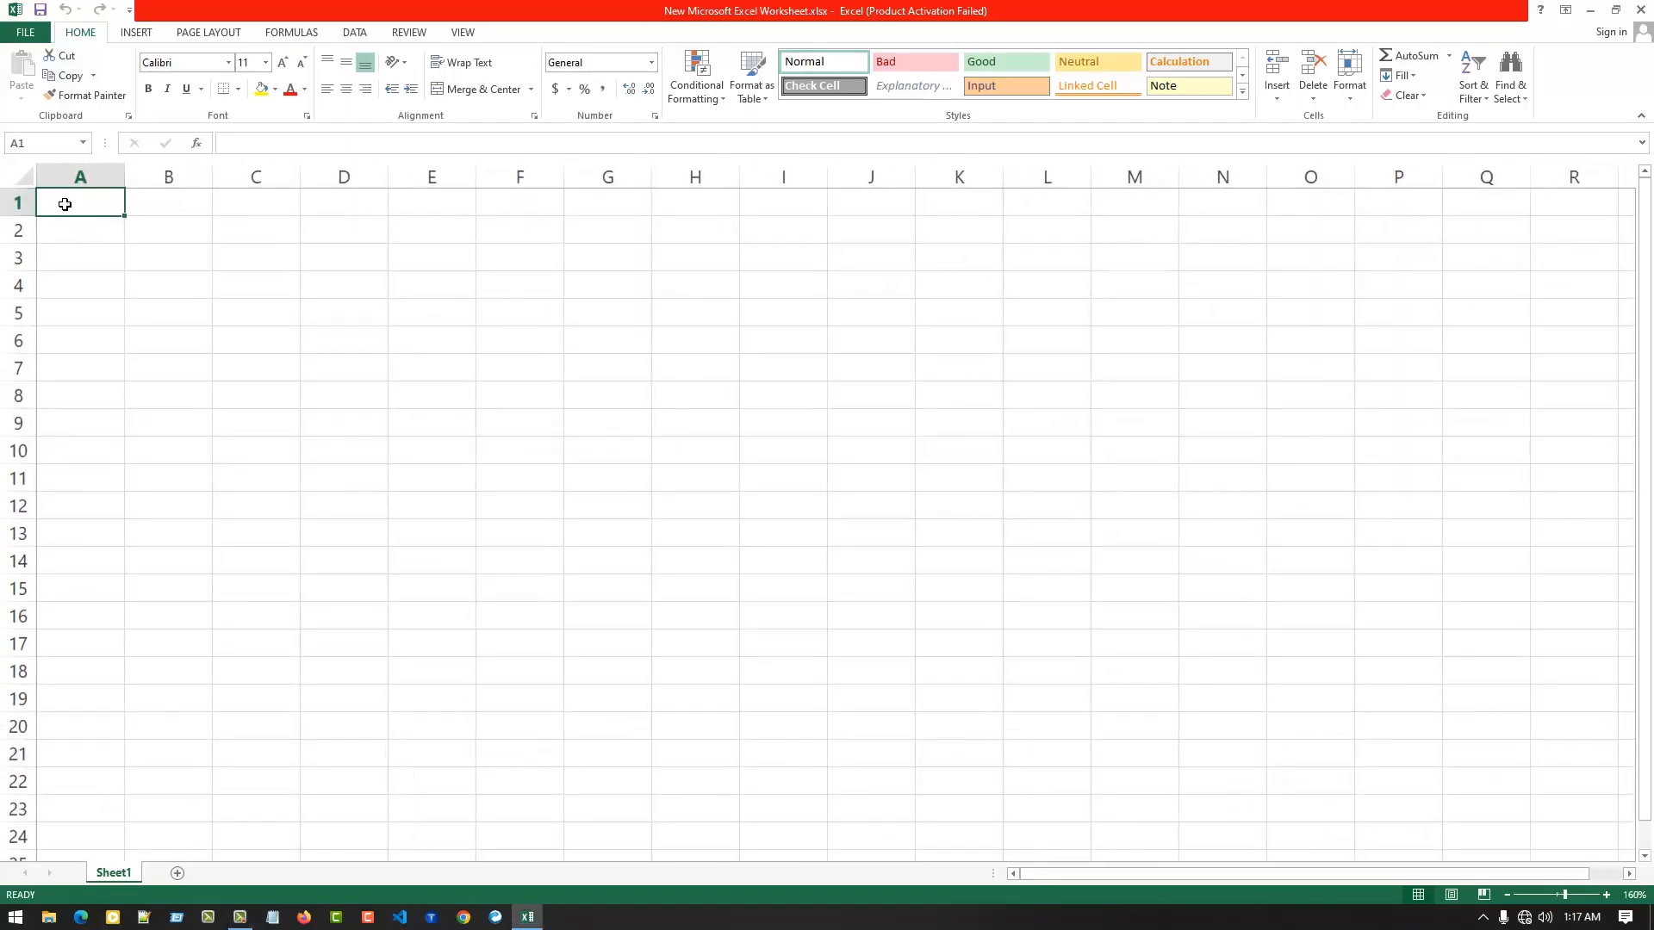
pyautogui.write('S/L')
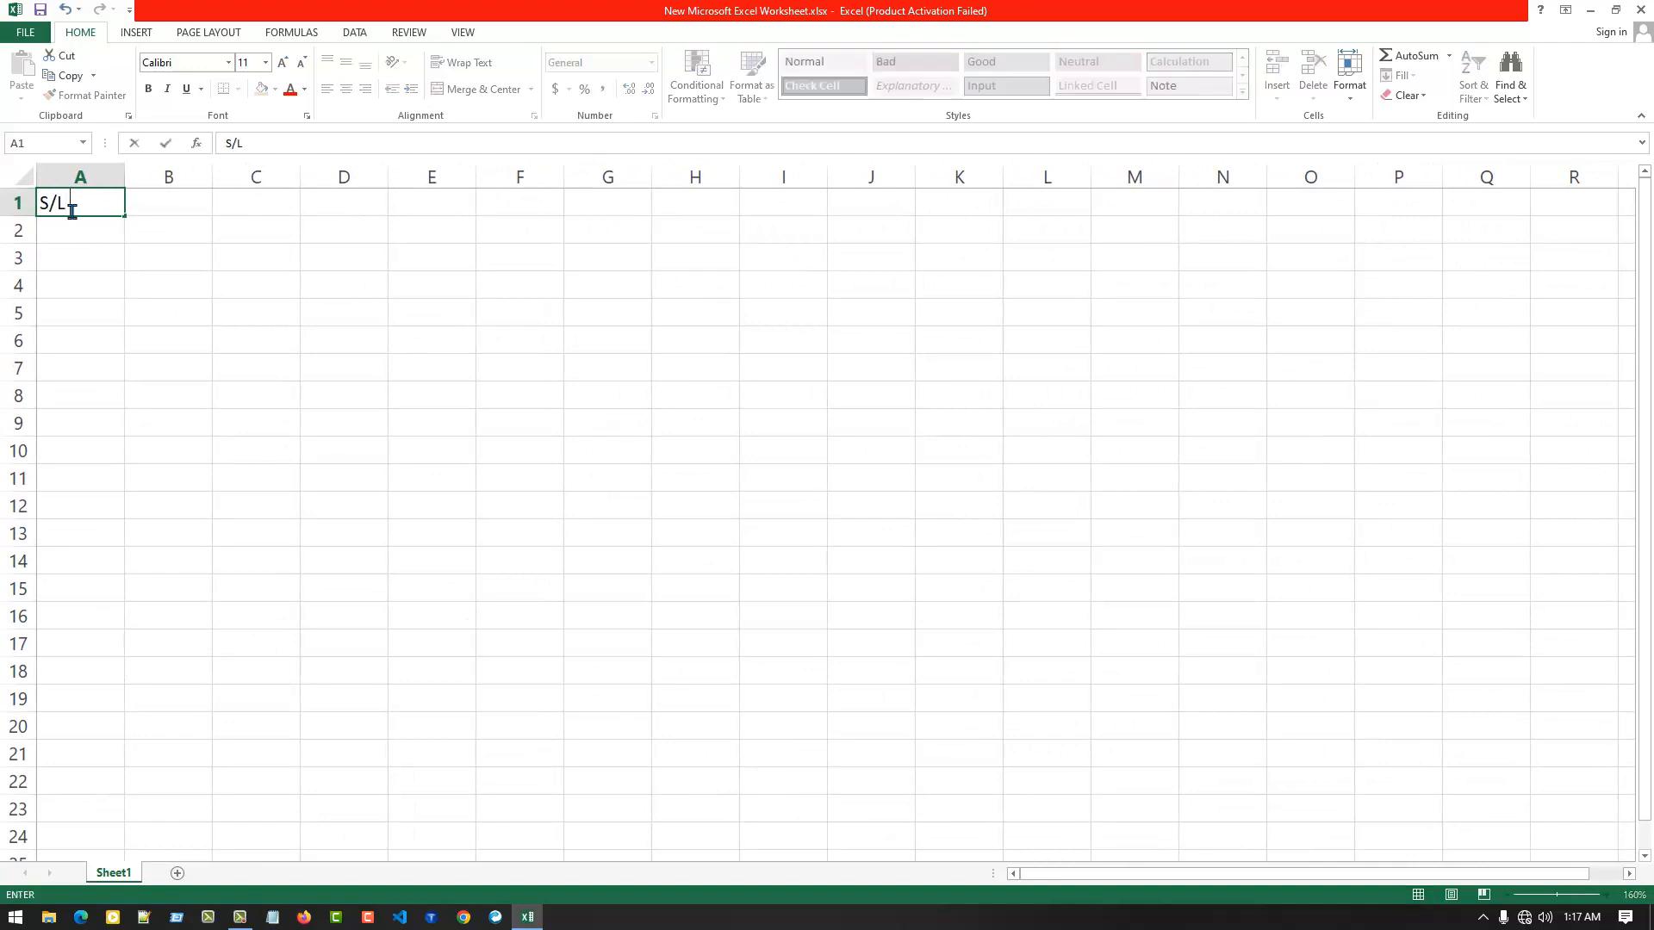
pyautogui.write(' No')
pyautogui.press('Tab')
pyautogui.write('NAme')
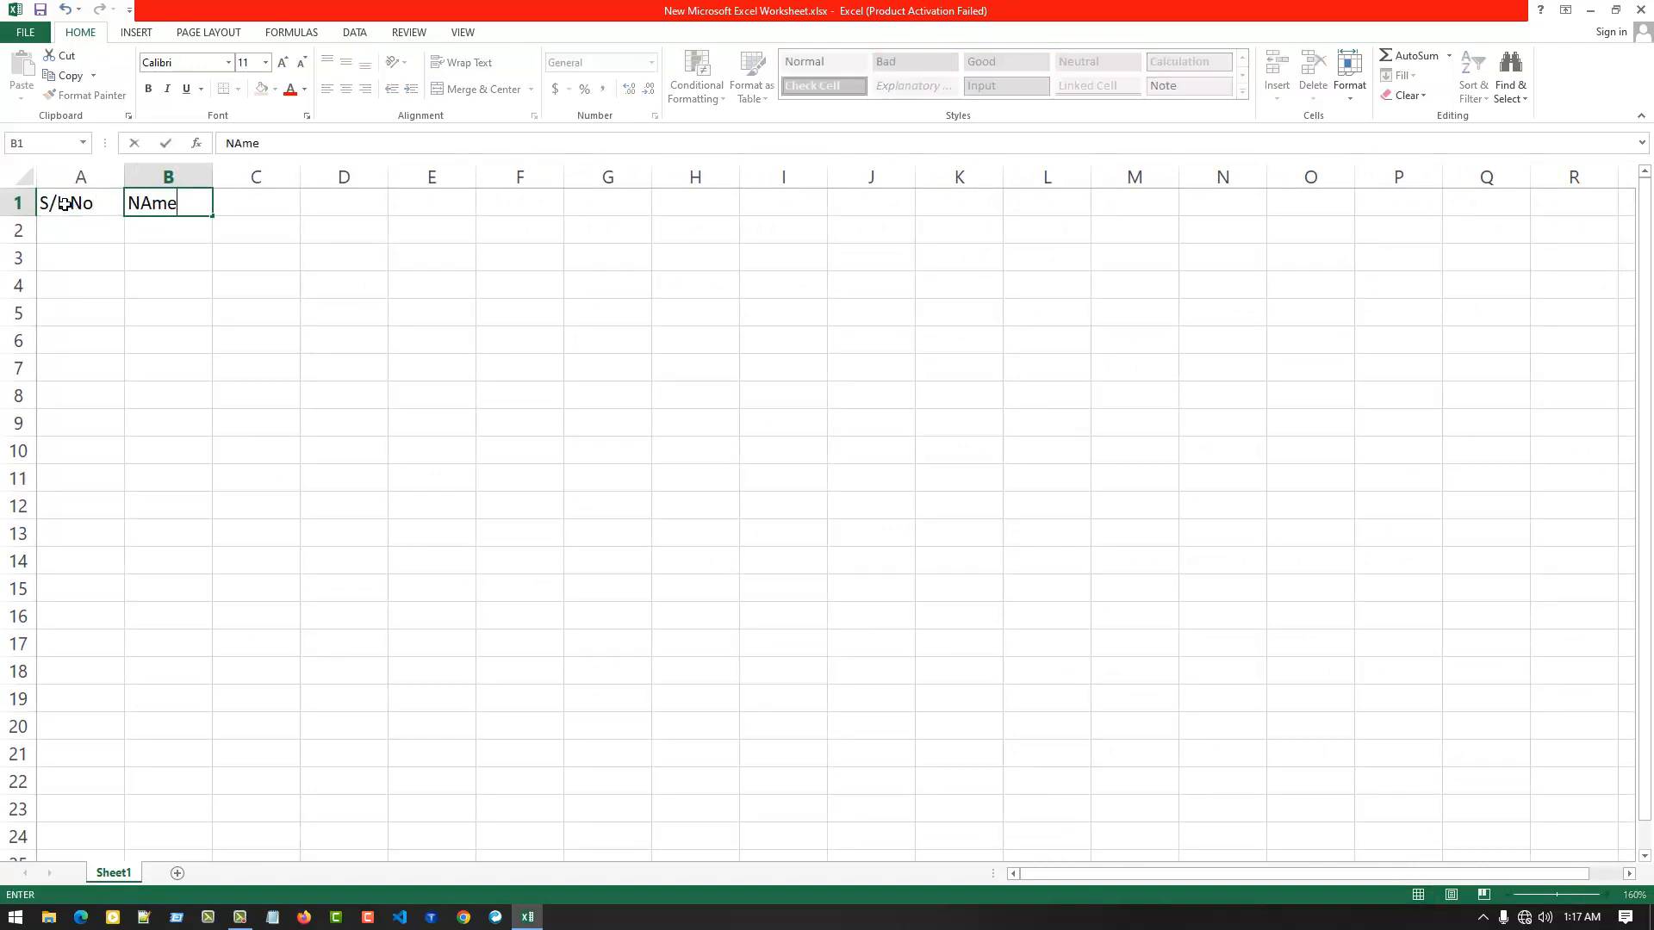
pyautogui.press('BackSpace')
pyautogui.press('BackSpace')
pyautogui.press('BackSpace')
pyautogui.write('ame of Subjects')
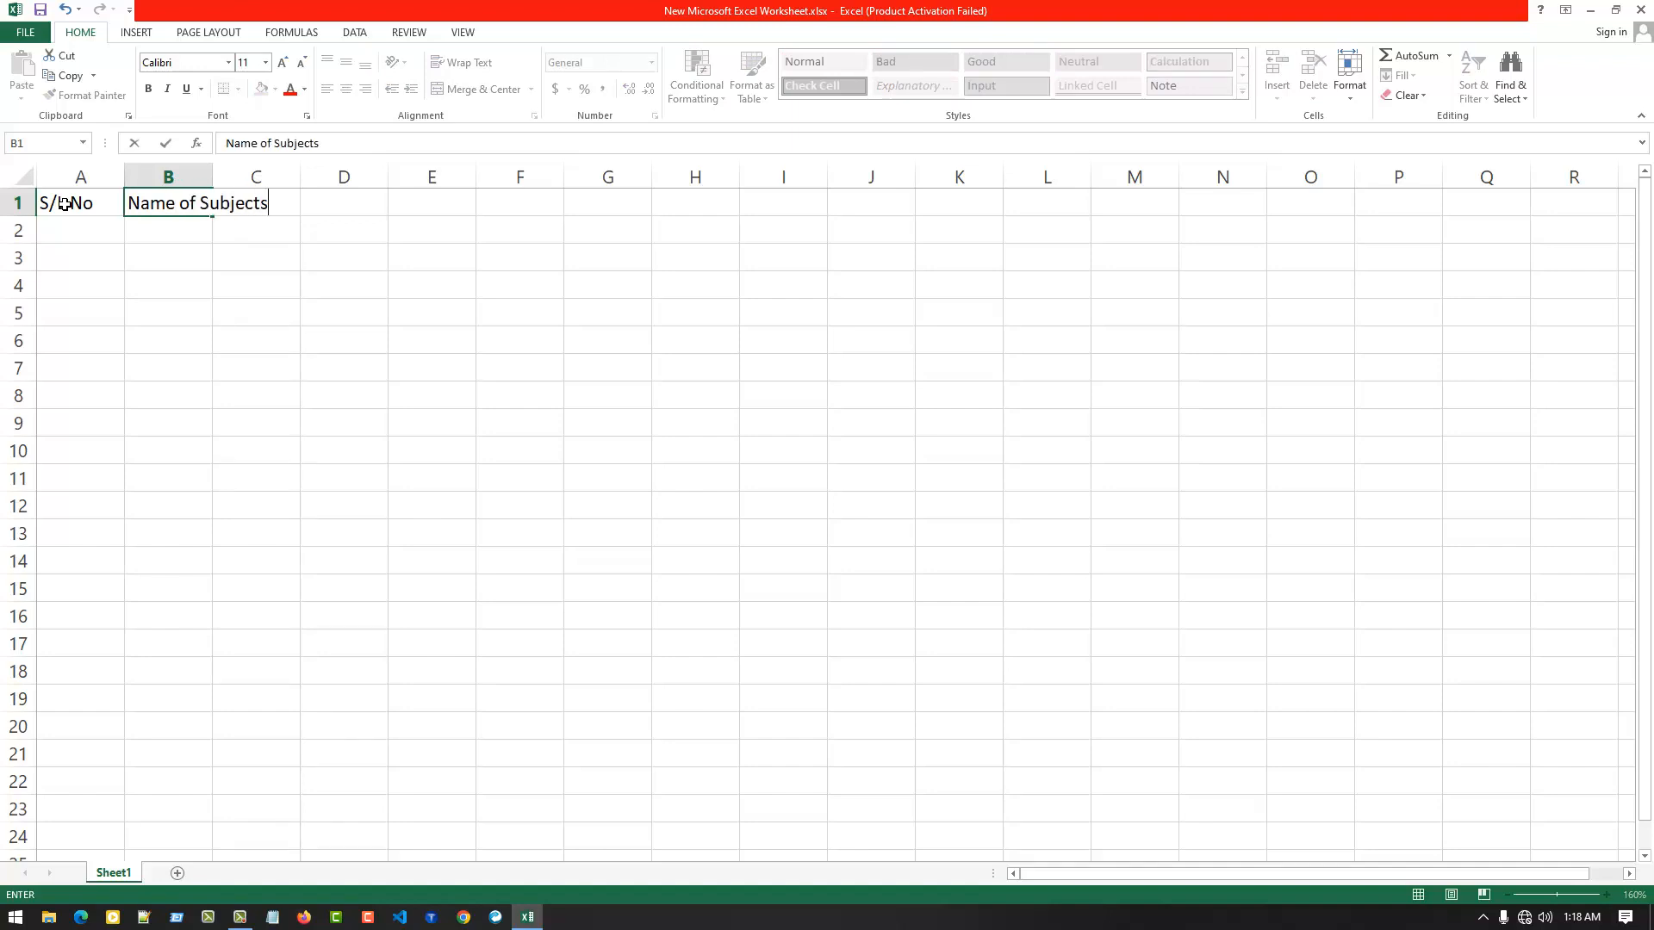
pyautogui.press('Tab')
pyautogui.write('Ma')
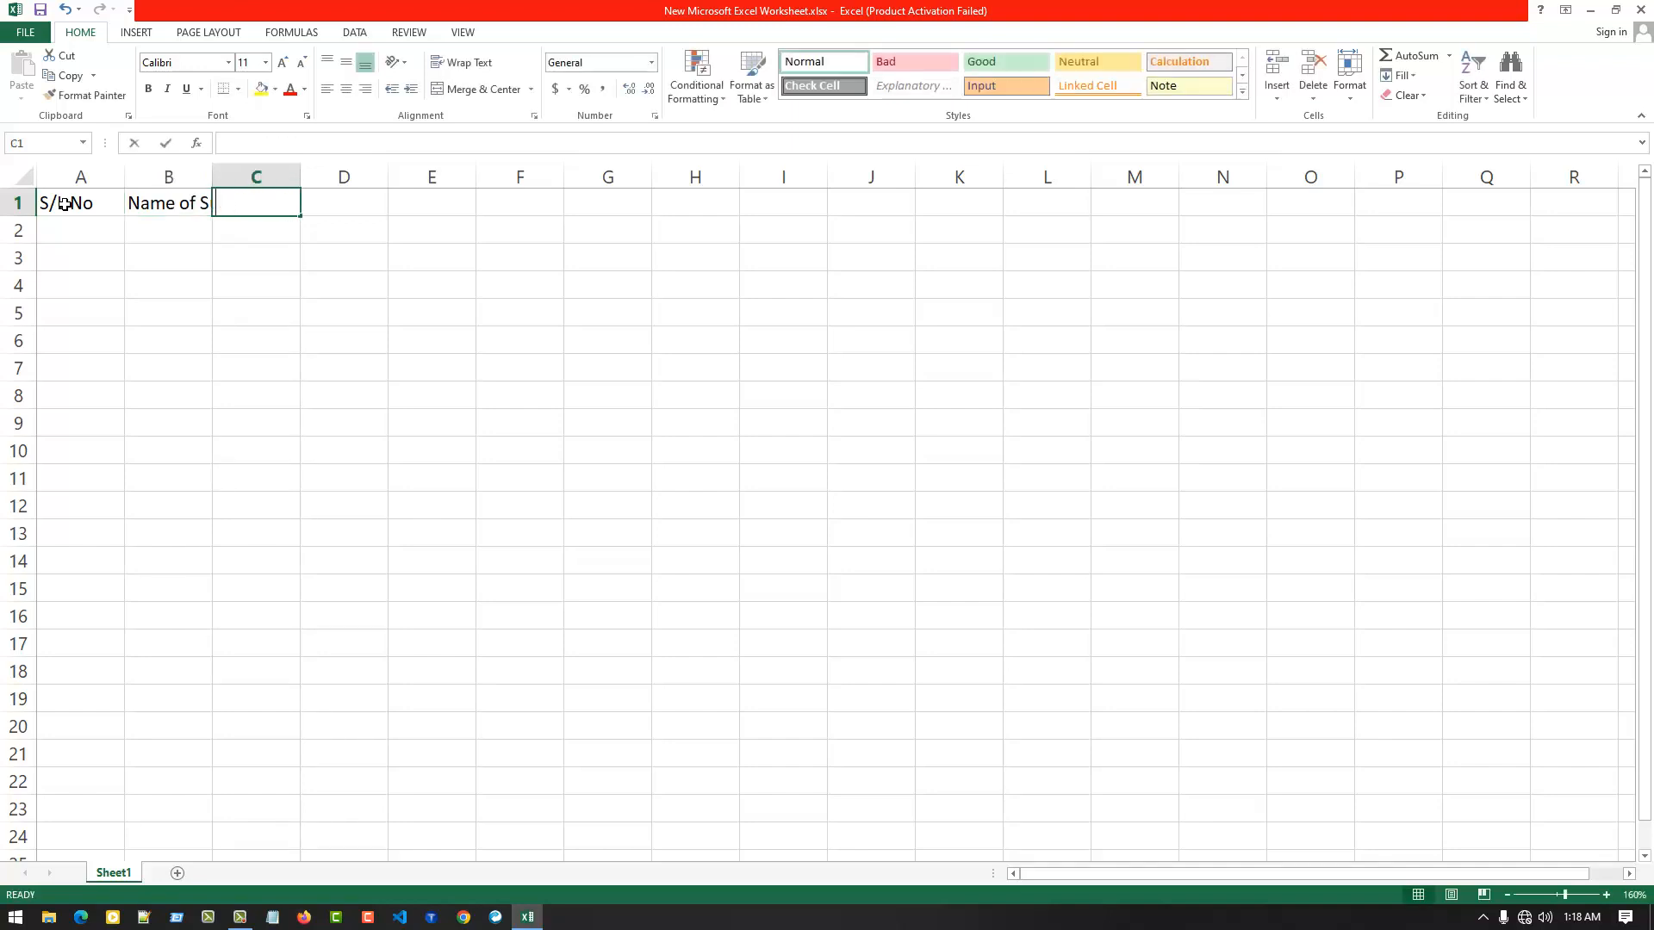
pyautogui.write('rks')
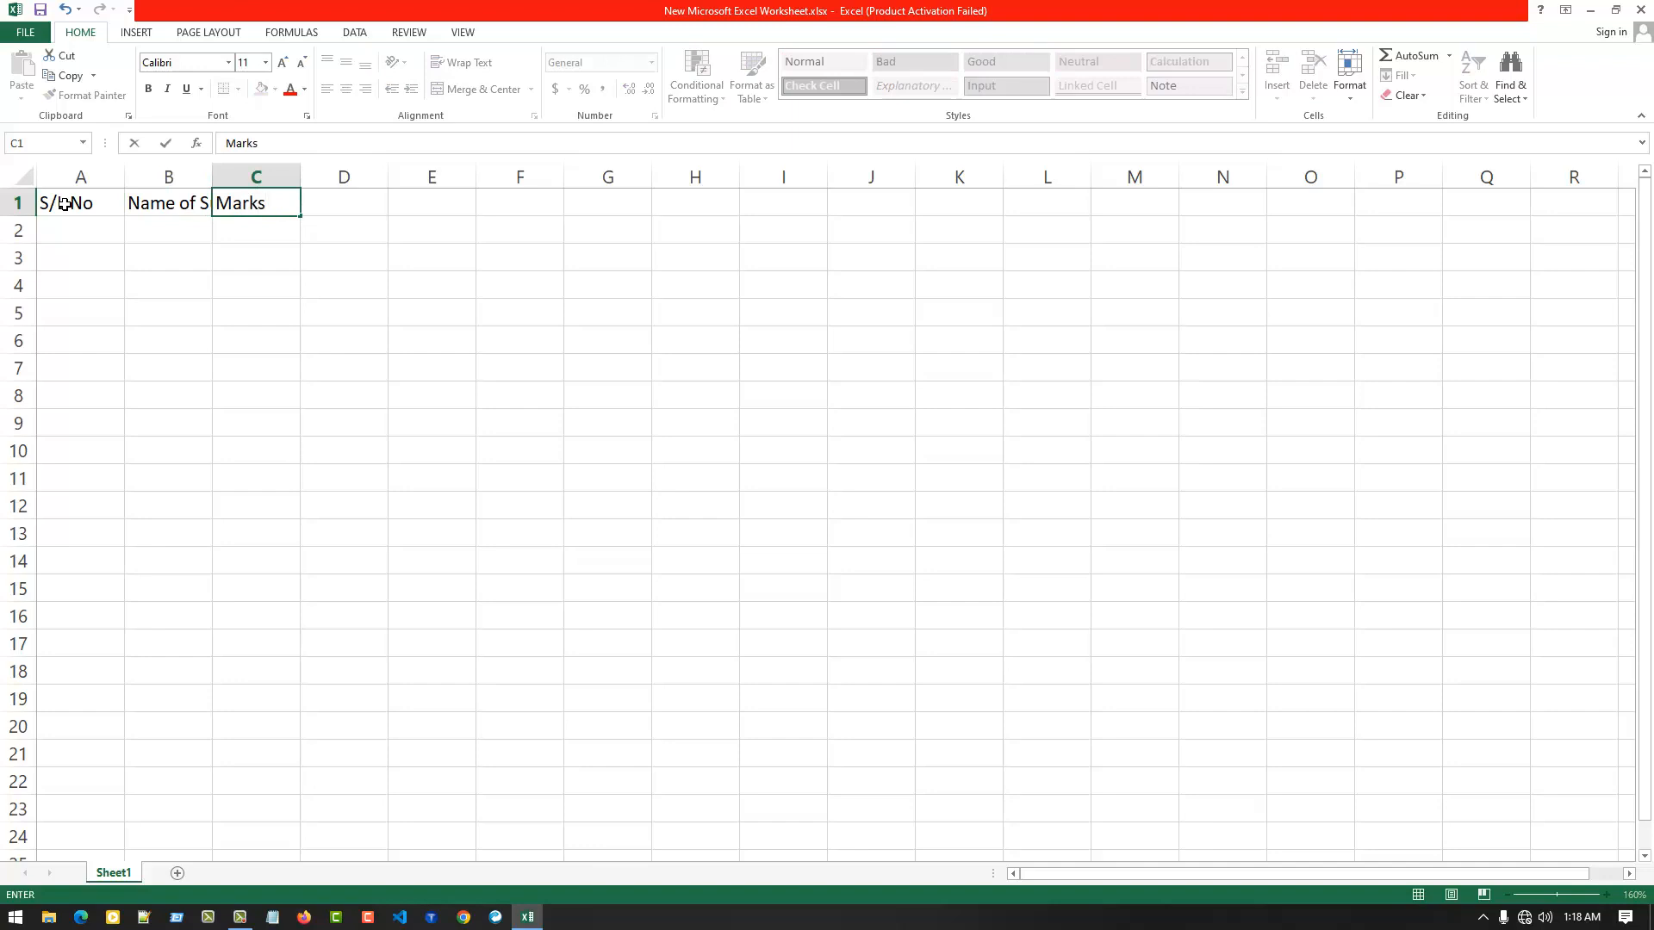
pyautogui.press('Tab')
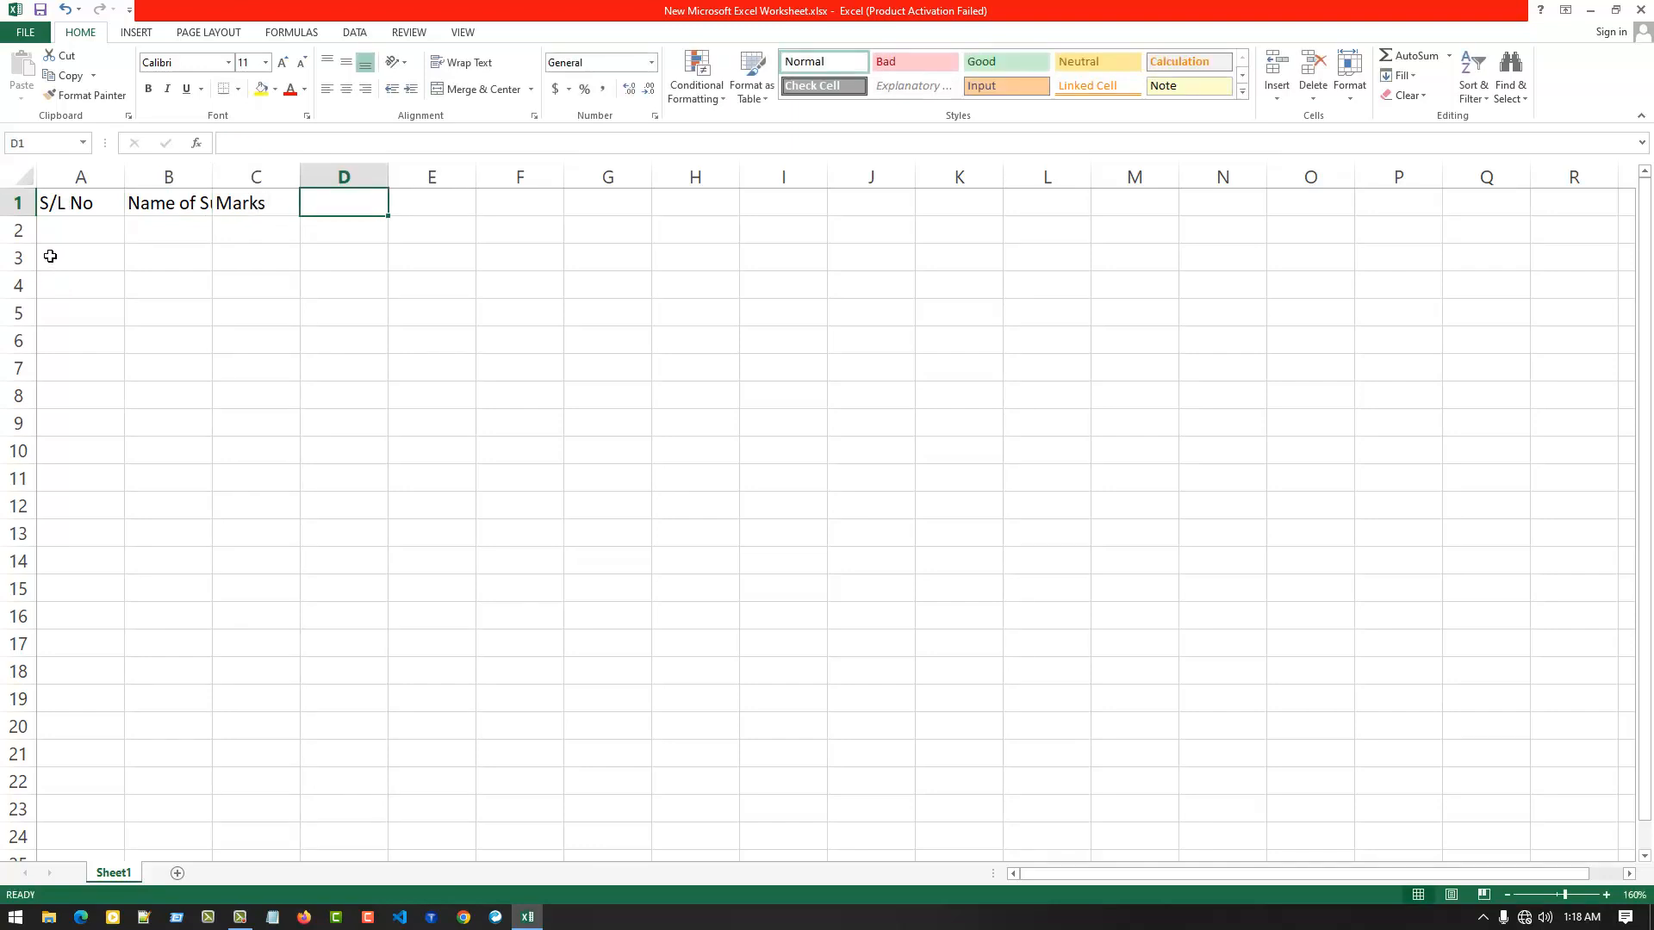
# Step: Enter 1 and 2 in A2 and A3, and extend the serial number series down to A9
pyautogui.click(67, 239)
pyautogui.write('1')
pyautogui.press('Return')
pyautogui.write('1')
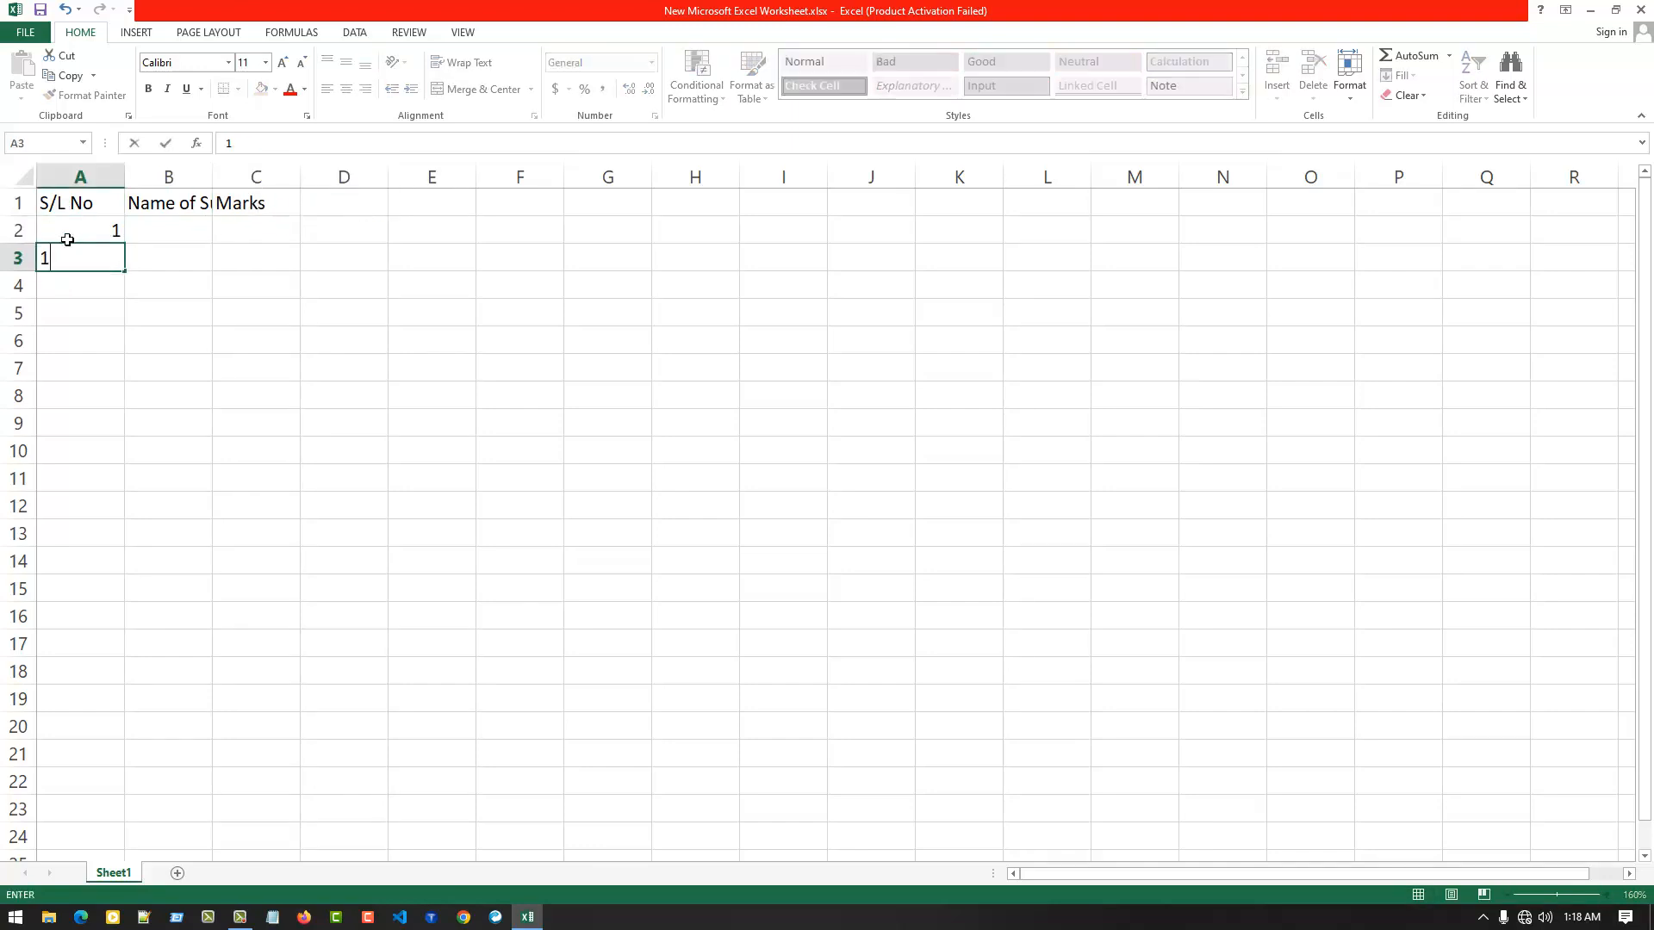
pyautogui.press('Return')
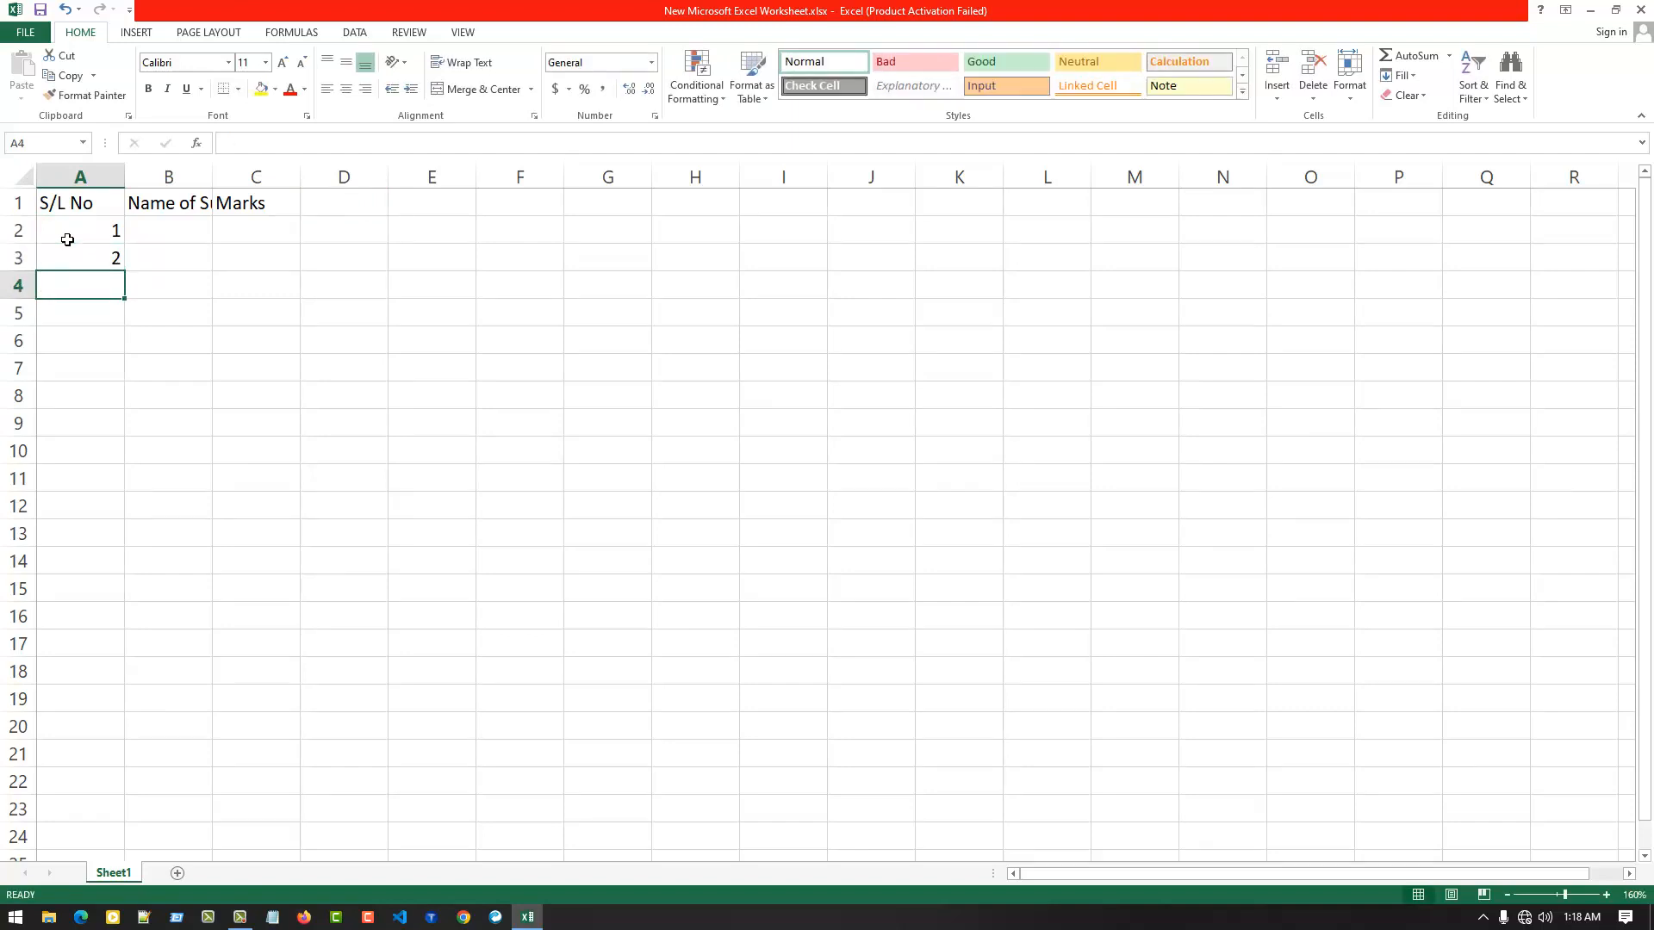
pyautogui.moveTo(67, 239); pyautogui.dragTo(148, 432)
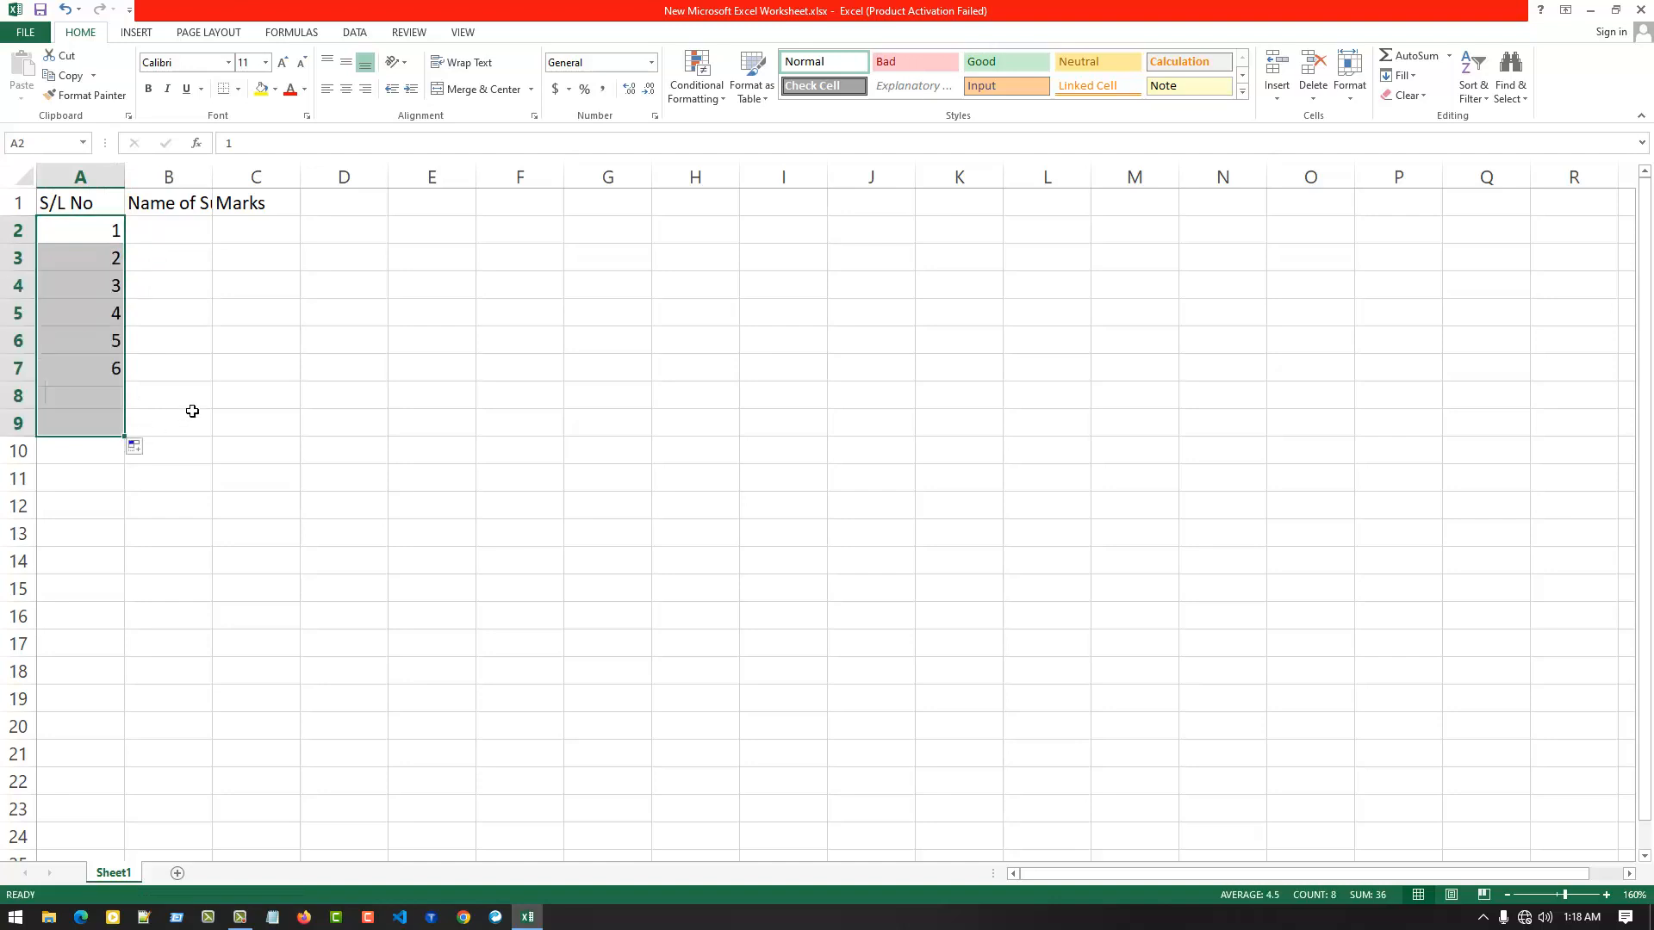
pyautogui.click(244, 392)
# Step: Clear the extra serial number in A9 so the series ends at 7
pyautogui.click(131, 430)
pyautogui.click(117, 427)
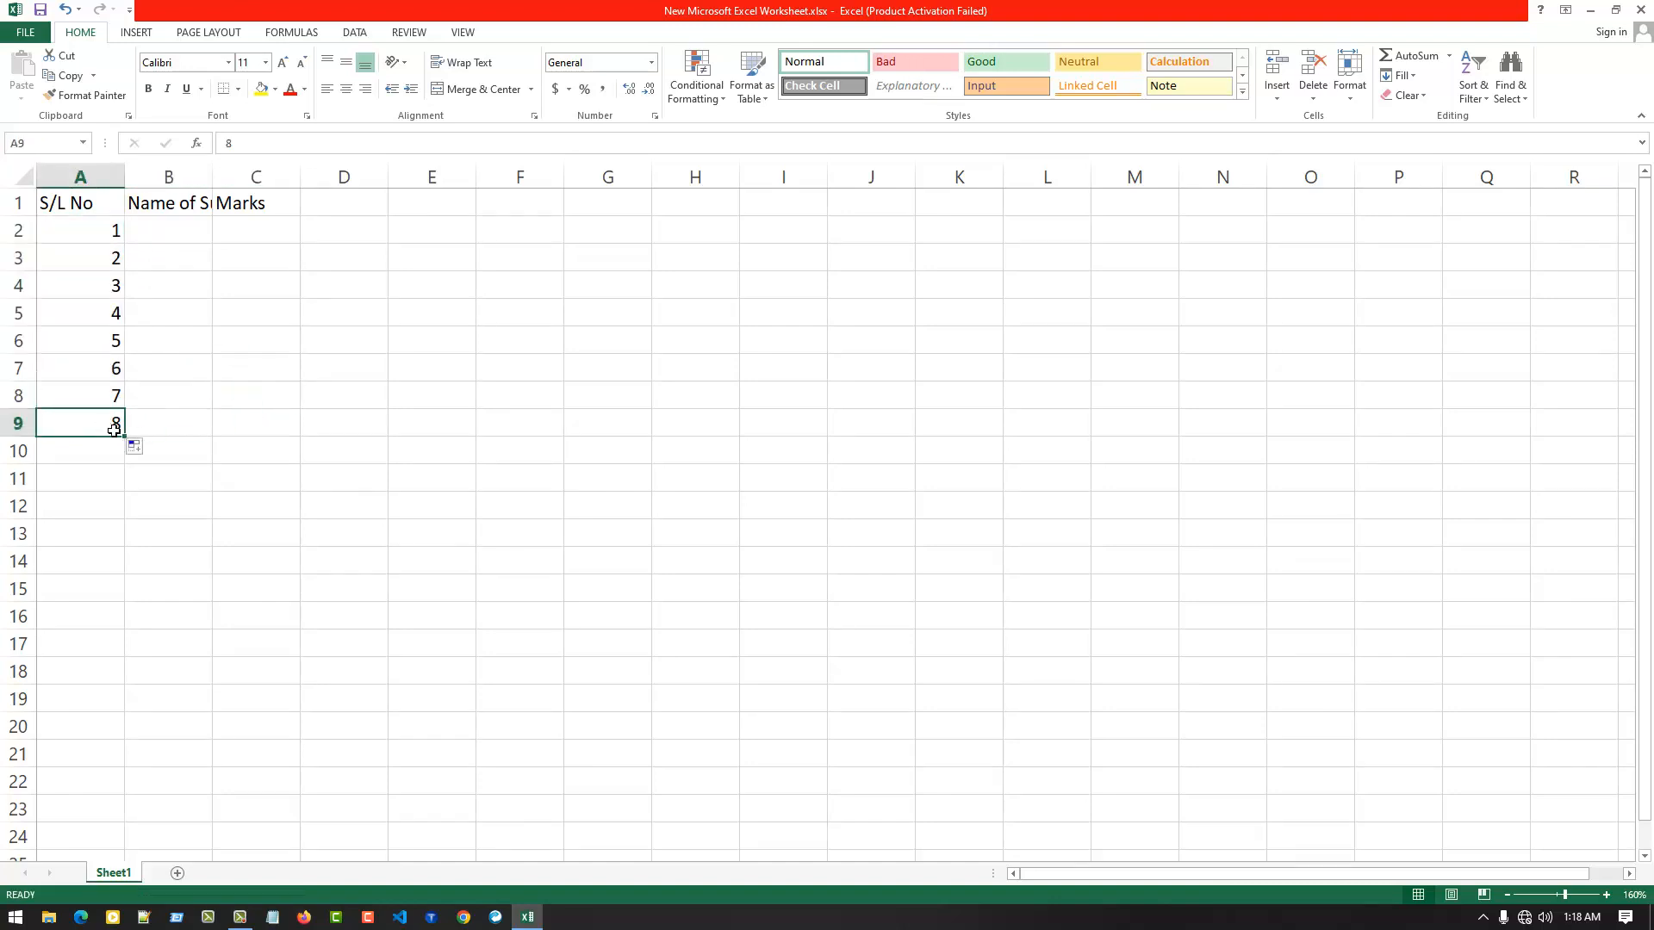
pyautogui.press('Delete')
pyautogui.click(310, 422)
# Step: Enter the subjects Bangla, English and Math in cells B2 to B4
pyautogui.click(167, 229)
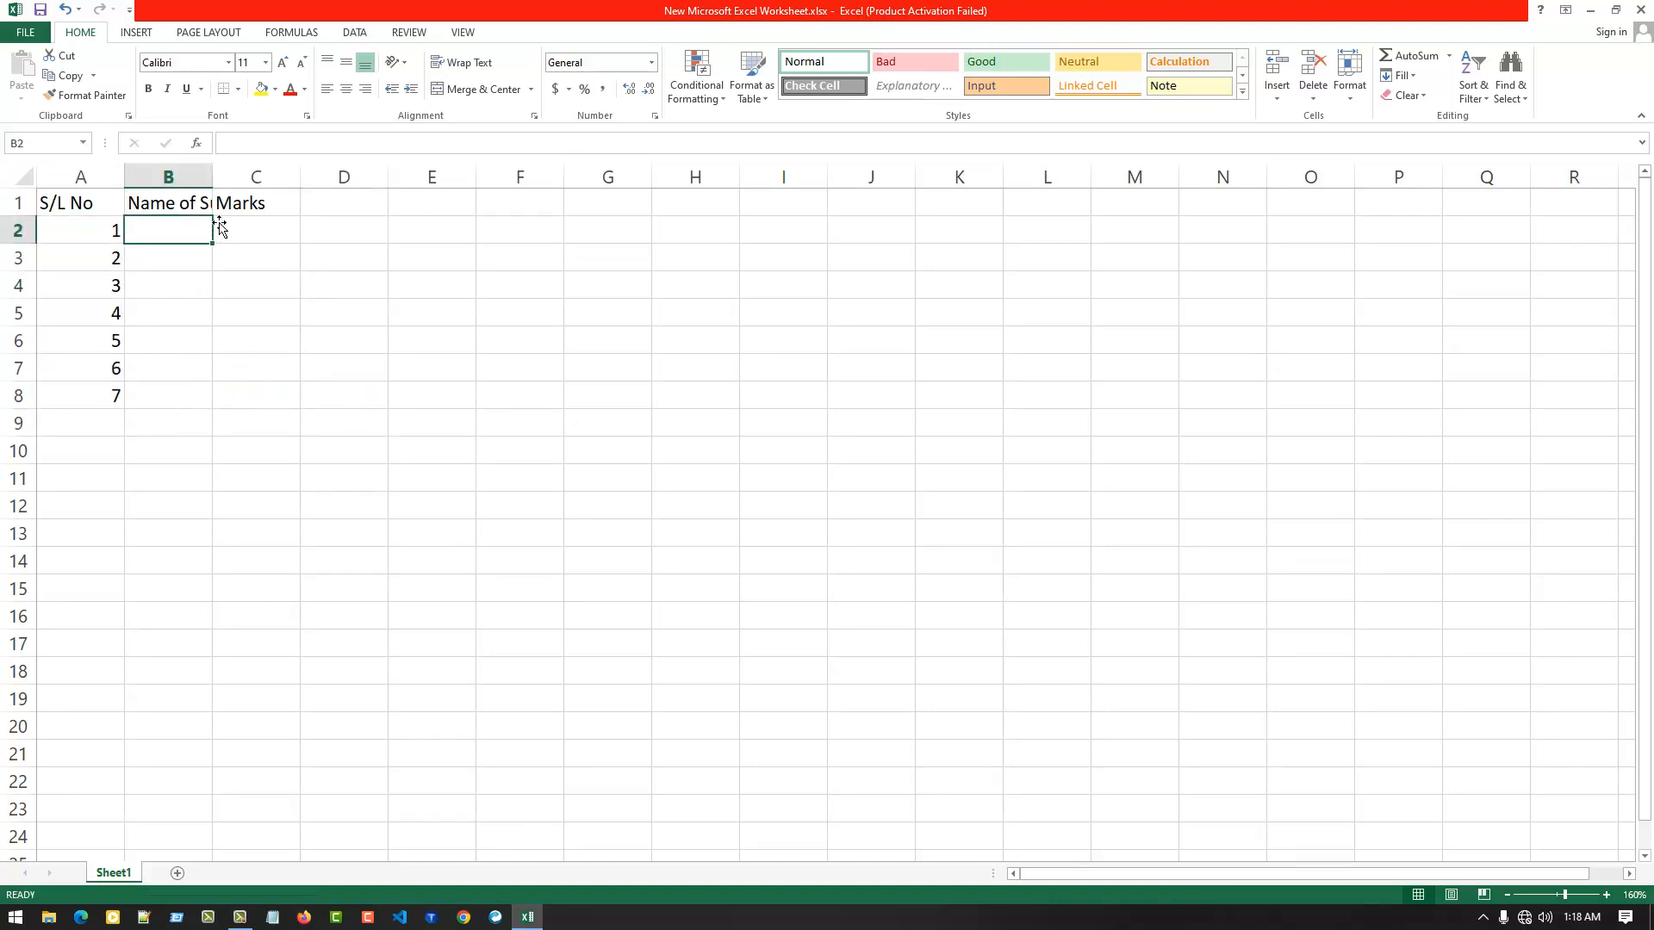
pyautogui.write('Bangla')
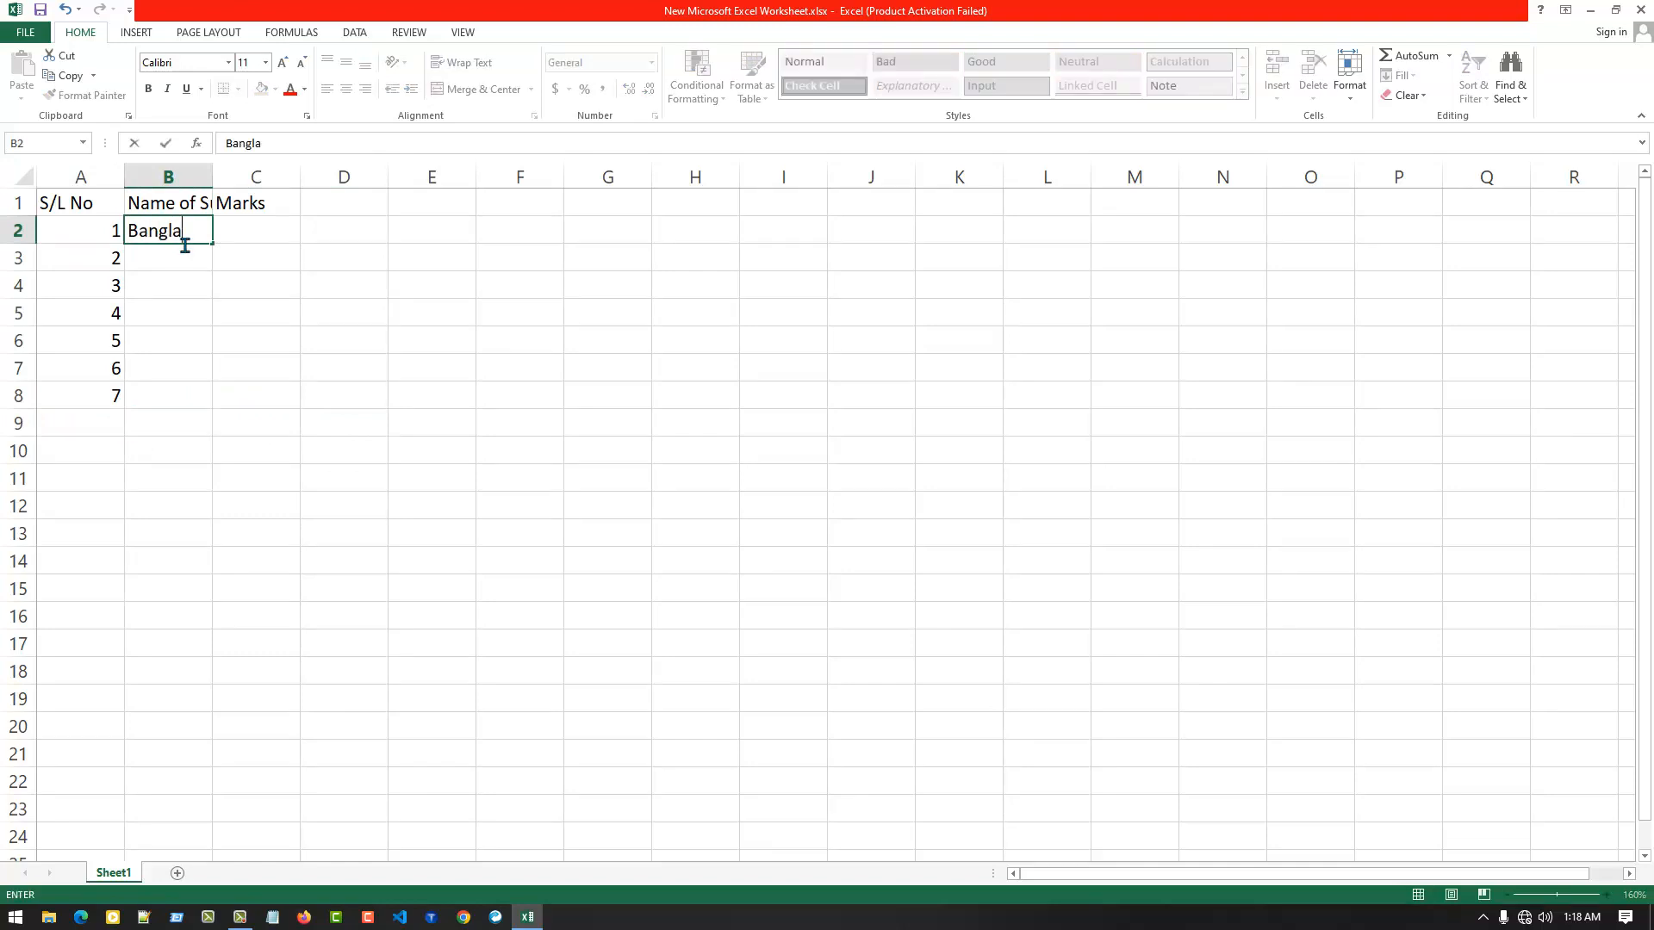
pyautogui.press('Return')
pyautogui.write('En')
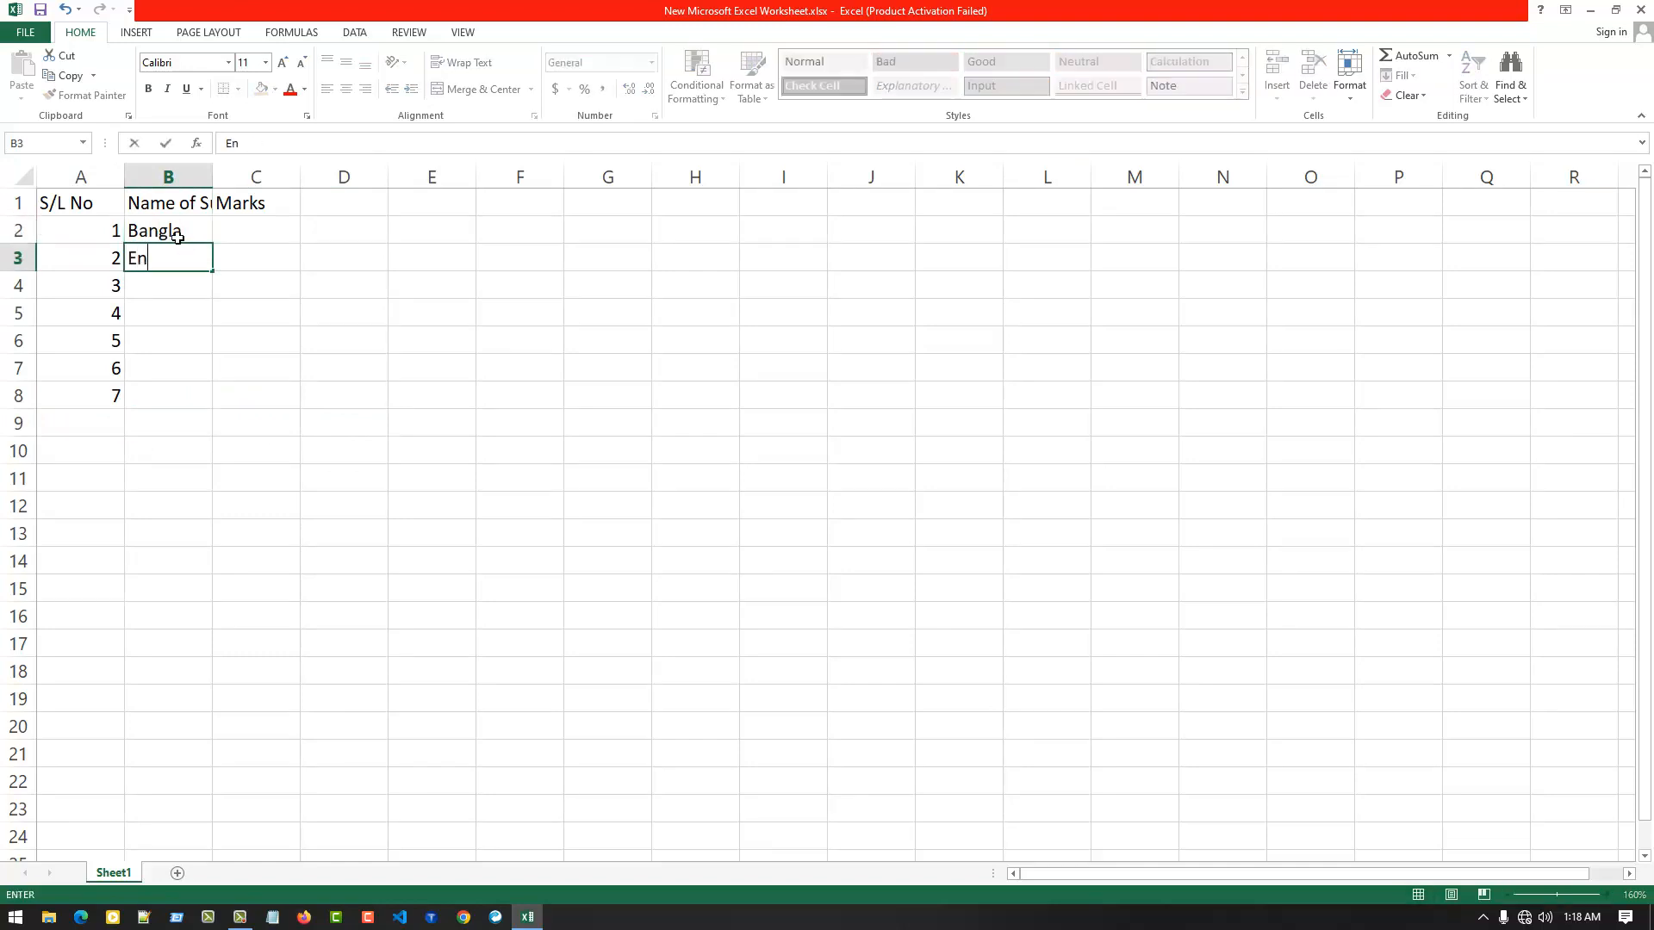
pyautogui.write('llish')
pyautogui.press('BackSpace')
pyautogui.press('BackSpace')
pyautogui.write('glish')
pyautogui.press('Return')
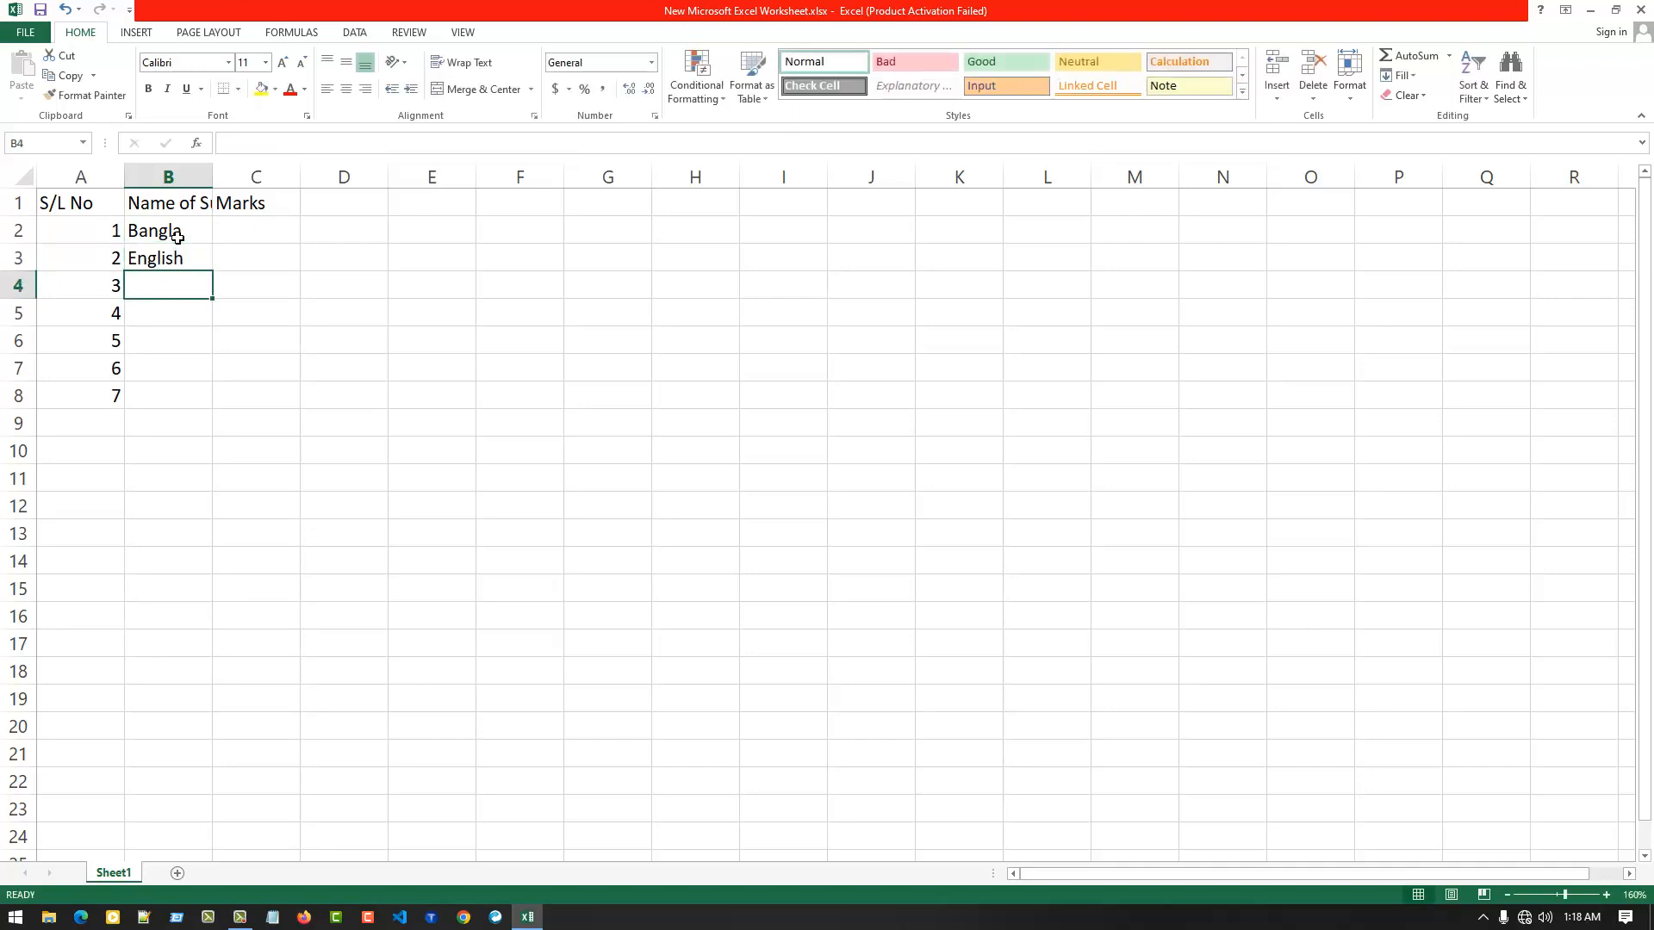
pyautogui.write('Math')
pyautogui.press('Return')
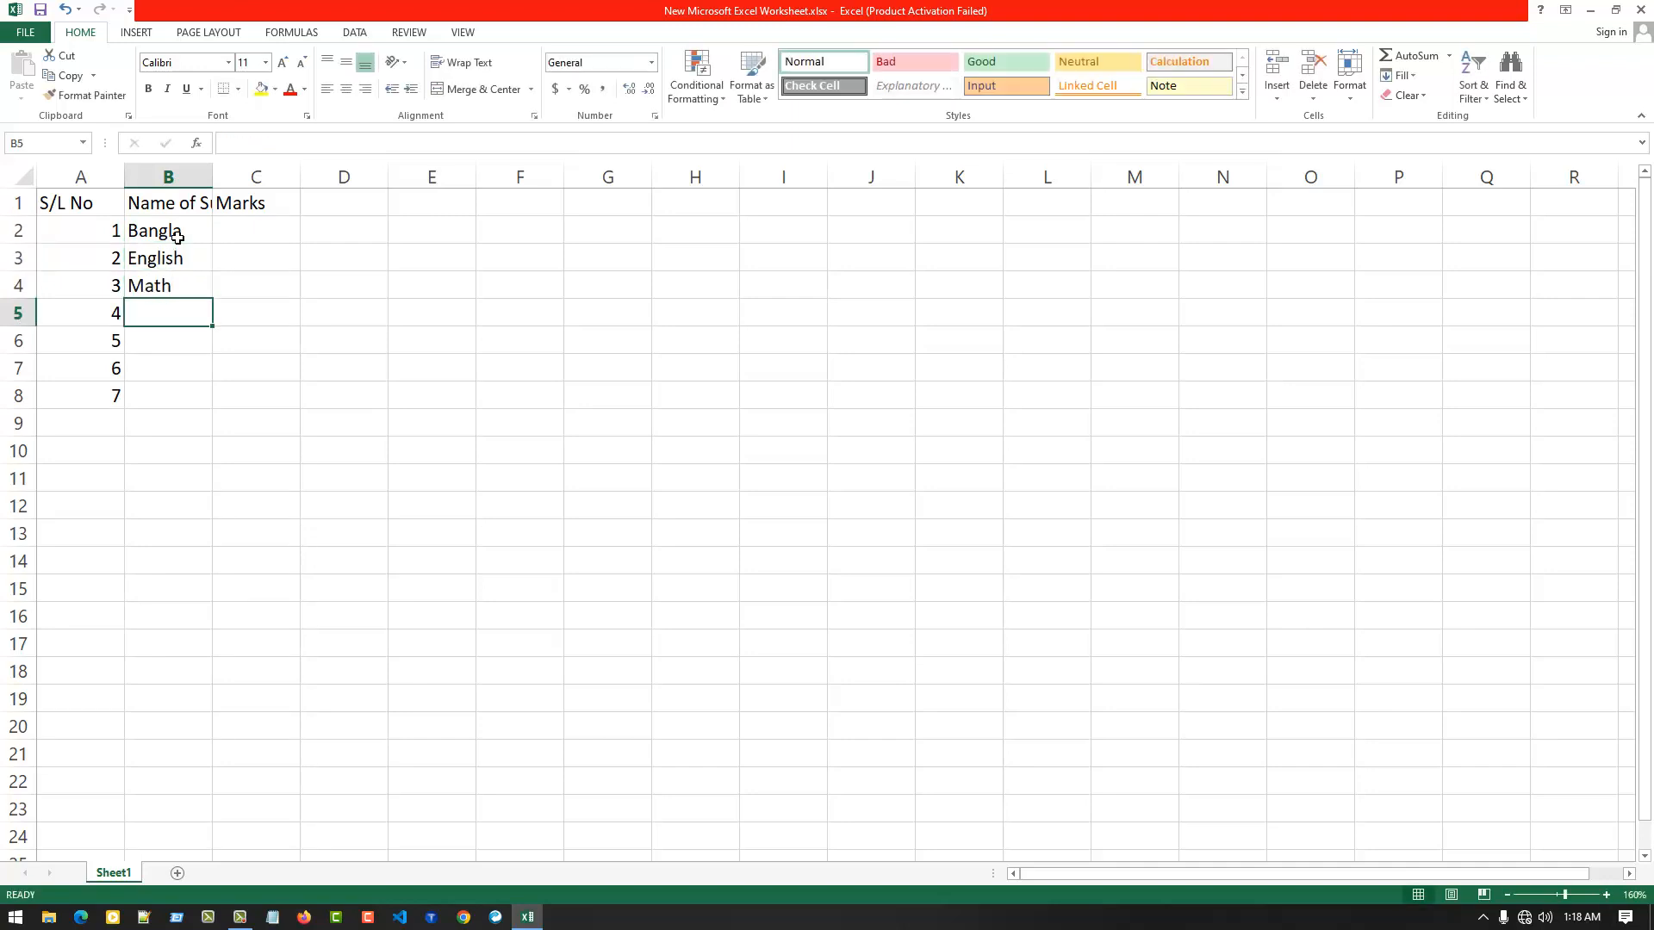
# Step: Enter the subjects Physics, Chemistry, Biology and ICT in cells B5 to B8
pyautogui.write('Physics')
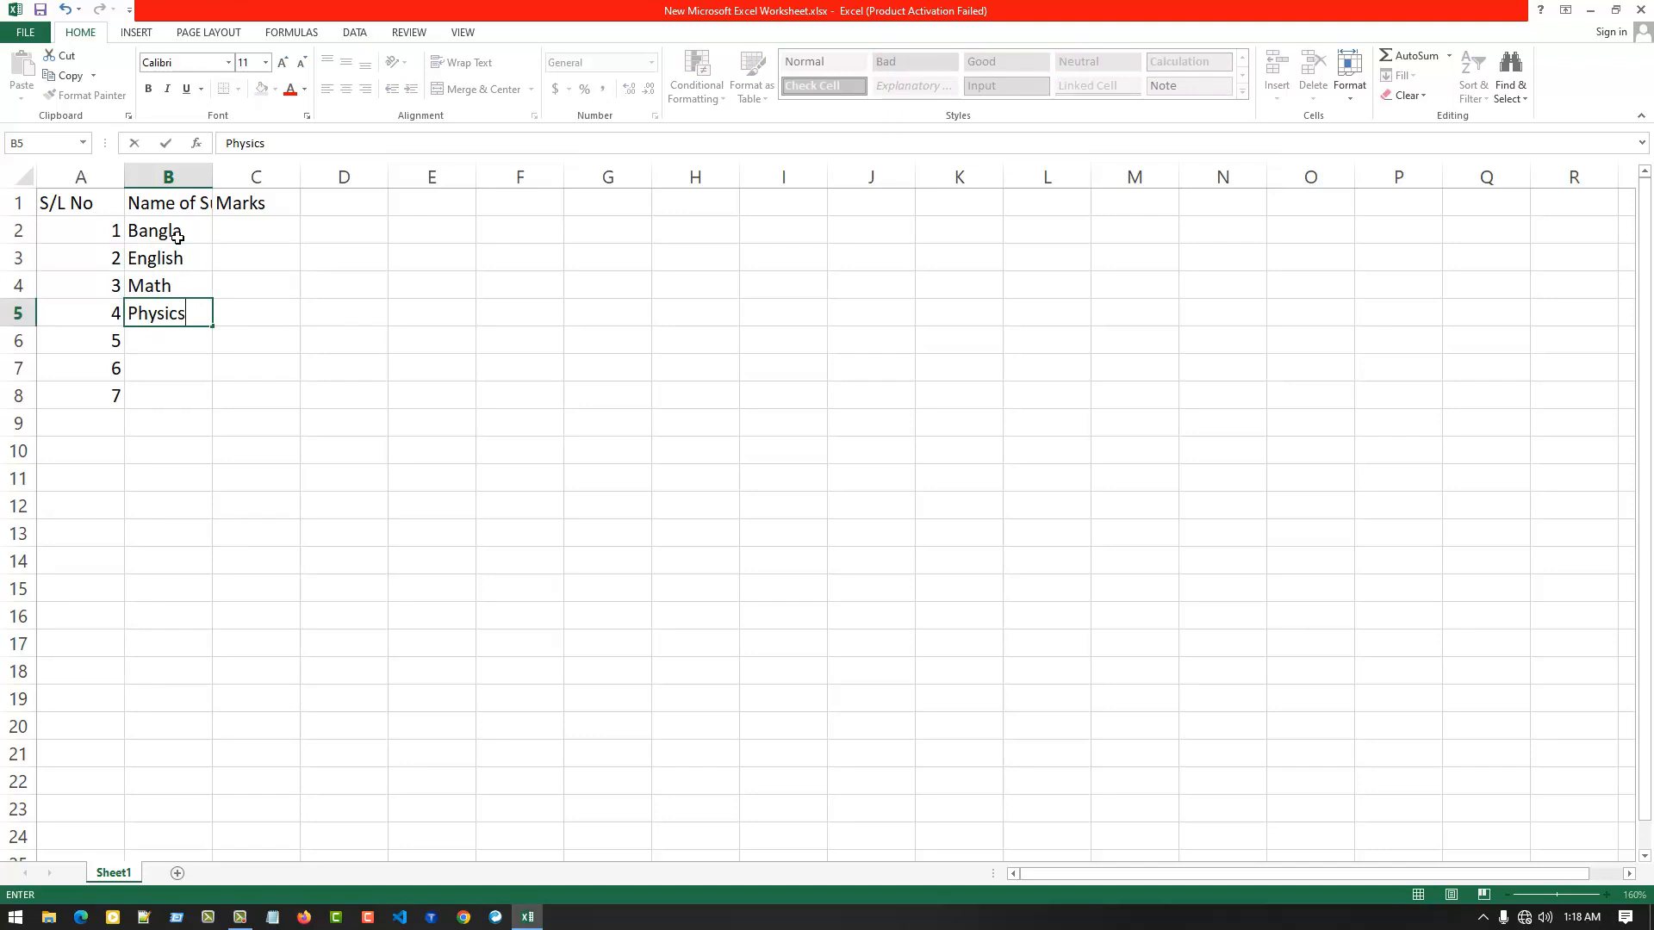
pyautogui.press('Return')
pyautogui.write('Chemistry')
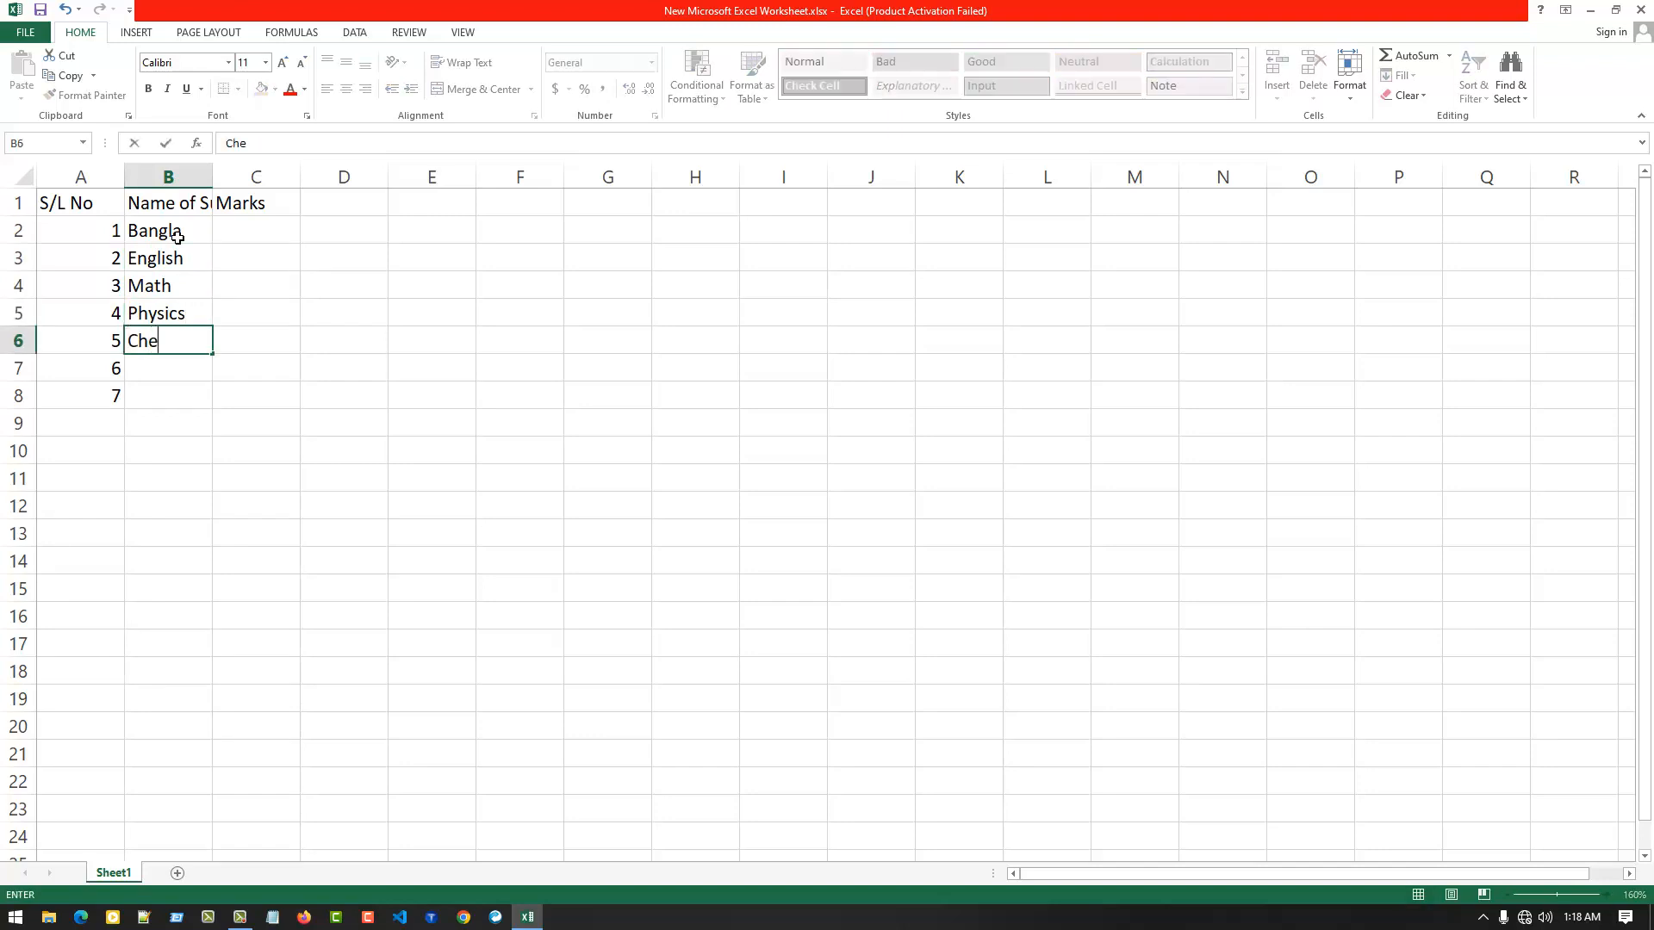
pyautogui.hotkey('ctrl', 'Return')
pyautogui.press('Down')
pyautogui.write('B')
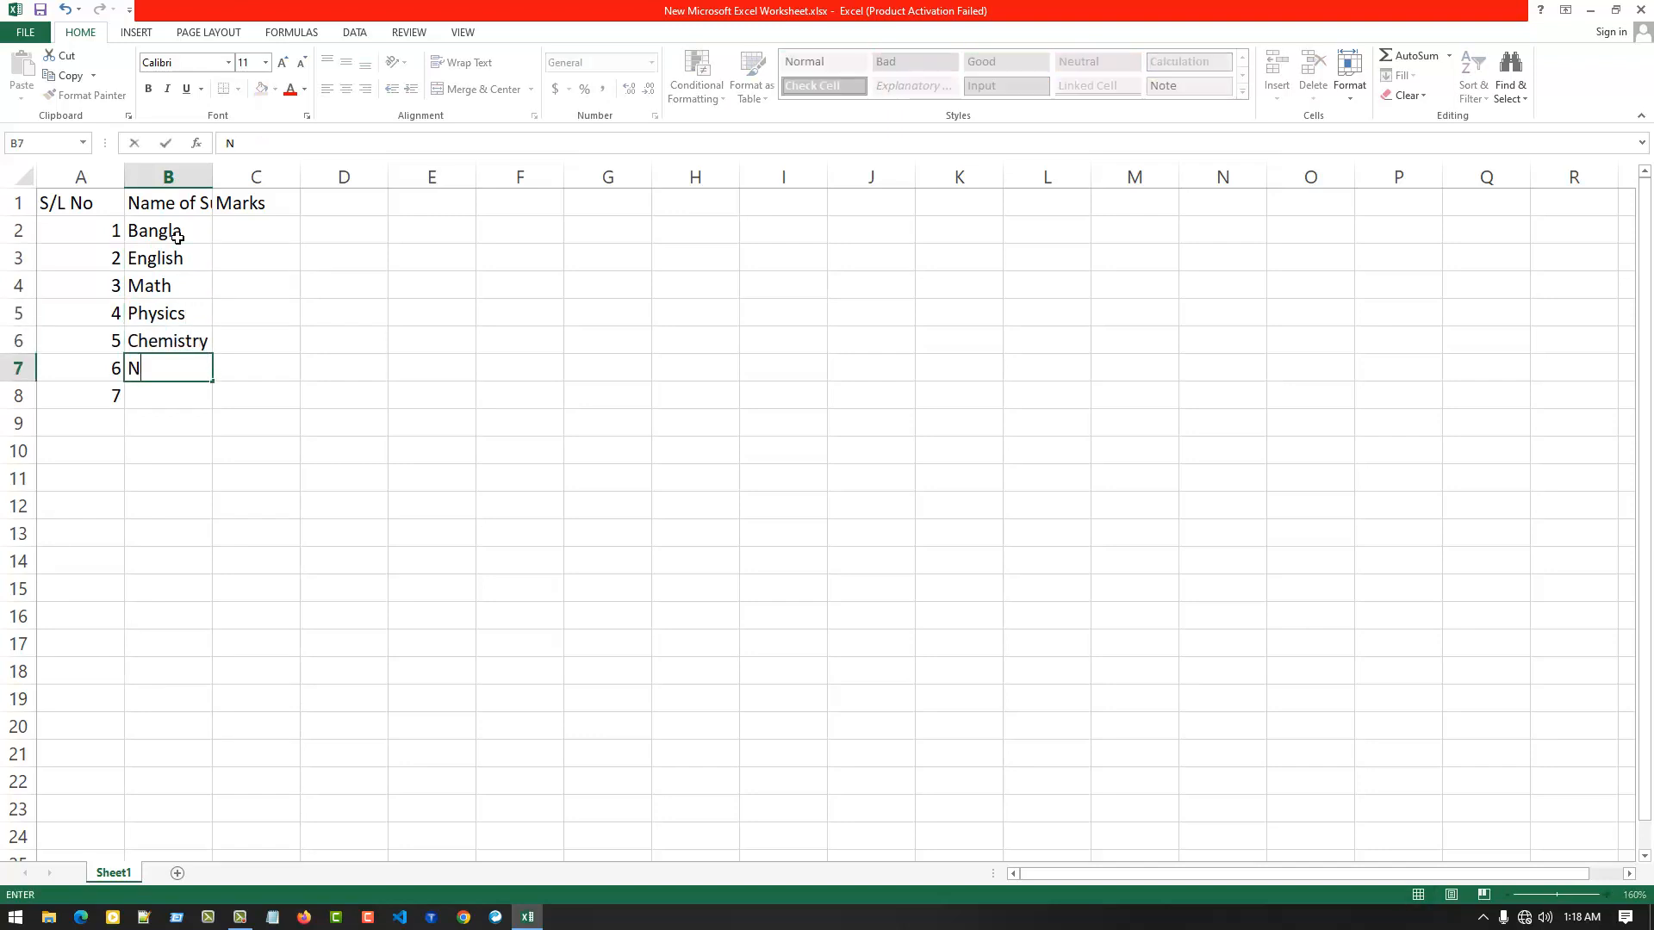
pyautogui.press('BackSpace')
pyautogui.write('Biology')
pyautogui.press('Down')
pyautogui.write('ICT')
pyautogui.press('Return')
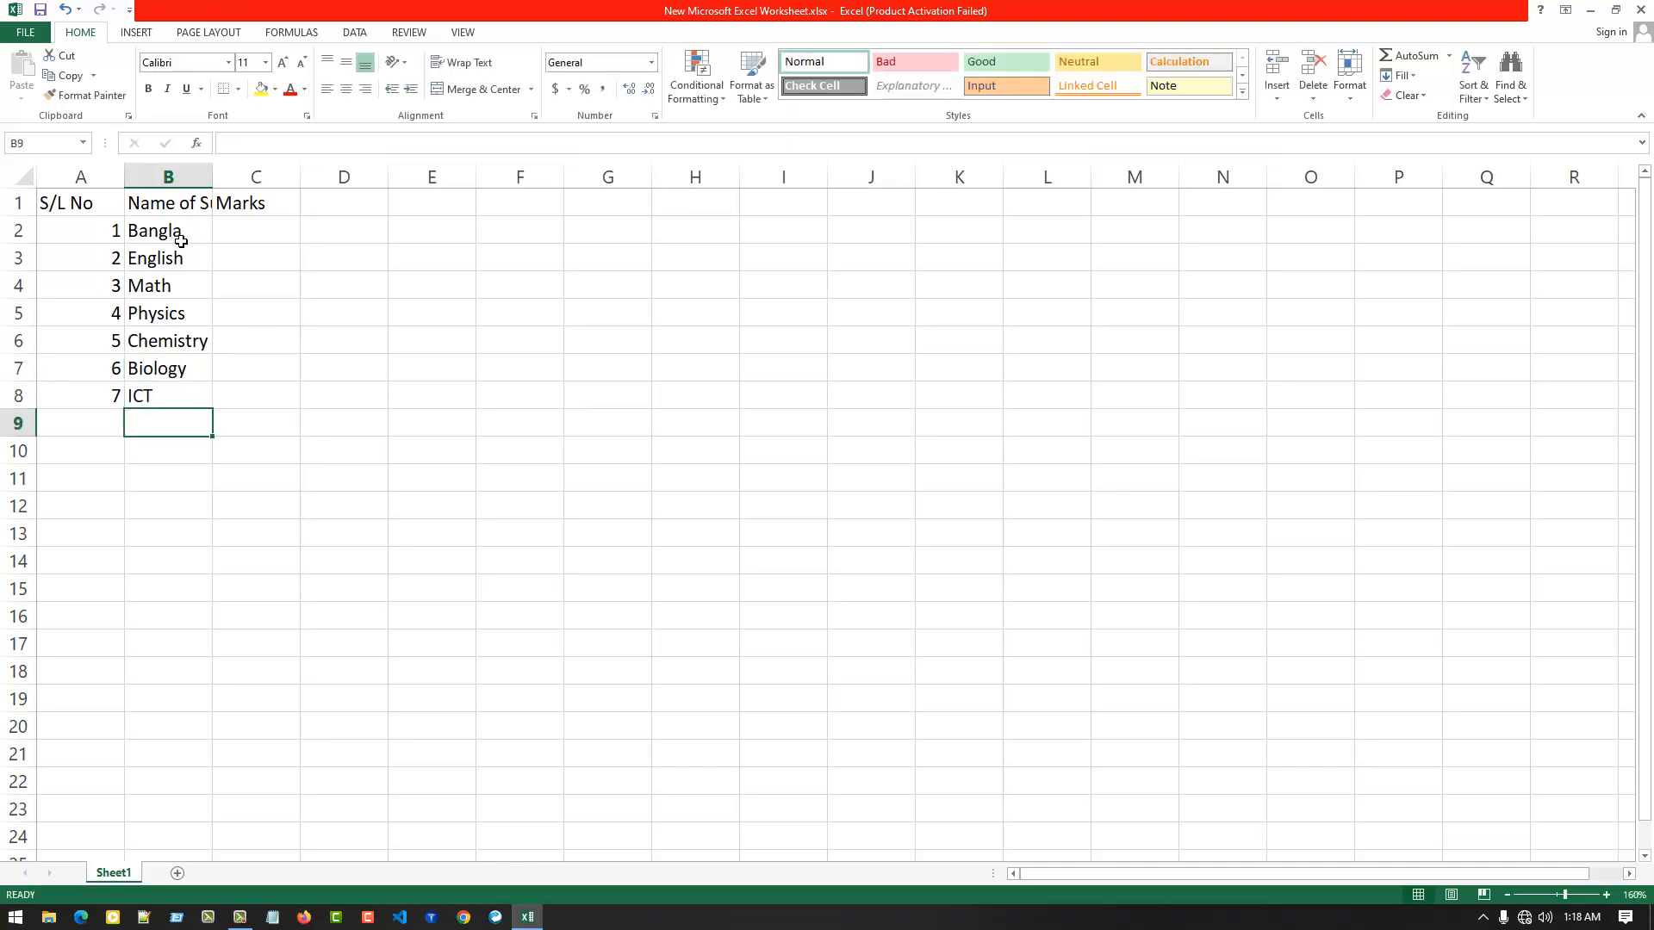
# Step: Fit the widths of columns A to C to their contents
pyautogui.click(116, 177)
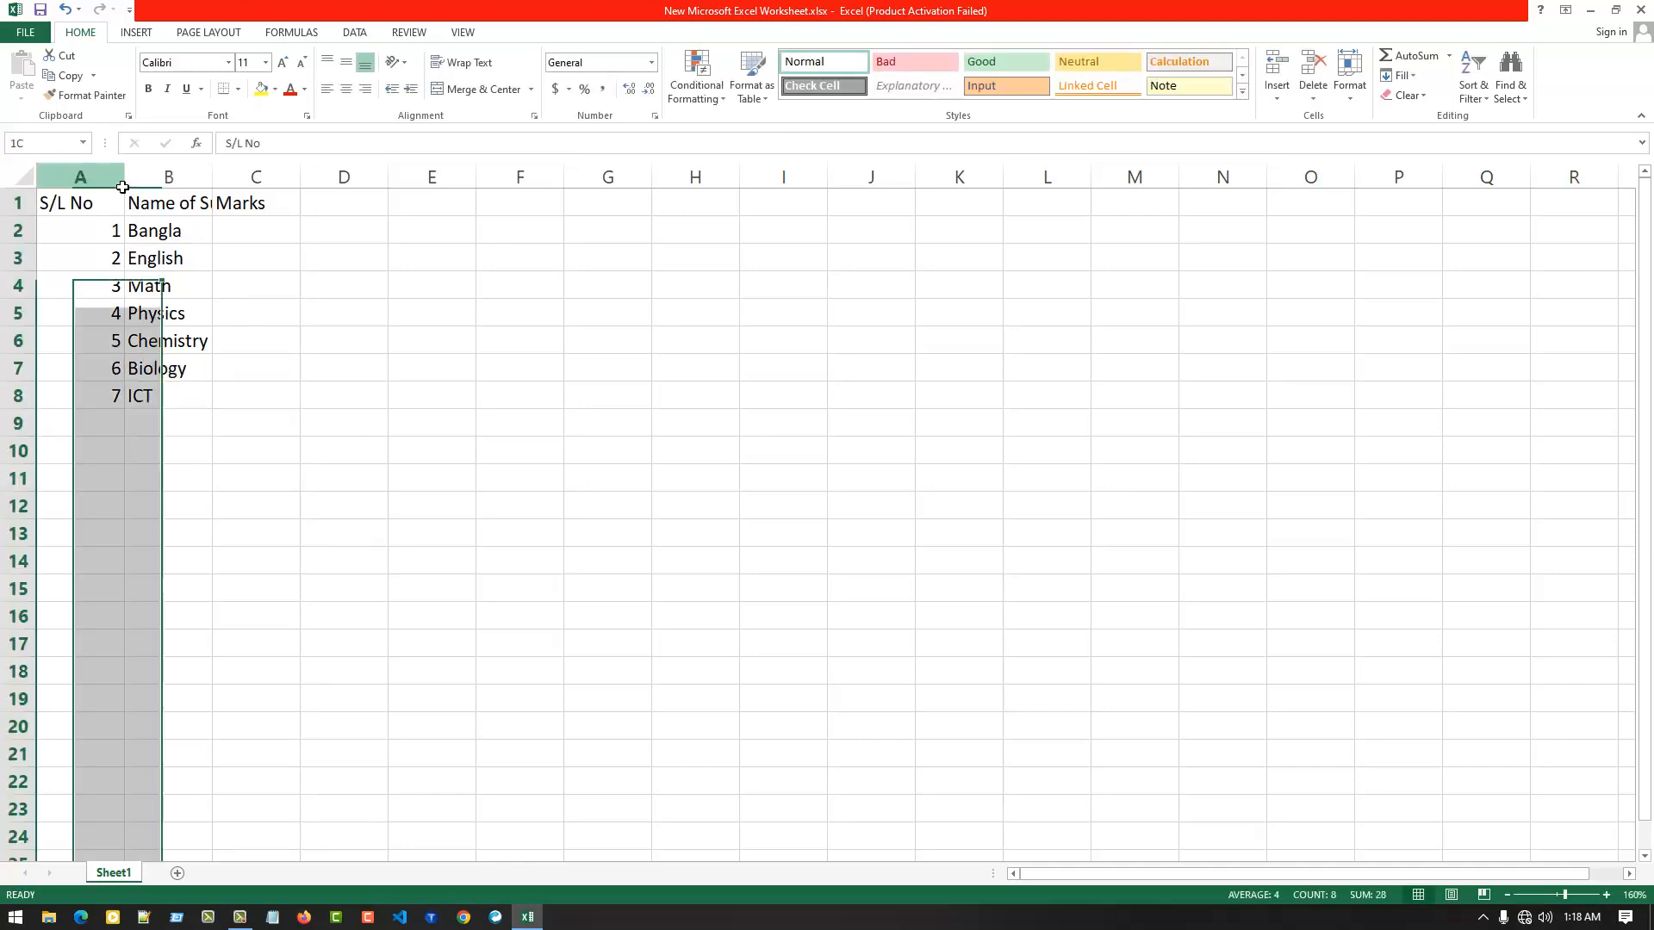
pyautogui.moveTo(124, 176); pyautogui.dragTo(323, 184)
pyautogui.click(254, 313)
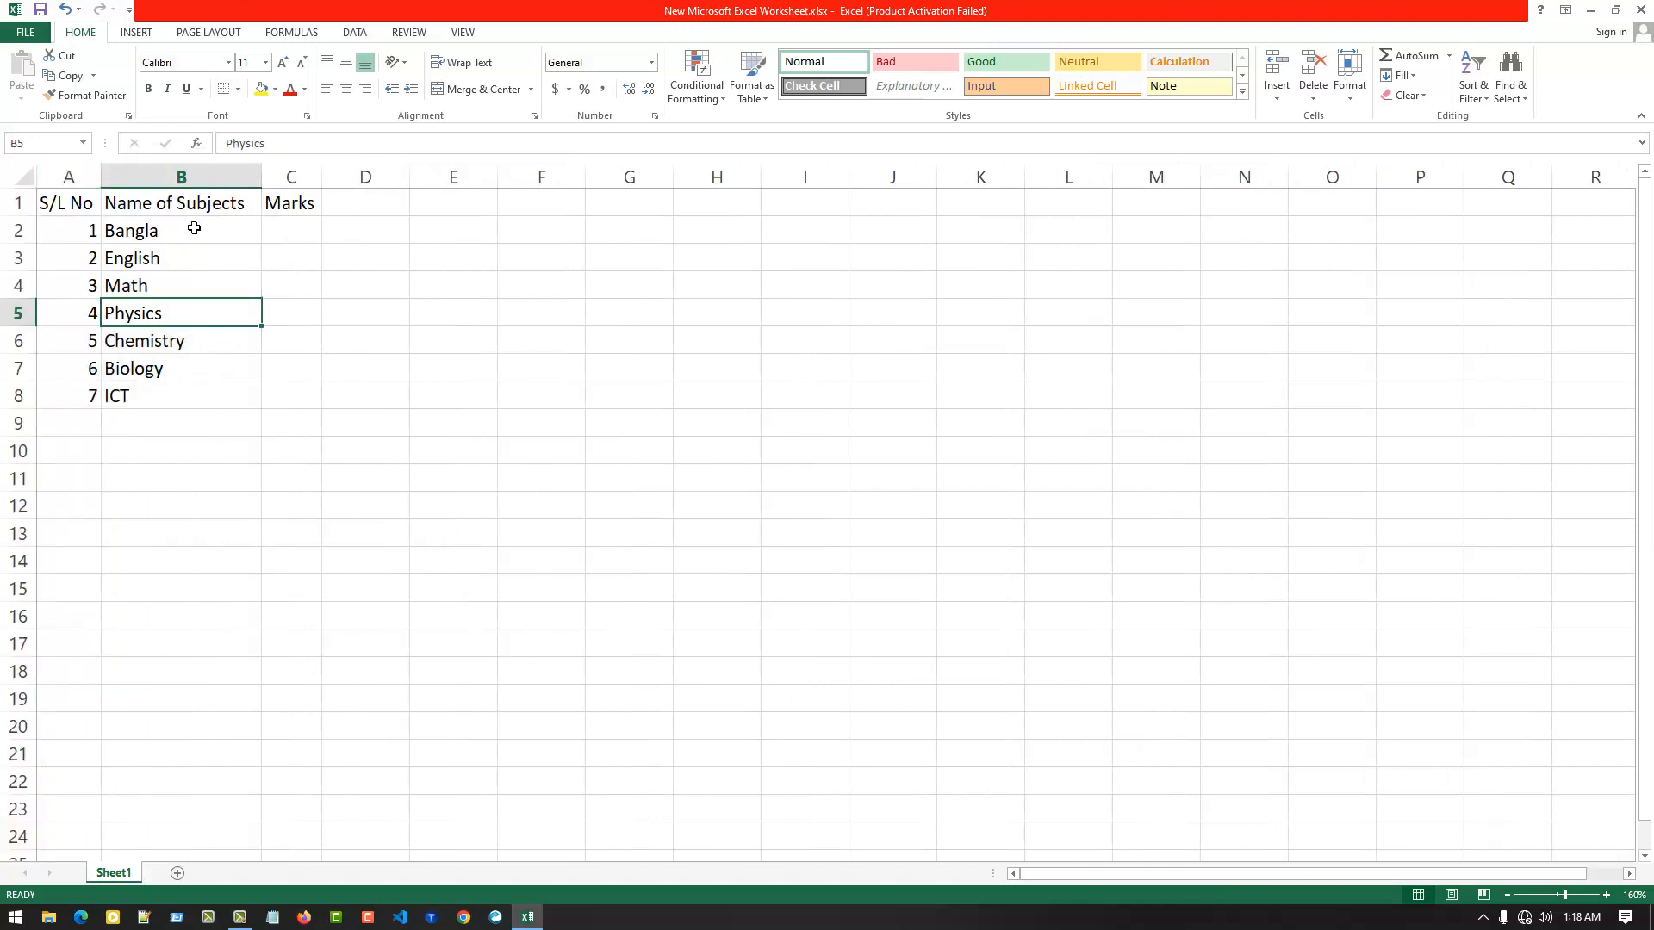
# Step: Center the contents of the range A1:C9 horizontally
pyautogui.moveTo(76, 206); pyautogui.dragTo(308, 419)
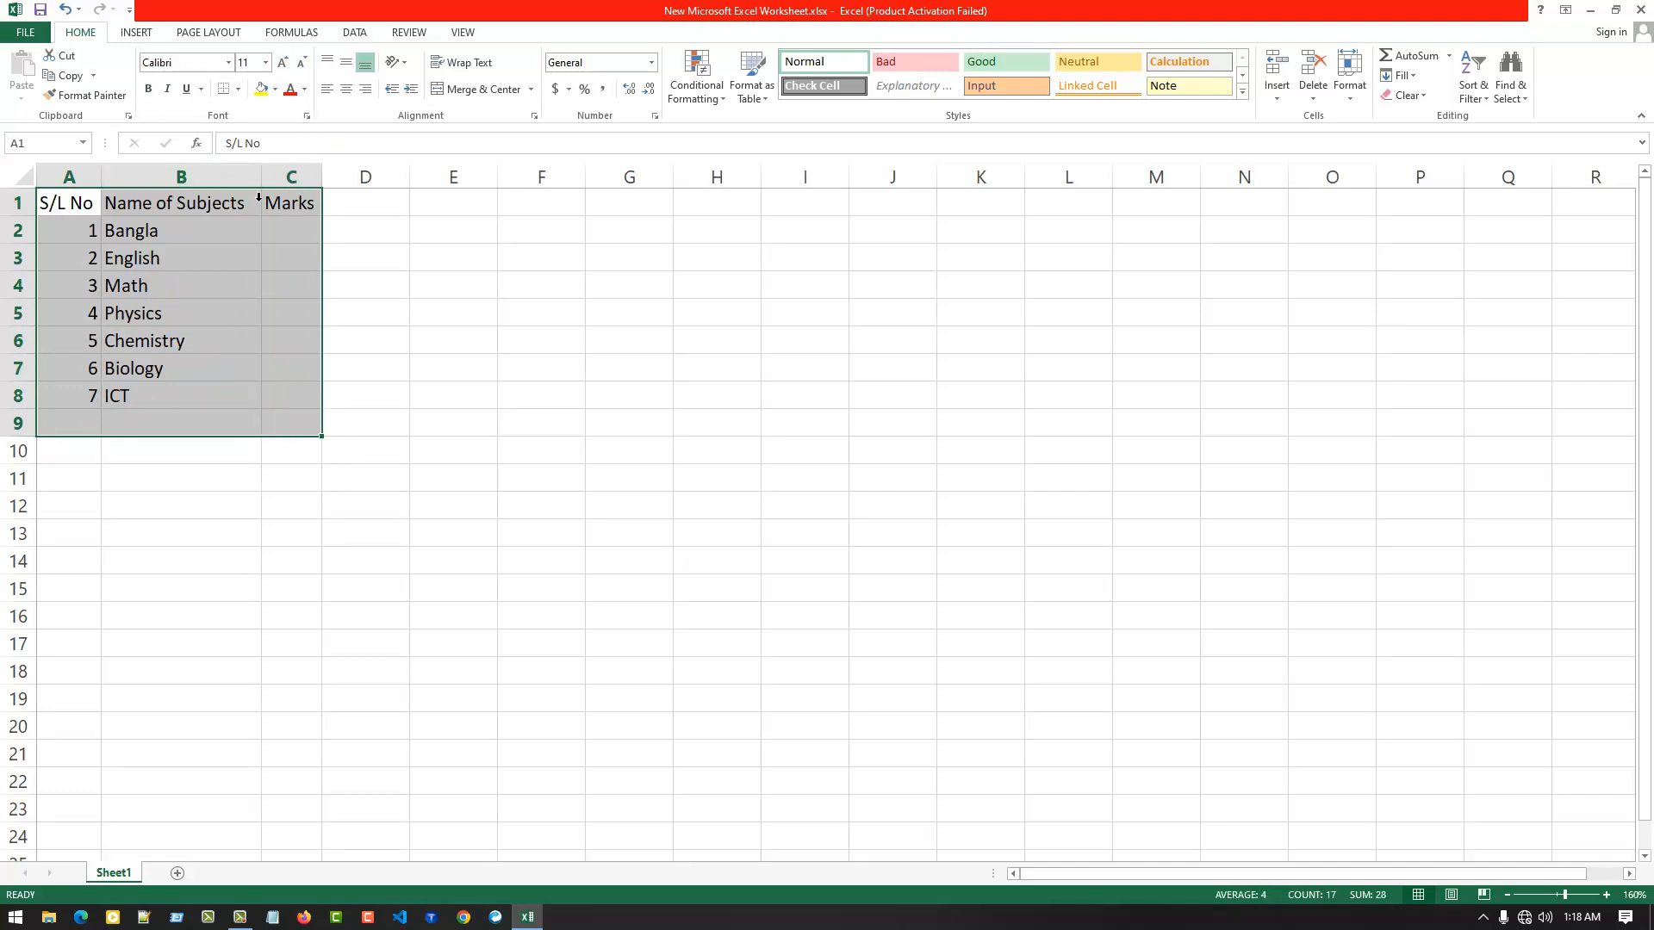
pyautogui.click(345, 88)
pyautogui.click(446, 307)
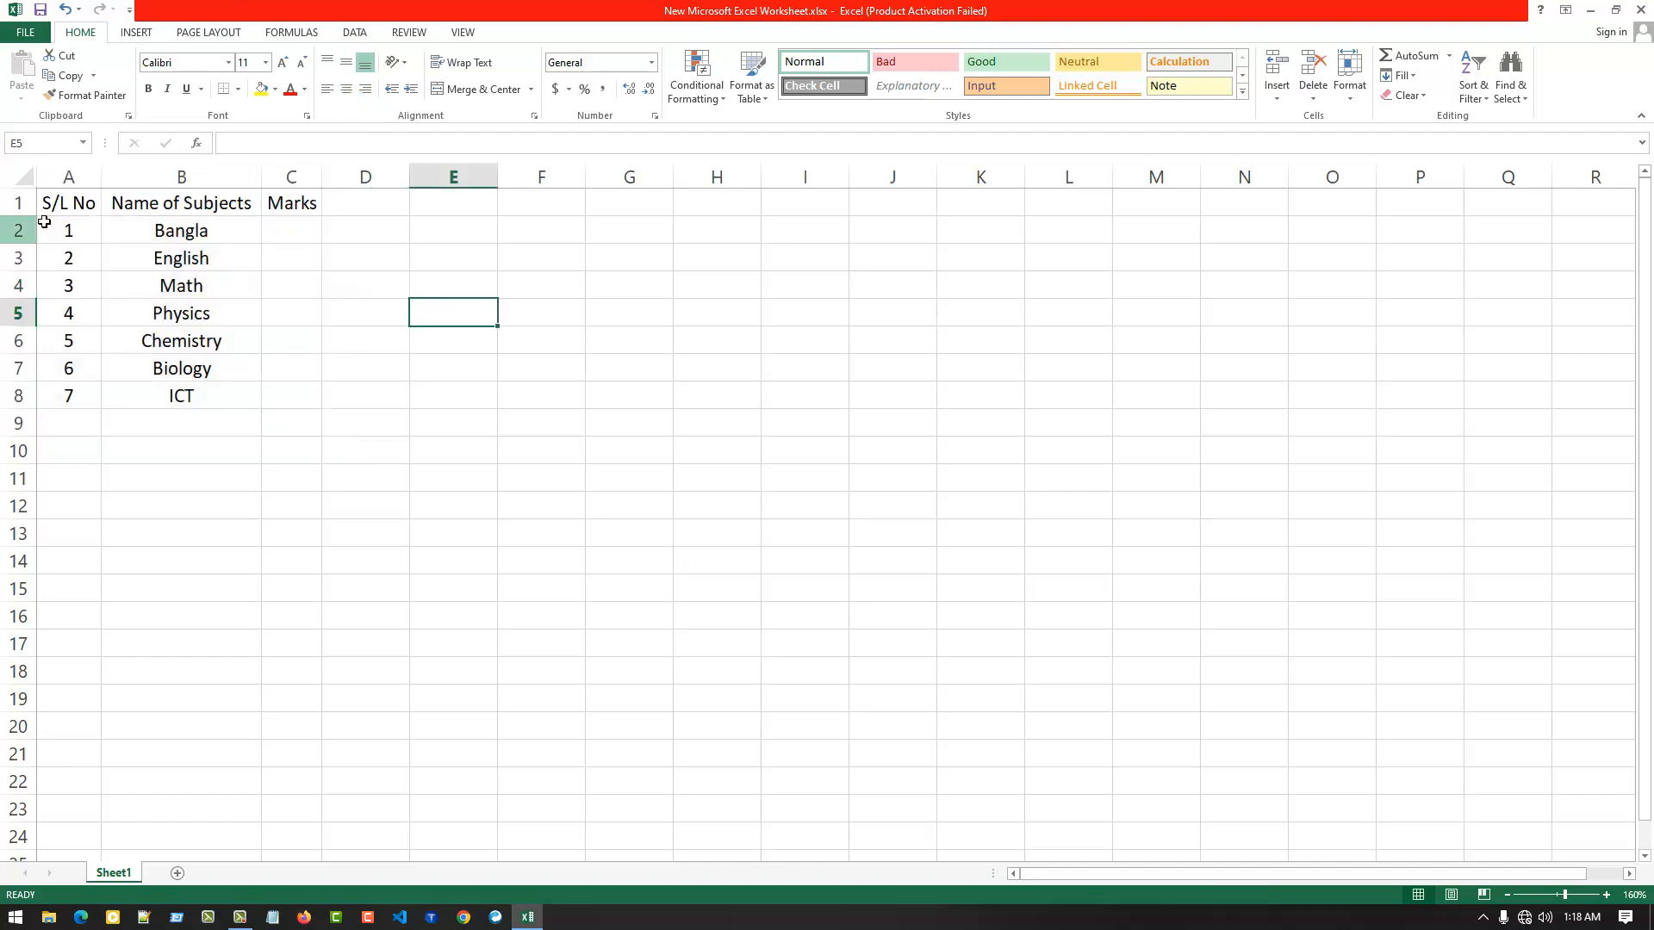
# Step: Make the header row A1:C1 bold and refit the table's column widths to the bold text
pyautogui.moveTo(67, 203); pyautogui.dragTo(289, 203)
pyautogui.click(148, 89)
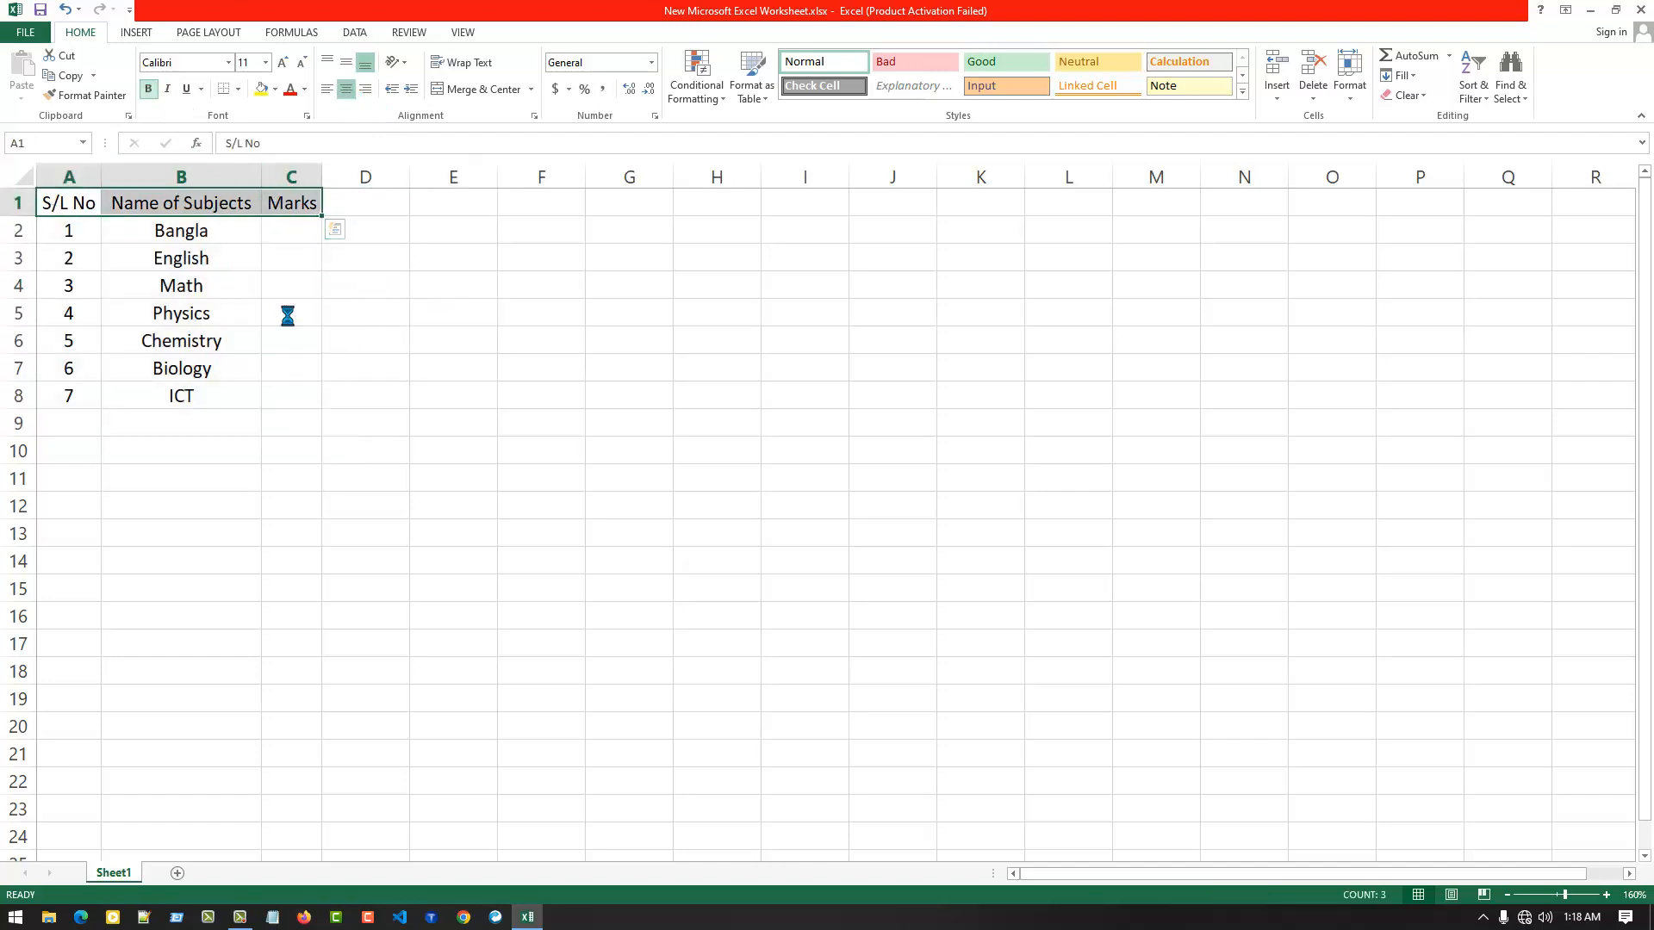
pyautogui.click(290, 340)
pyautogui.click(103, 183)
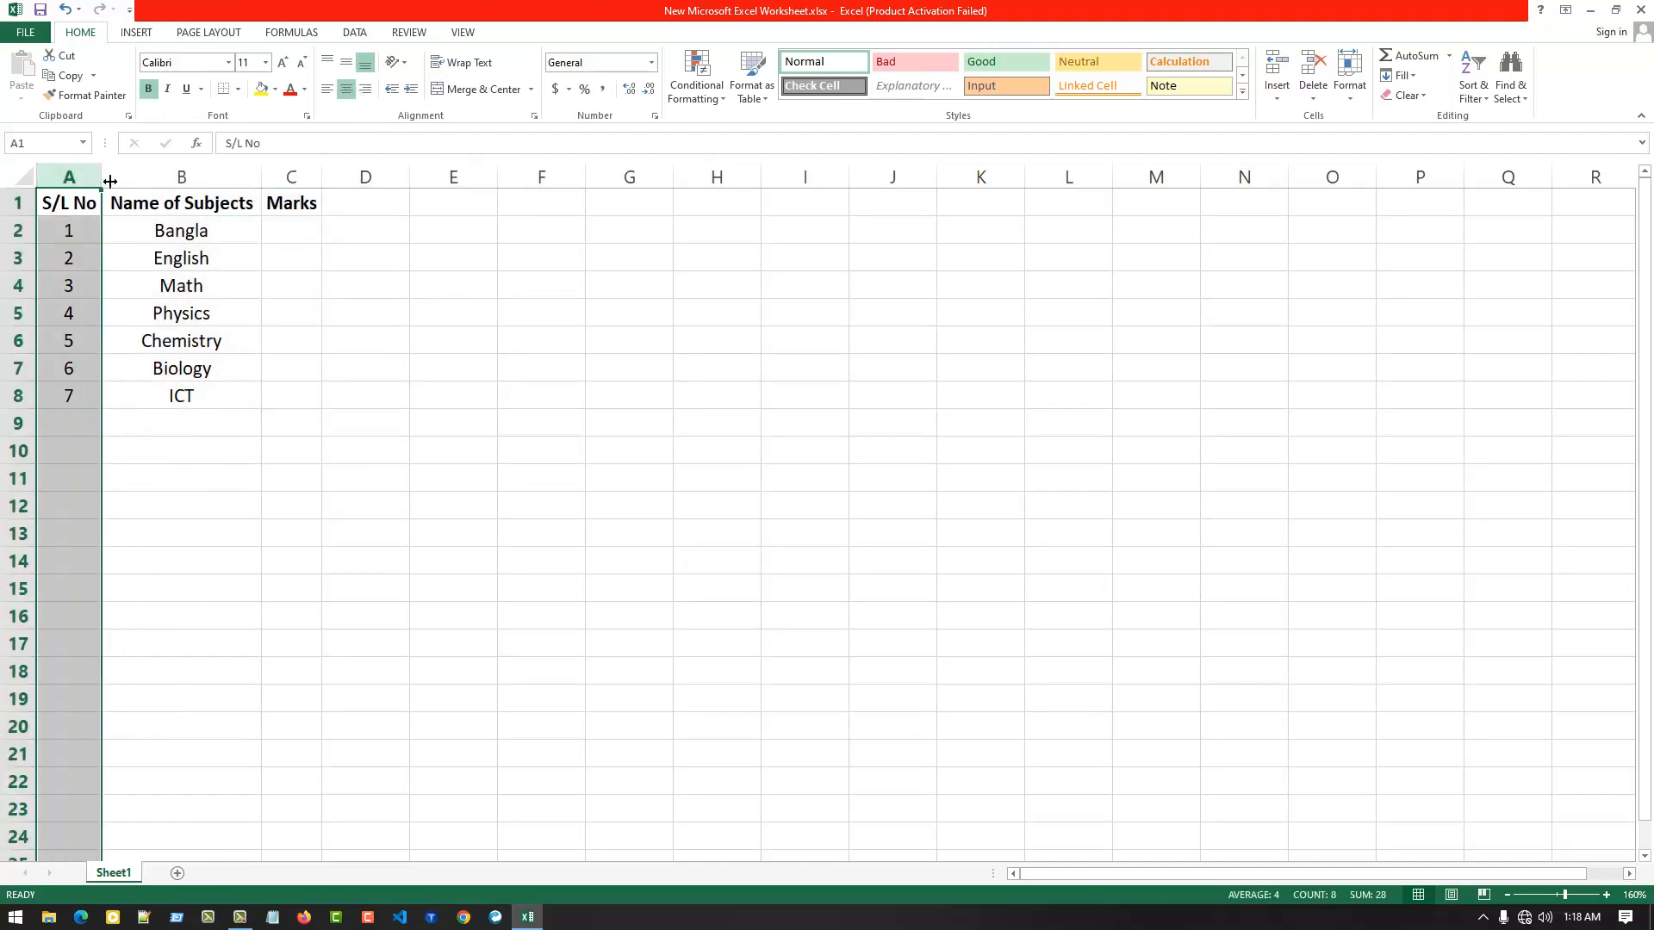
pyautogui.doubleClick(323, 181)
# Step: Enter the marks 85, 89, 80 and 79 for Bangla, English, Math and Physics in C2 to C5
pyautogui.click(305, 242)
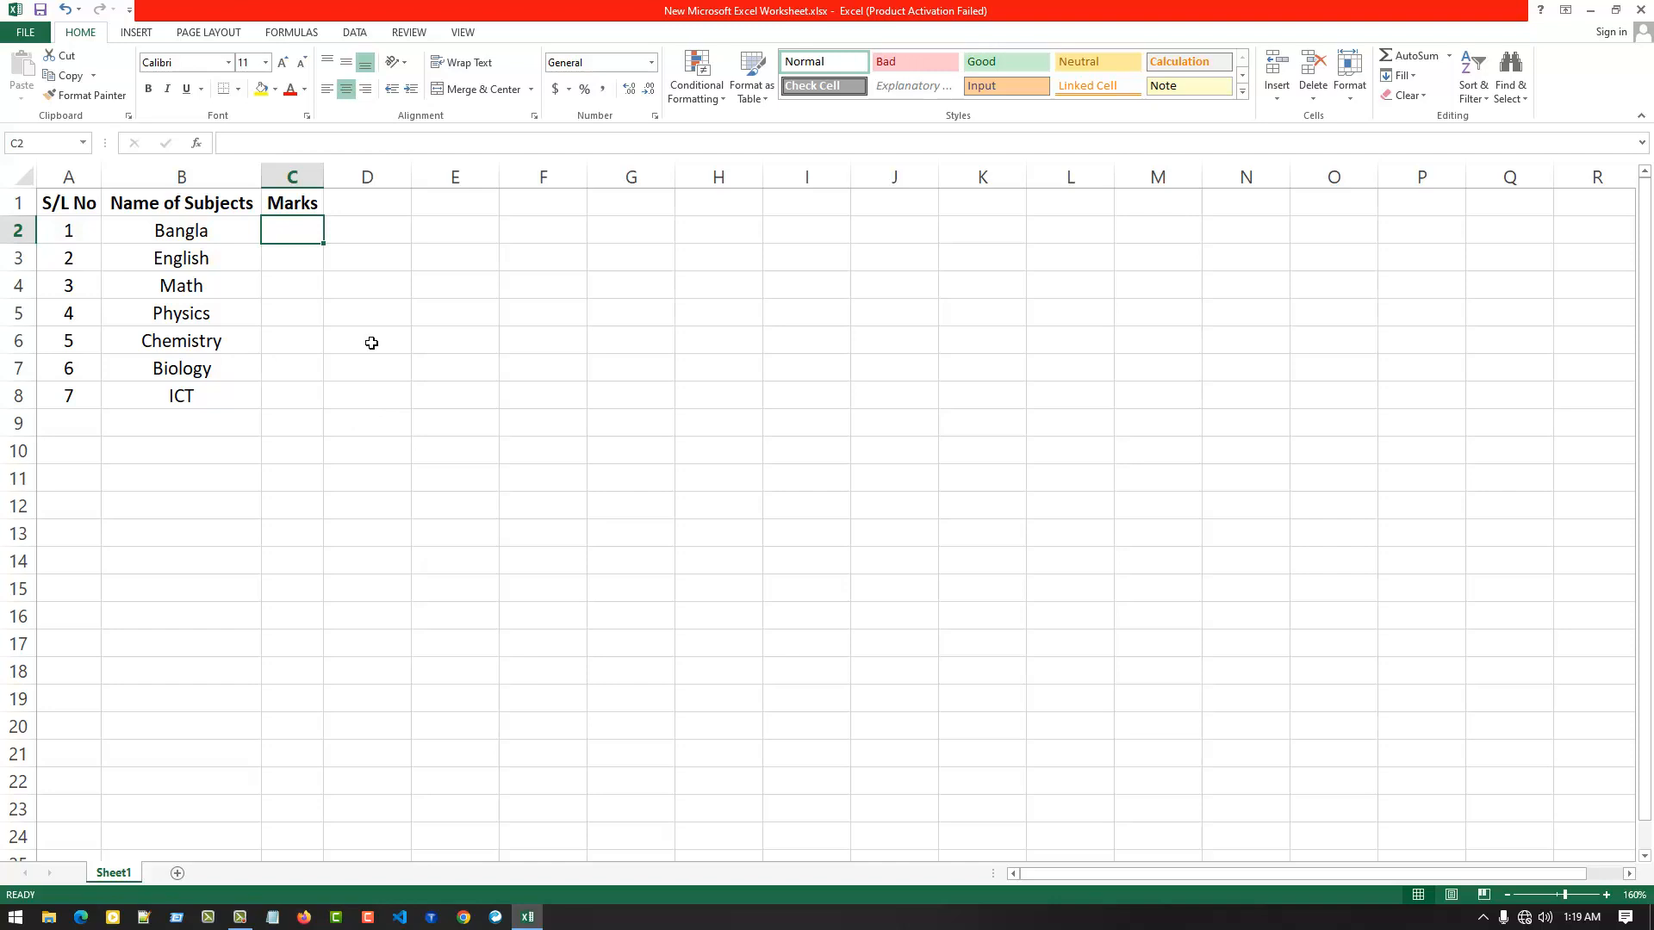
pyautogui.write('85')
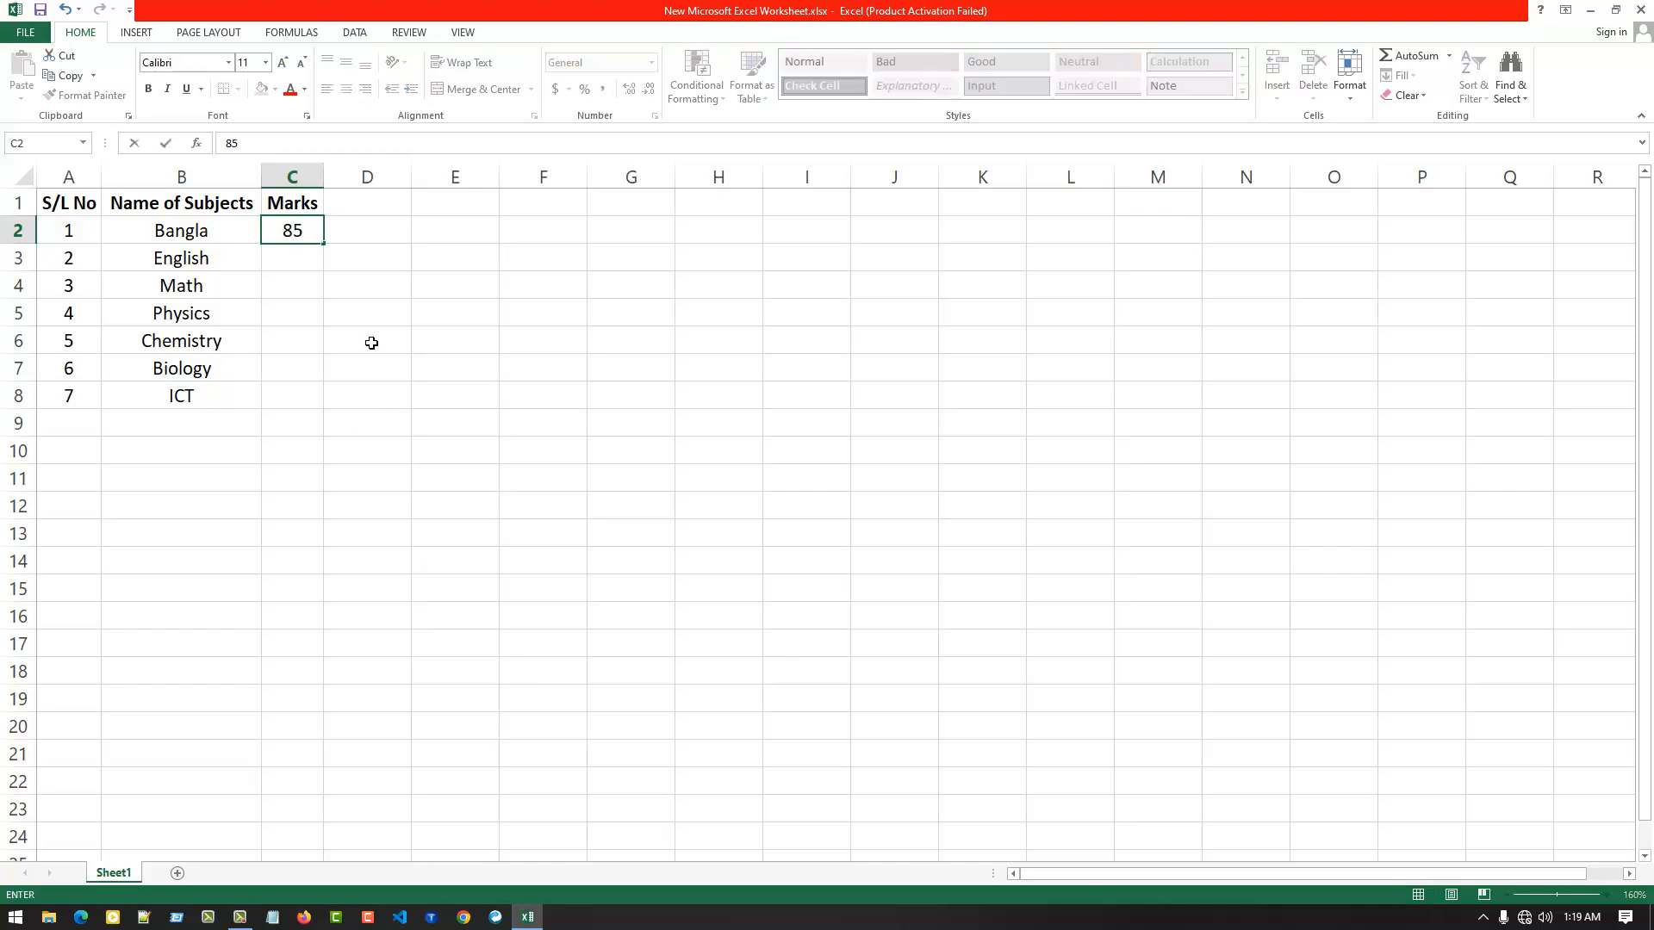
pyautogui.press('Return')
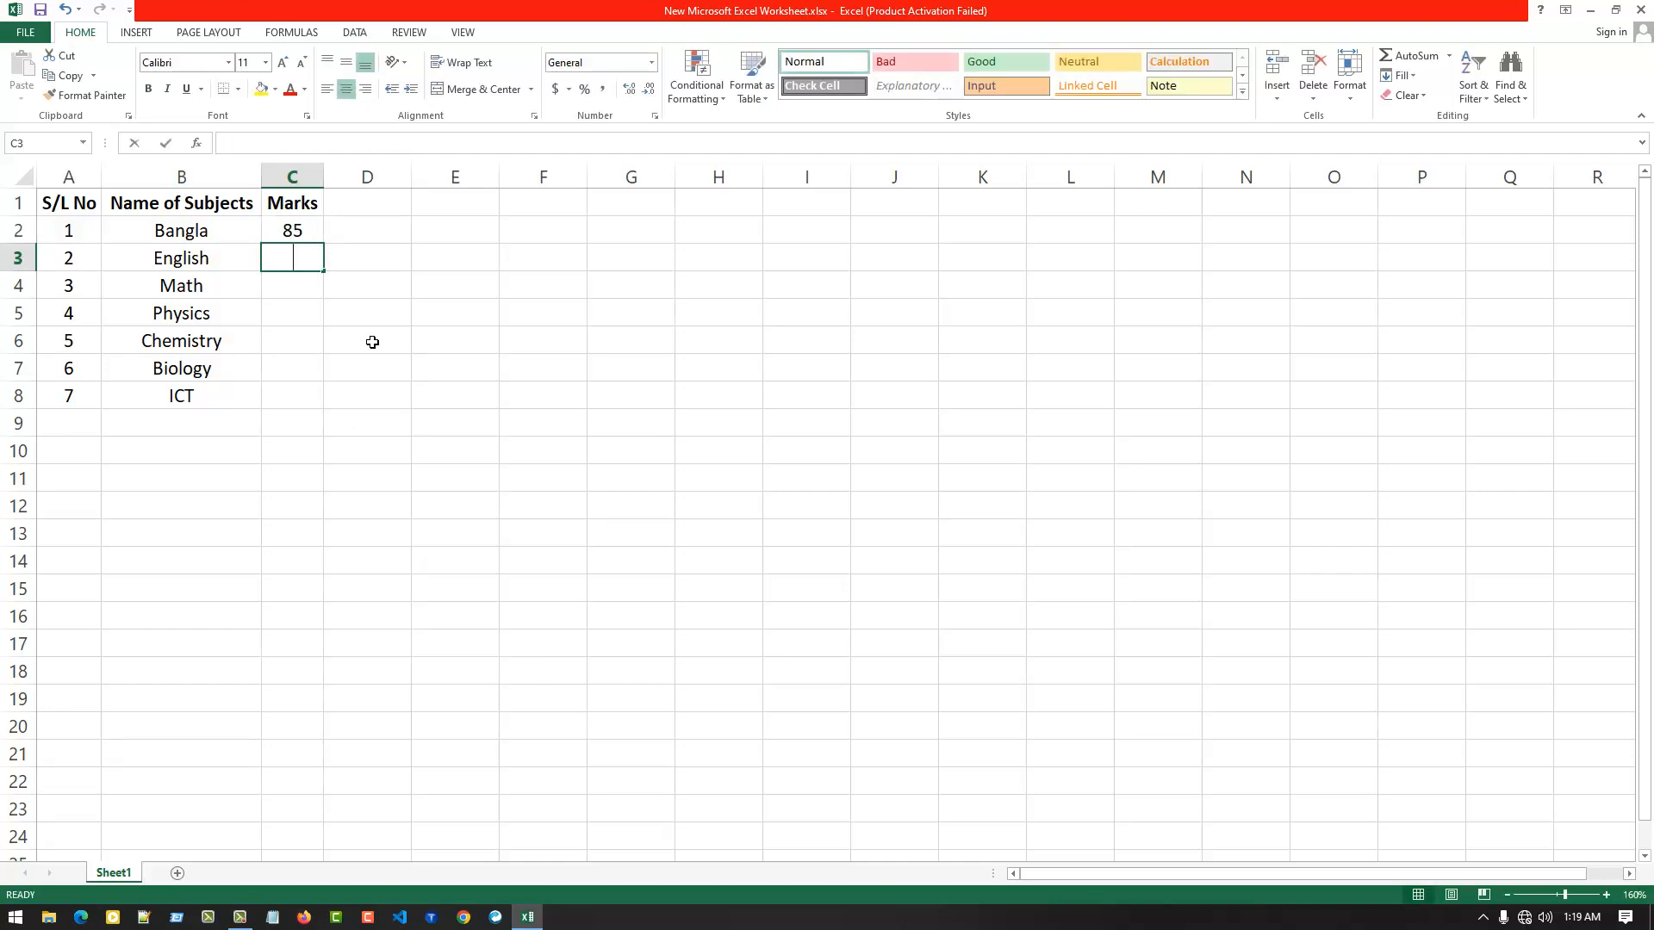
pyautogui.write('89')
pyautogui.press('Return')
pyautogui.write('80')
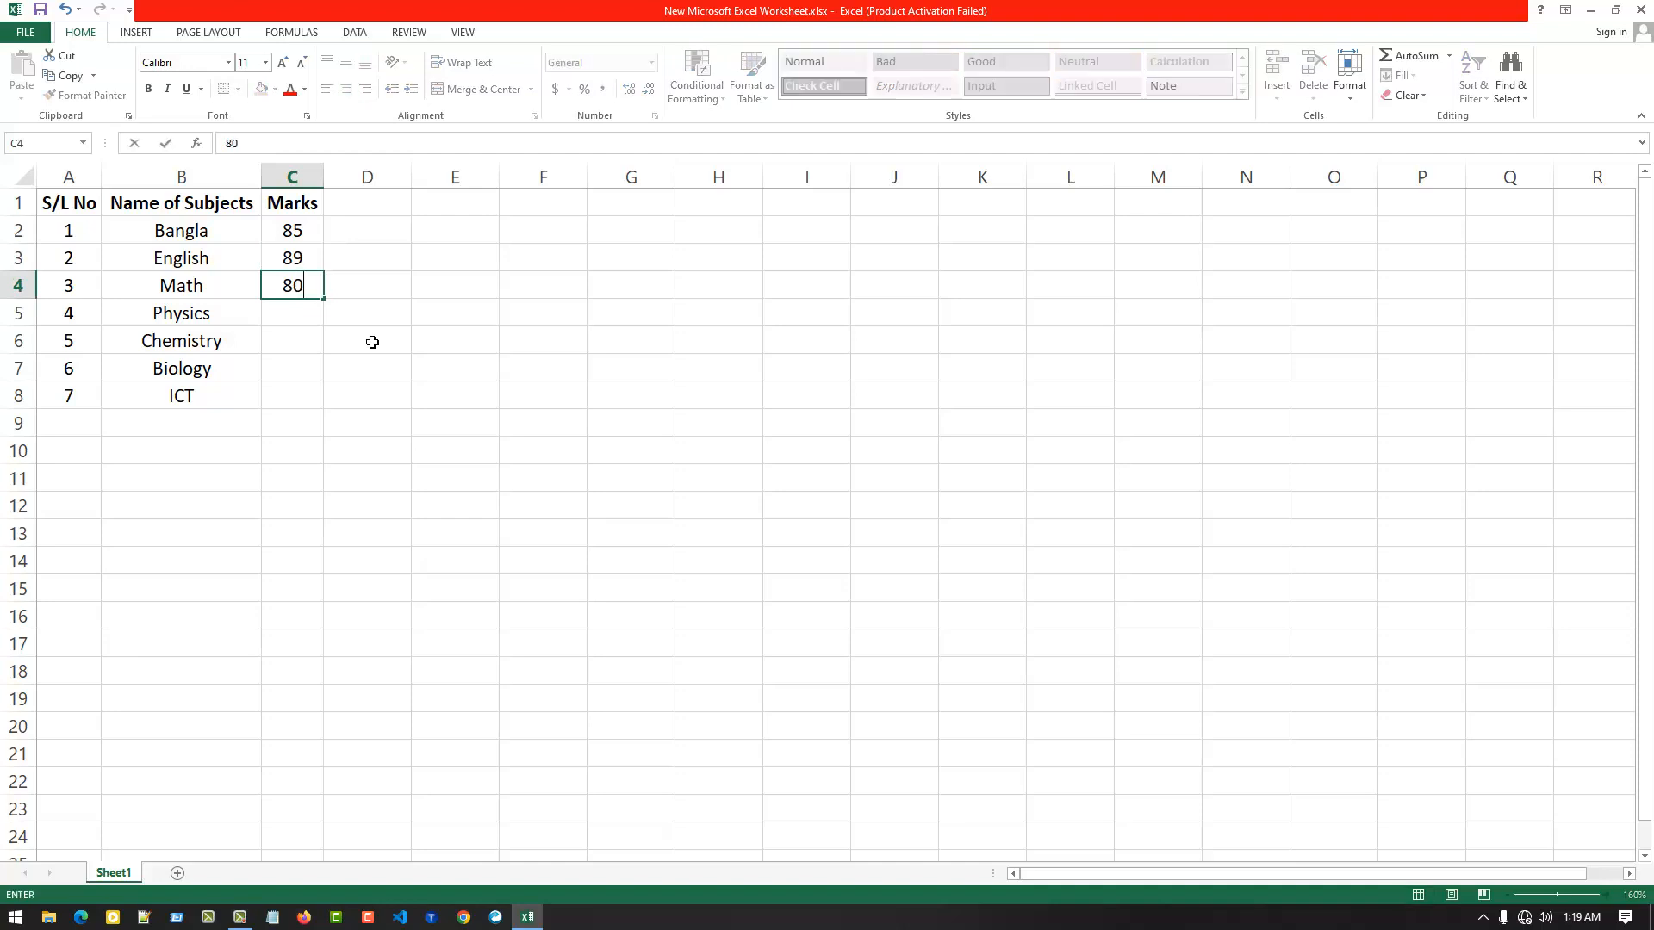
pyautogui.press('Return')
pyautogui.write('79')
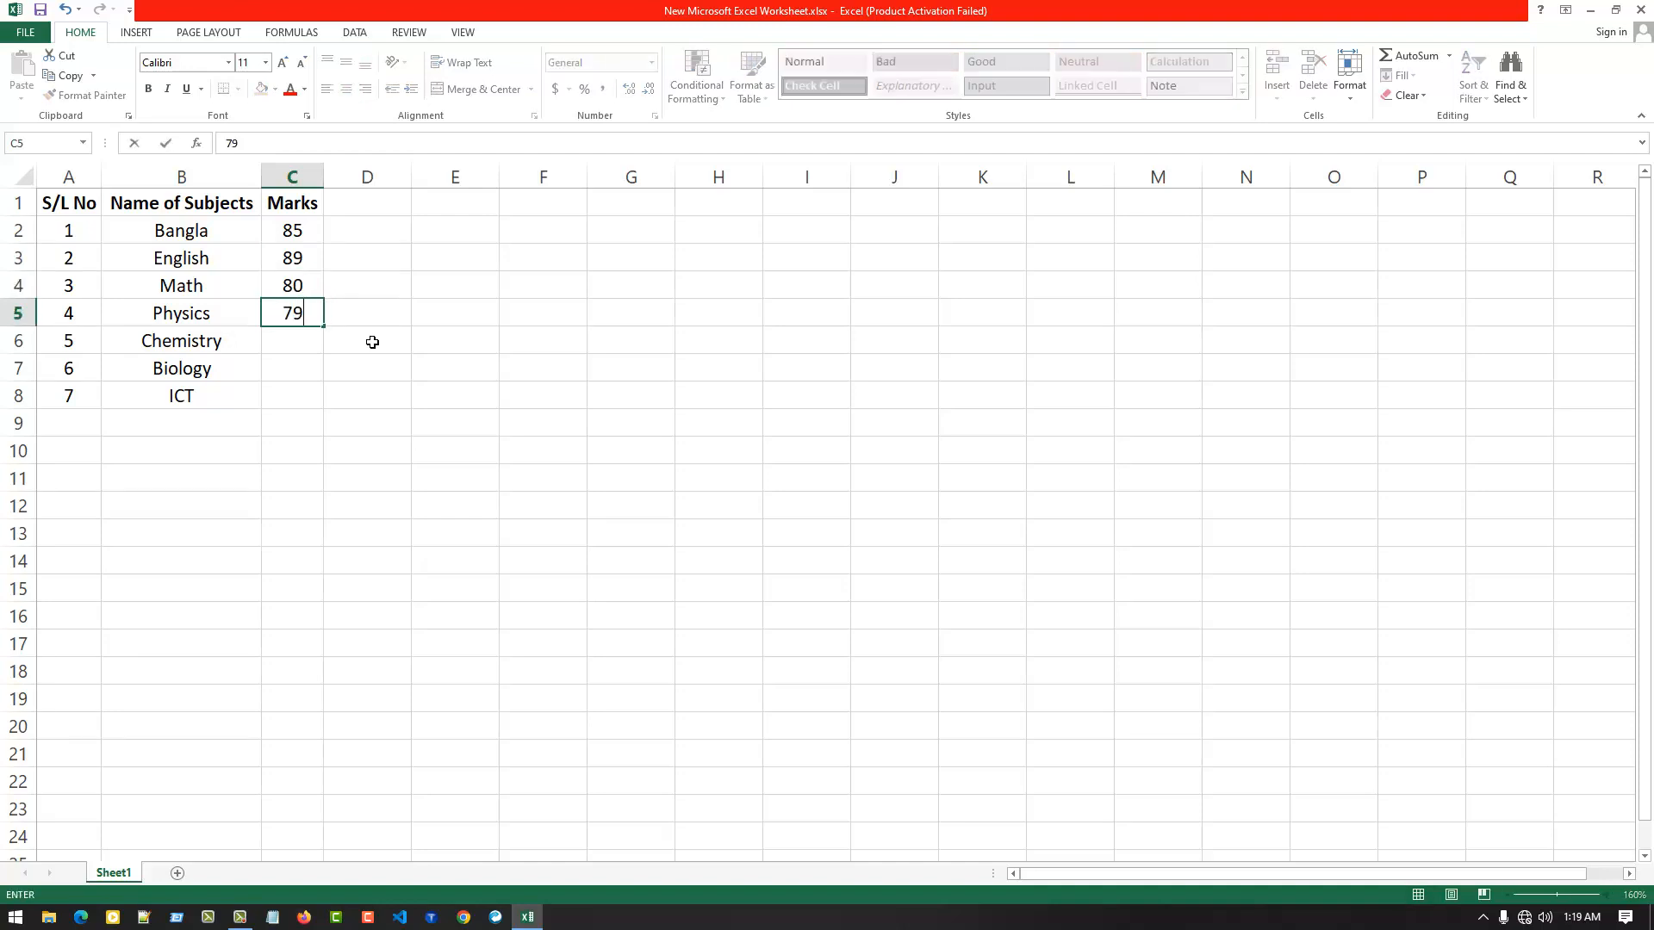
pyautogui.press('Return')
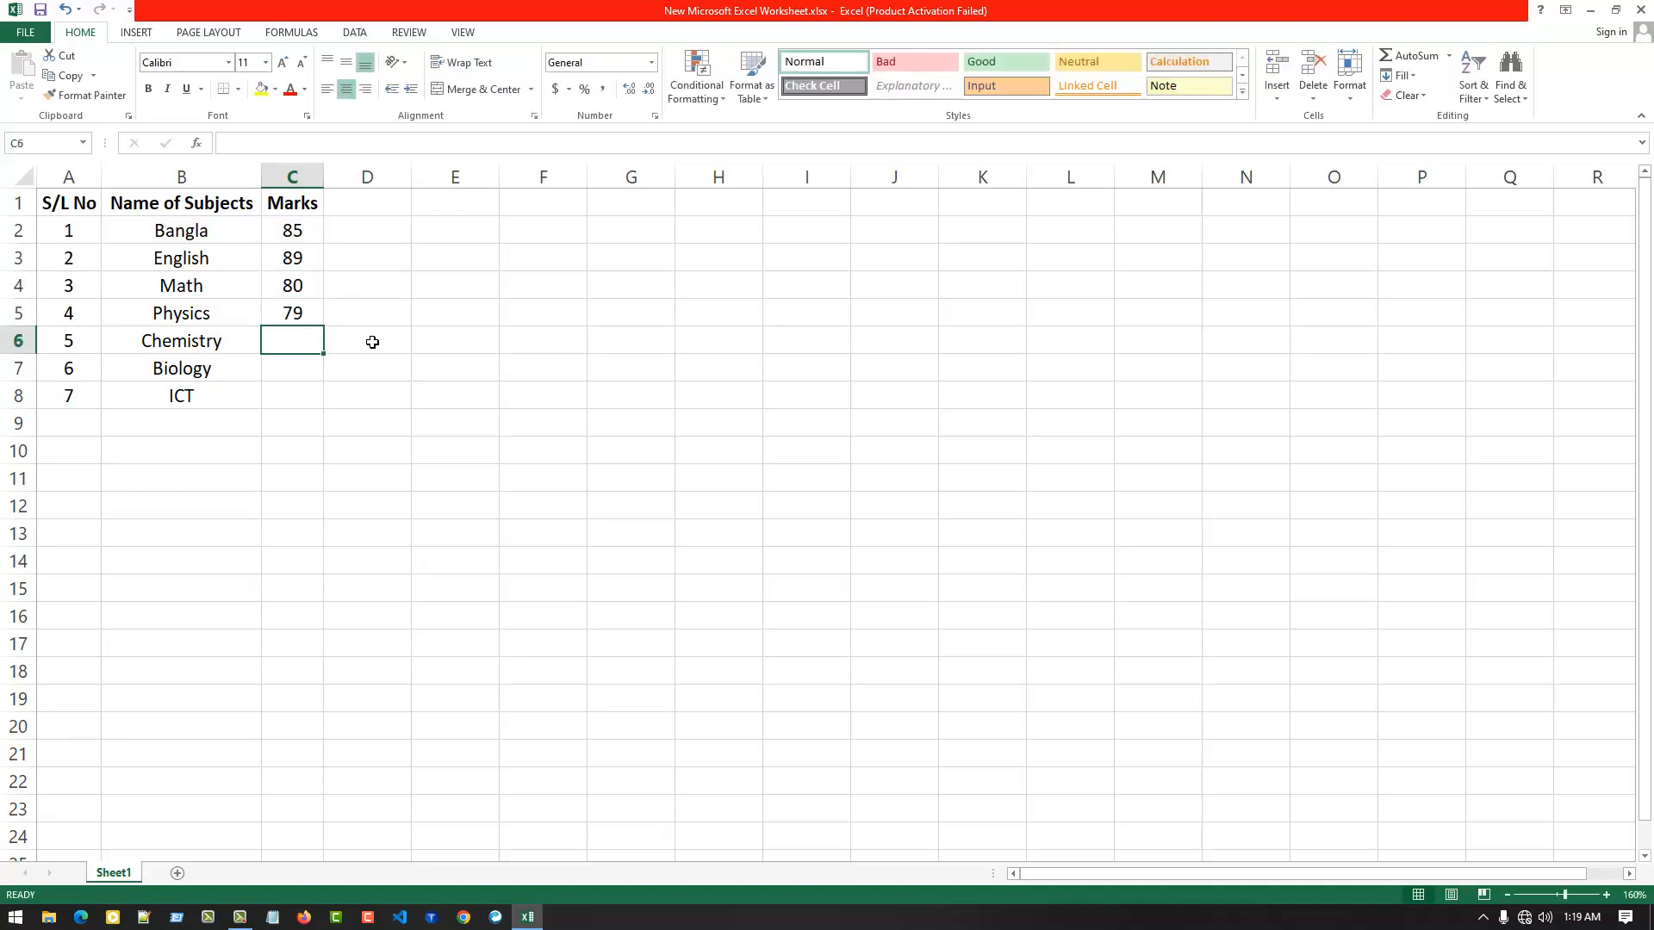
# Step: Enter the marks 81, 78 and 83 for Chemistry, Biology and ICT in C6 to C8
pyautogui.write('81')
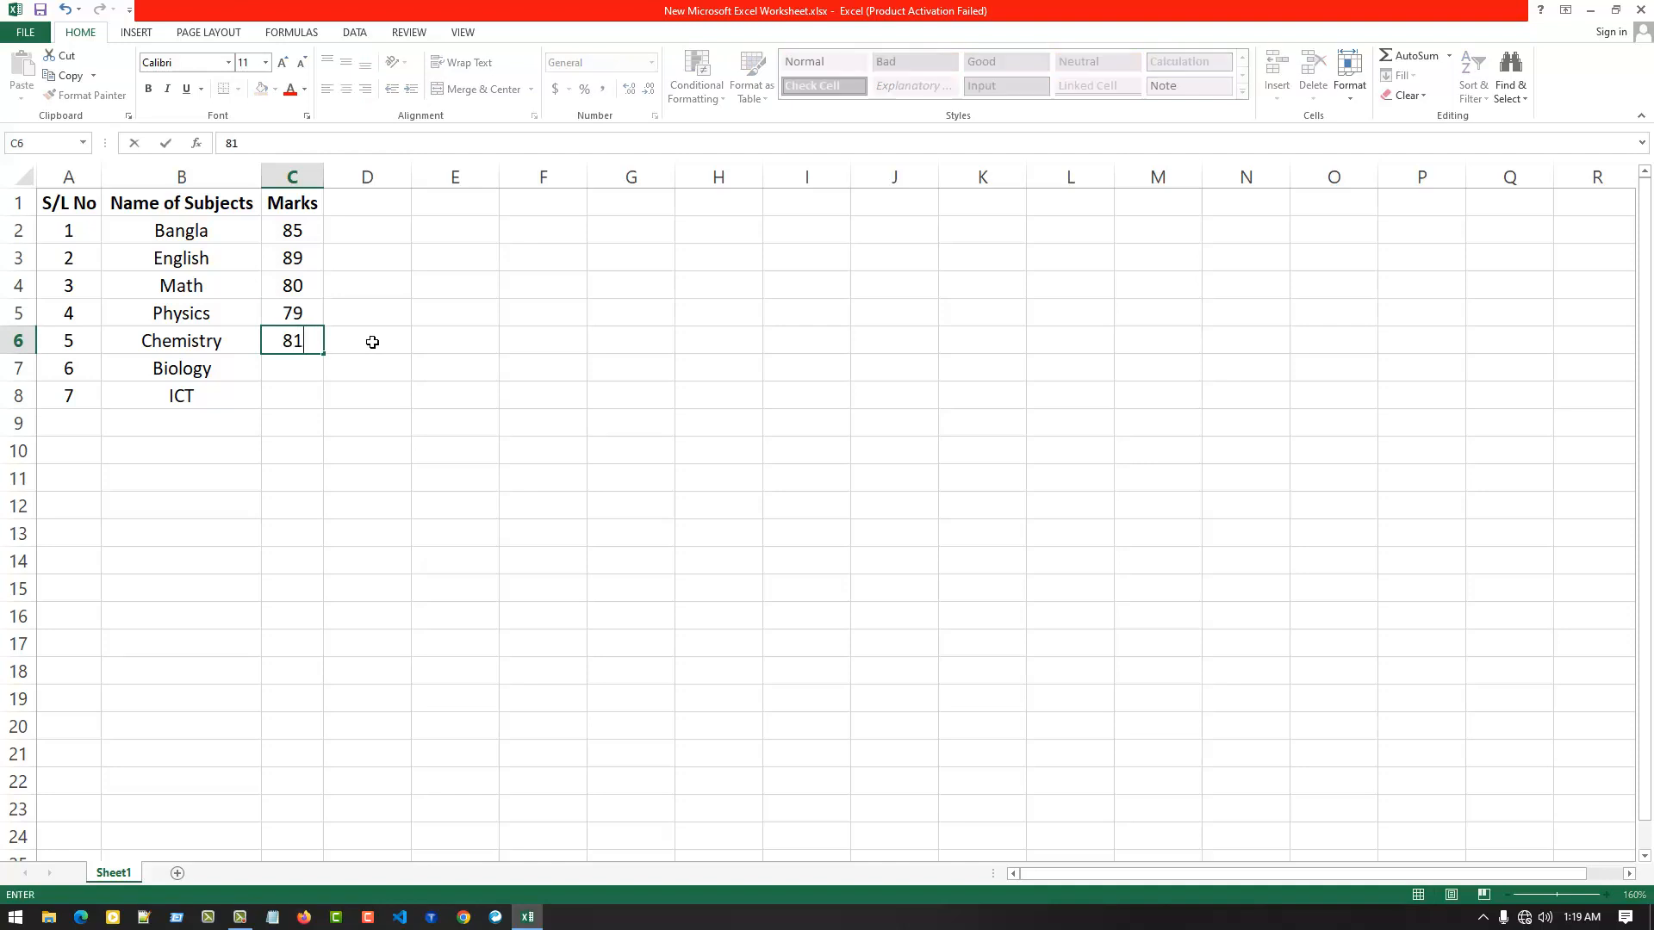
pyautogui.press('Return')
pyautogui.write('78')
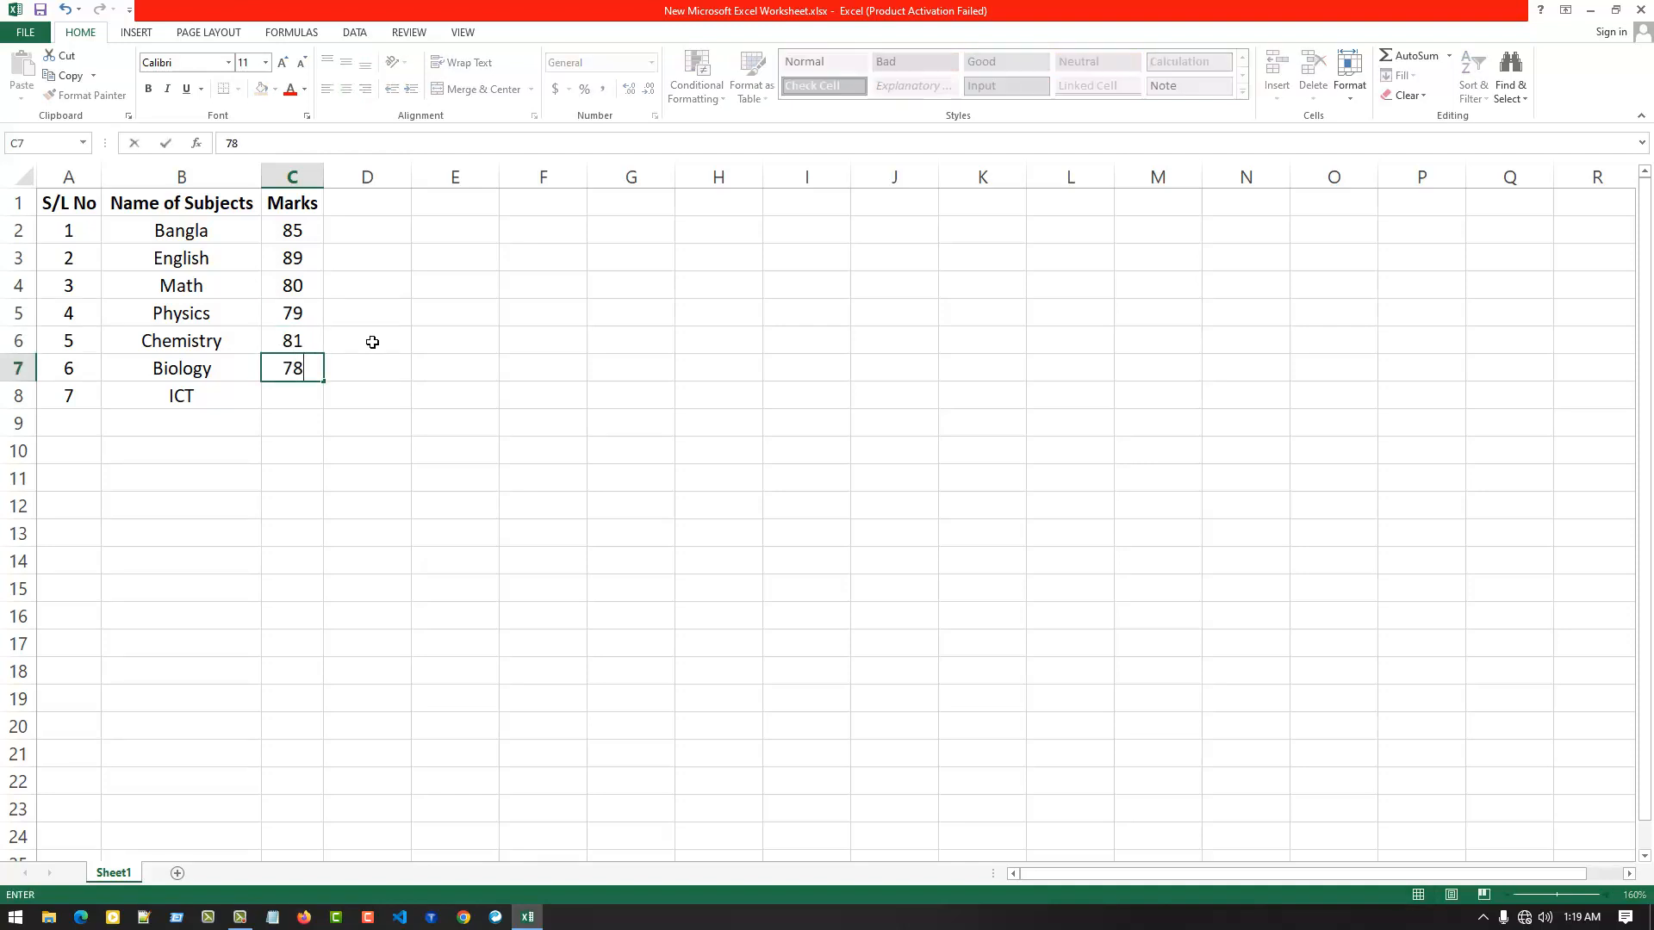
pyautogui.press('Return')
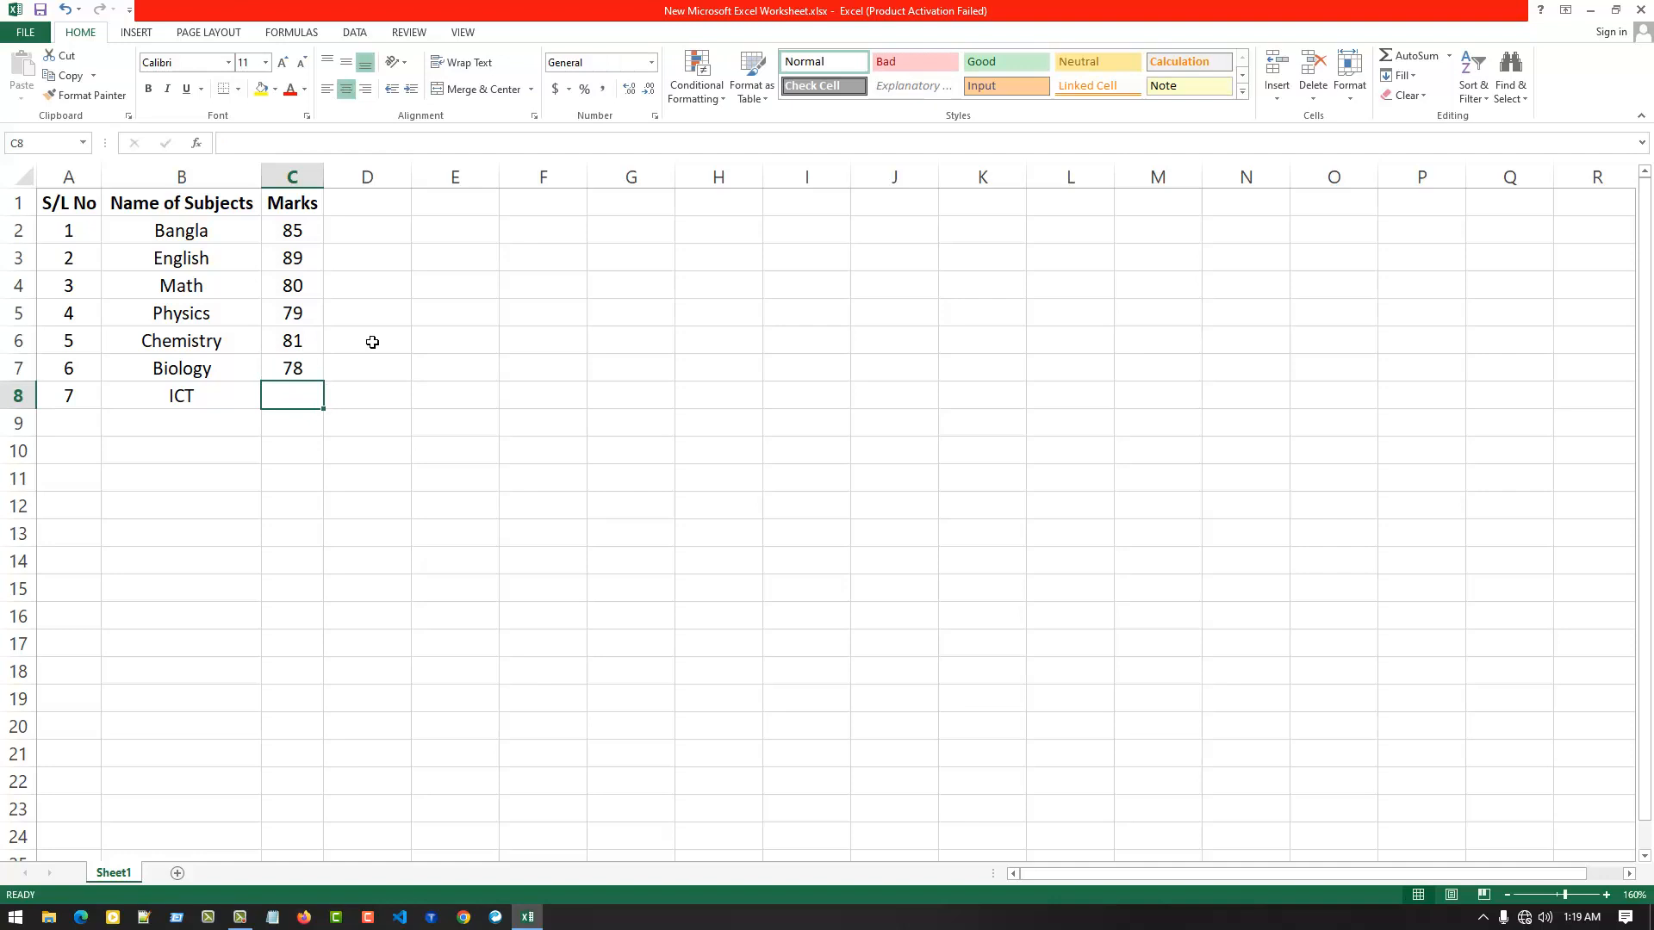
pyautogui.write('83')
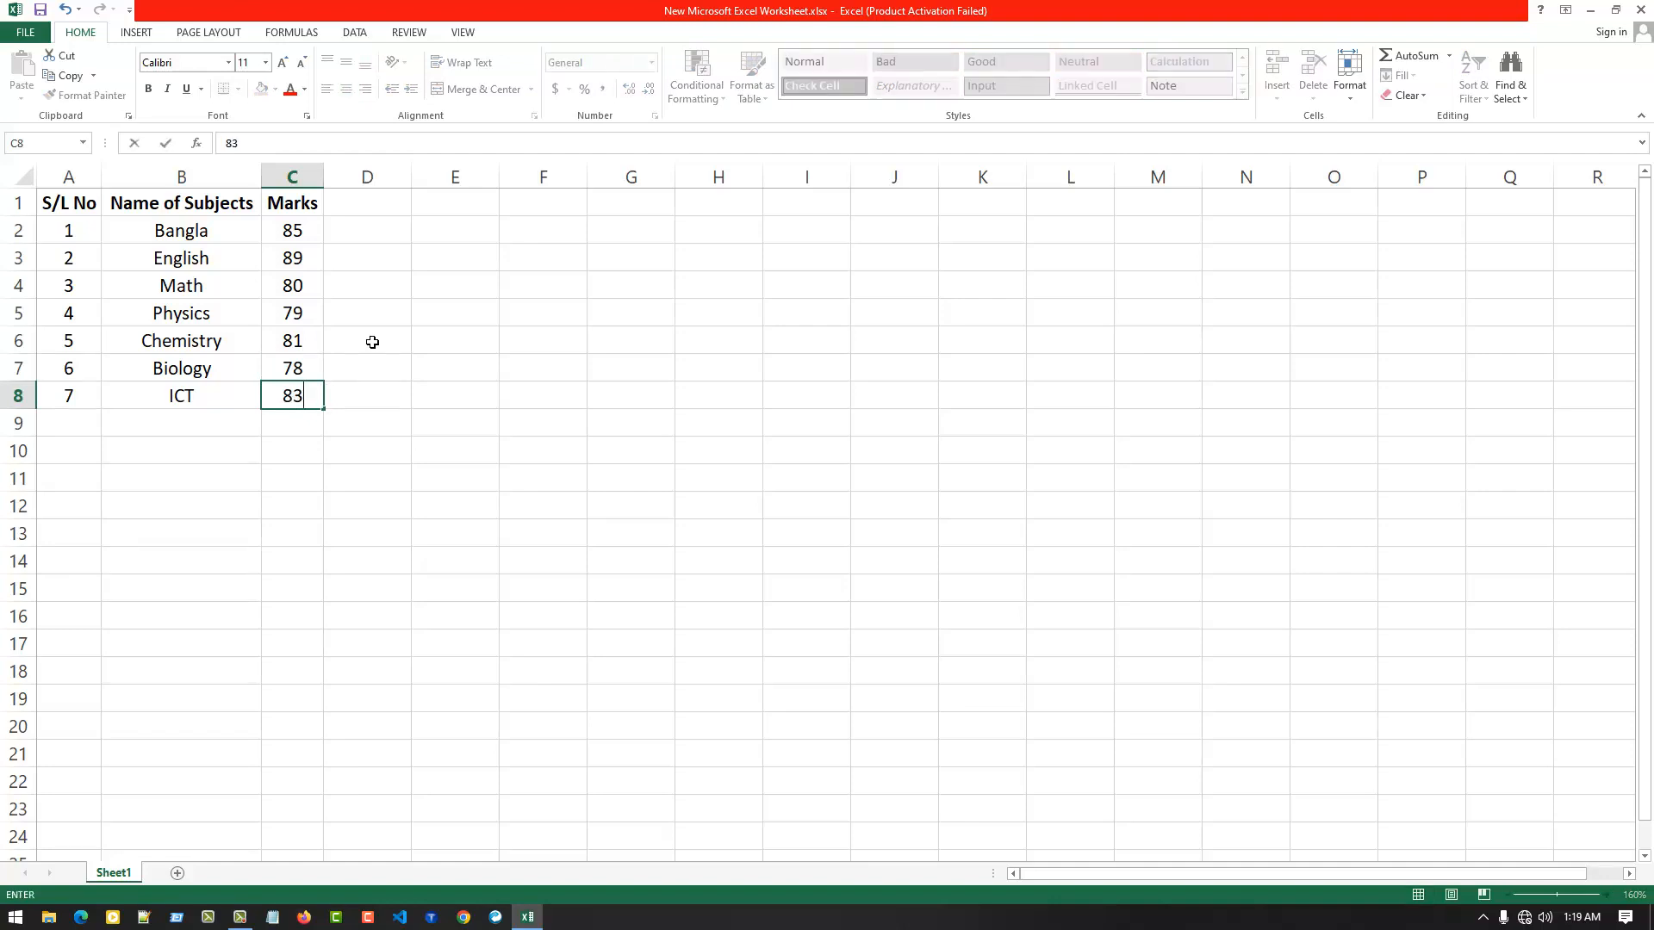
pyautogui.click(371, 342)
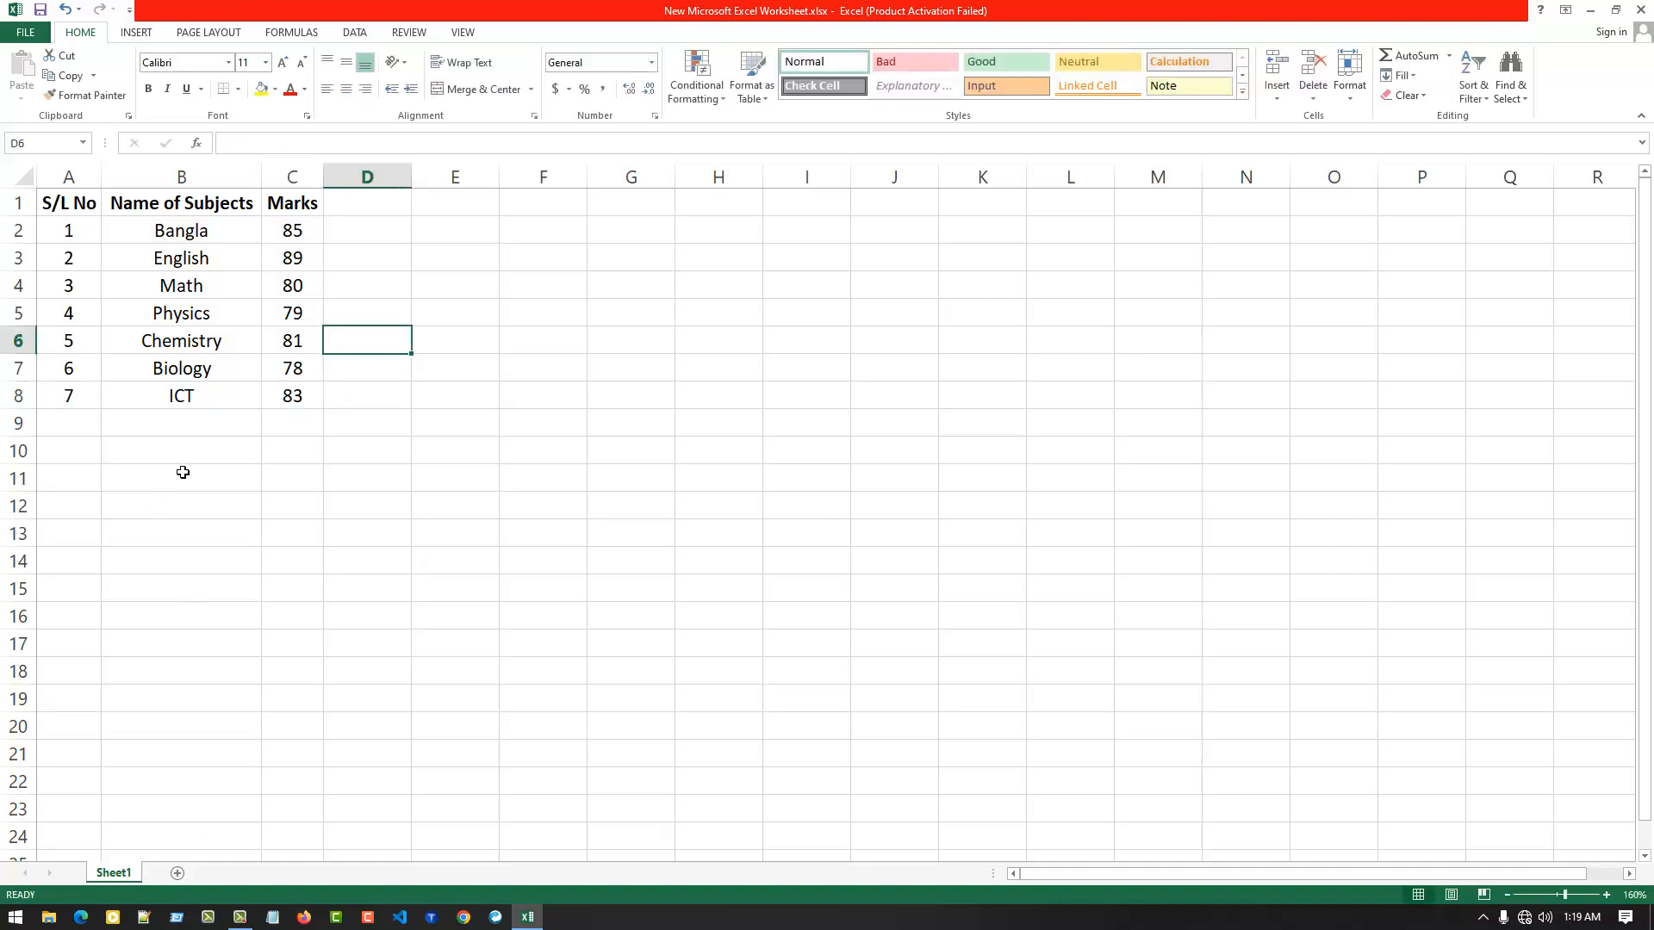
# Step: Add the label Total in B9 below the subjects and make it bold
pyautogui.click(130, 429)
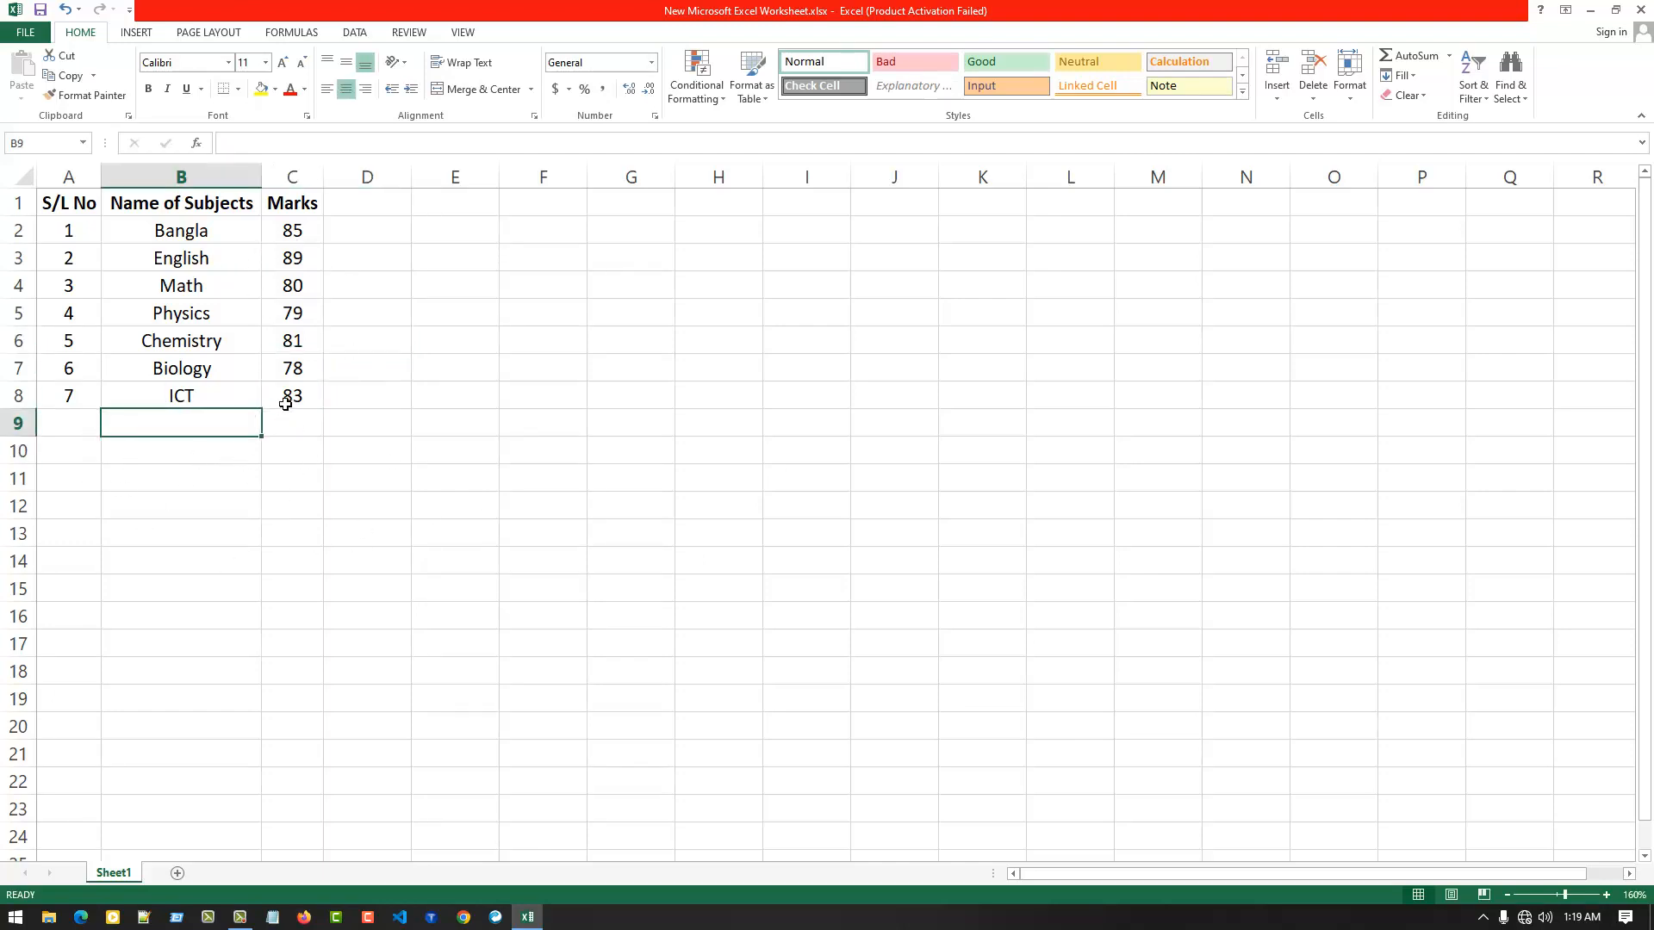
pyautogui.moveTo(291, 230); pyautogui.dragTo(314, 425)
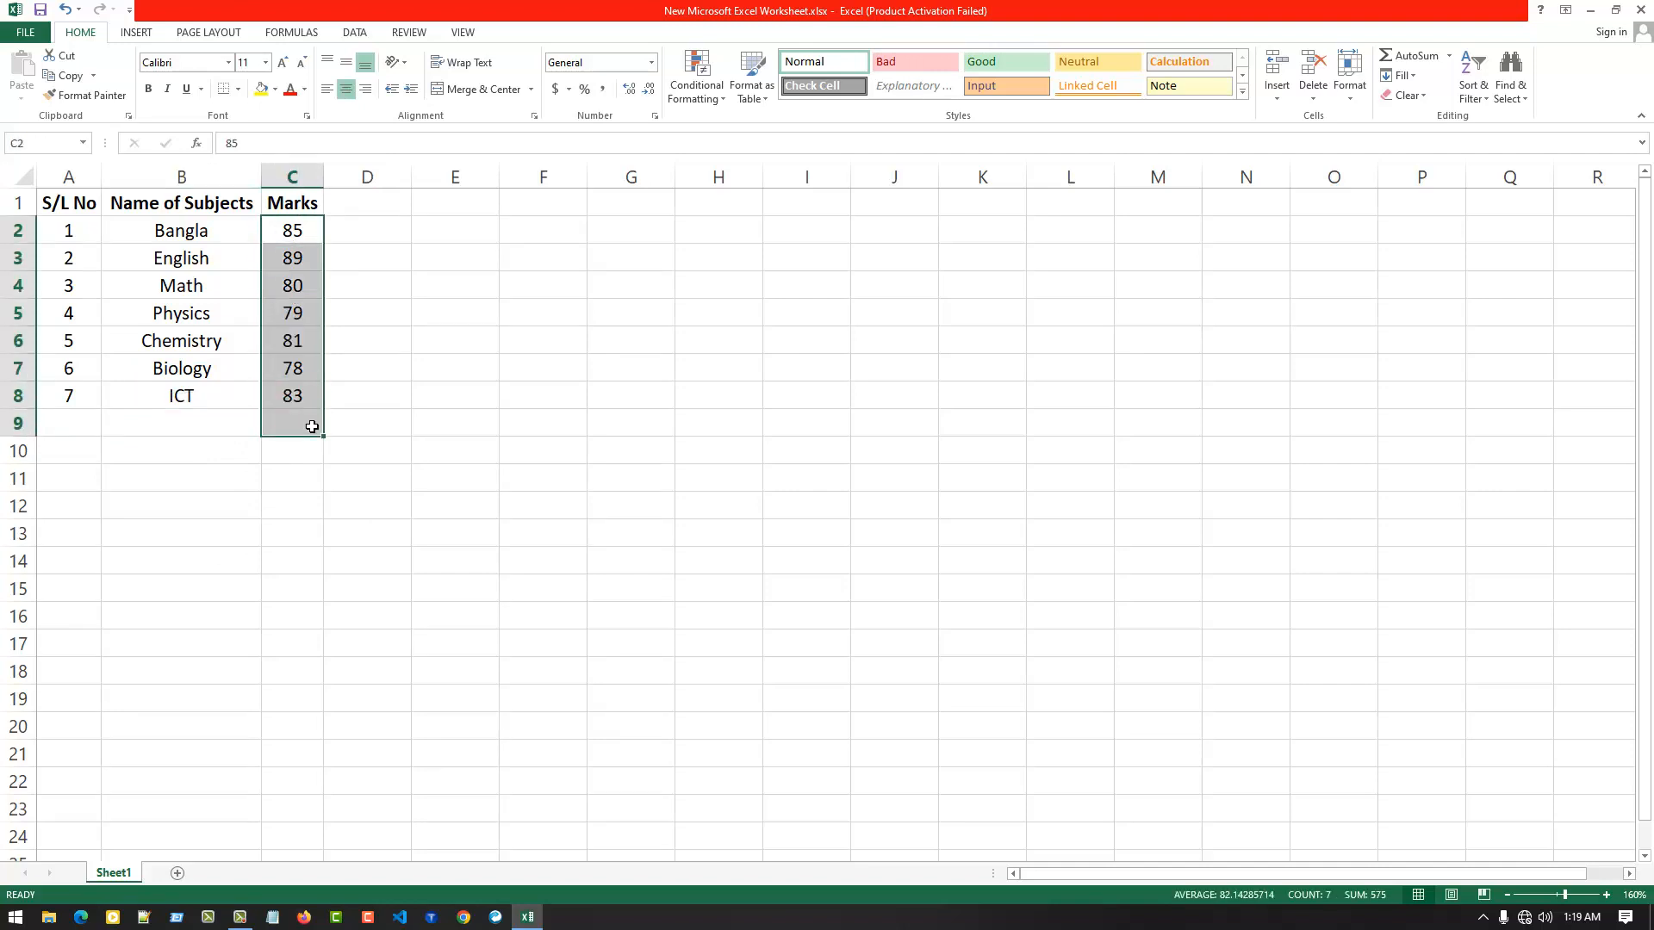
pyautogui.click(367, 395)
pyautogui.click(176, 428)
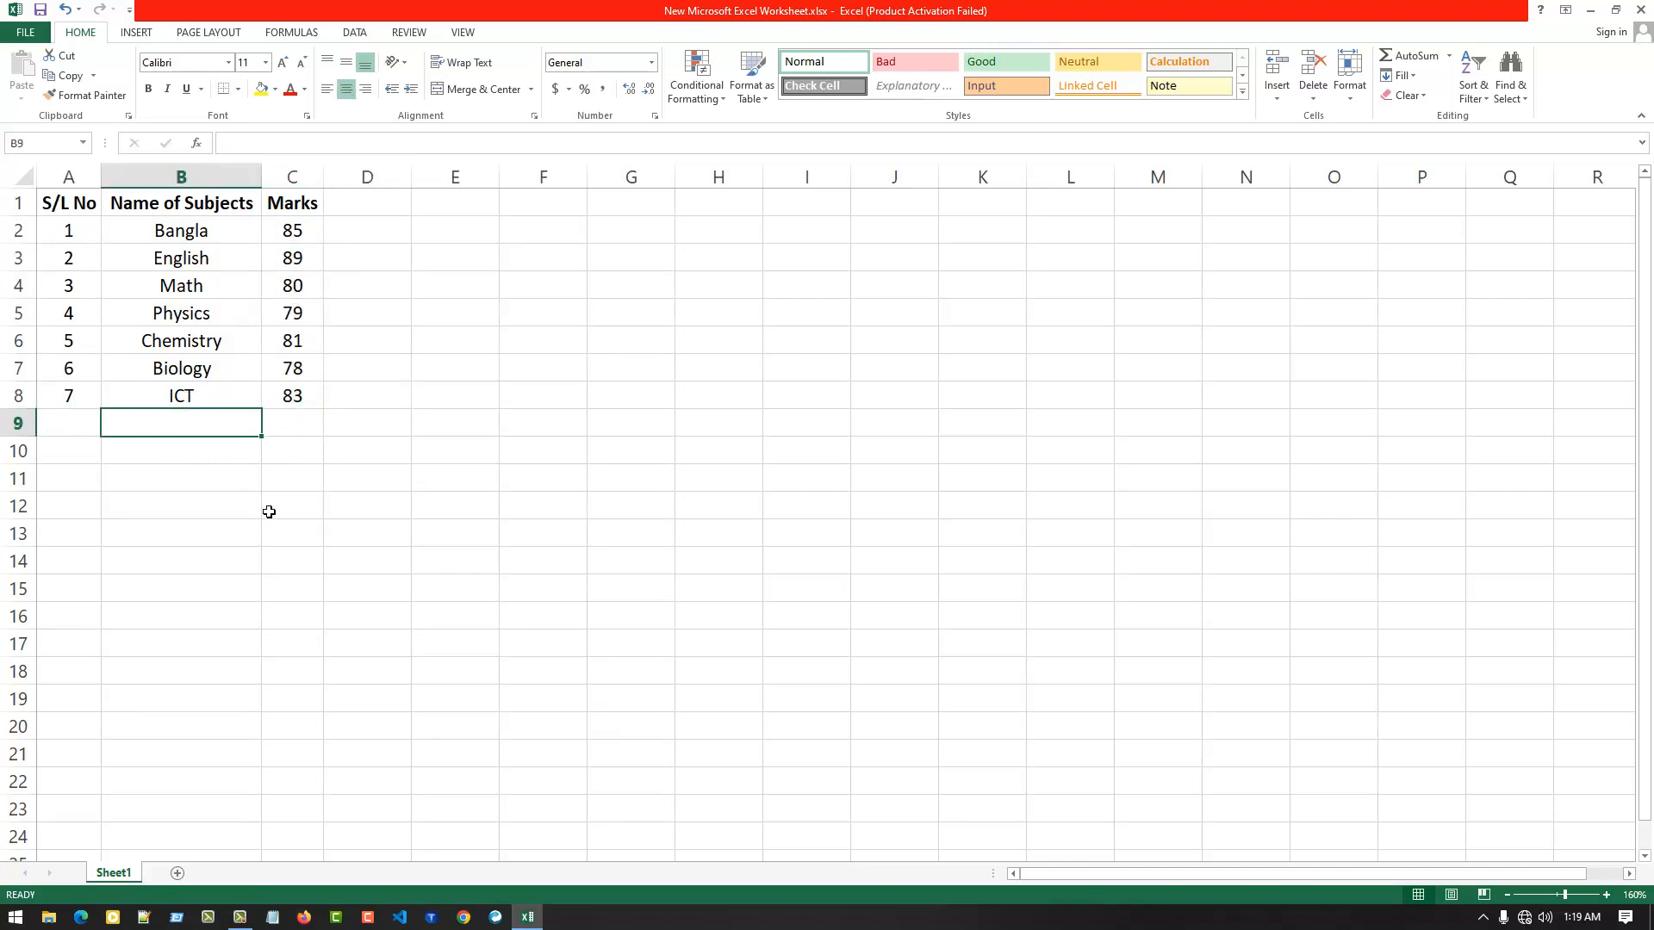
pyautogui.write('Total')
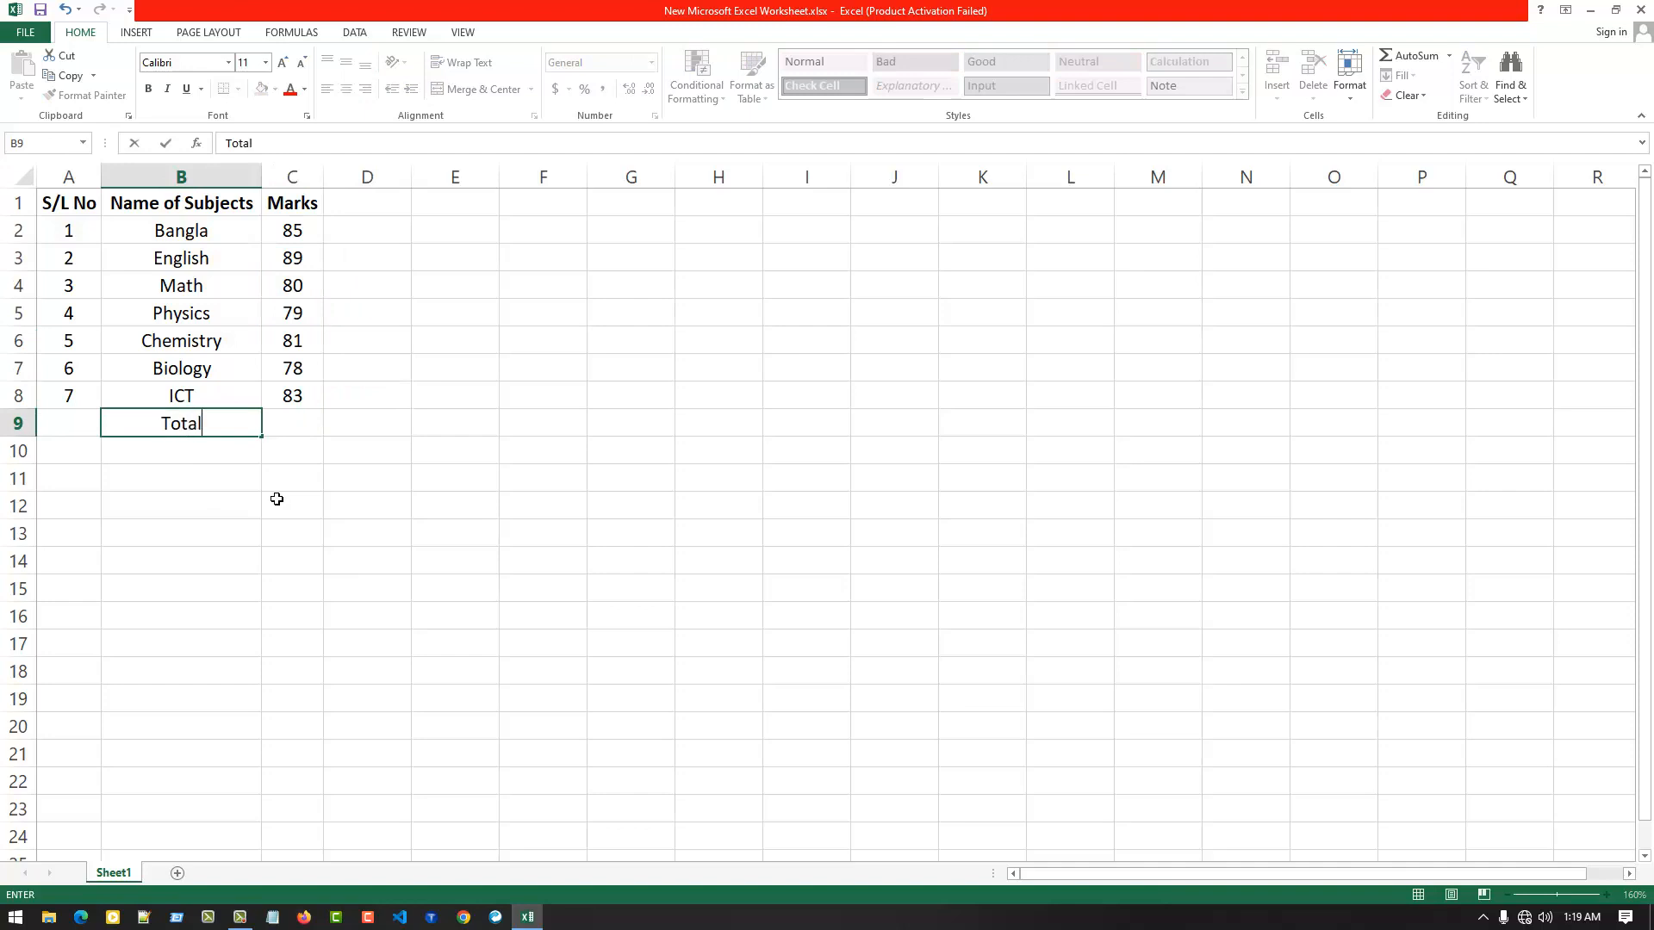
pyautogui.click(276, 499)
pyautogui.click(210, 433)
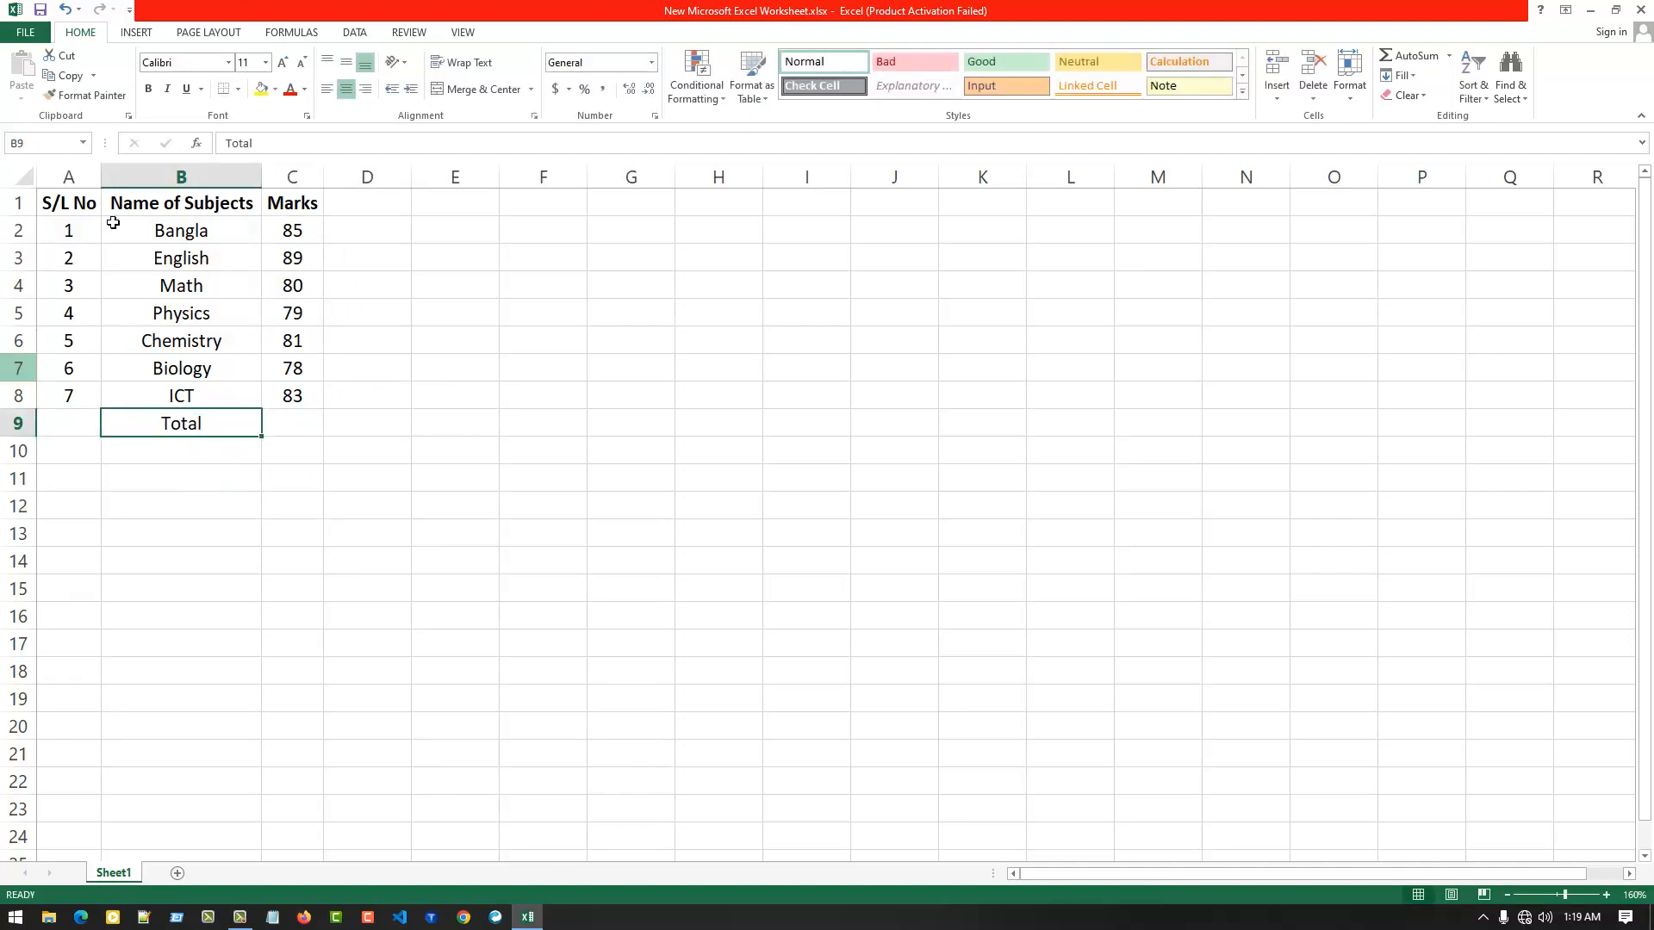
pyautogui.click(160, 89)
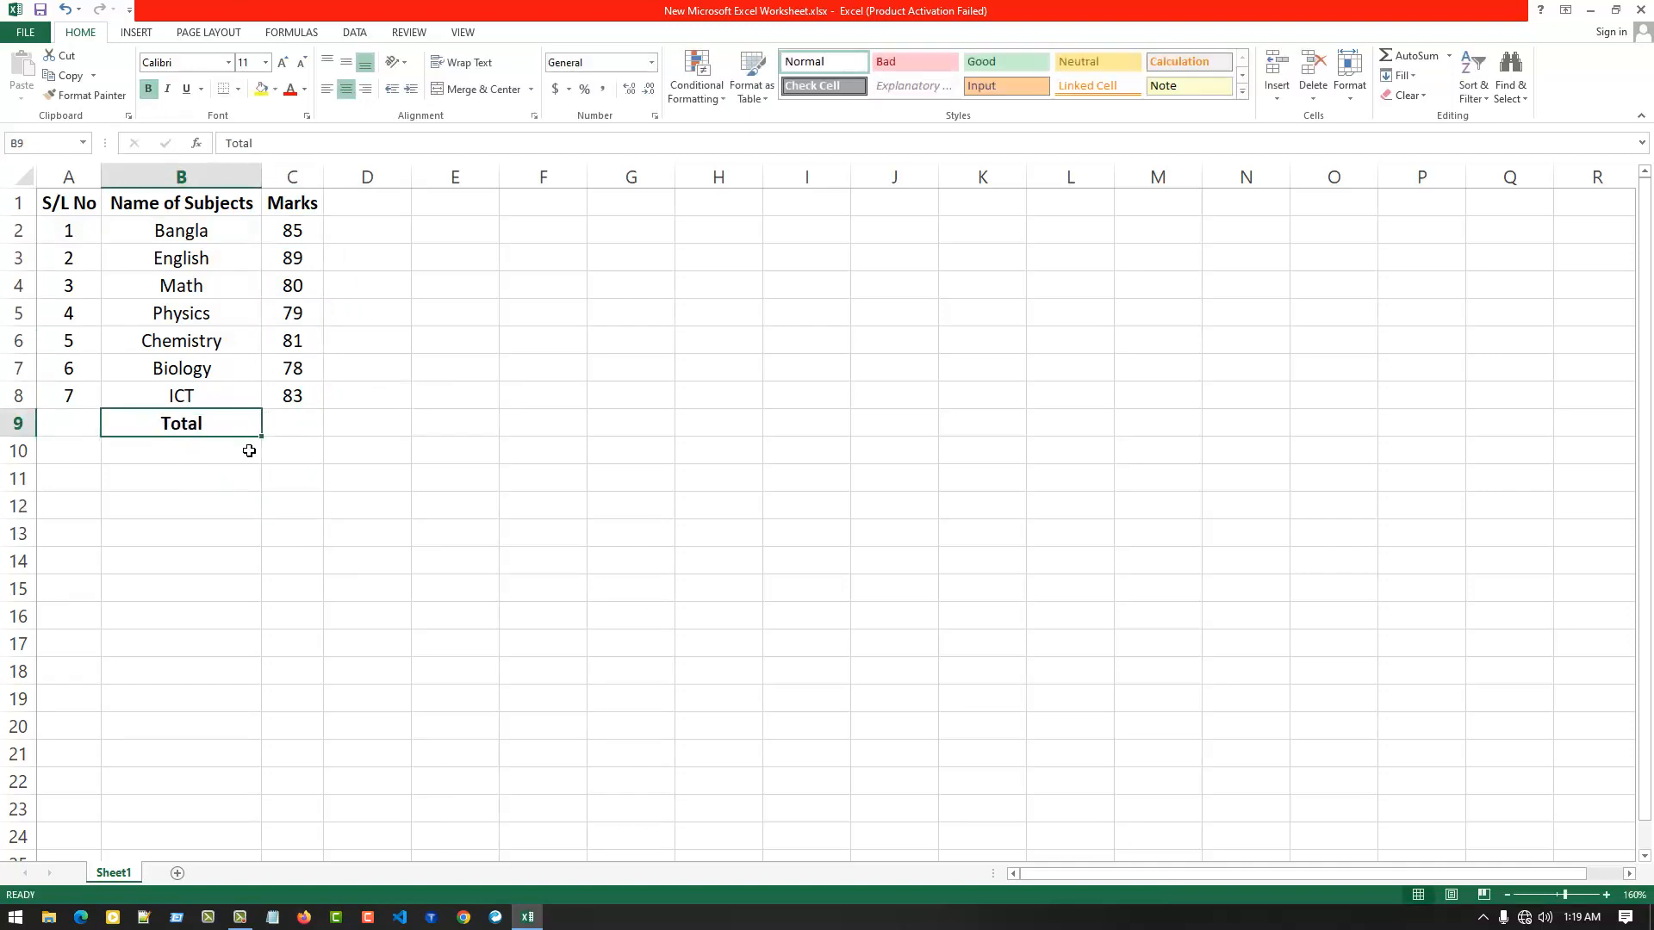
# Step: Calculate the total marks in C9 with a SUM formula over C2:C8
pyautogui.click(286, 424)
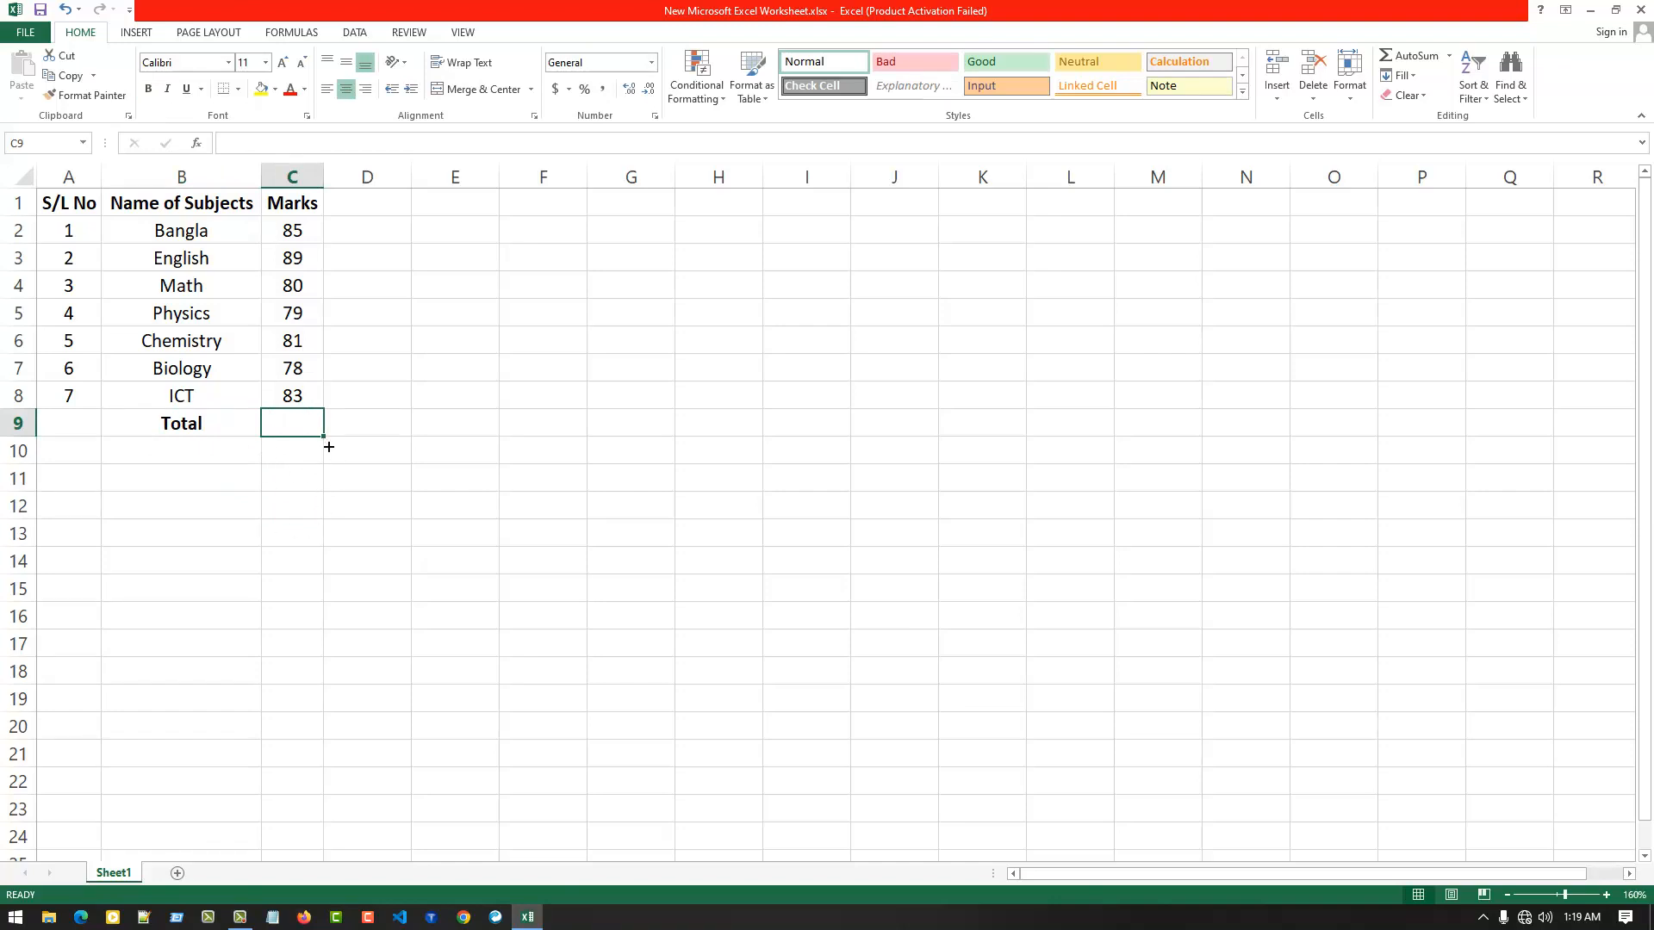
pyautogui.write('=sum')
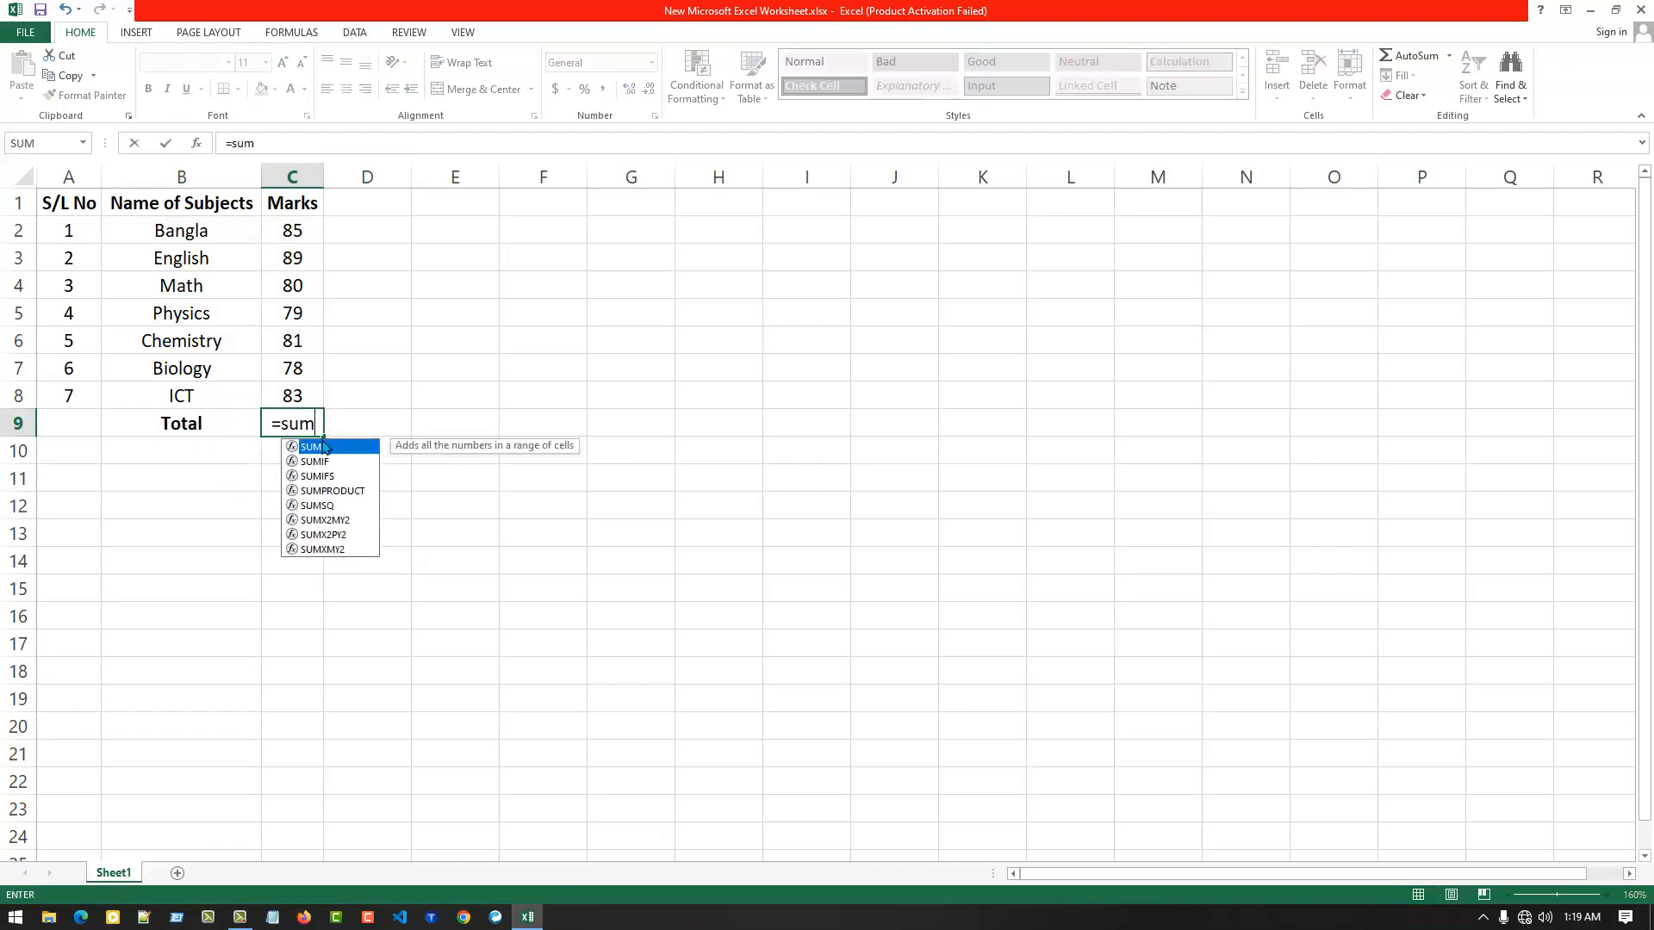
pyautogui.write('(')
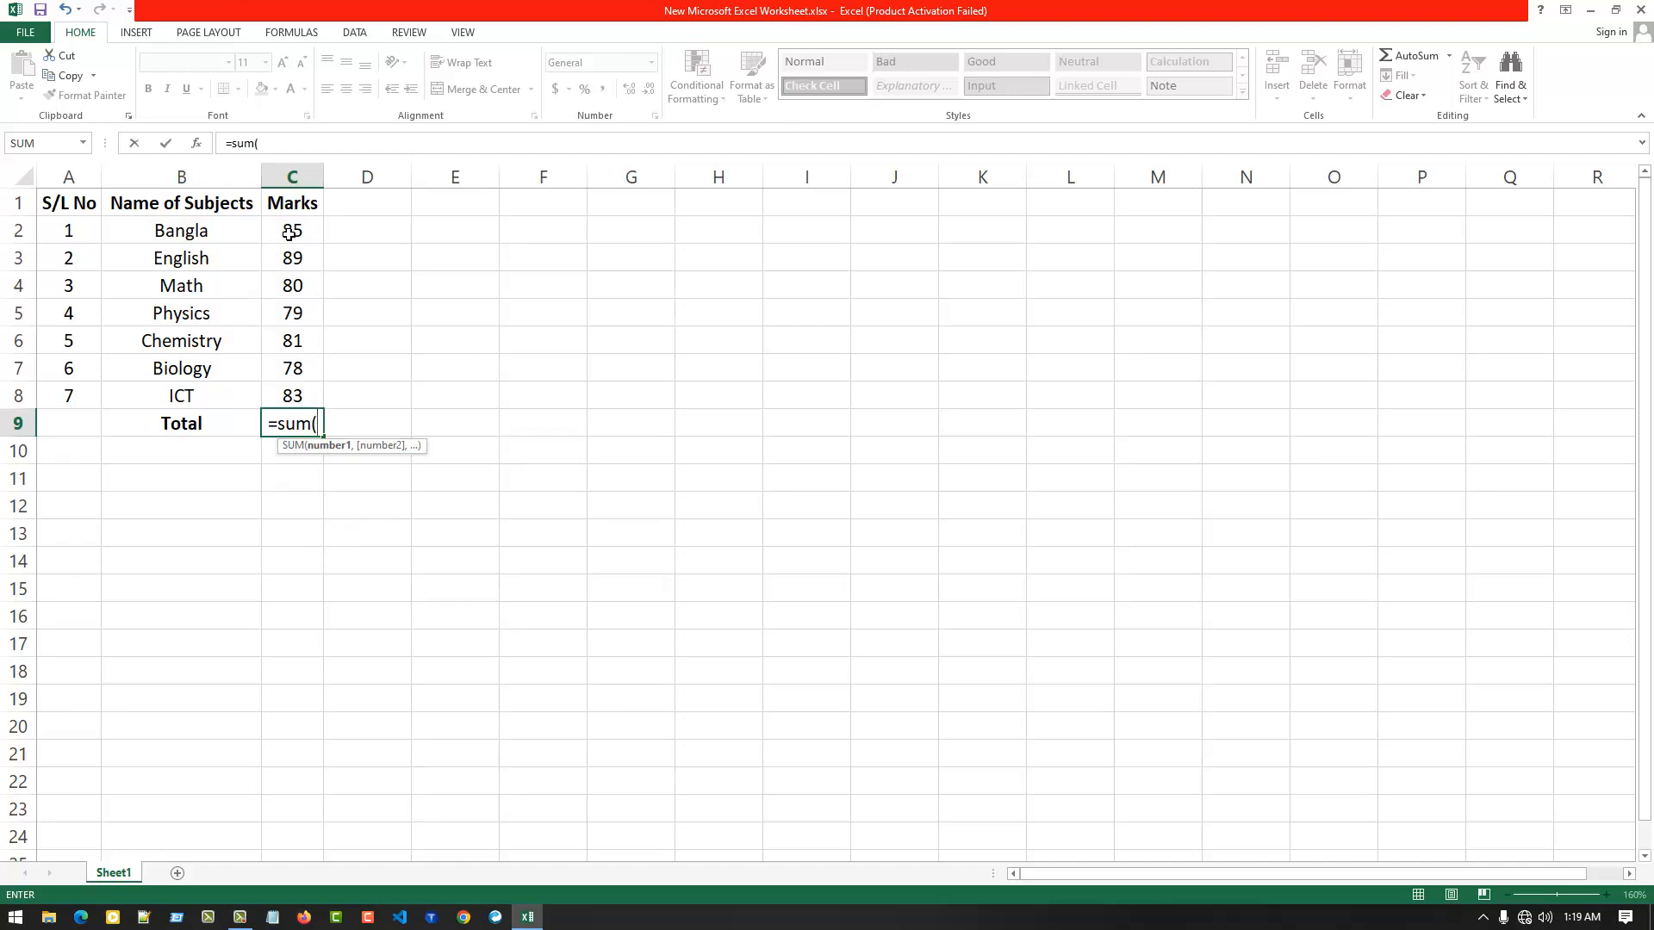
pyautogui.moveTo(290, 234); pyautogui.dragTo(306, 407)
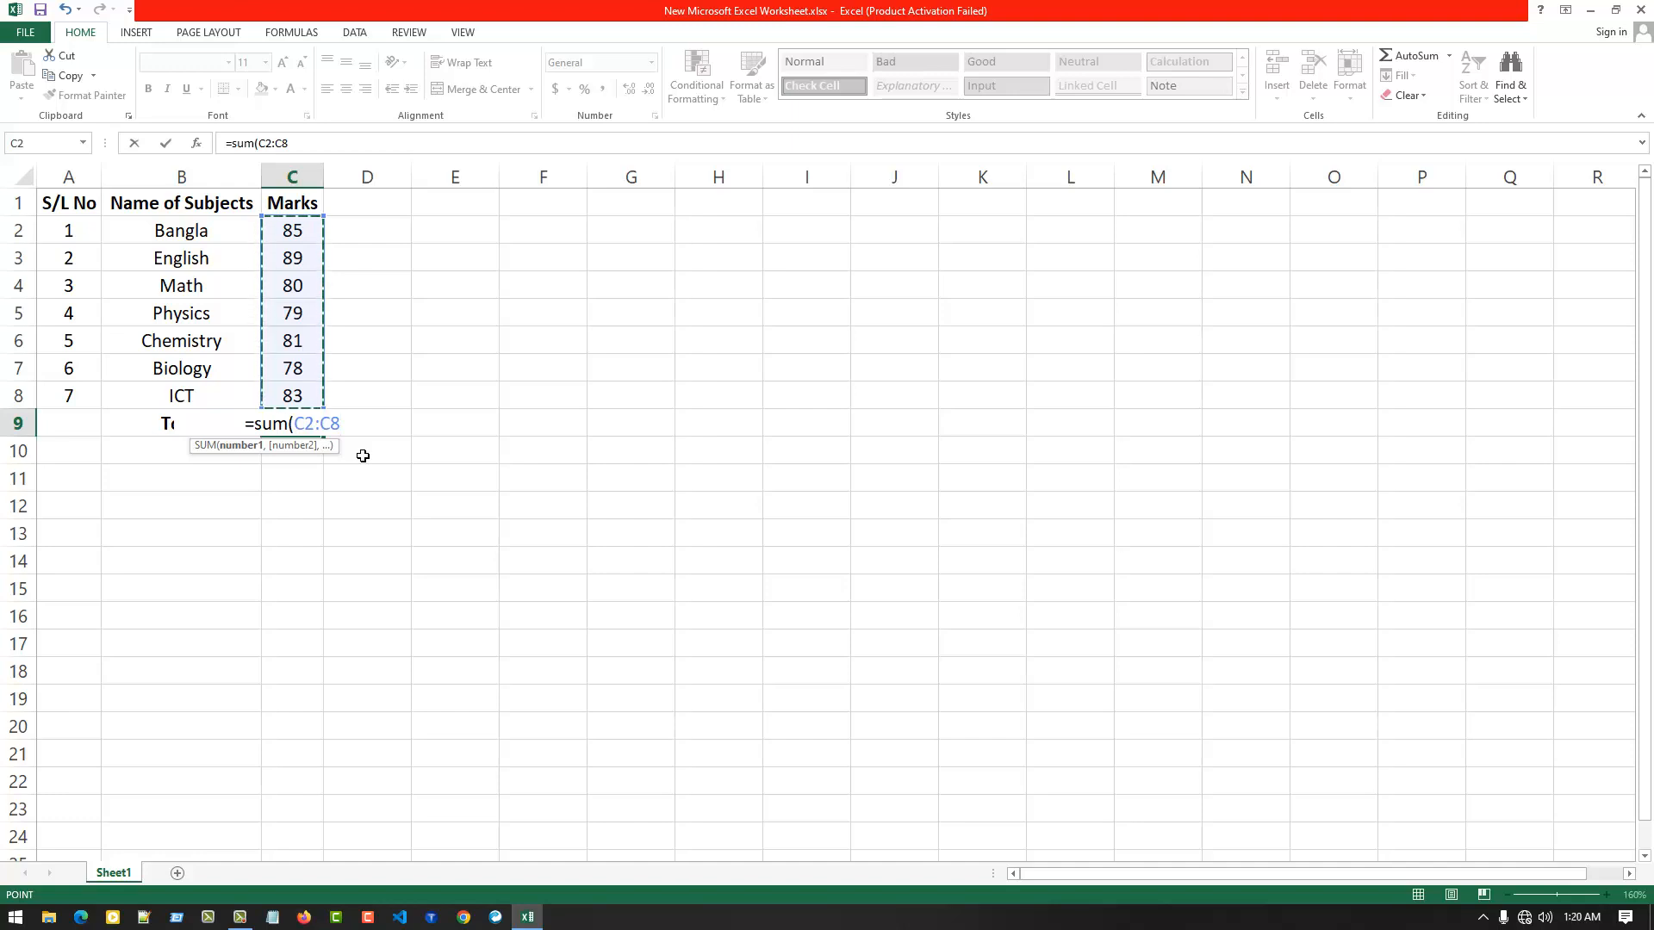
pyautogui.write(')')
pyautogui.press('Return')
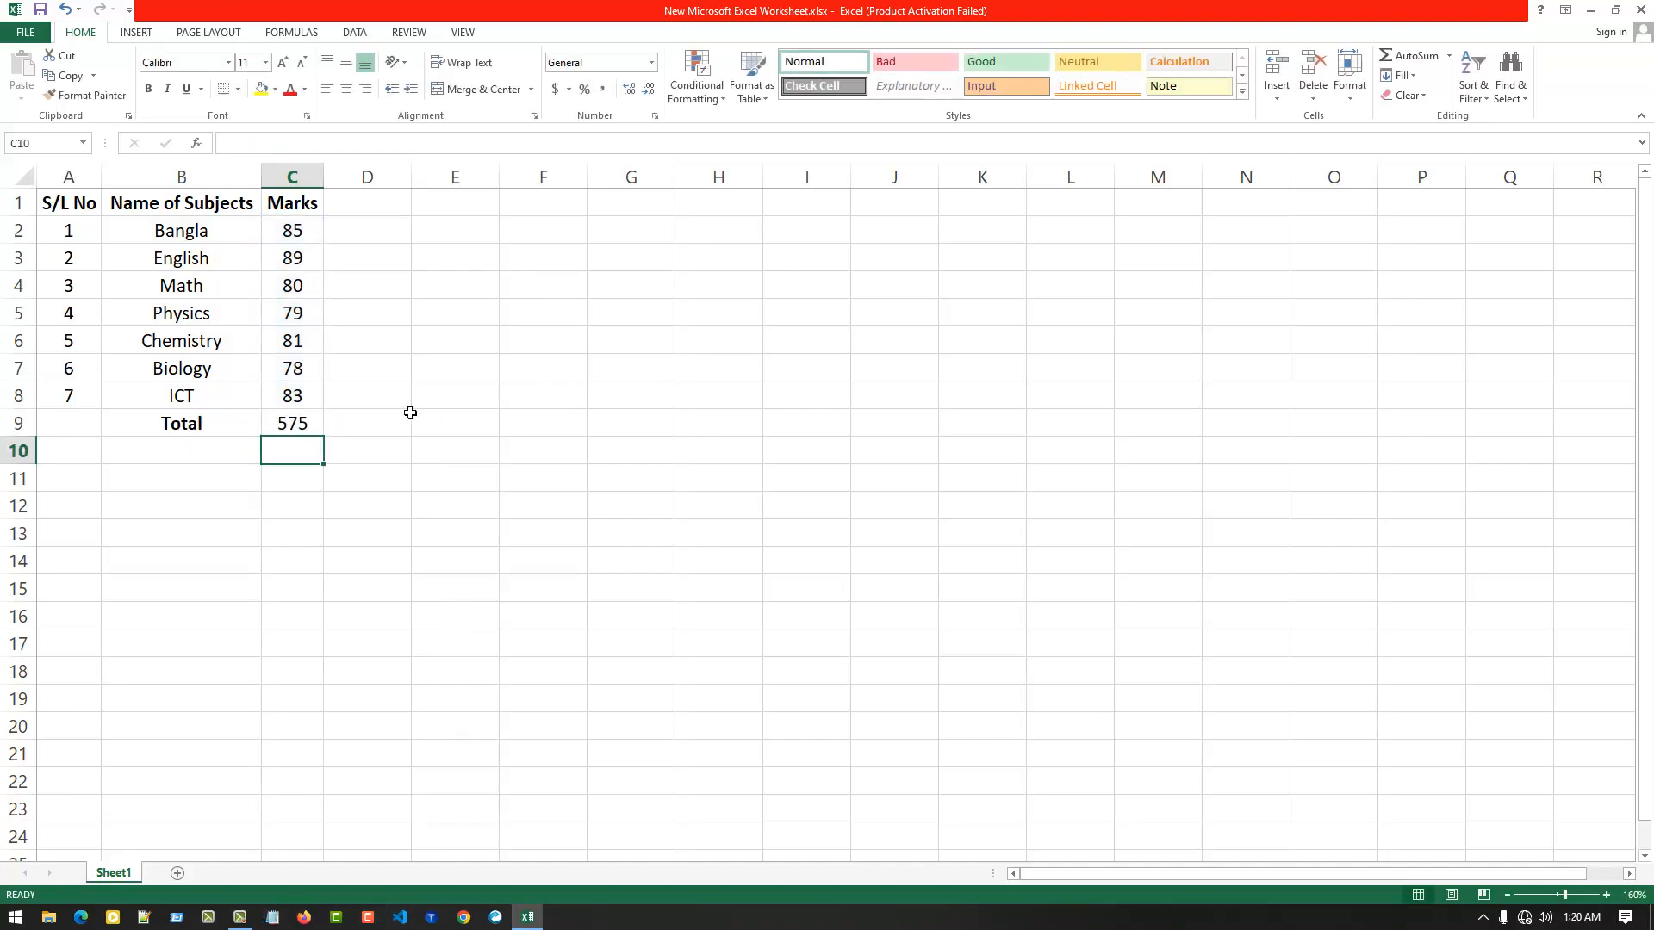
pyautogui.press('Up')
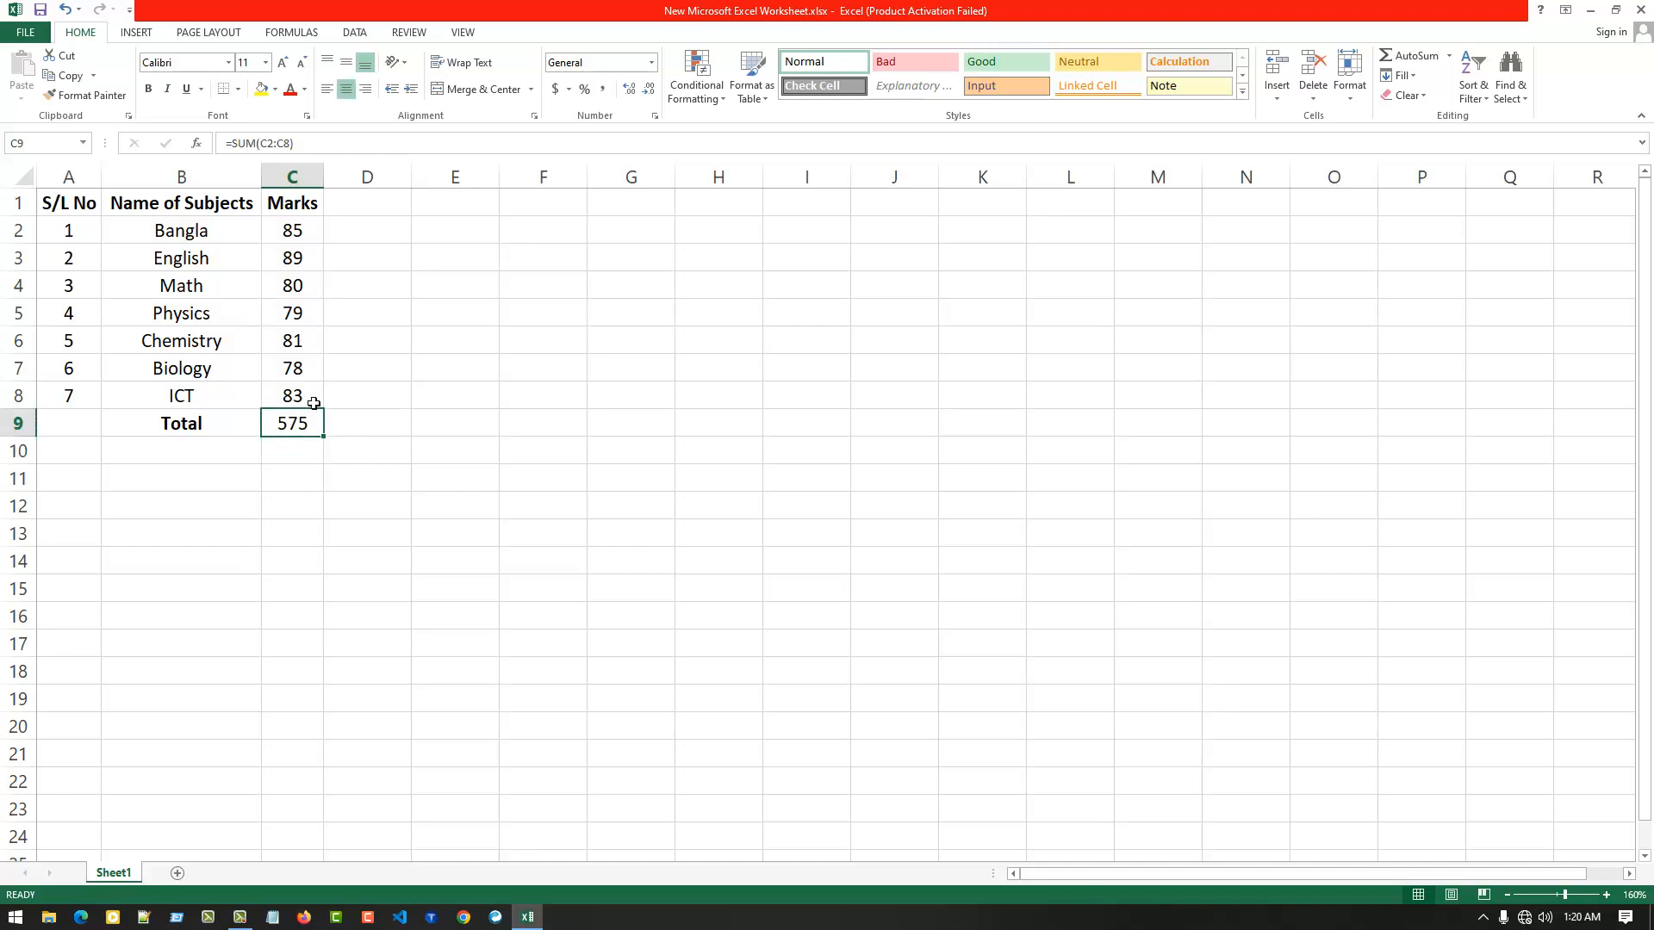
# Step: Enter the labels Average, Maximum, Minimum and Count in B10 to B13 and make them bold
pyautogui.click(193, 461)
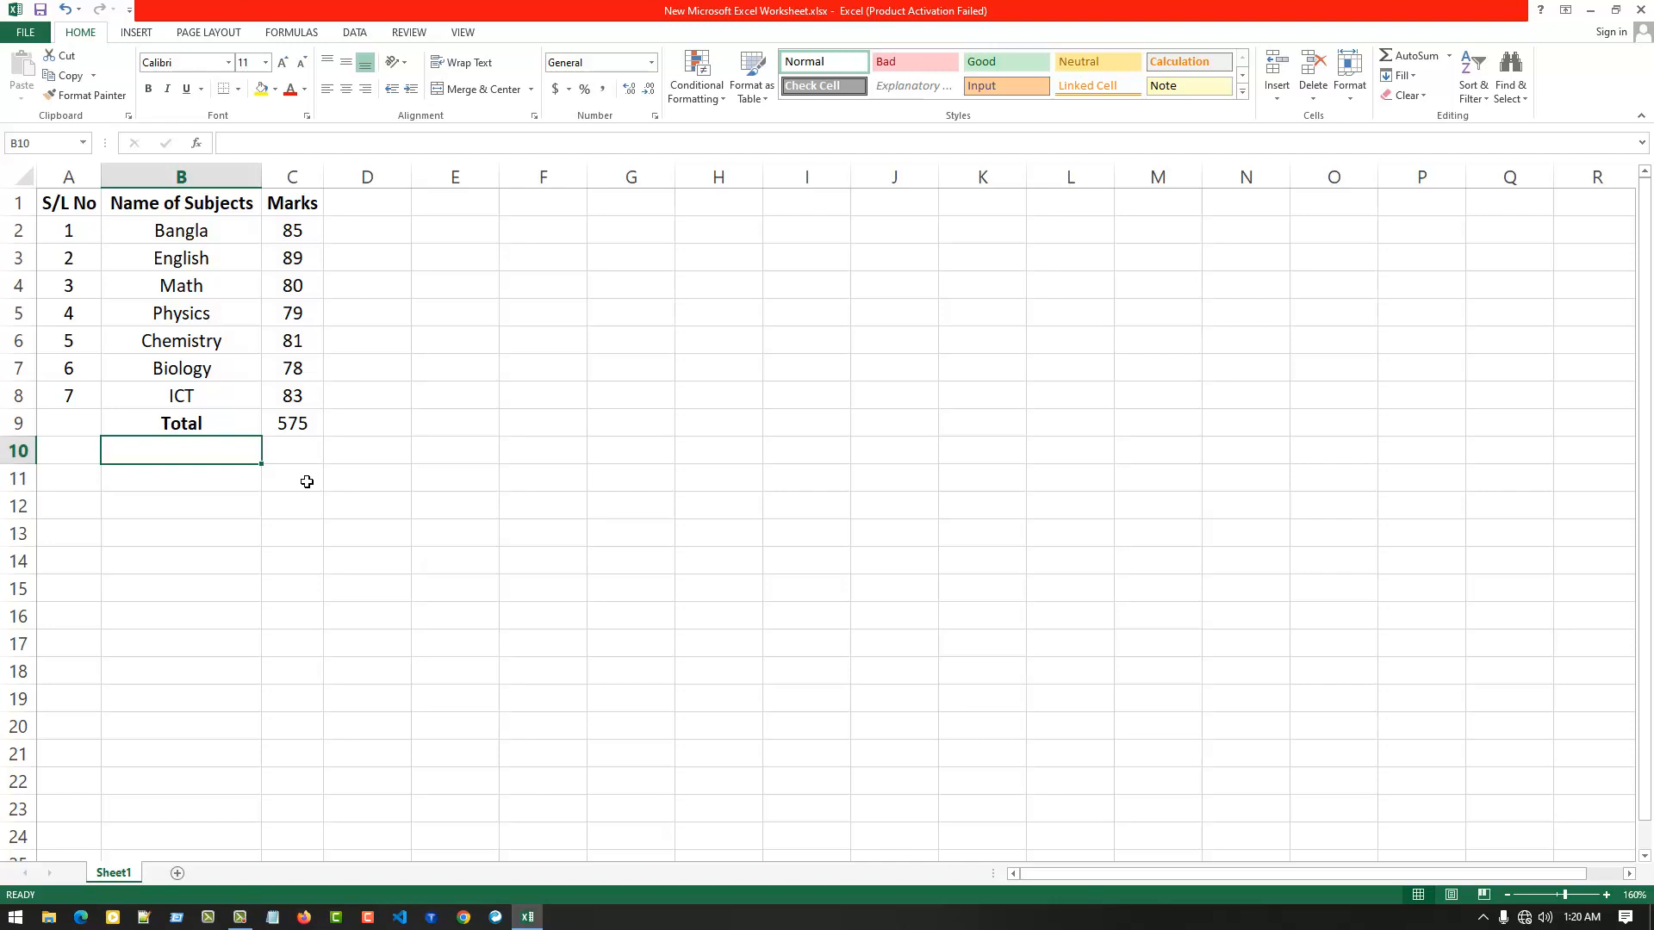
pyautogui.write('Average')
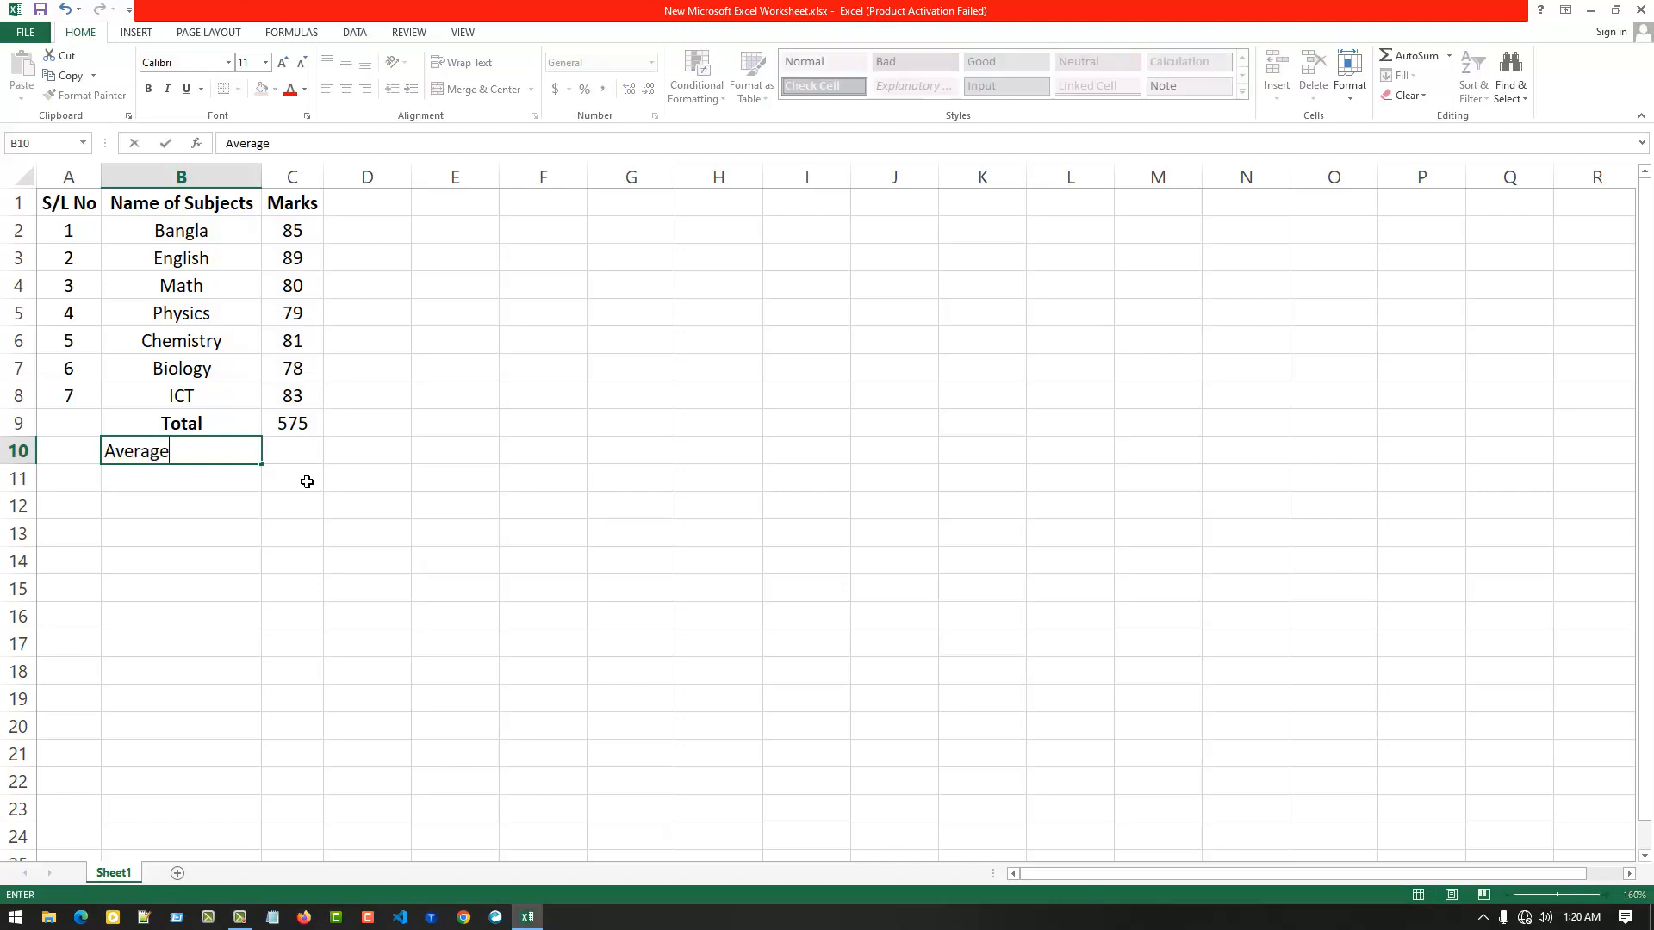
pyautogui.press('Tab')
pyautogui.click(230, 484)
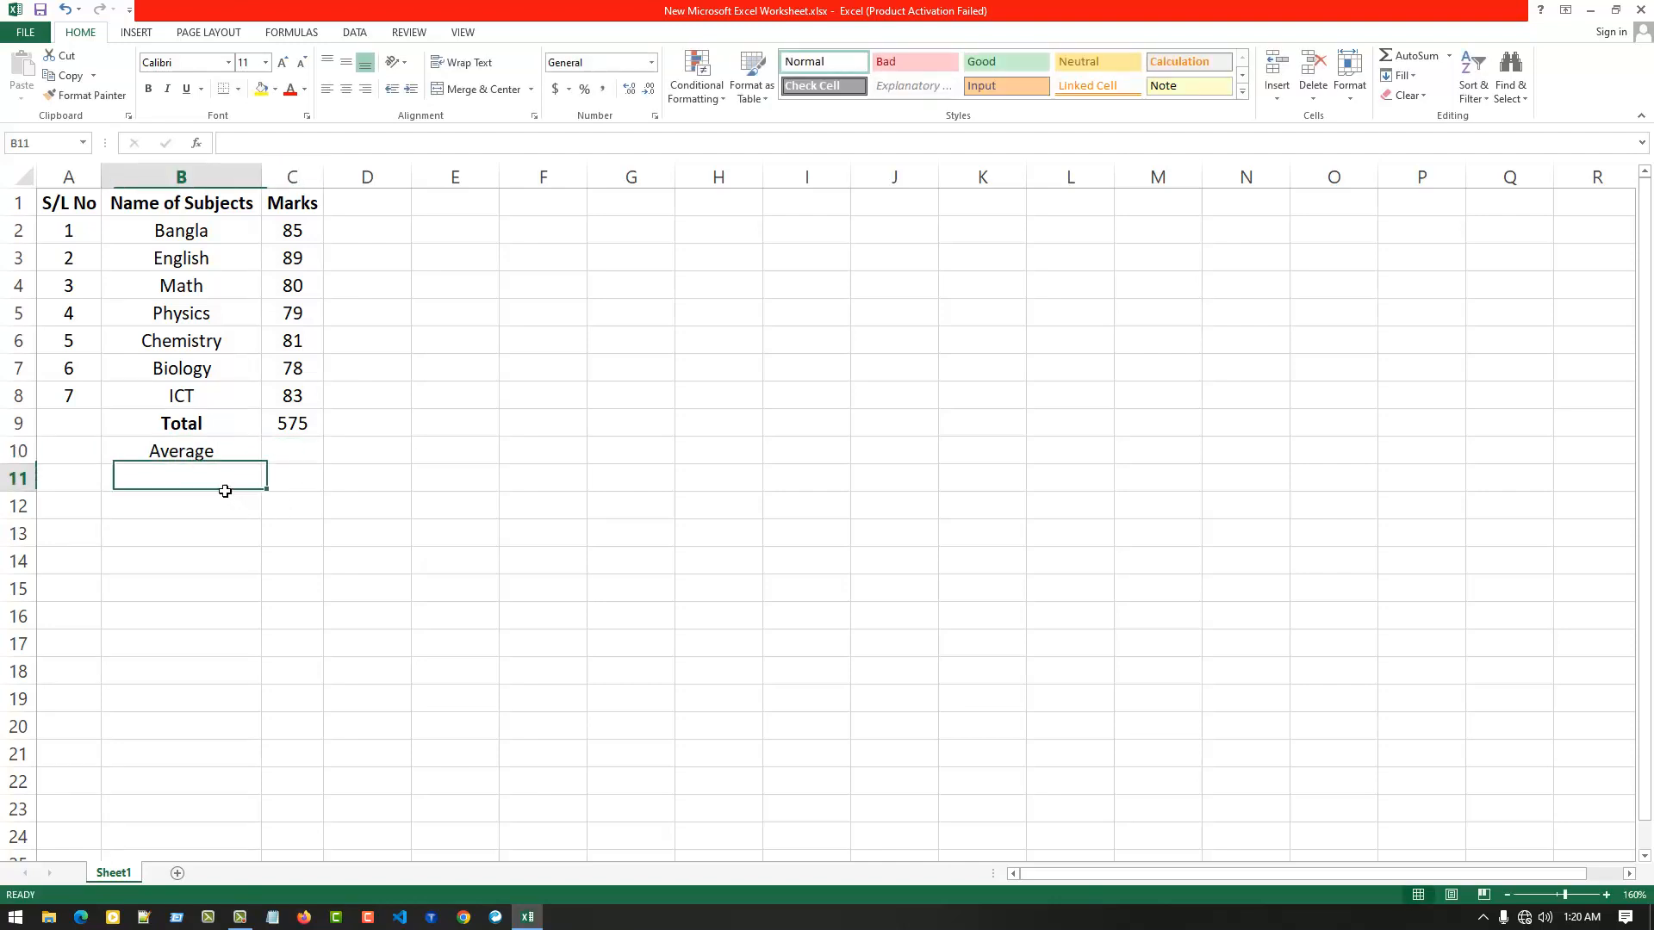
pyautogui.write('Maximum')
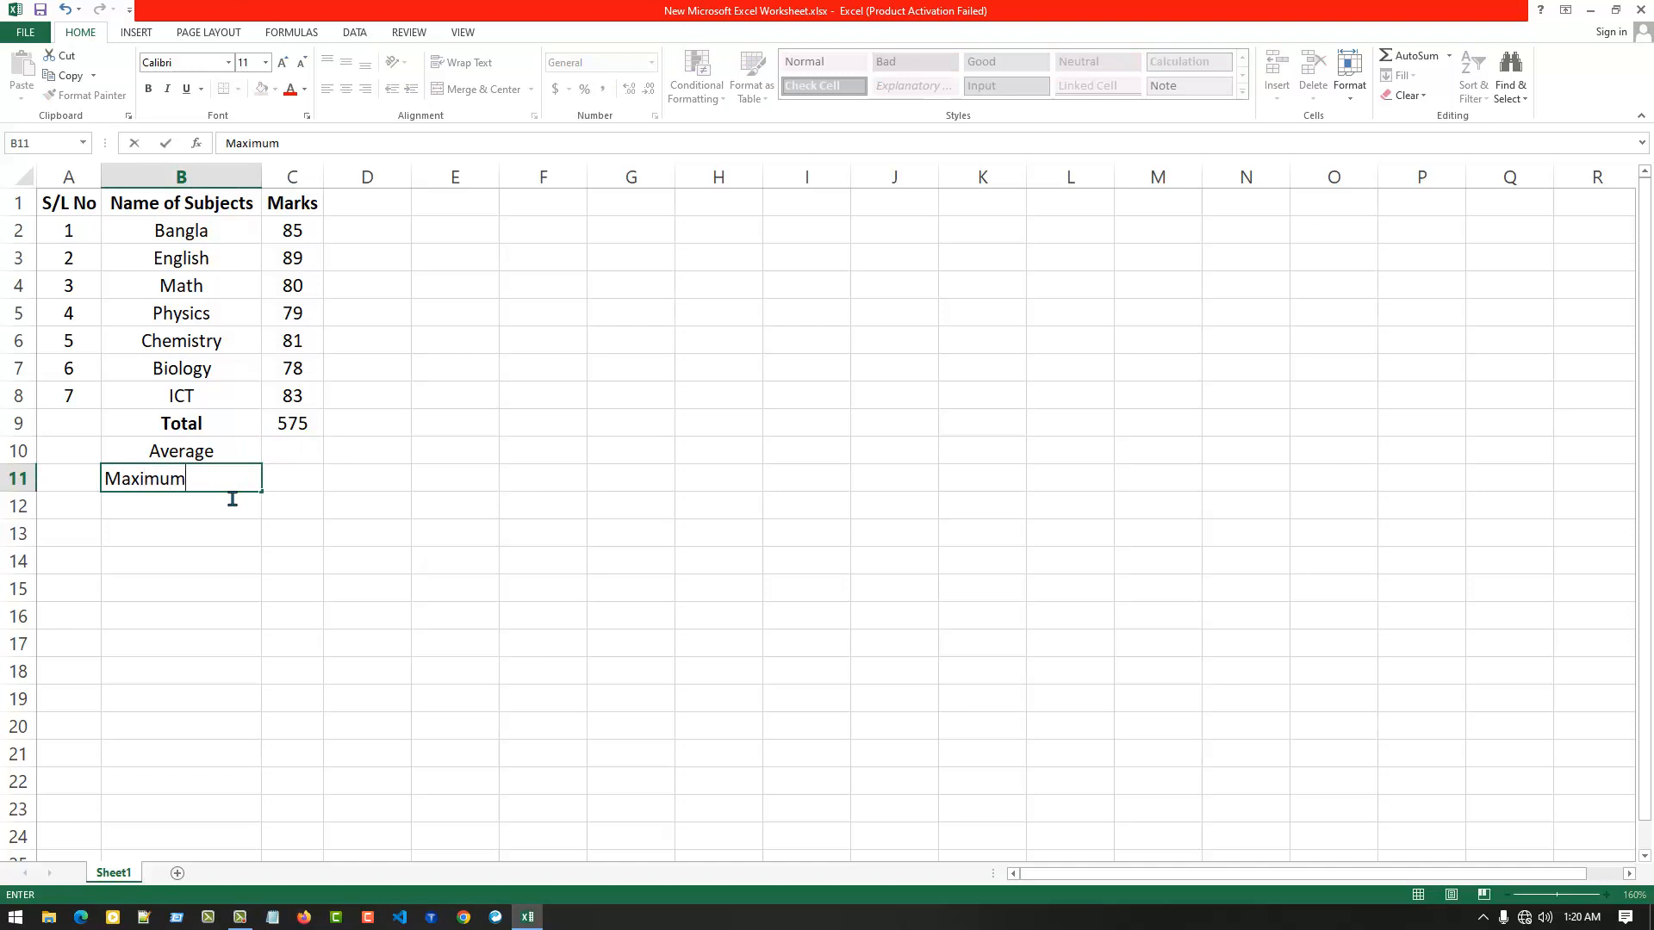
pyautogui.press('Return')
pyautogui.write('Minimum')
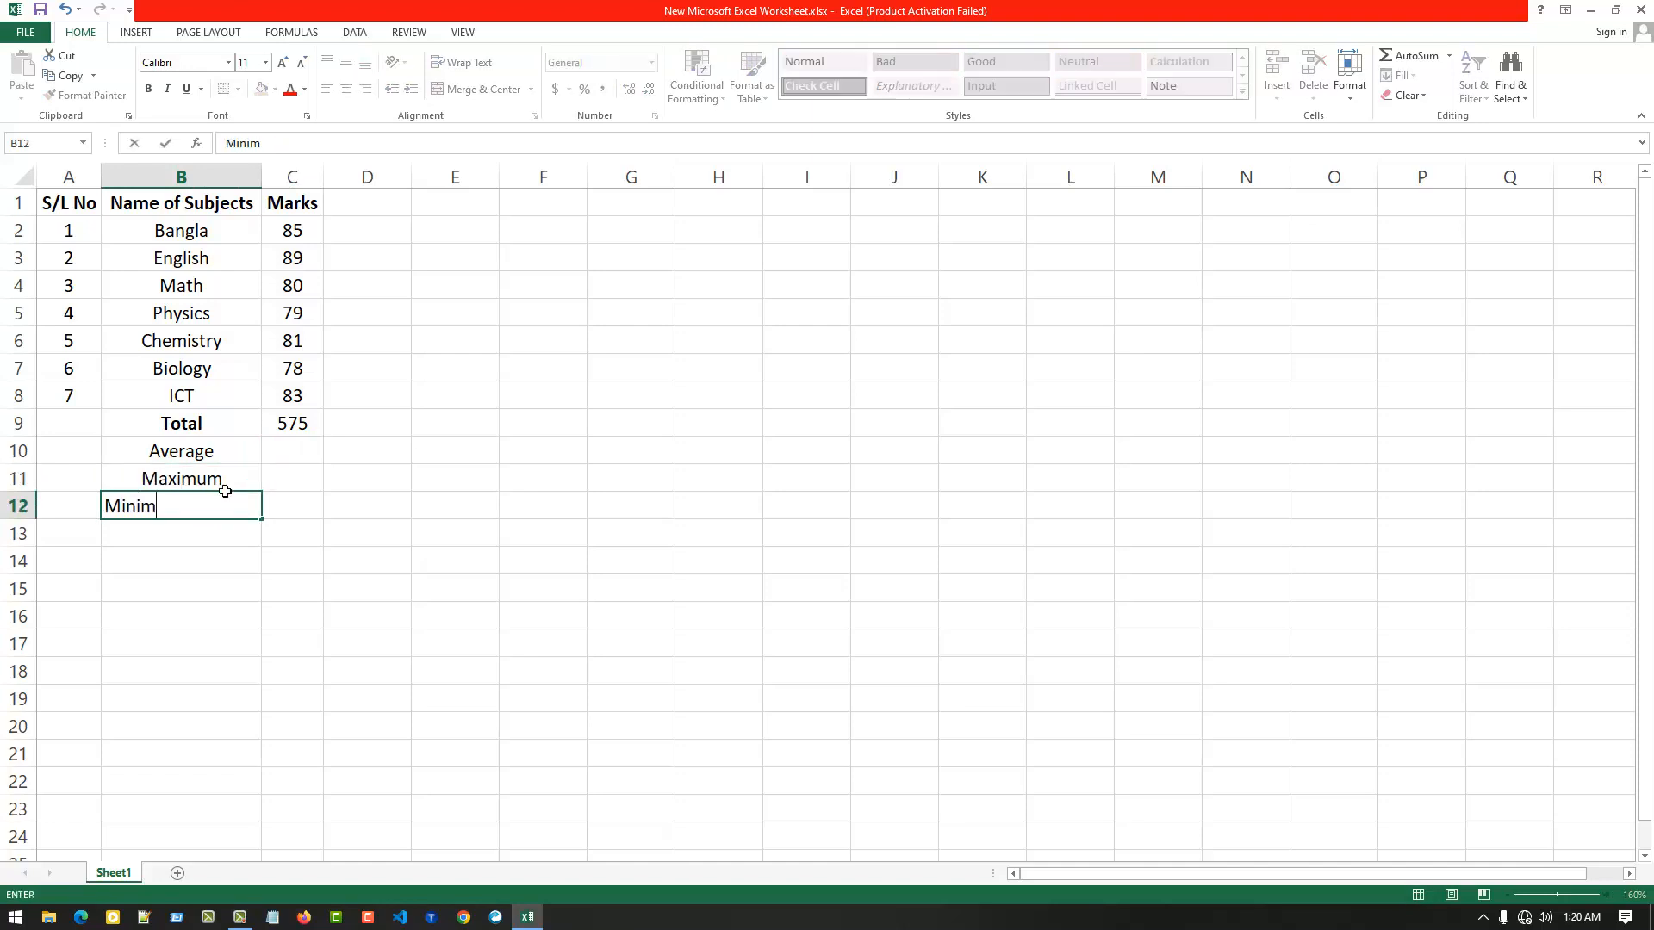
pyautogui.press('Return')
pyautogui.write('Count')
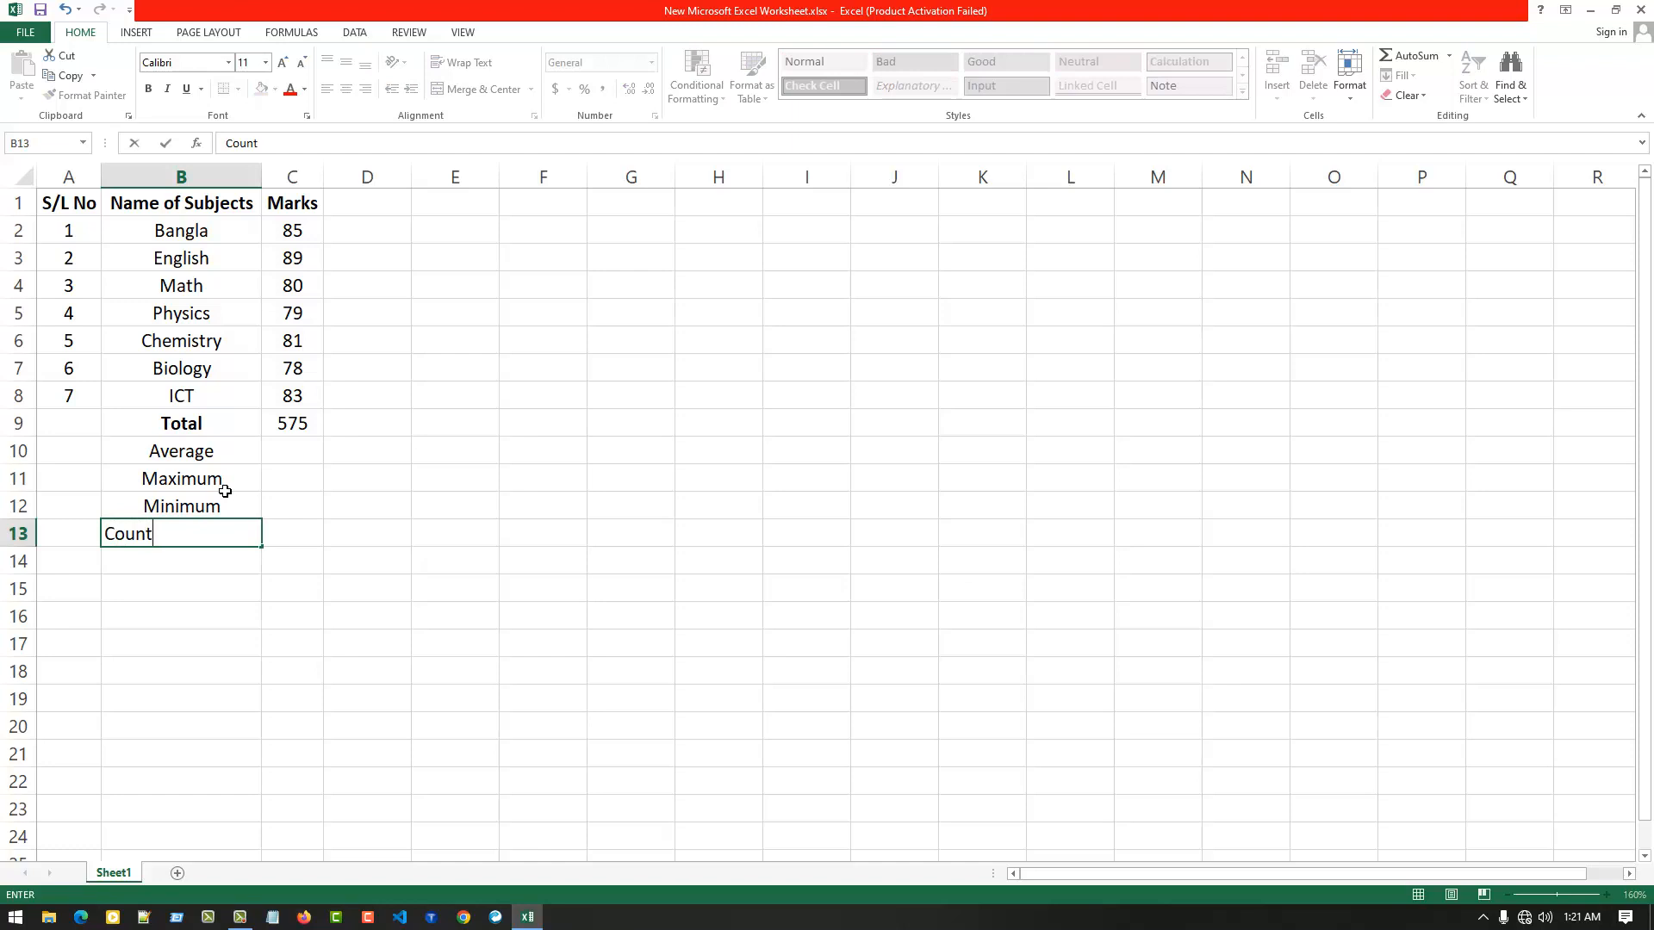
pyautogui.press('Return')
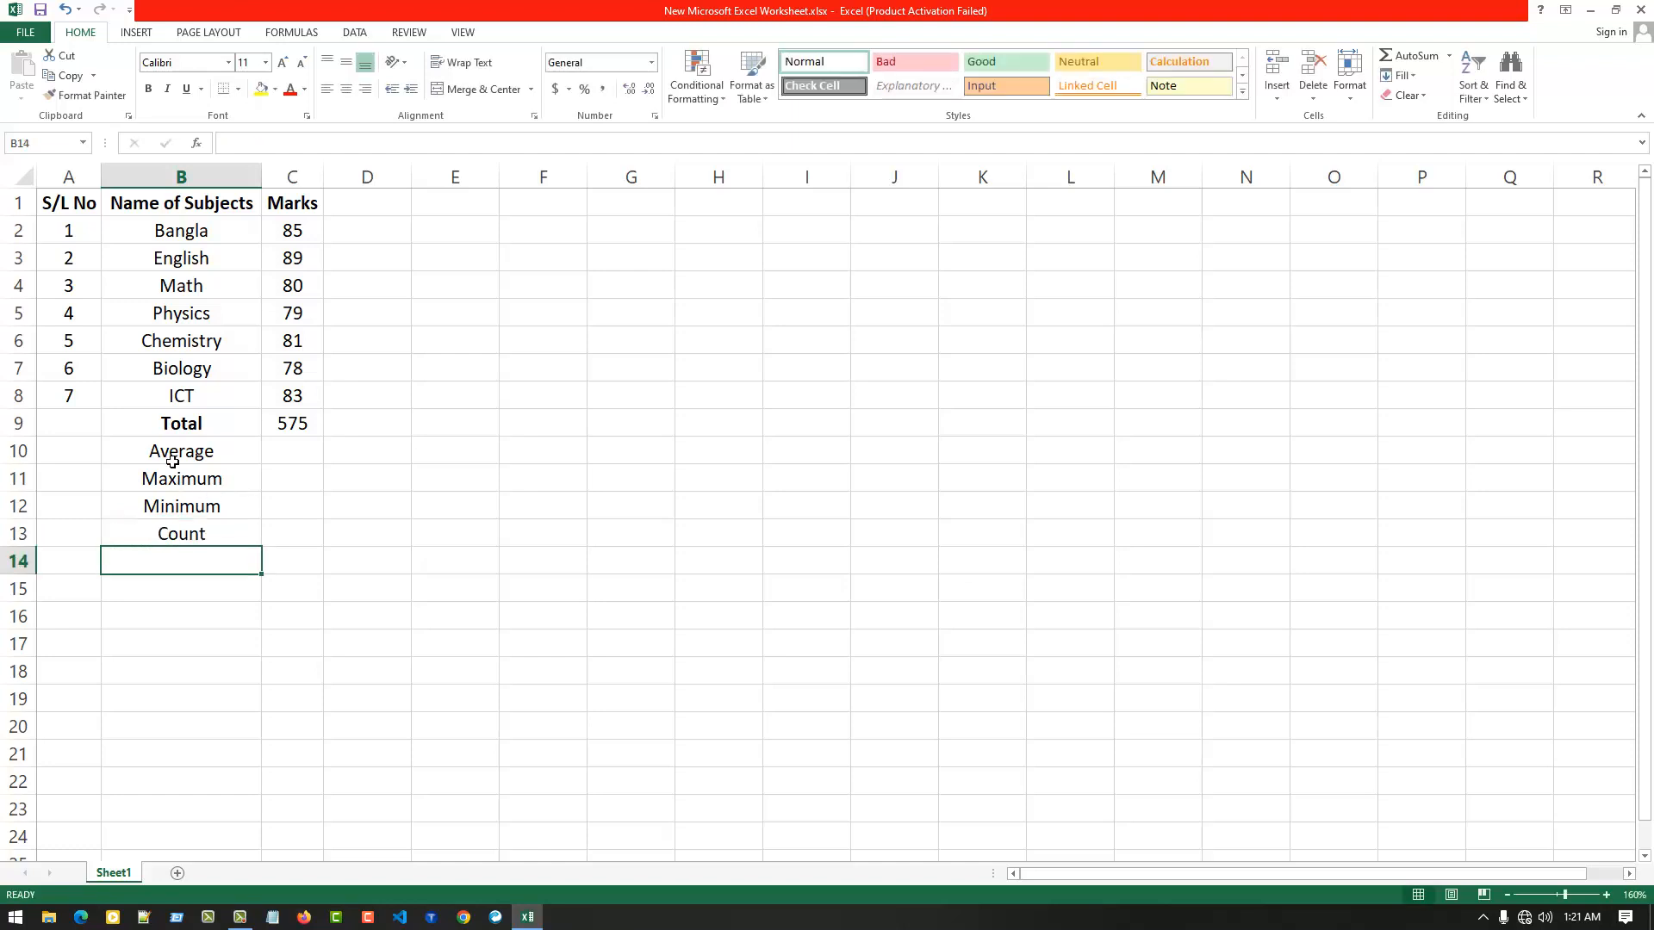
pyautogui.moveTo(172, 463); pyautogui.dragTo(178, 539)
pyautogui.click(149, 89)
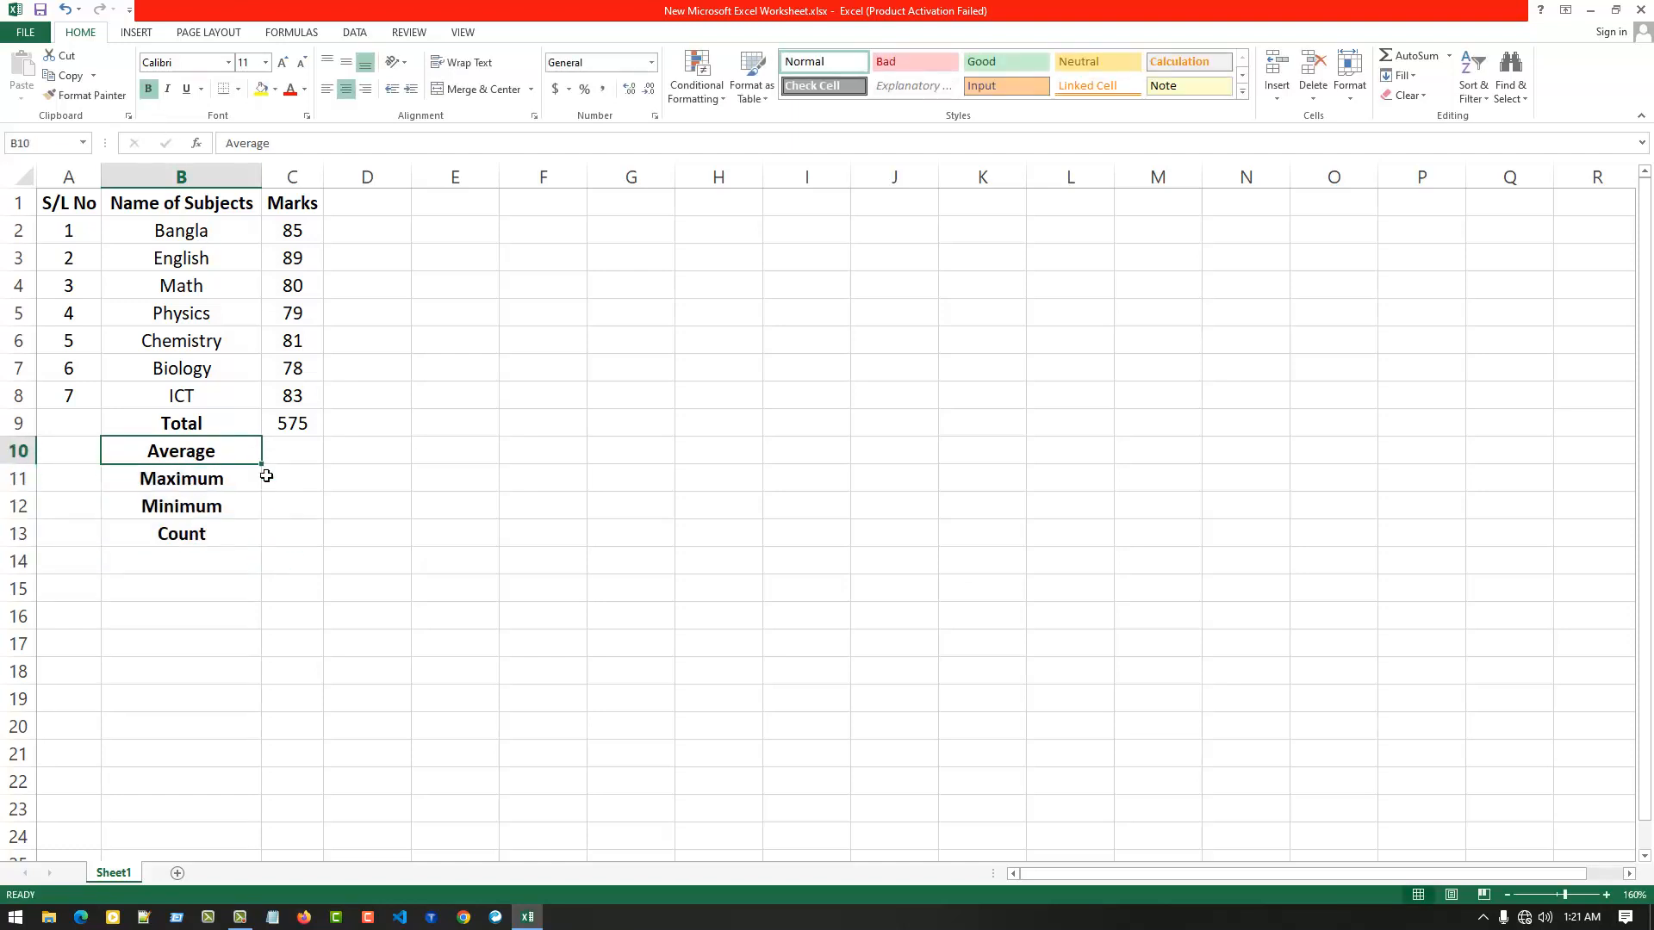
# Step: Calculate the average mark in C10 with an AVERAGE formula over C2:C8
pyautogui.click(273, 457)
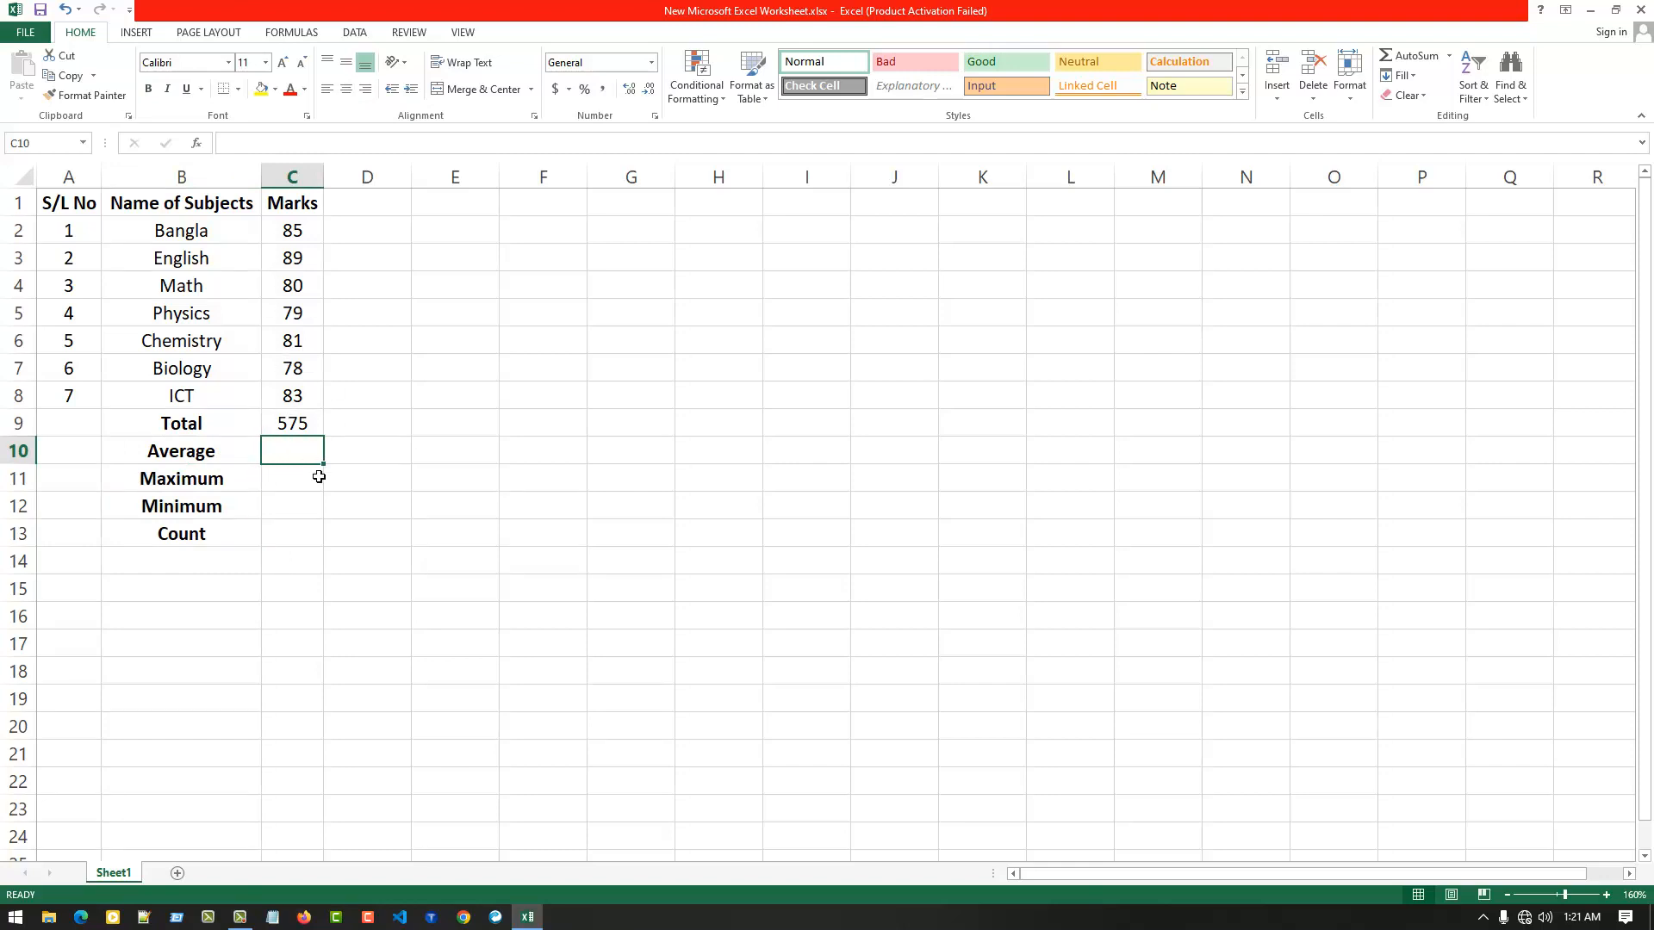
pyautogui.write('=')
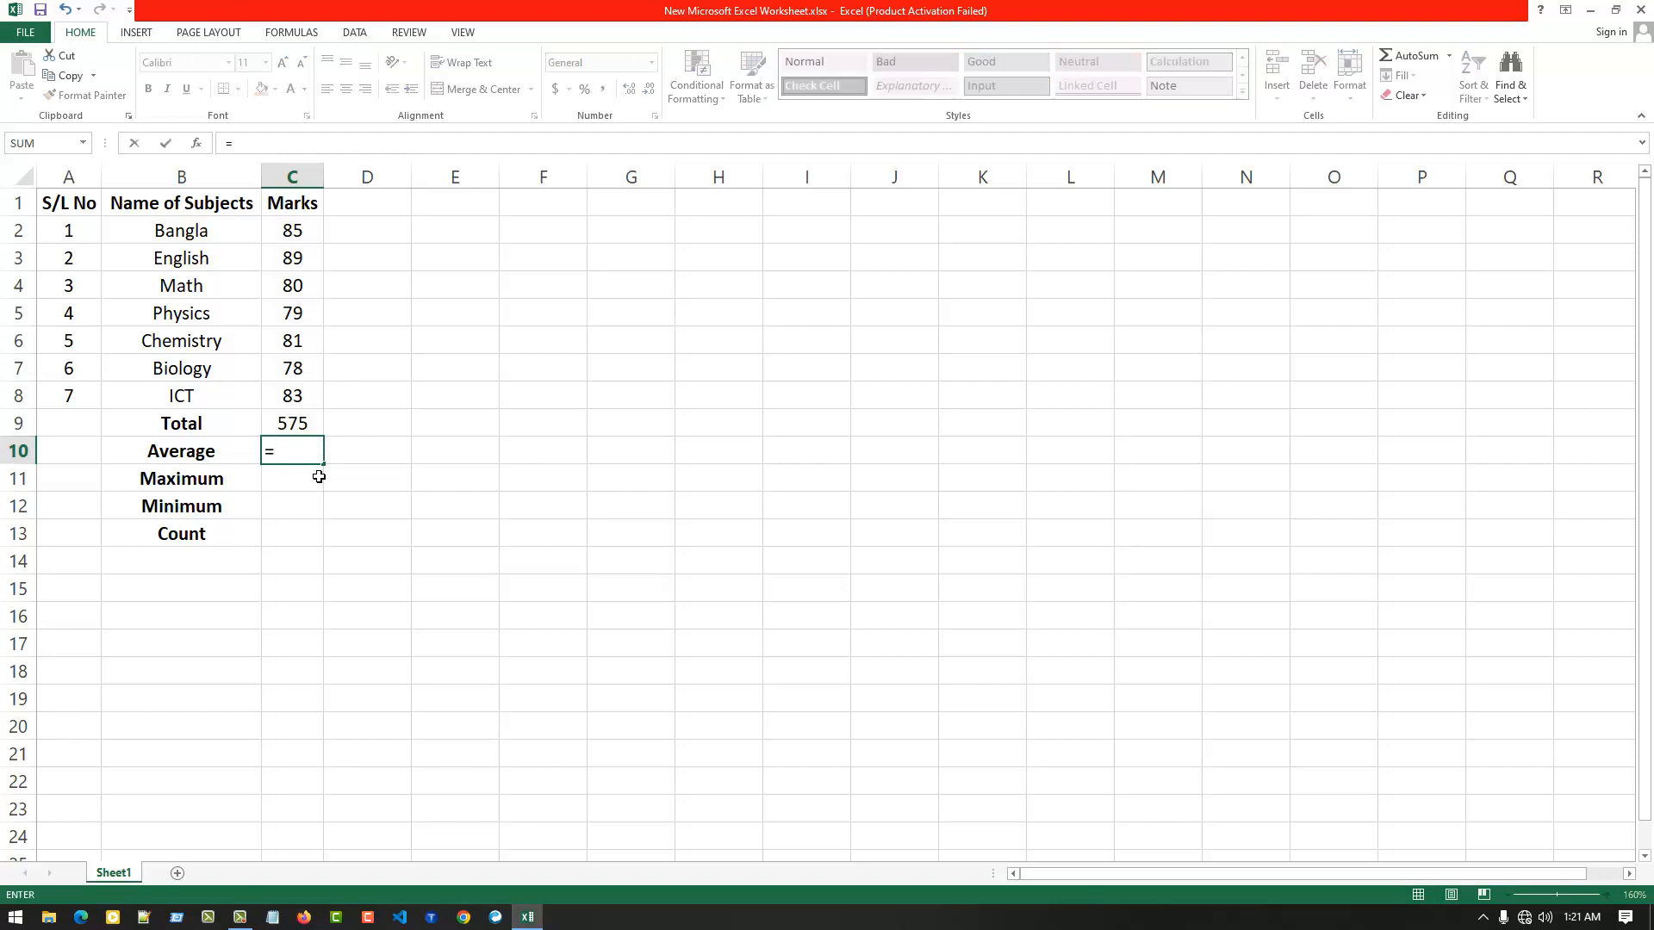
pyautogui.write('a')
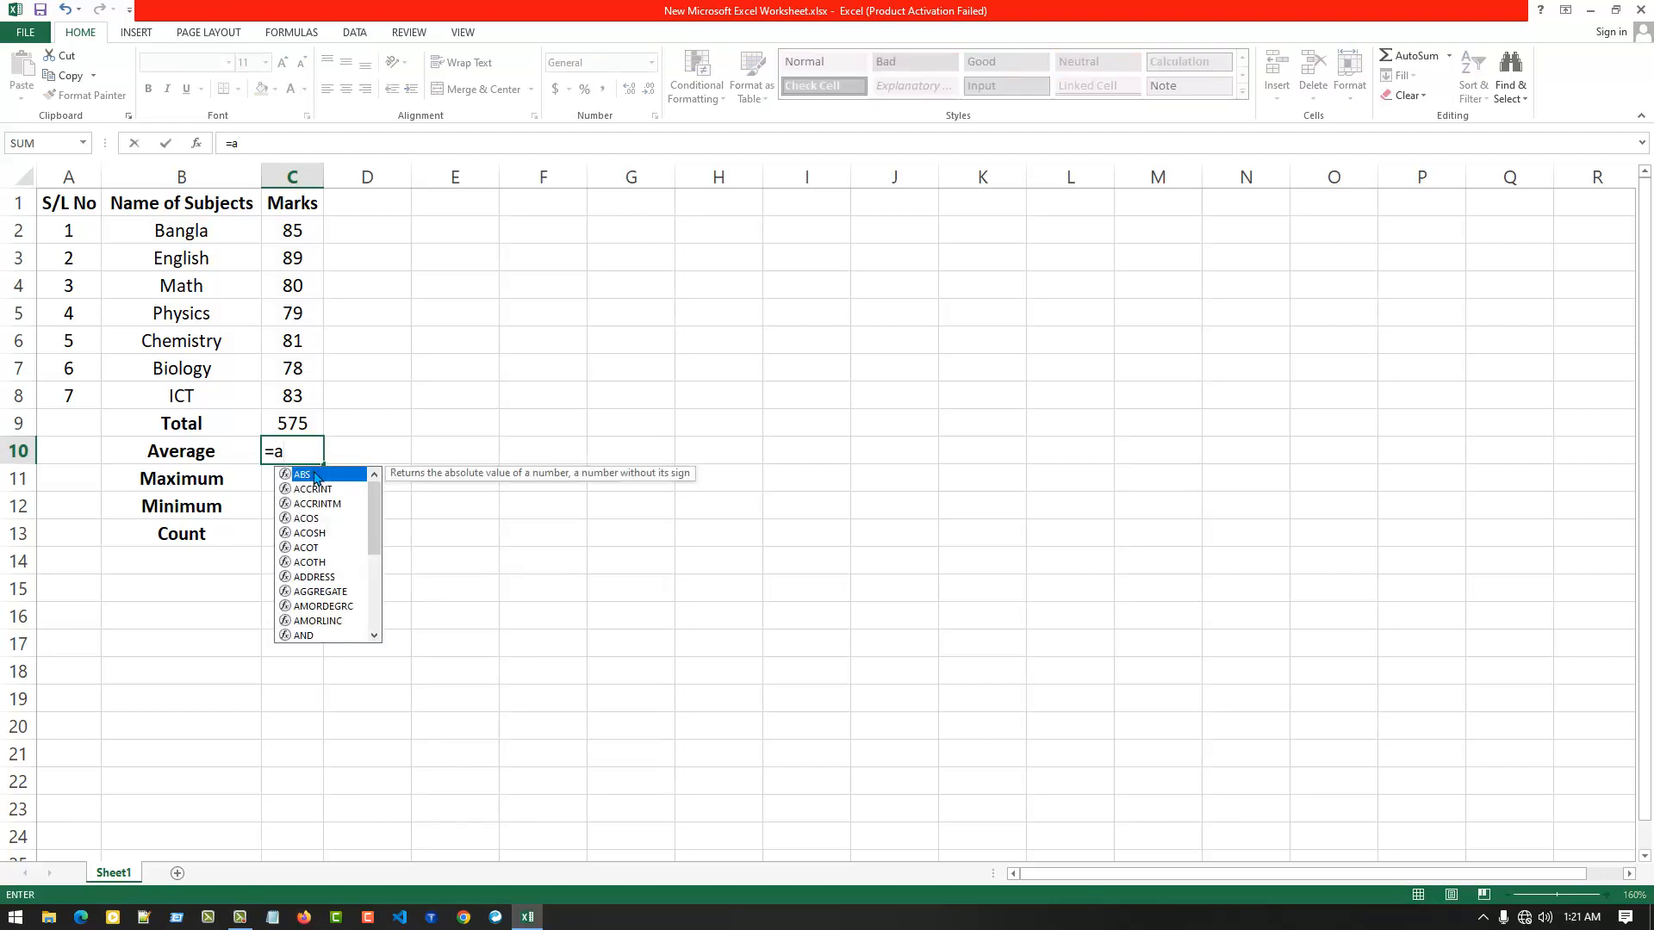
pyautogui.write('vera')
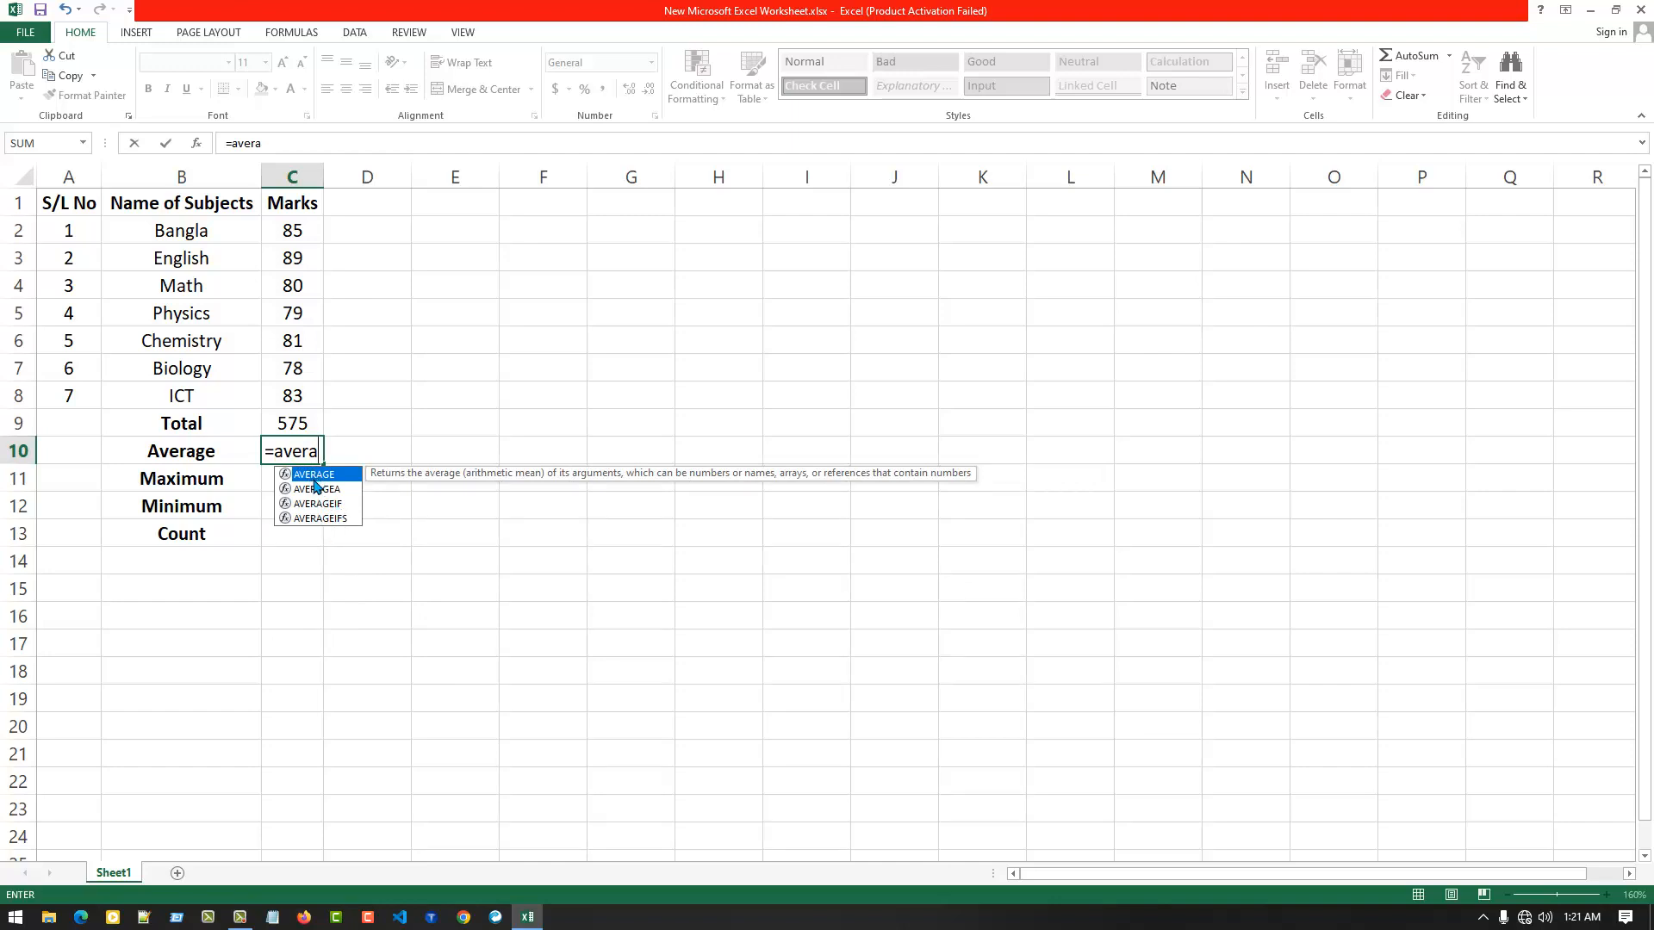
pyautogui.doubleClick(314, 476)
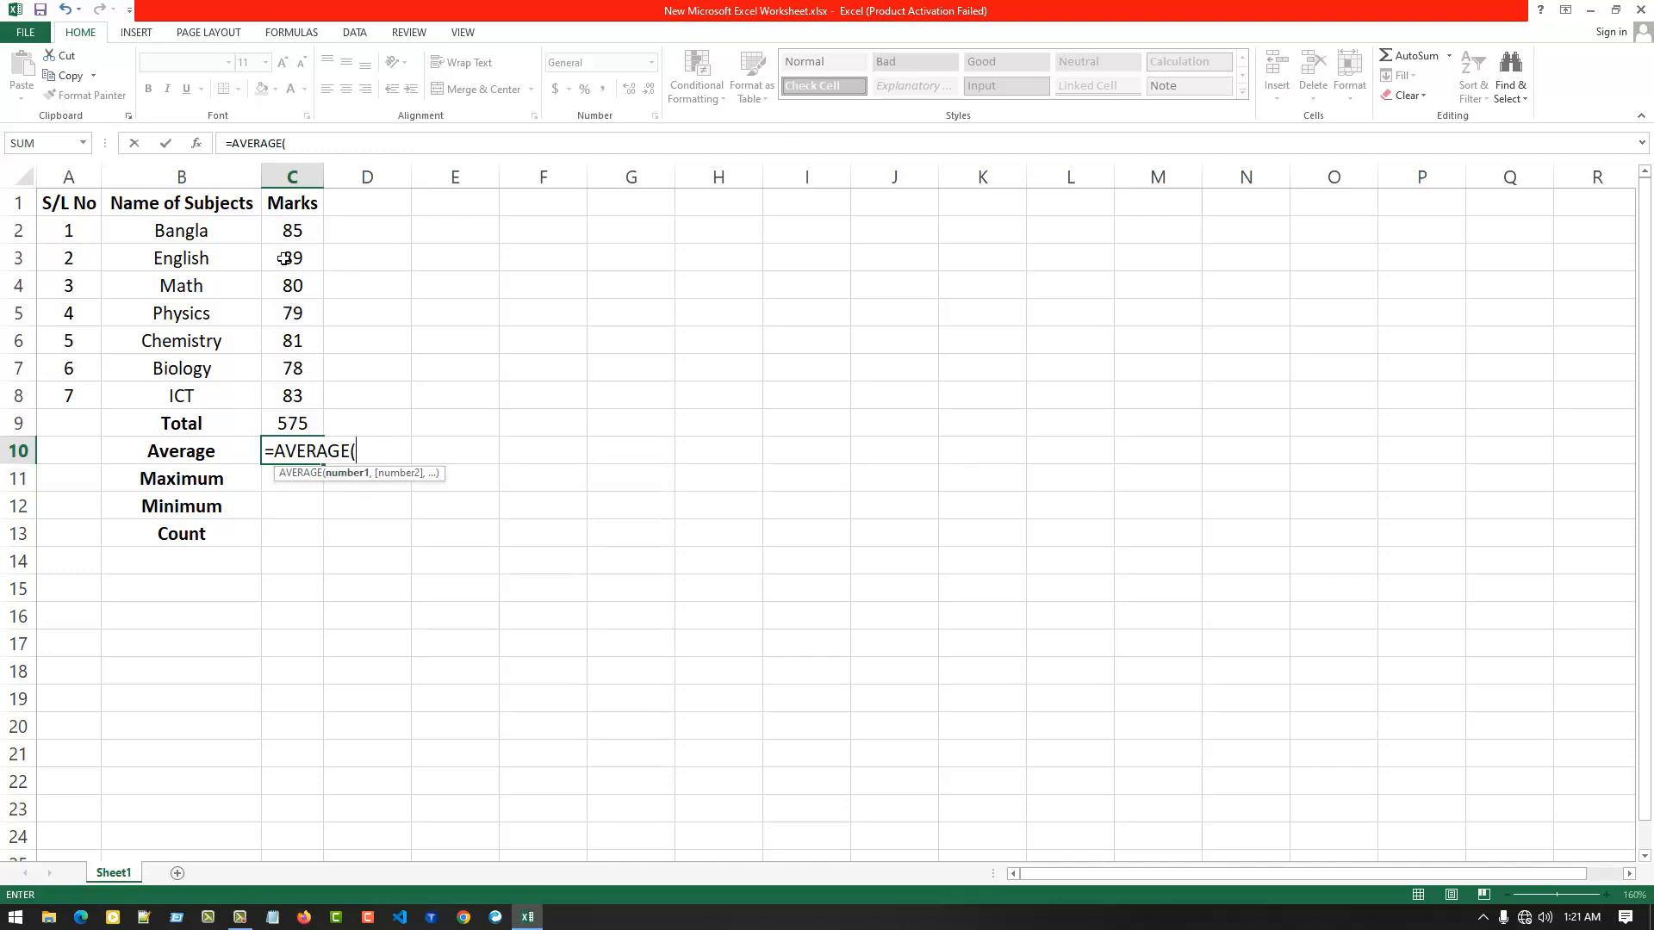
pyautogui.moveTo(283, 234); pyautogui.dragTo(296, 399)
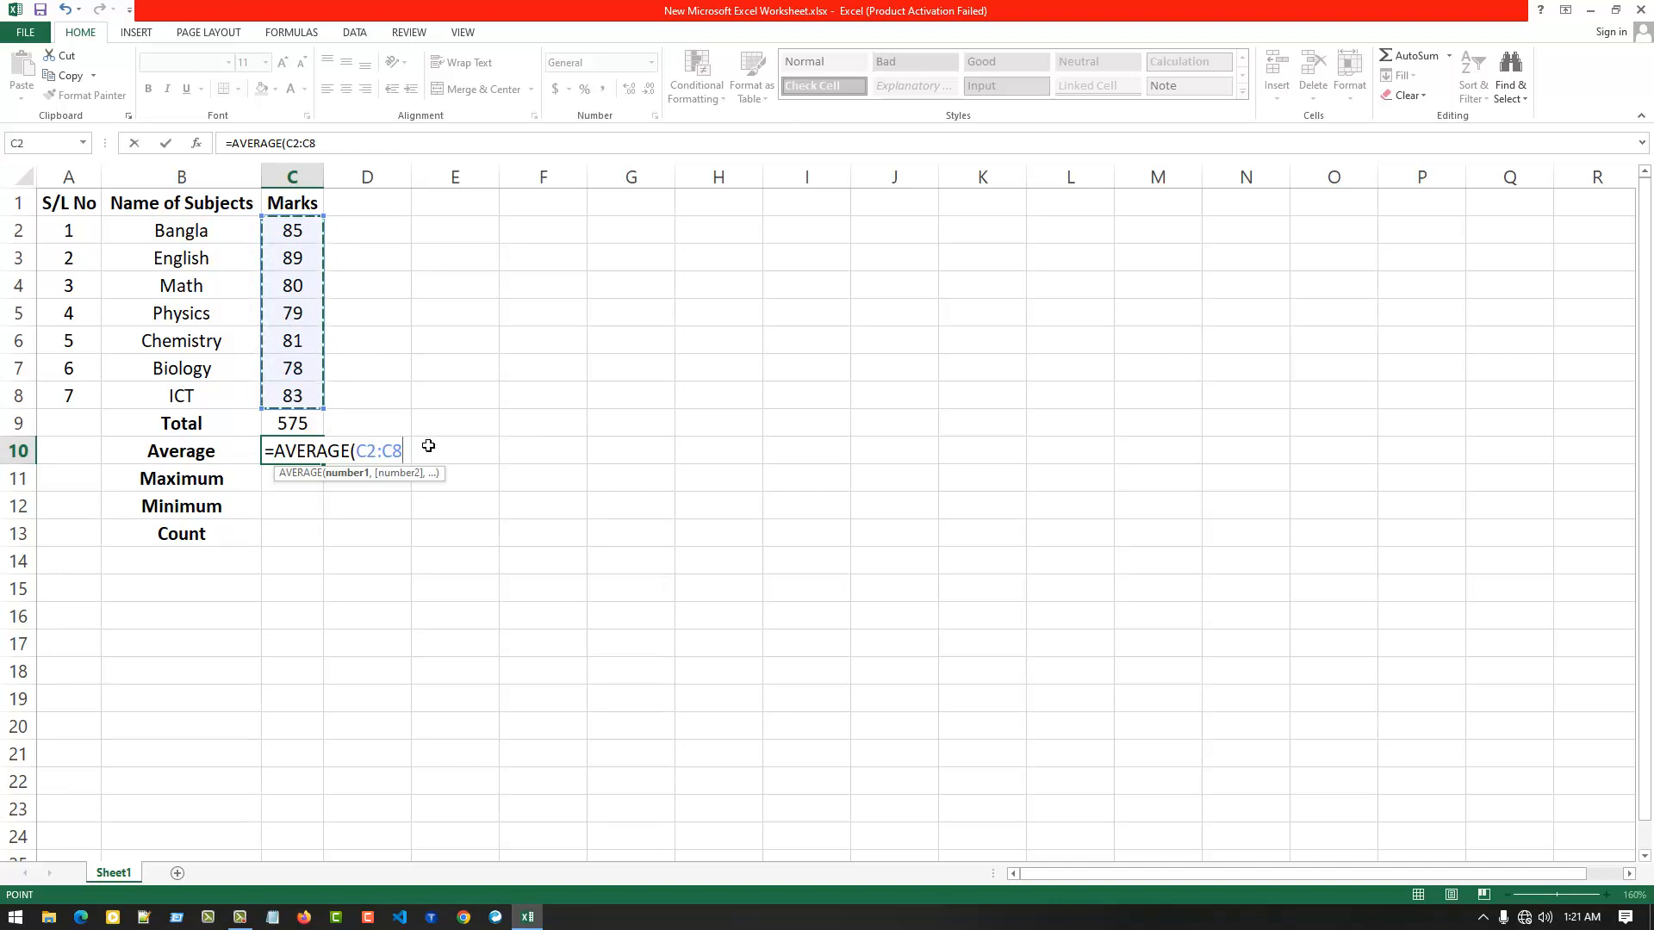
pyautogui.write(')')
pyautogui.press('Return')
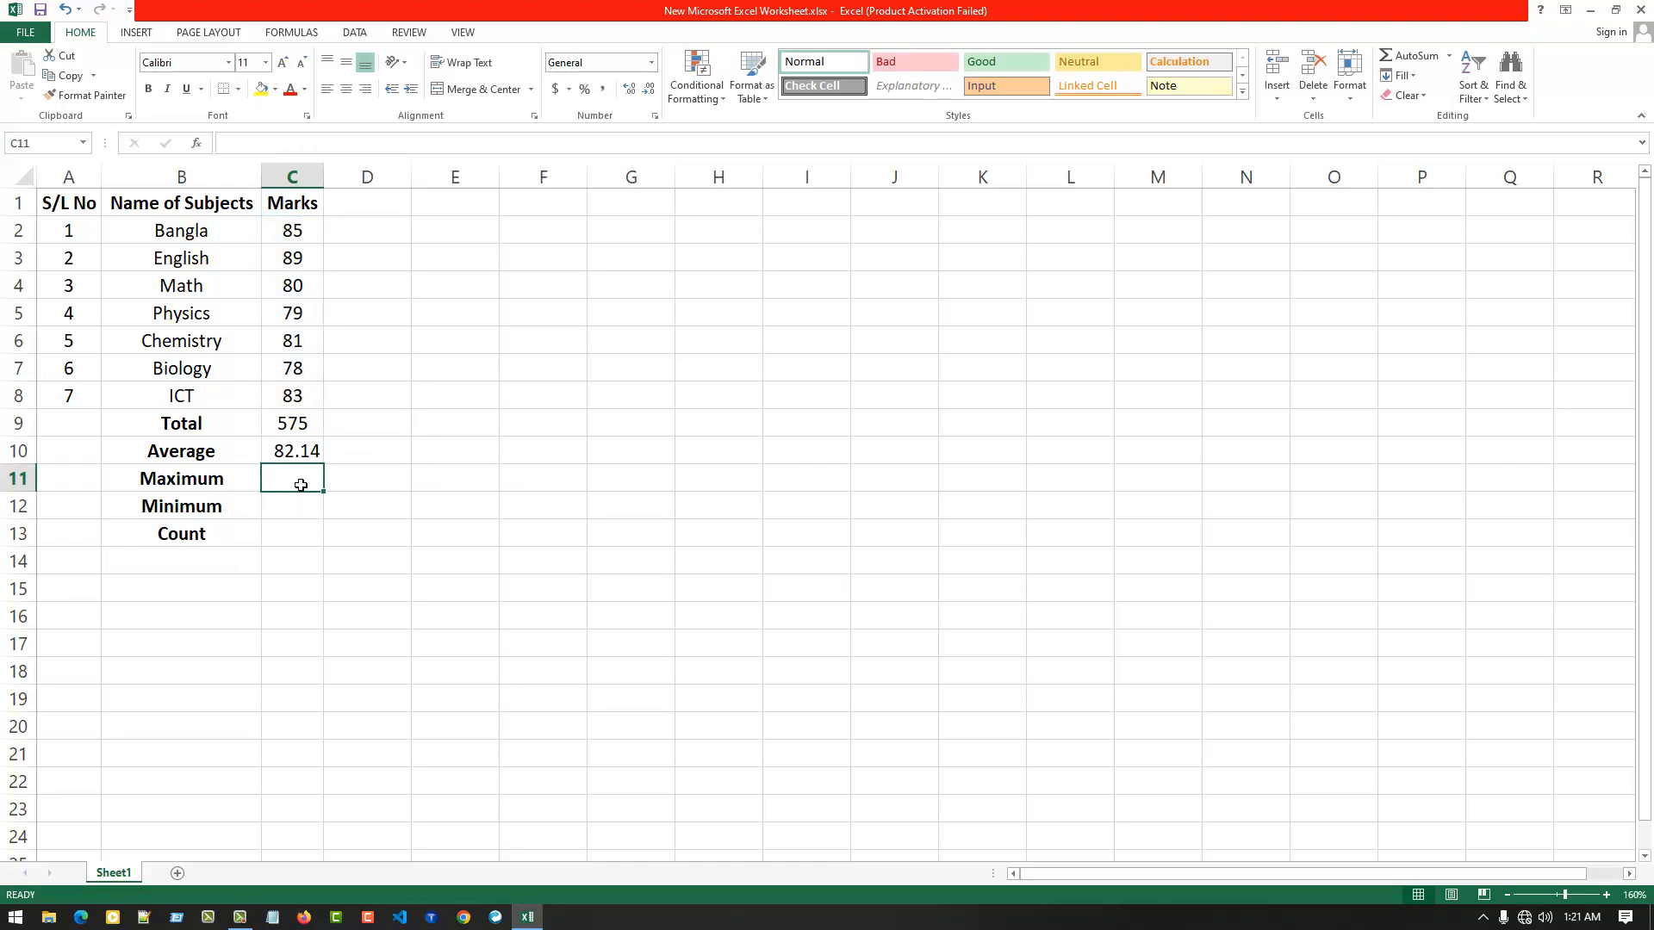
pyautogui.moveTo(292, 243); pyautogui.dragTo(297, 394)
pyautogui.click(367, 341)
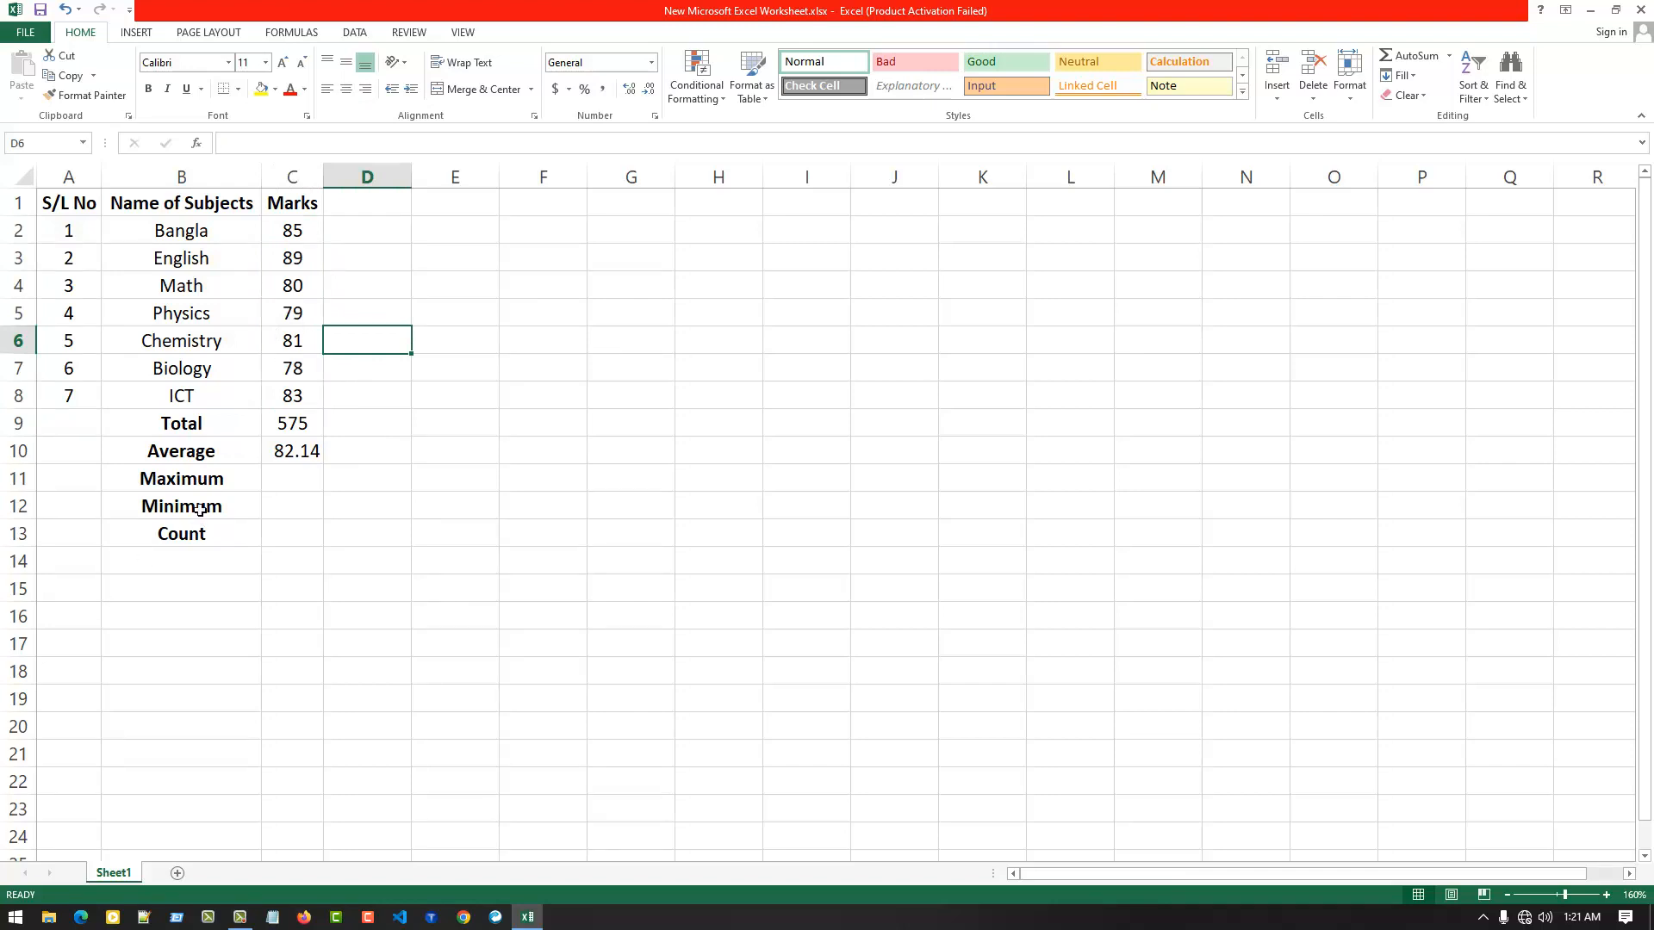
pyautogui.click(291, 508)
pyautogui.press('Return')
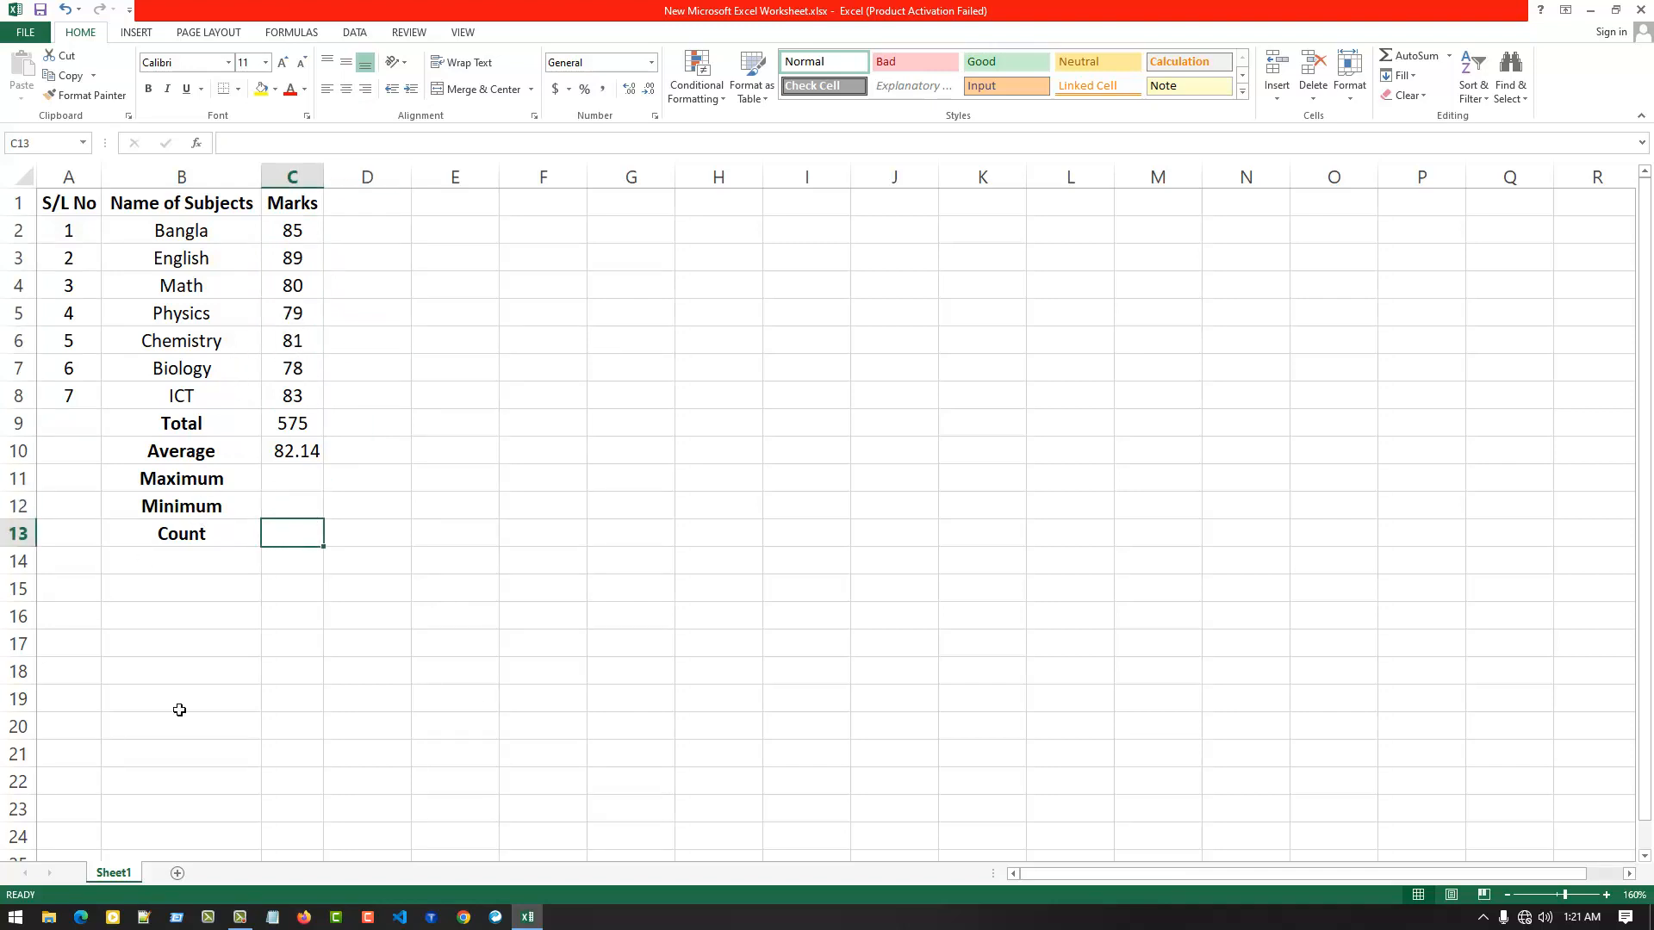
pyautogui.moveTo(287, 233); pyautogui.dragTo(306, 384)
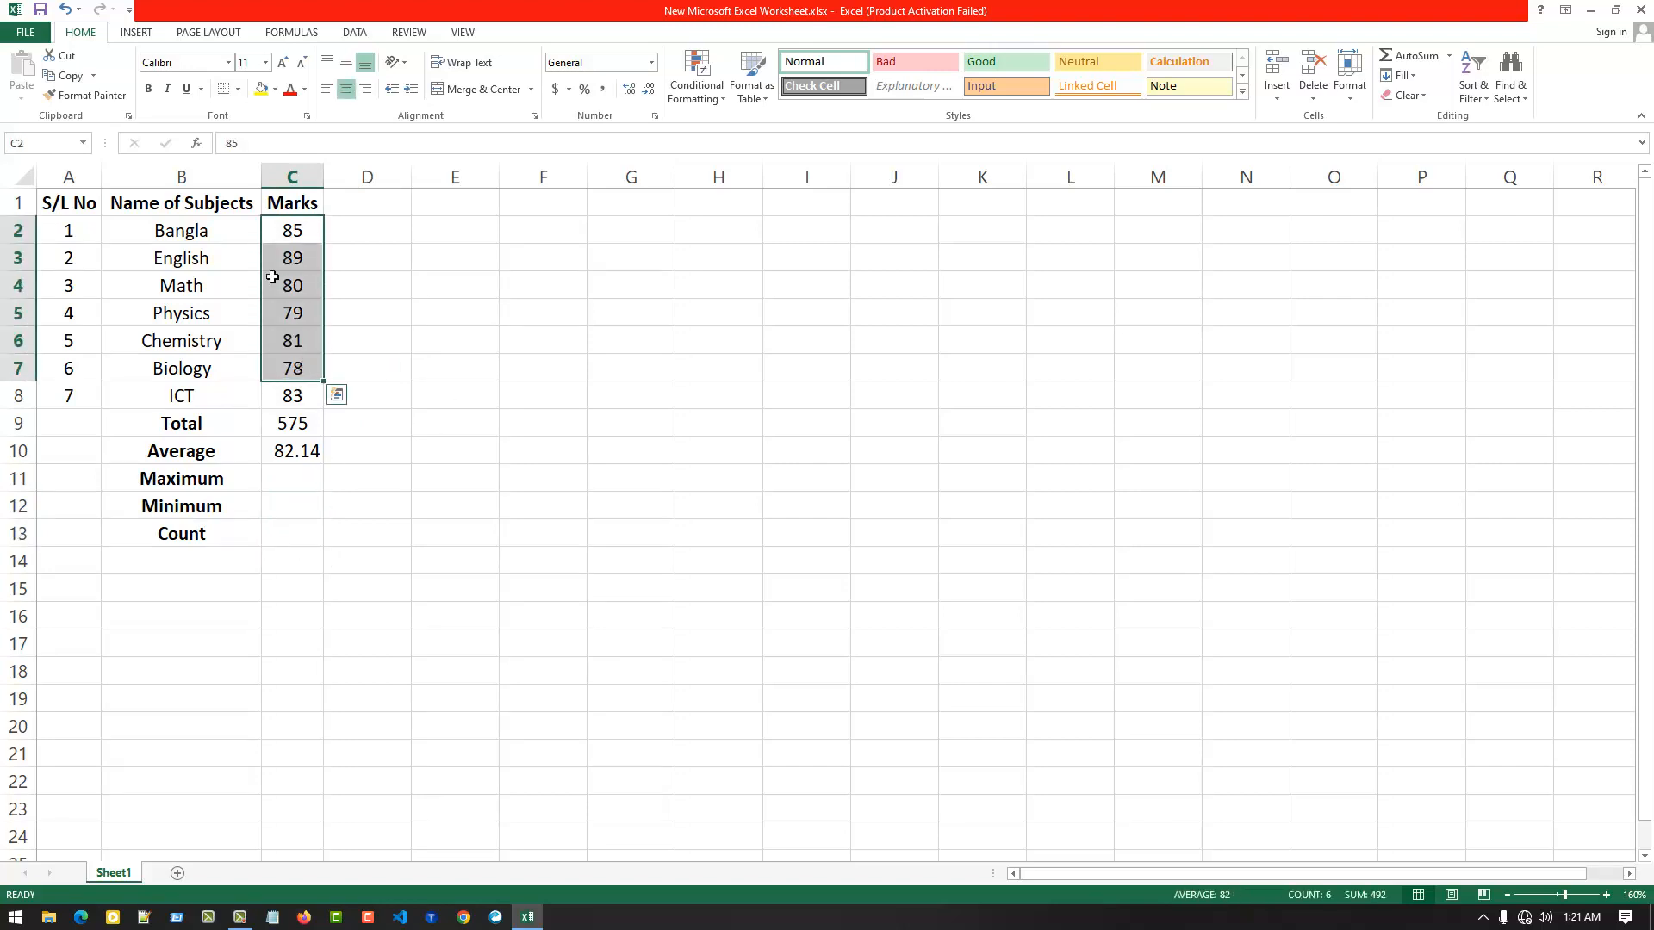
# Step: Calculate the highest mark in C11 with a MAX formula over C2:C8
pyautogui.click(292, 516)
pyautogui.press('Return')
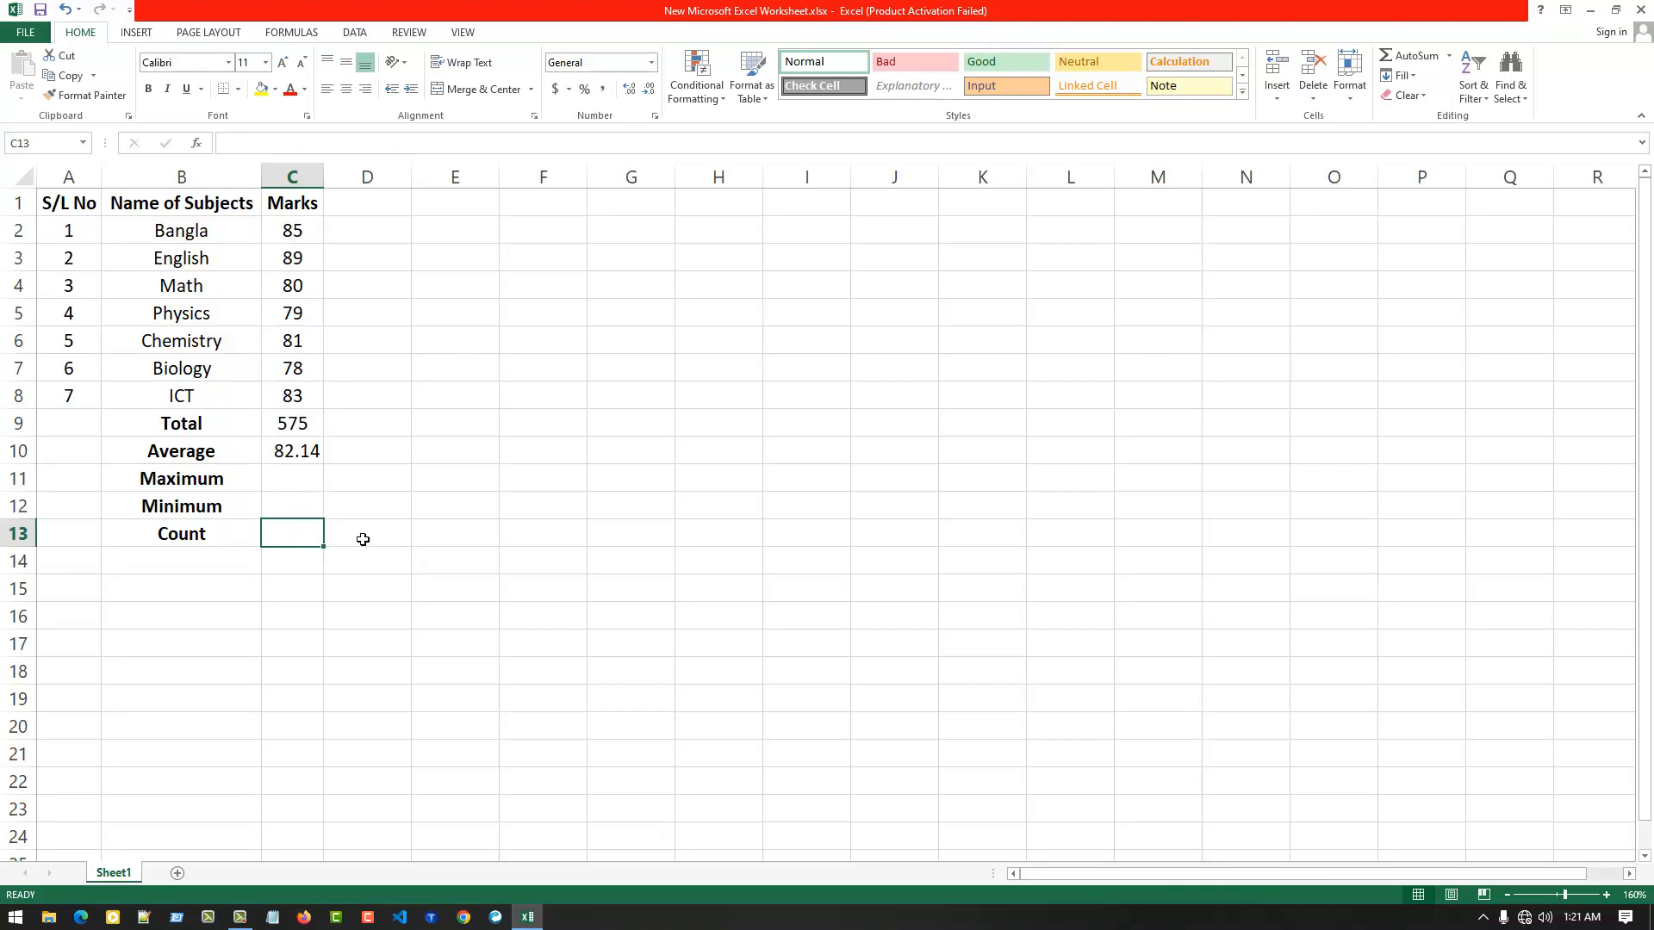
pyautogui.click(320, 478)
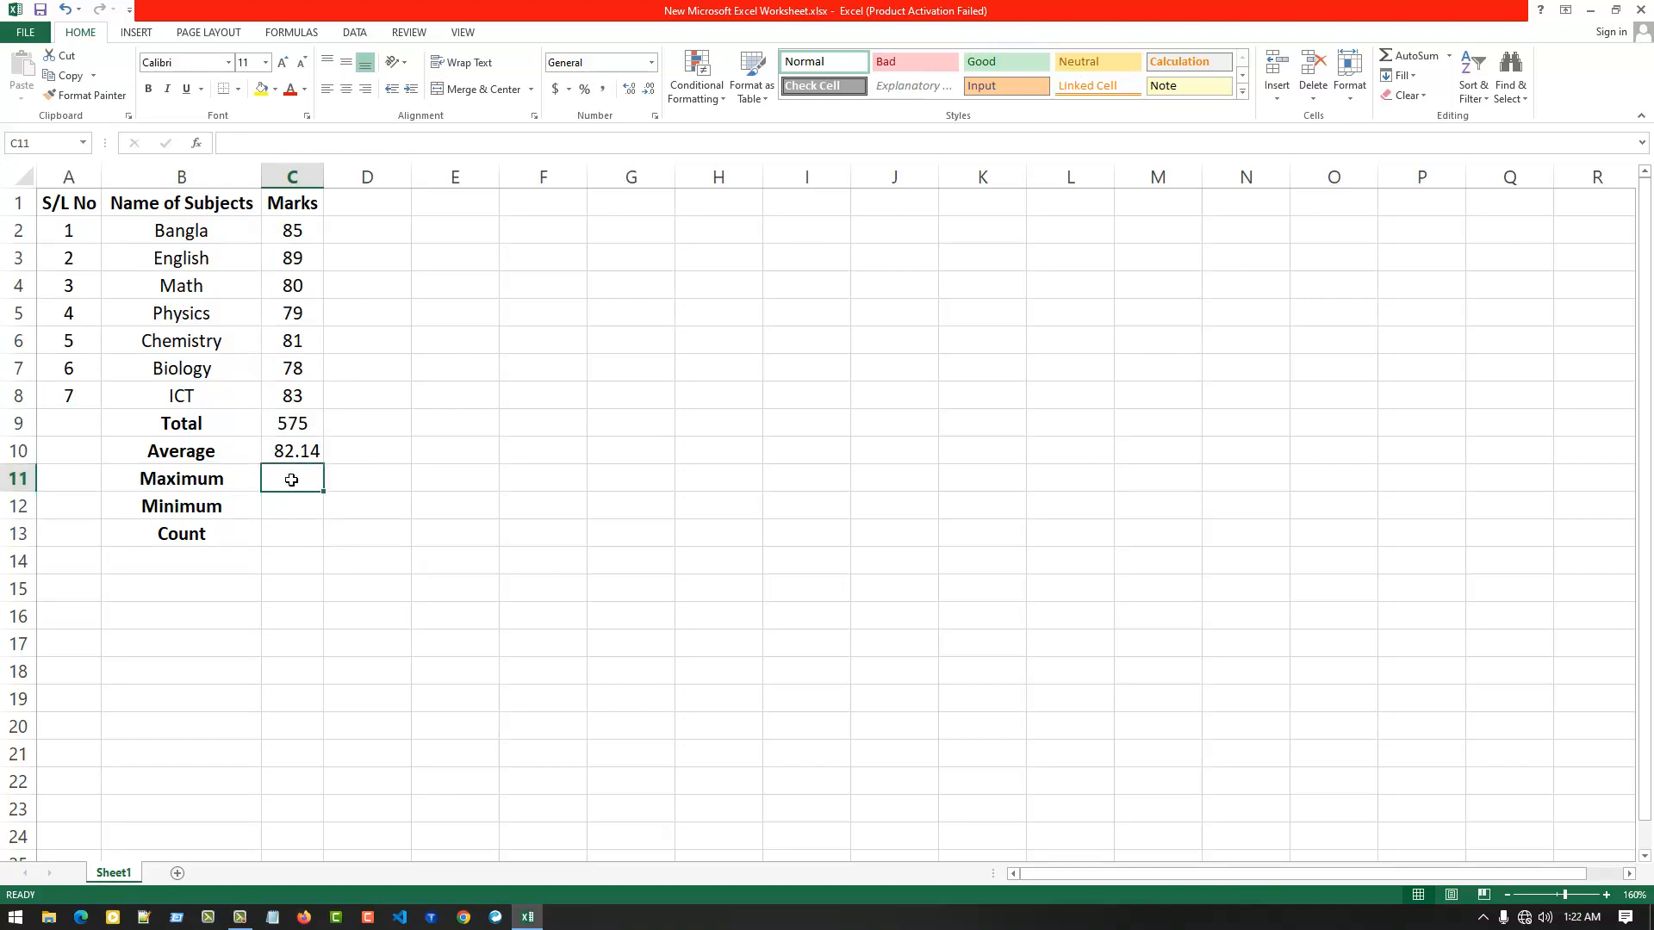
pyautogui.write('=max')
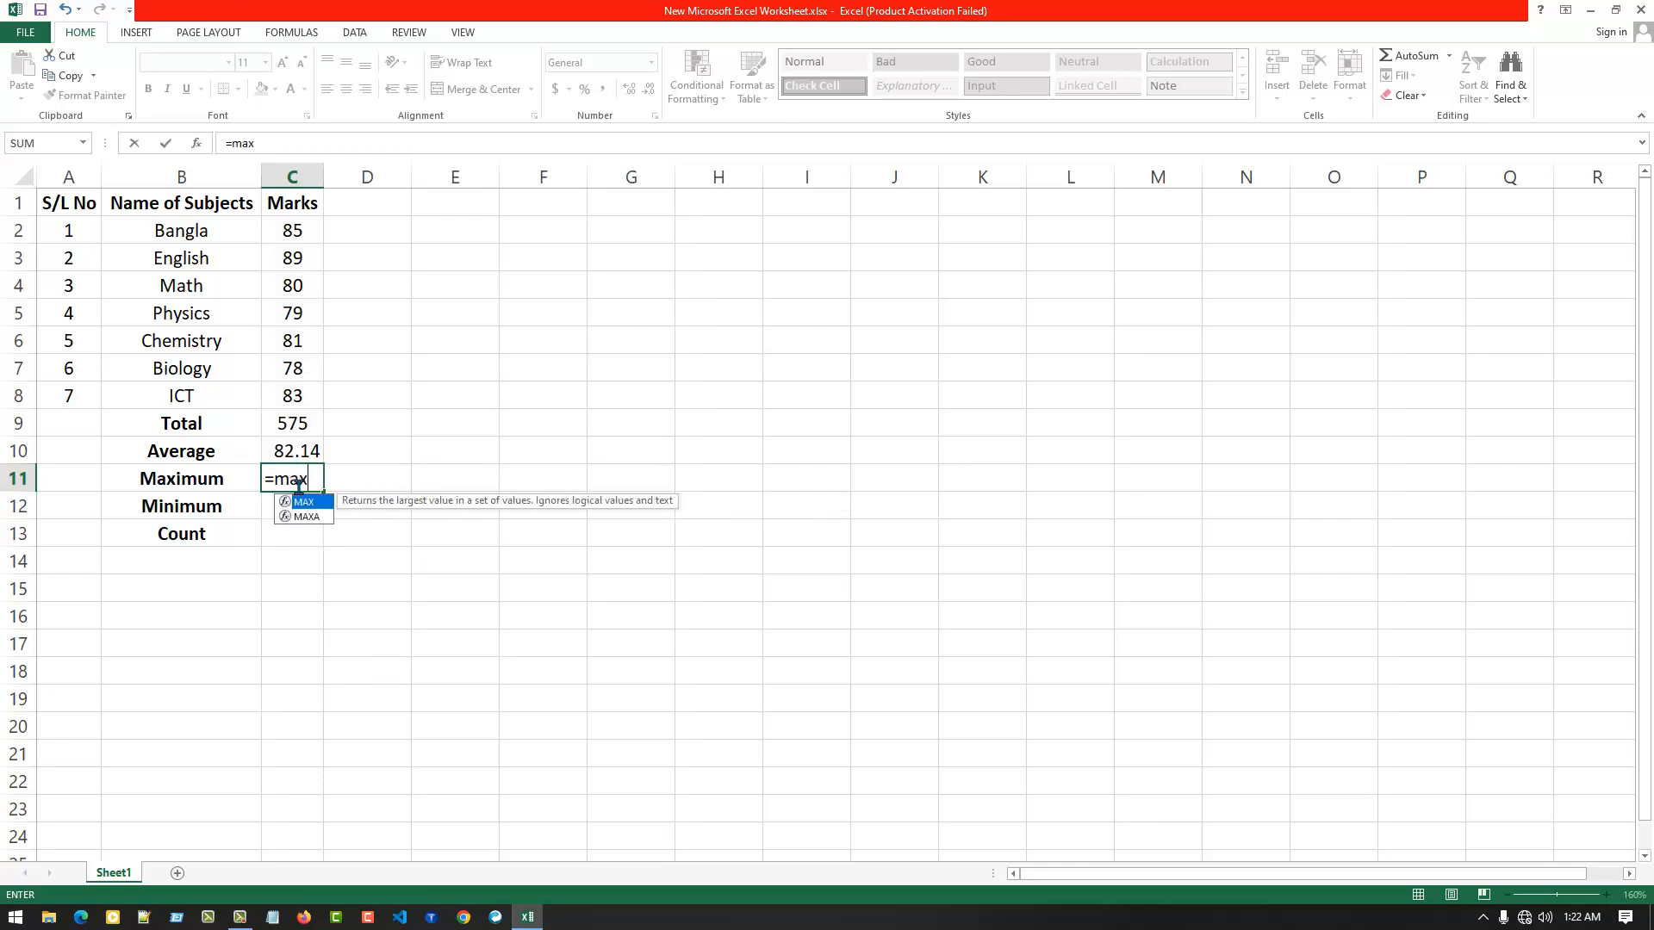
pyautogui.write('(')
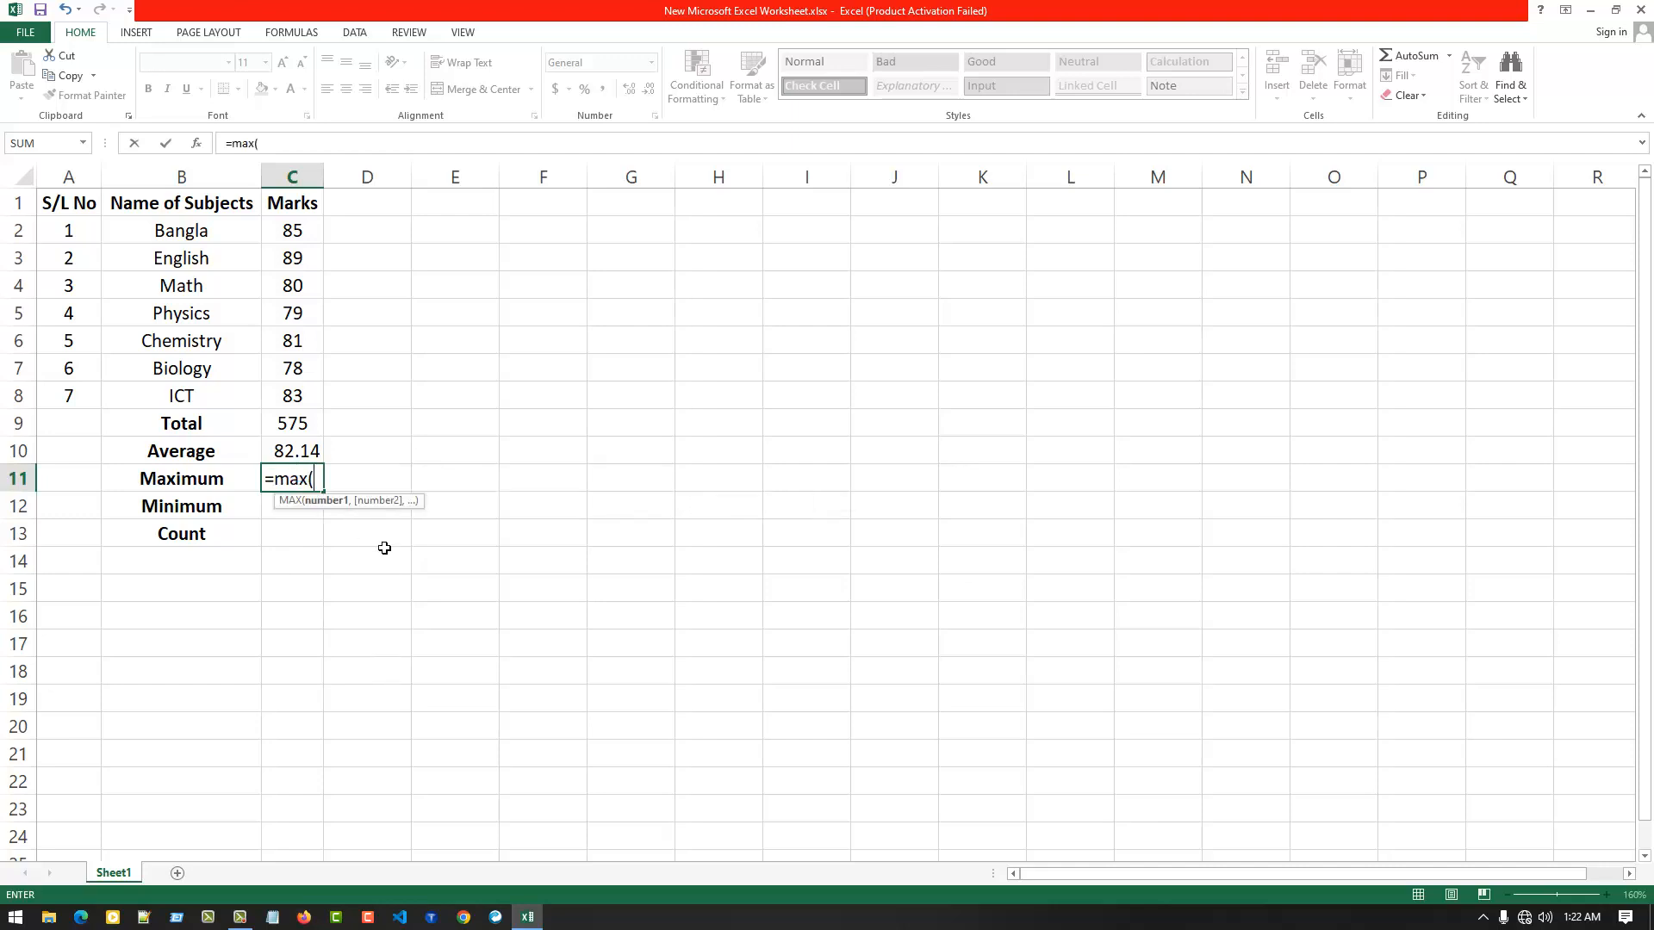
pyautogui.moveTo(293, 231); pyautogui.dragTo(304, 412)
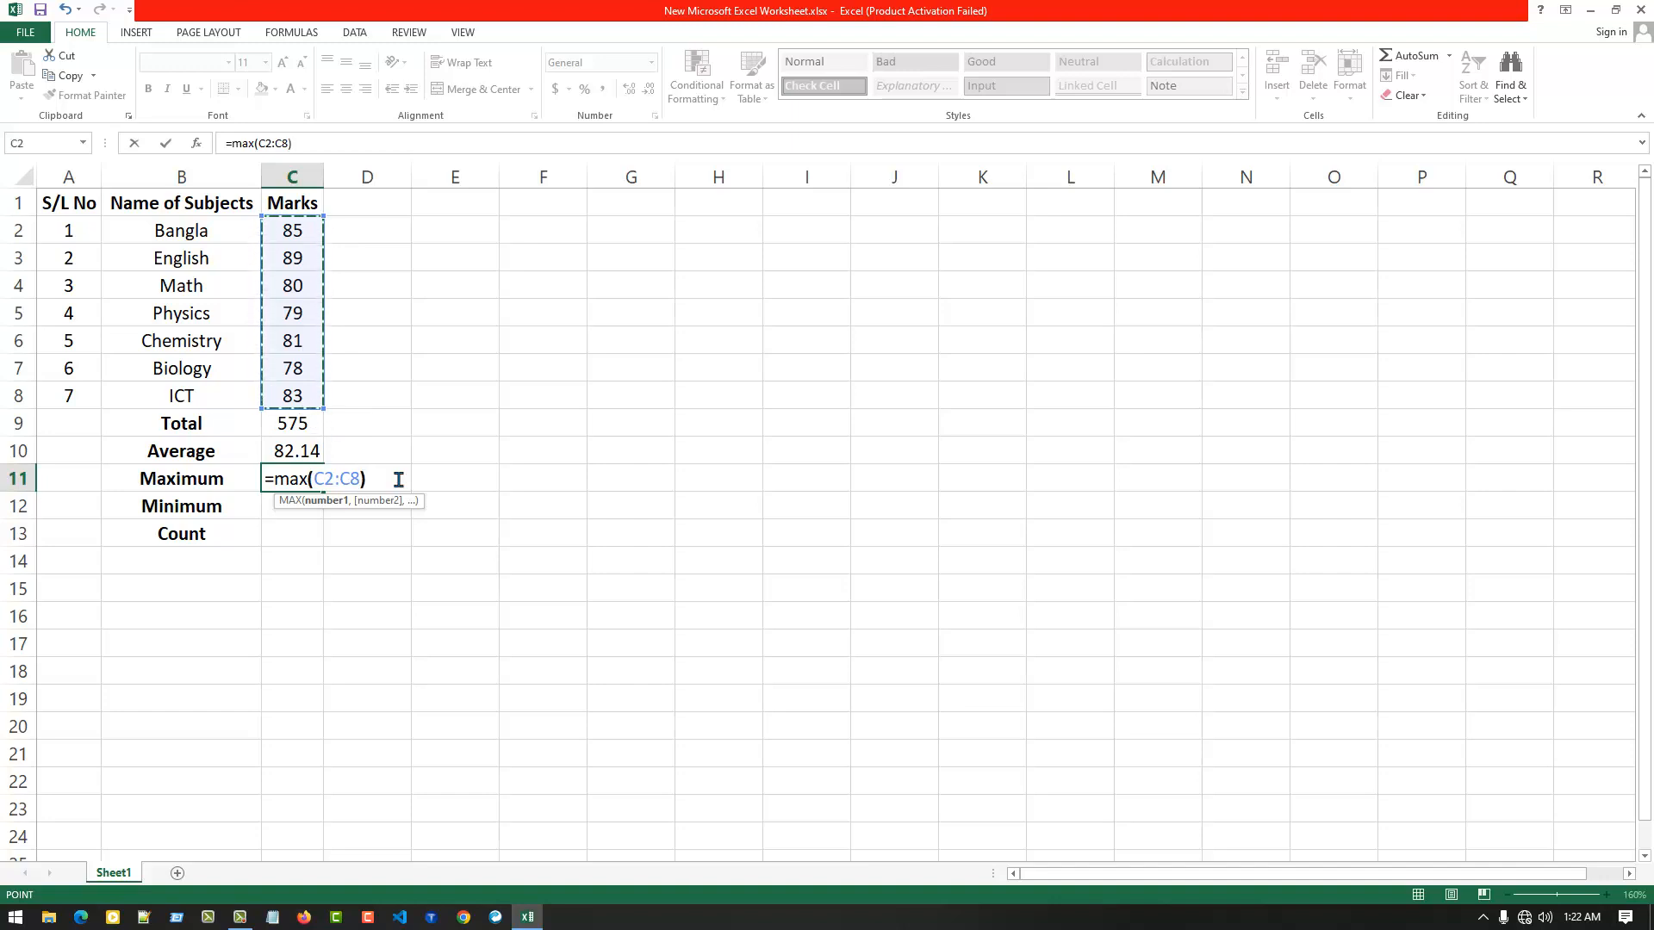
pyautogui.write(')')
pyautogui.press('Return')
pyautogui.click(310, 480)
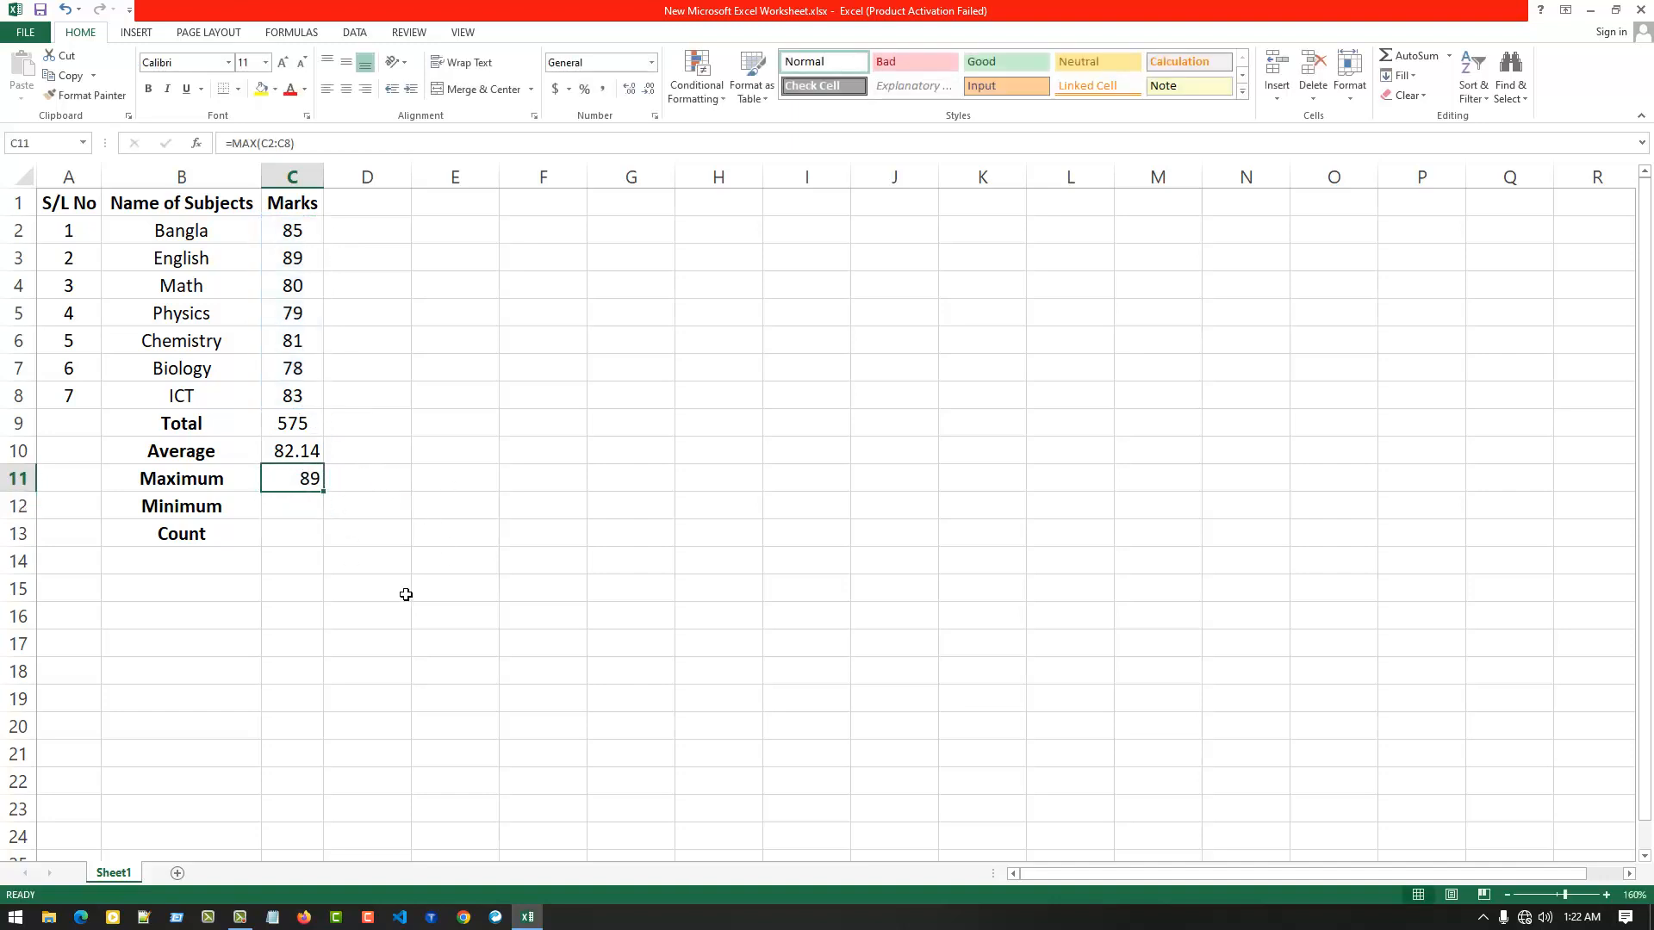
# Step: Change the Chemistry mark in C6 to 95 and check the Maximum formula's result
pyautogui.click(300, 267)
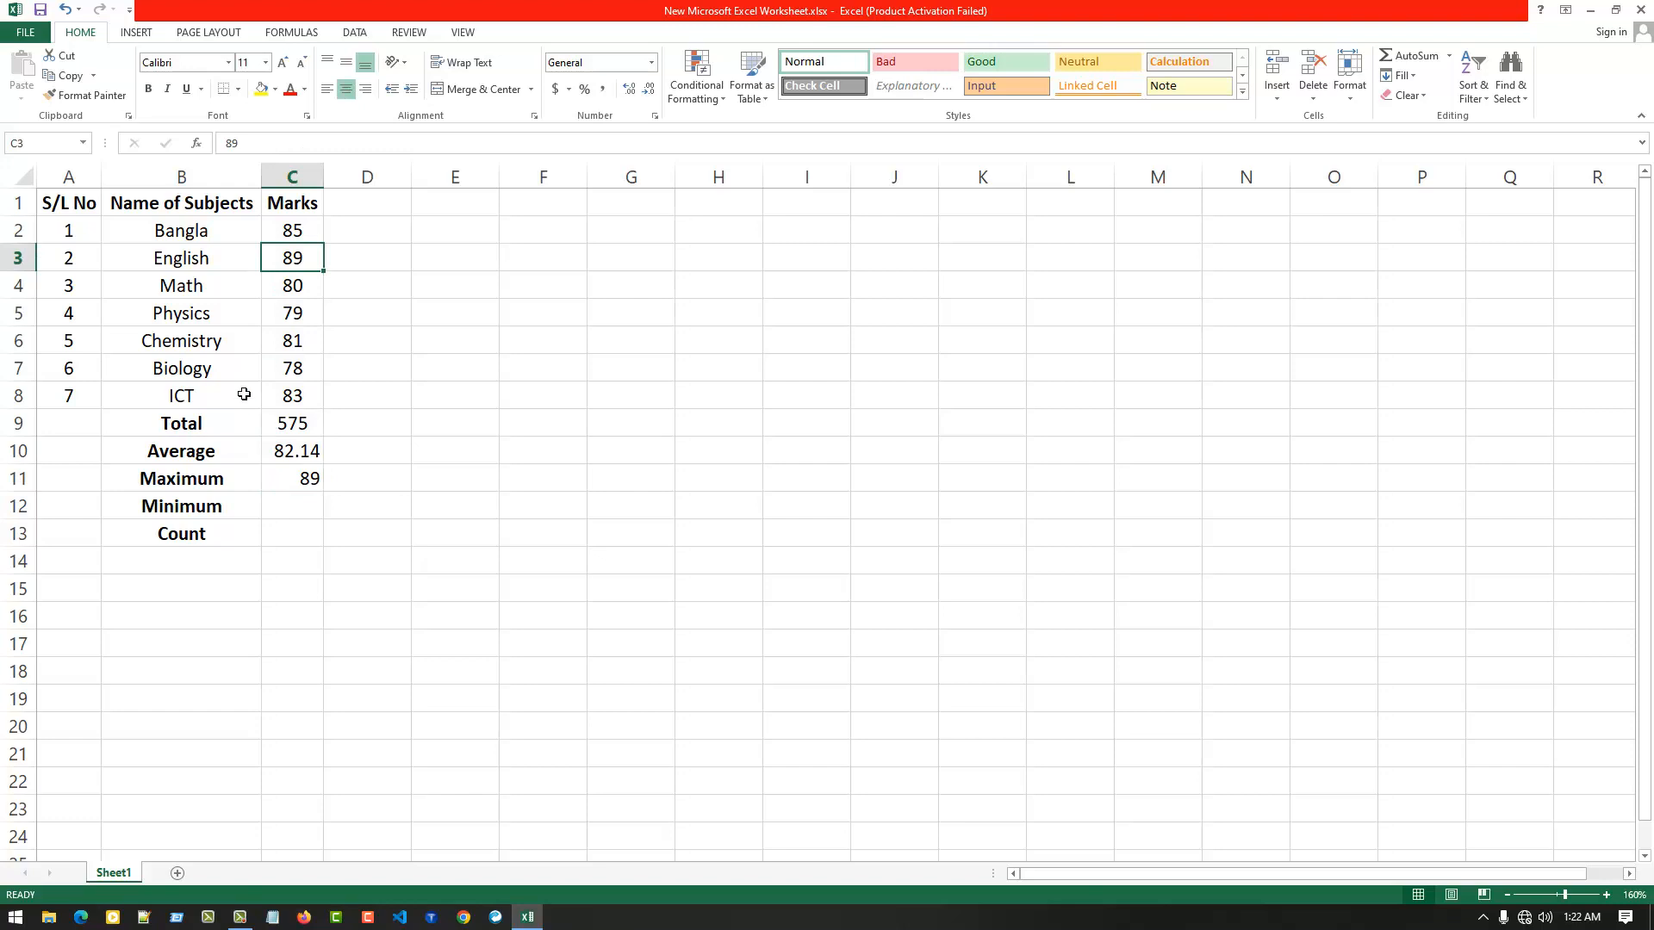
pyautogui.click(295, 351)
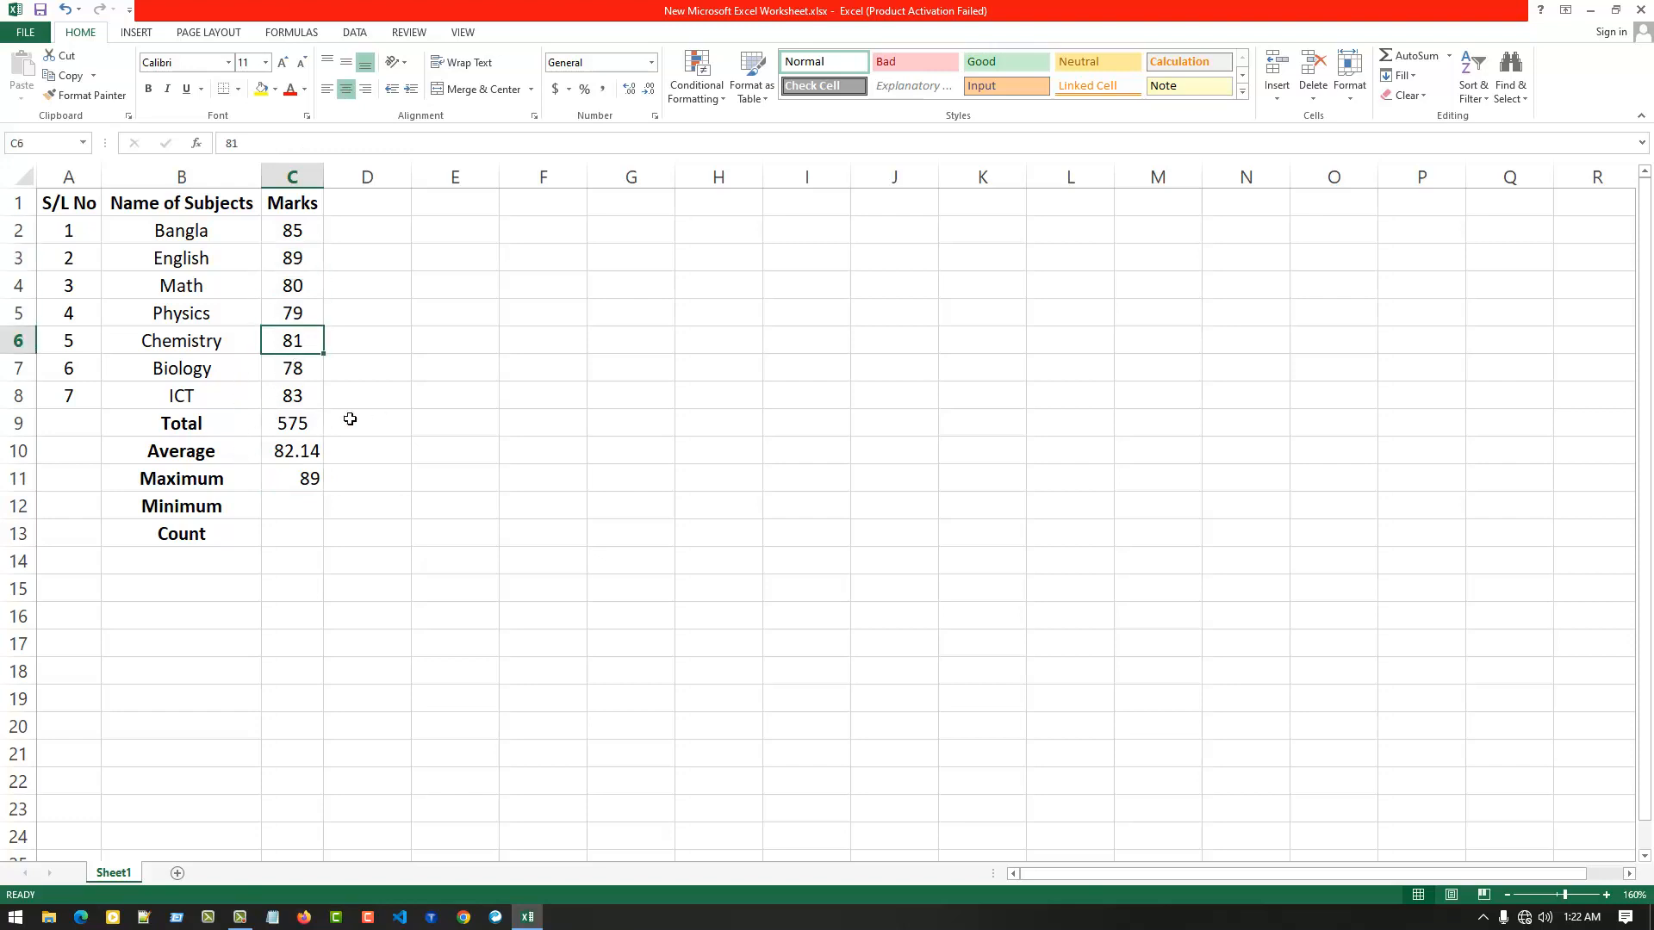
pyautogui.write('95')
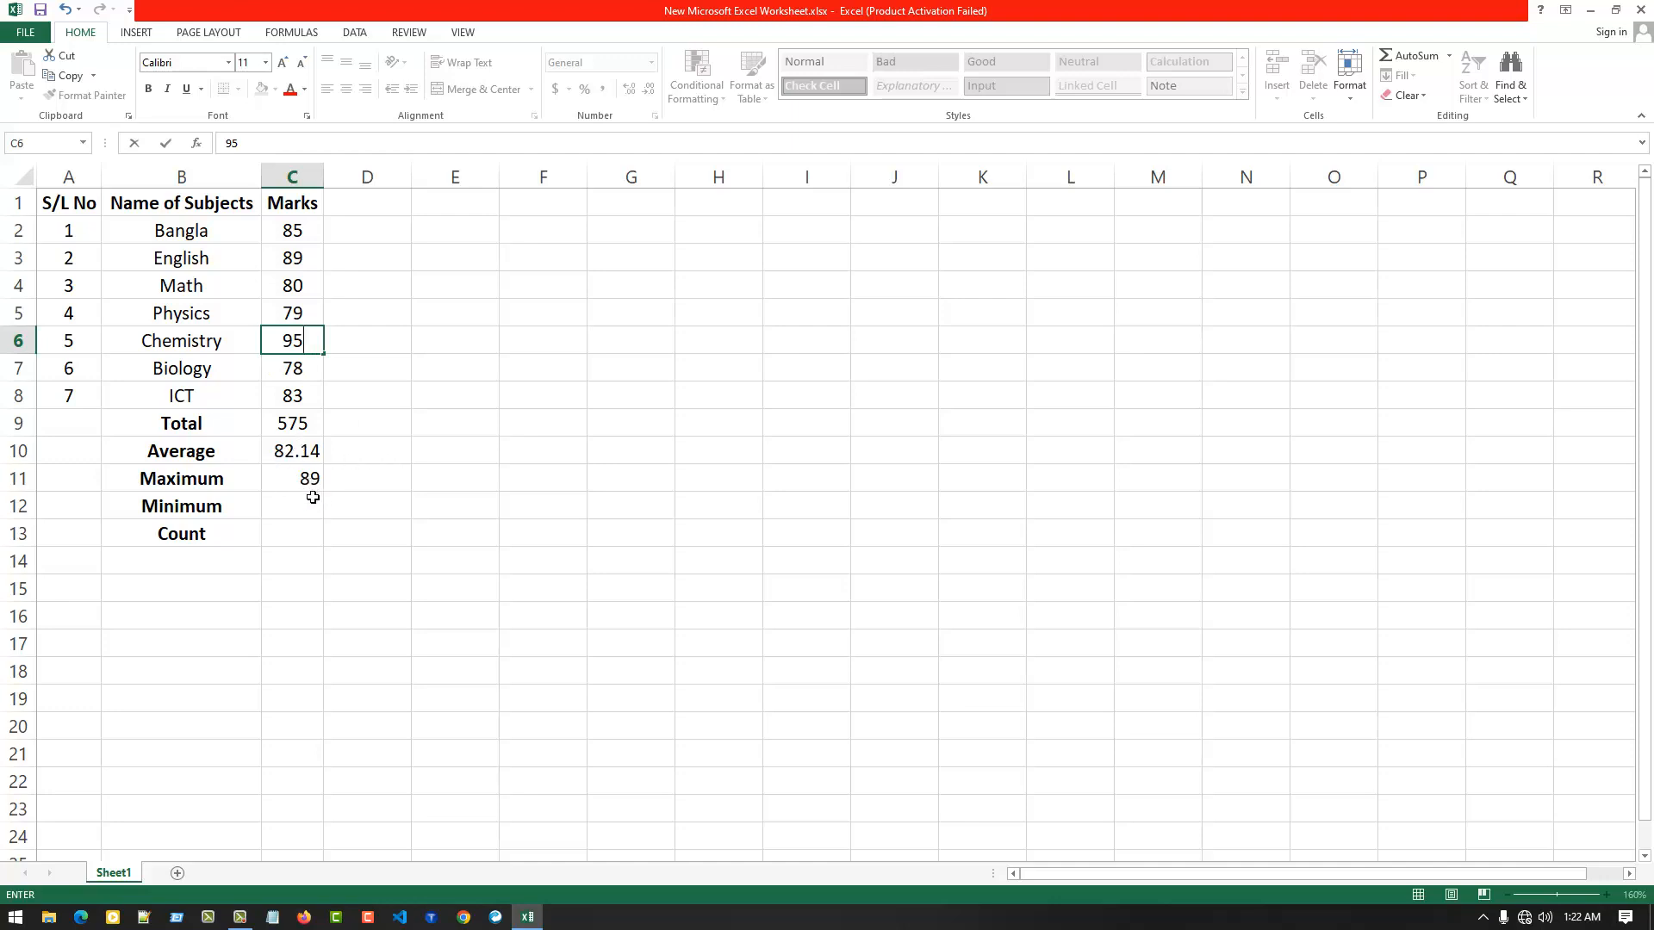
pyautogui.press('Return')
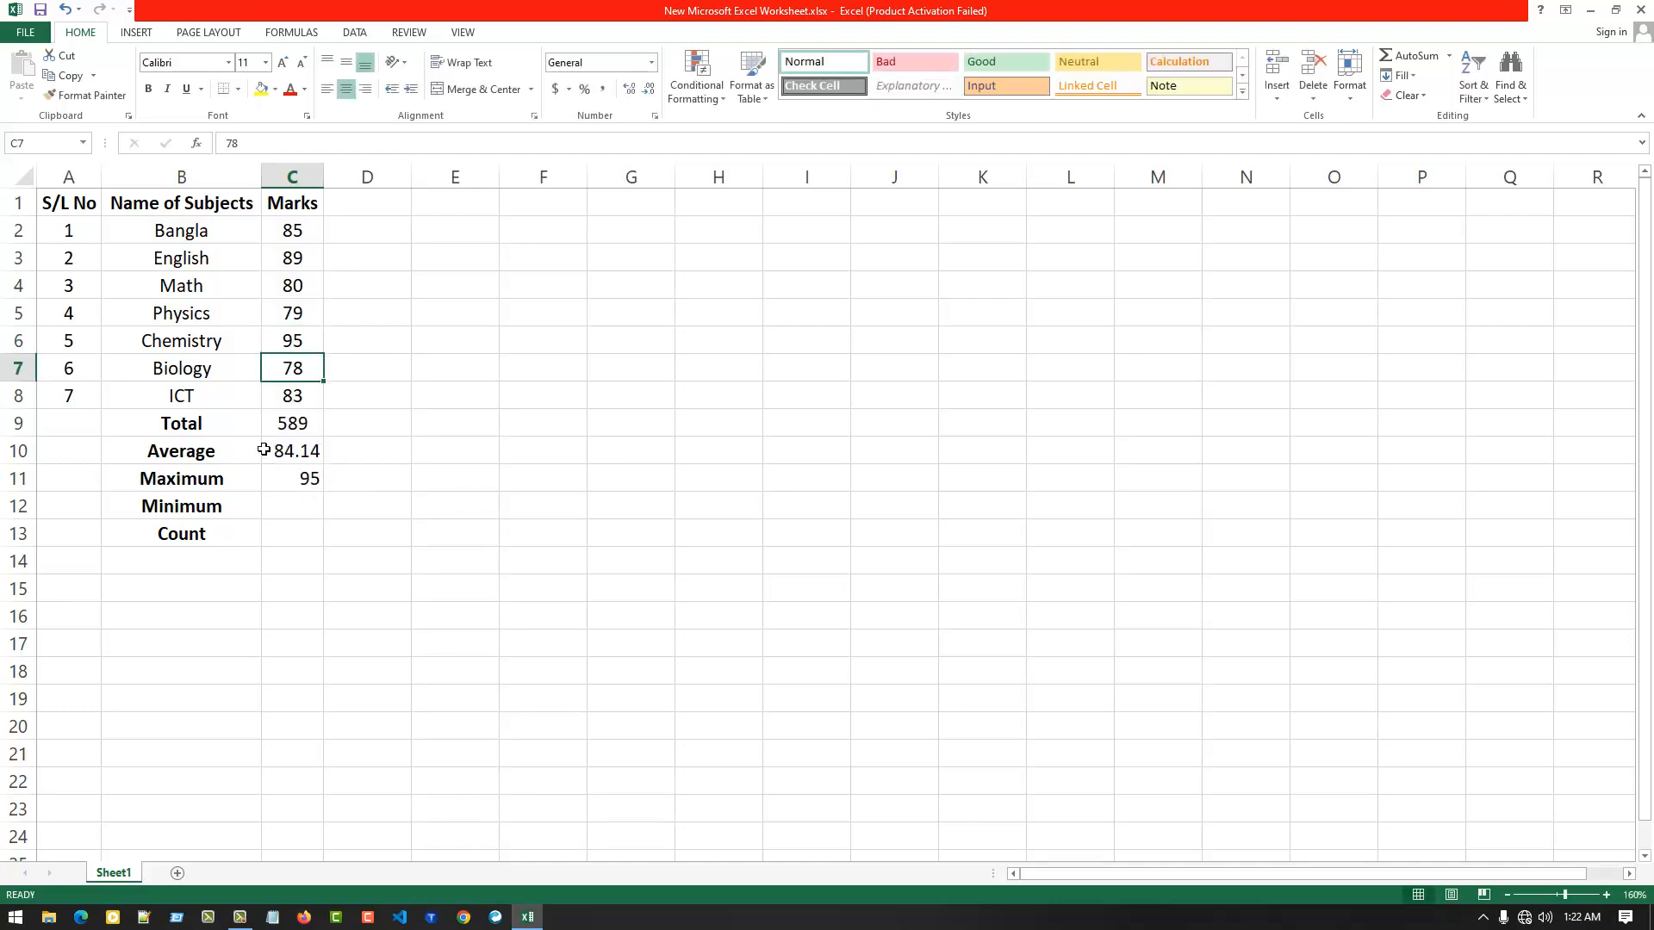
pyautogui.click(297, 488)
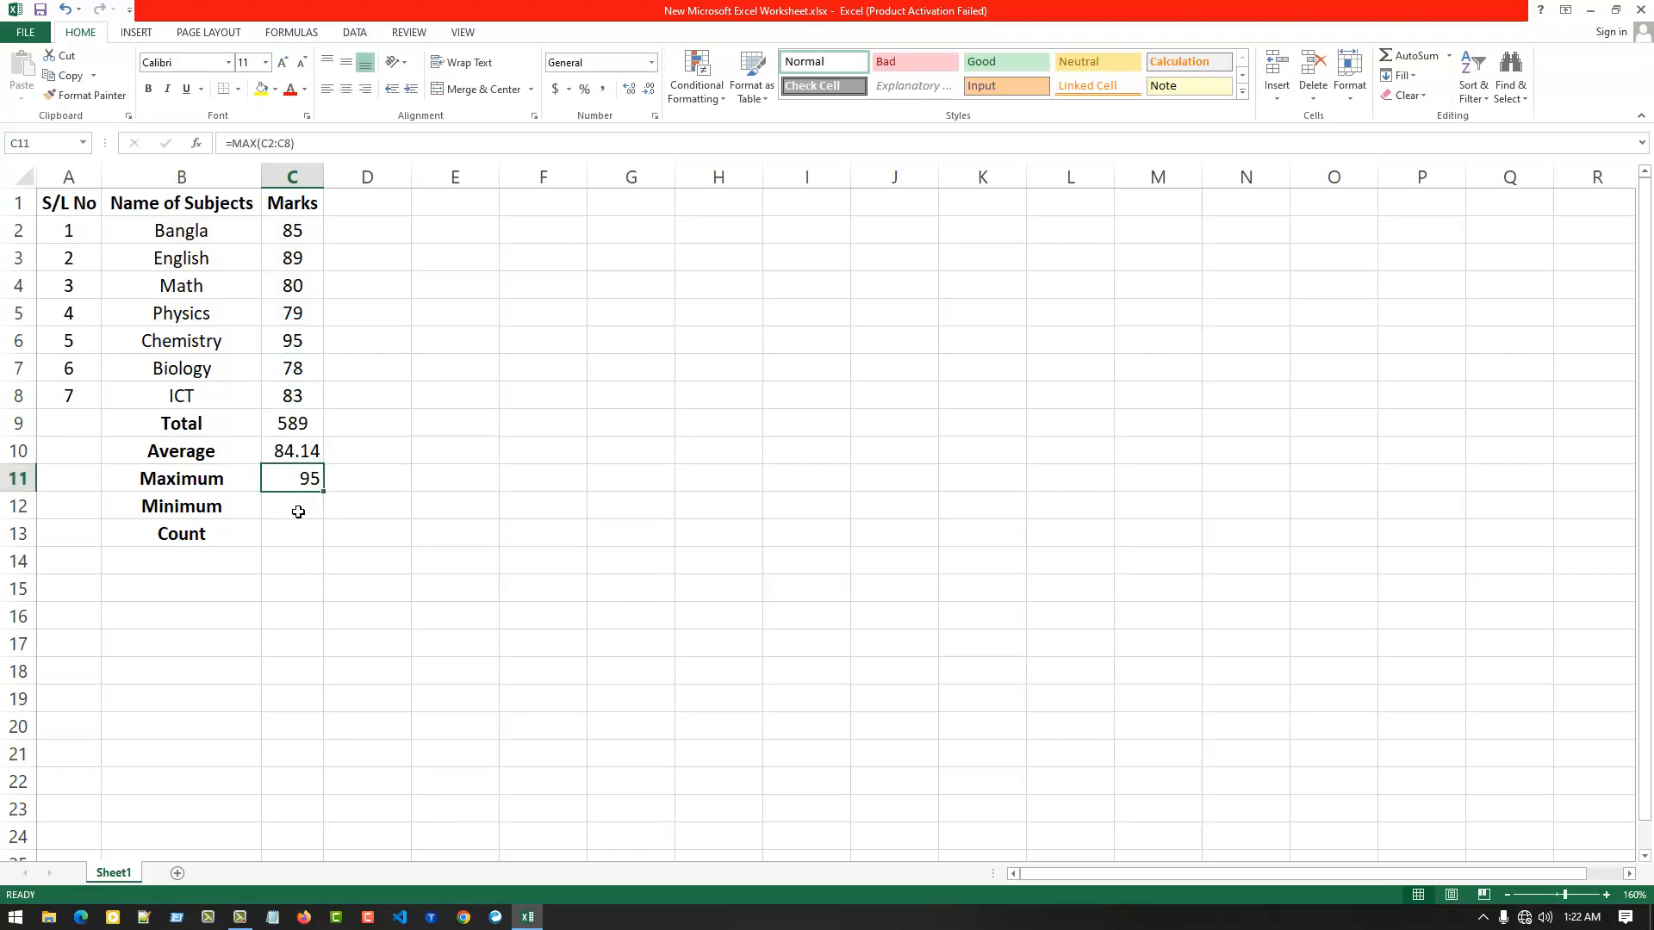
# Step: Change the Physics mark in C5 to 100 and check the maximum, average and total results
pyautogui.click(290, 324)
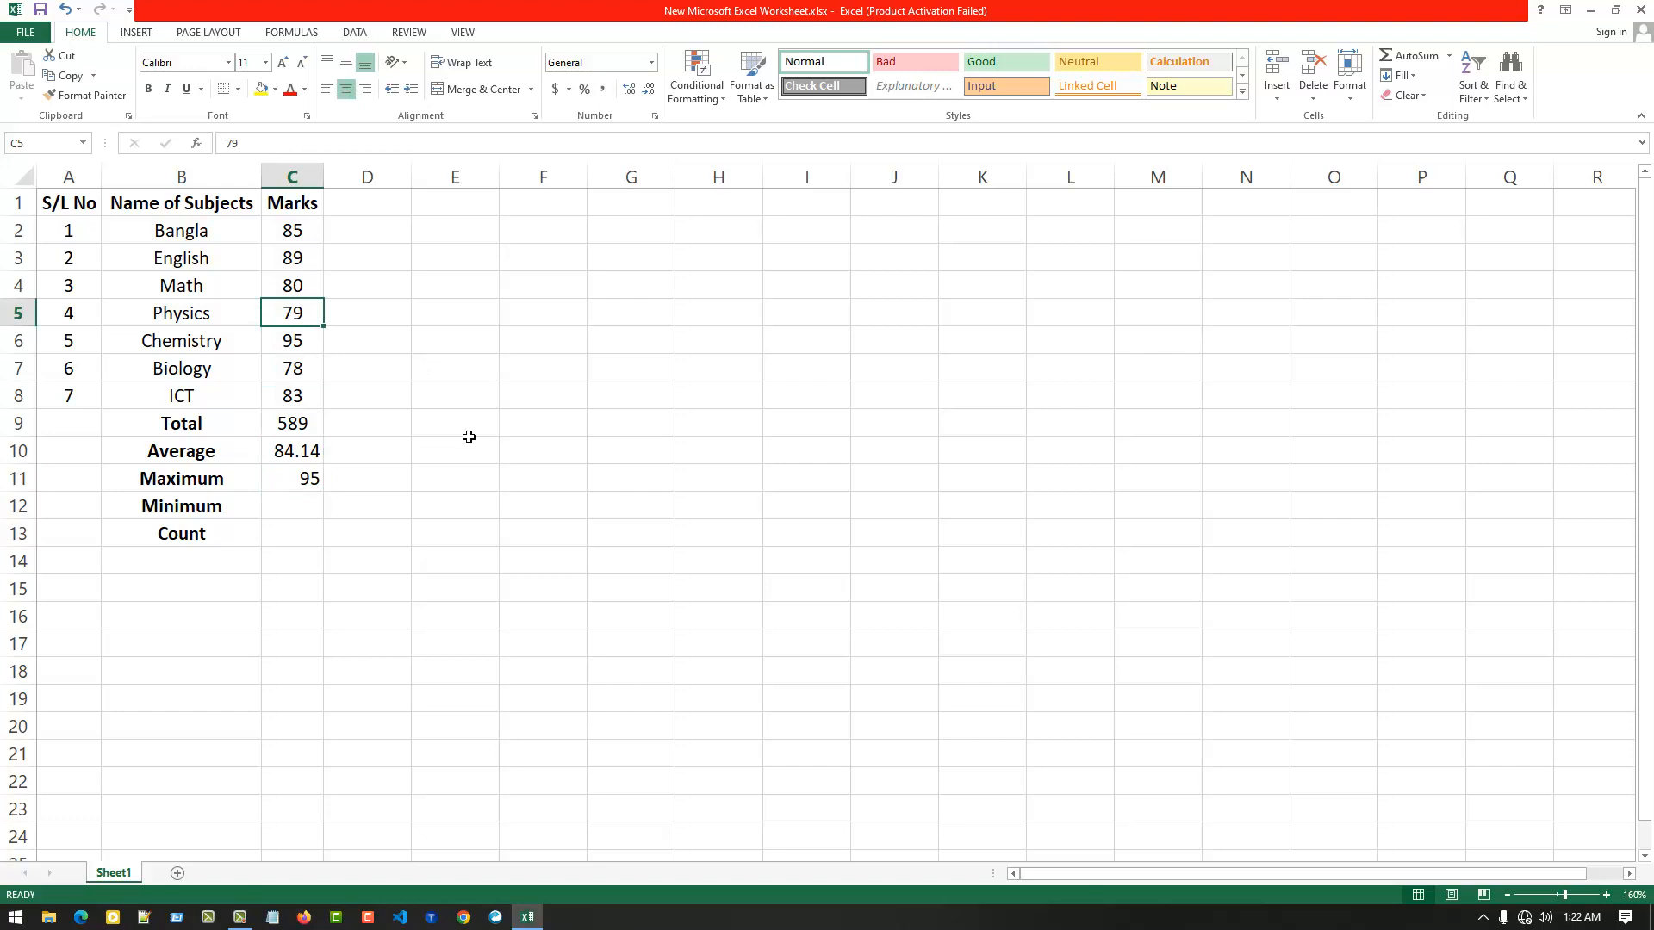
pyautogui.write('100')
pyautogui.press('Return')
pyautogui.press('Return')
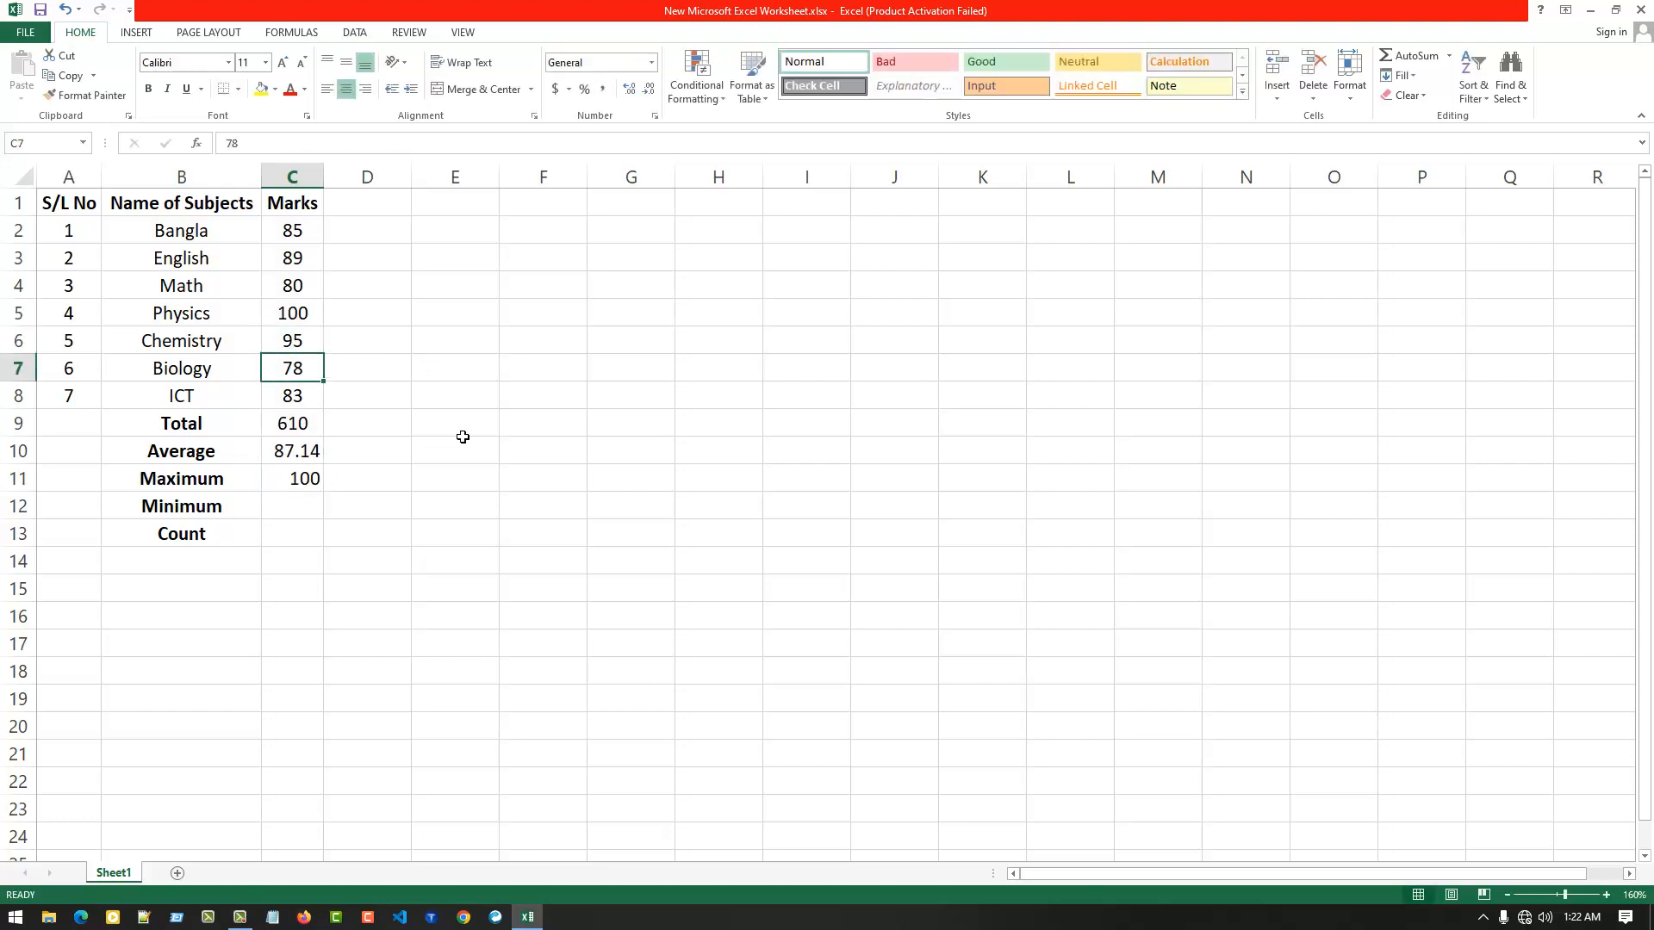
pyautogui.click(307, 480)
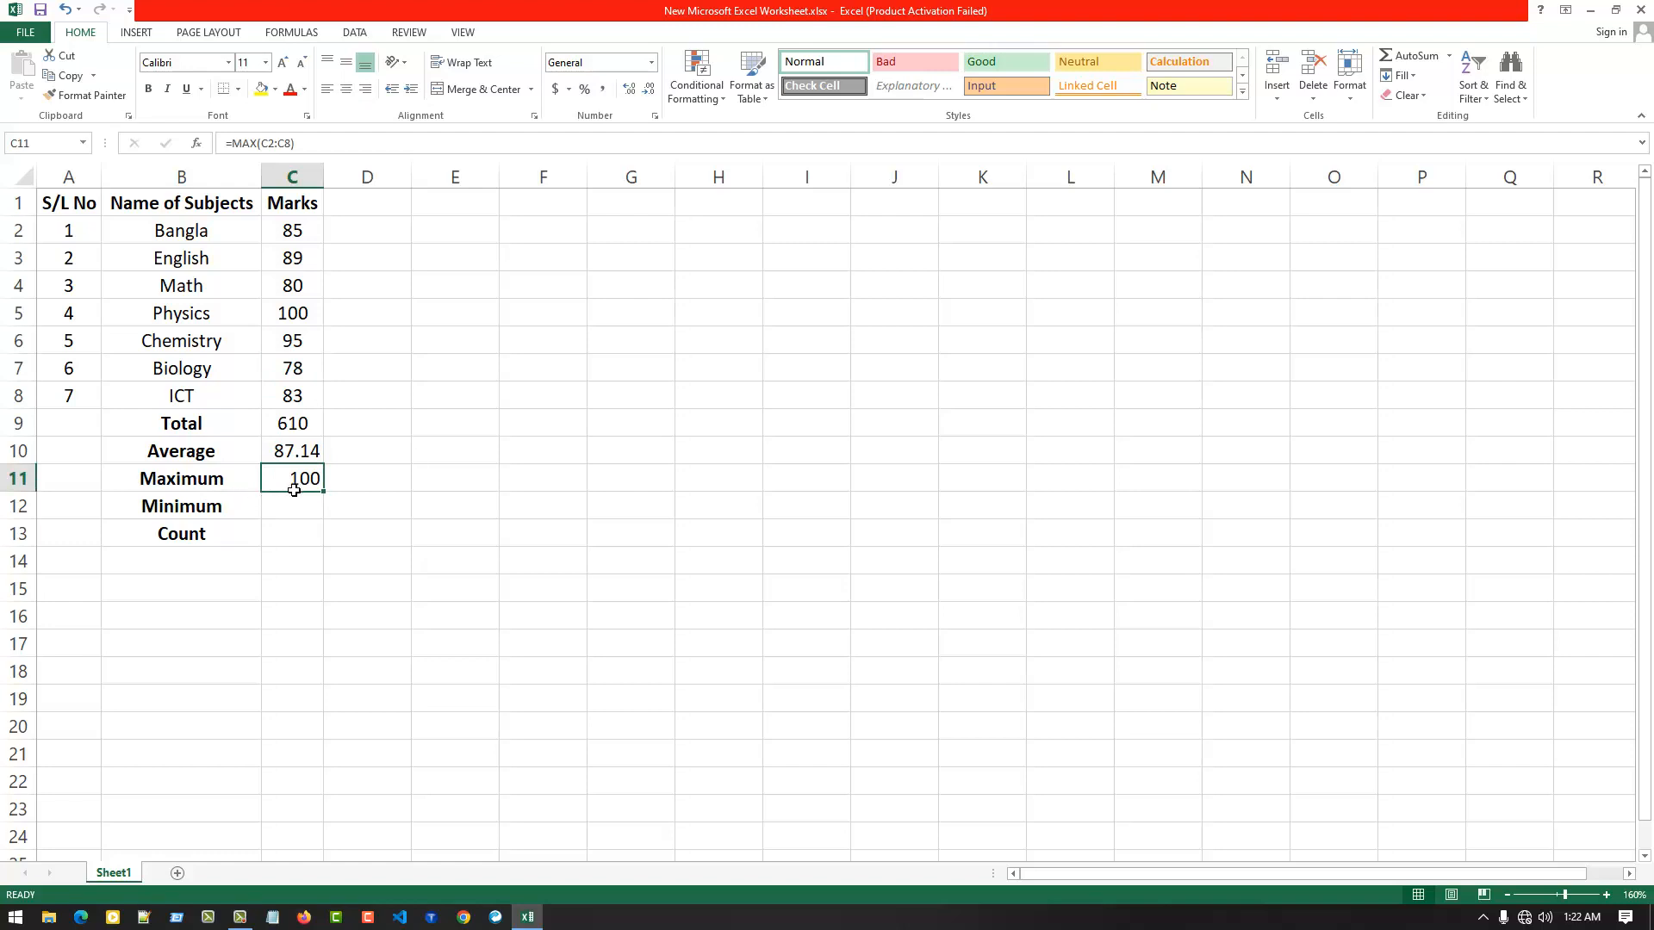
pyautogui.click(283, 465)
pyautogui.click(283, 431)
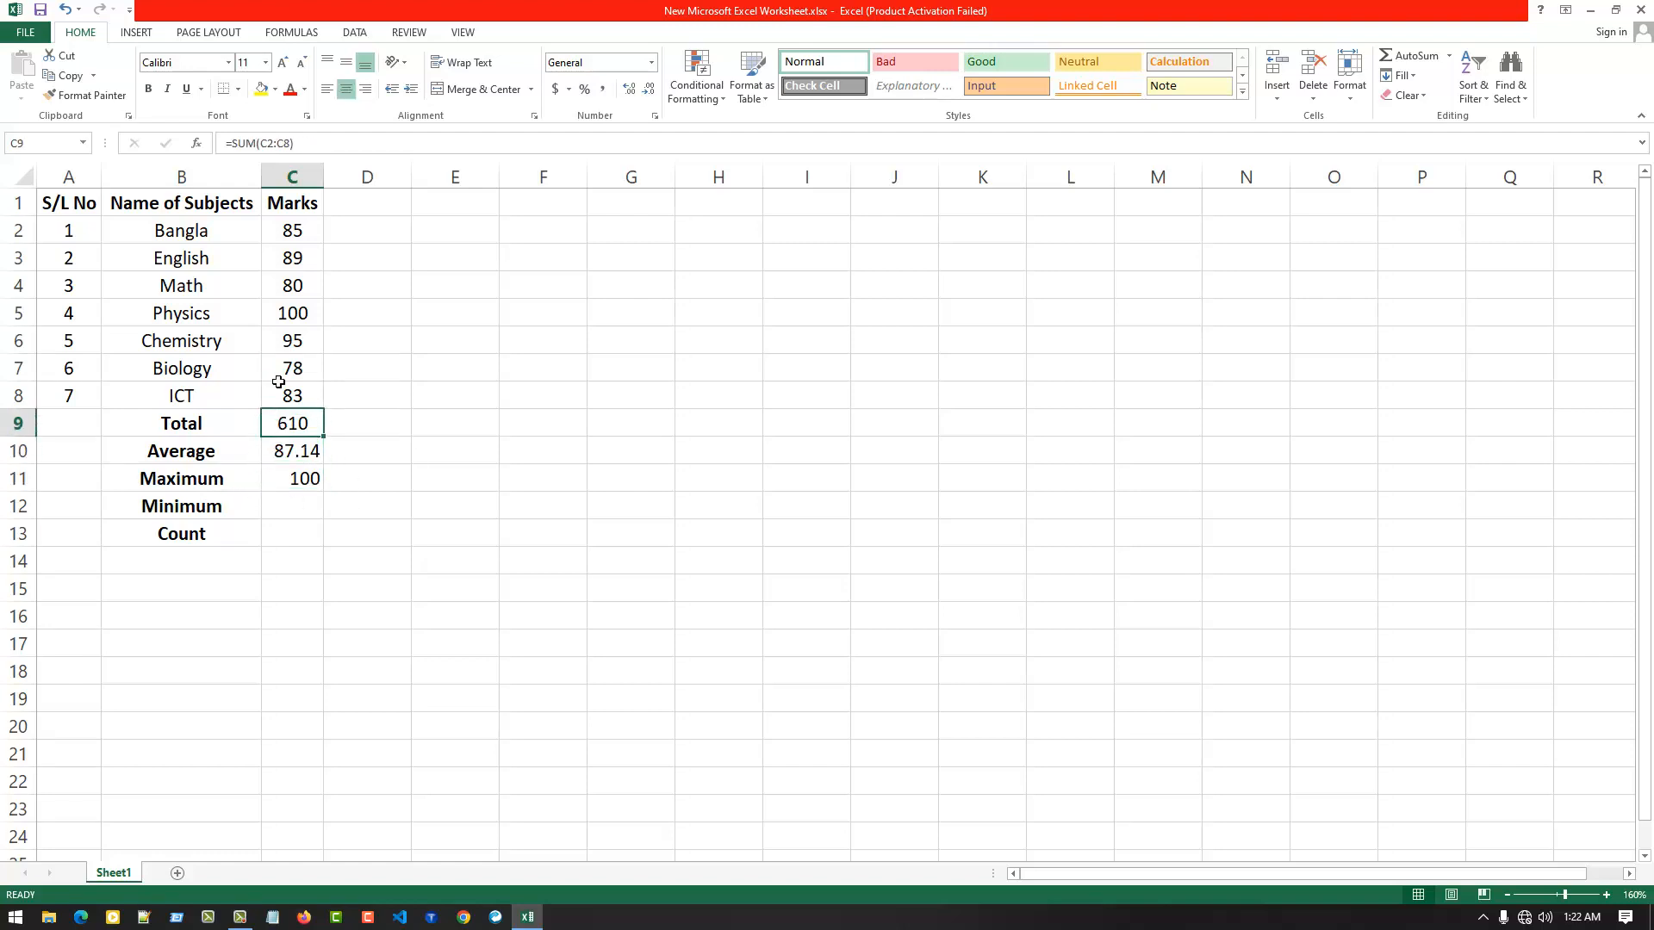
# Step: Calculate the lowest mark in C12 with a MIN formula over C2:C8
pyautogui.click(296, 517)
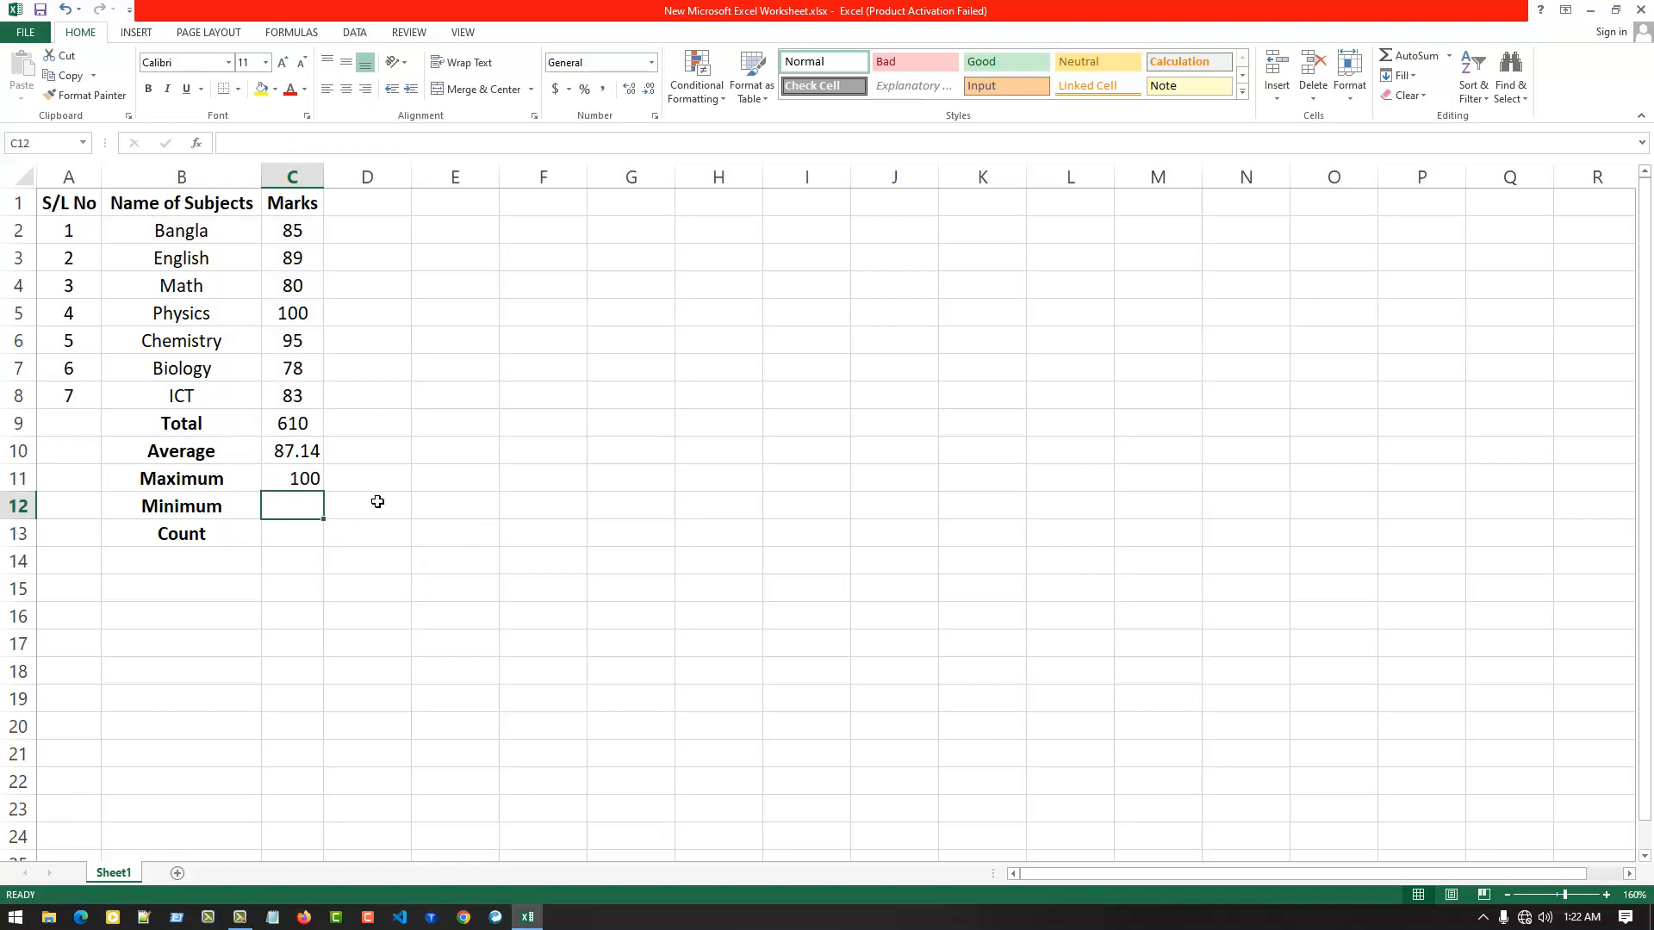
pyautogui.write('=min')
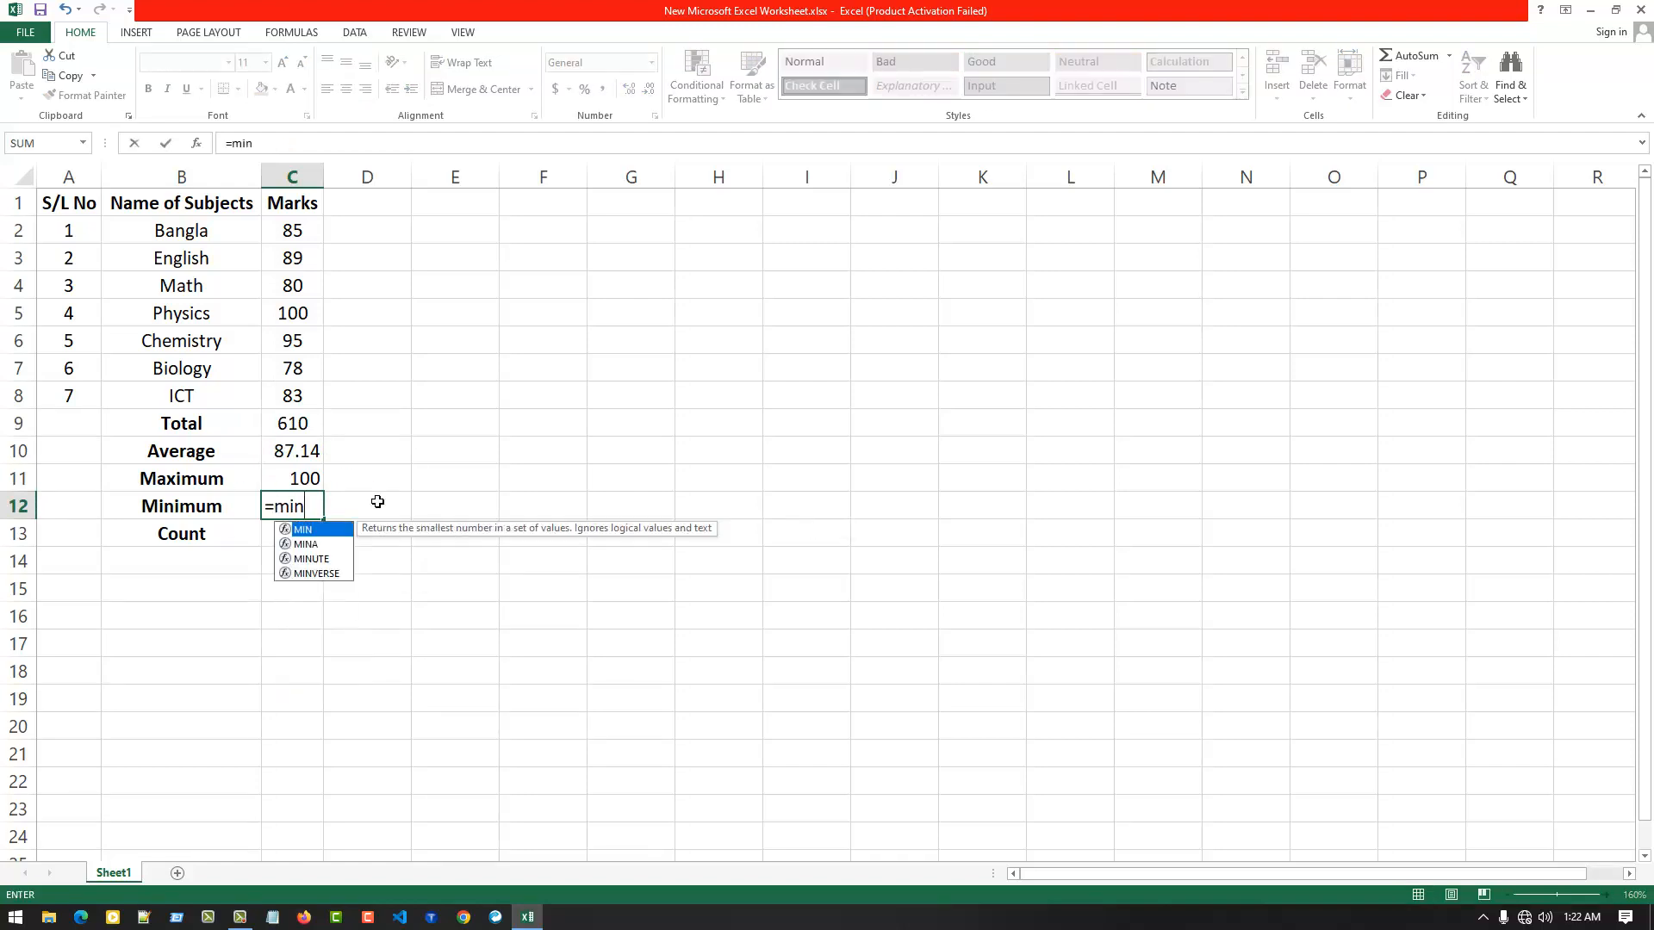
pyautogui.write('(')
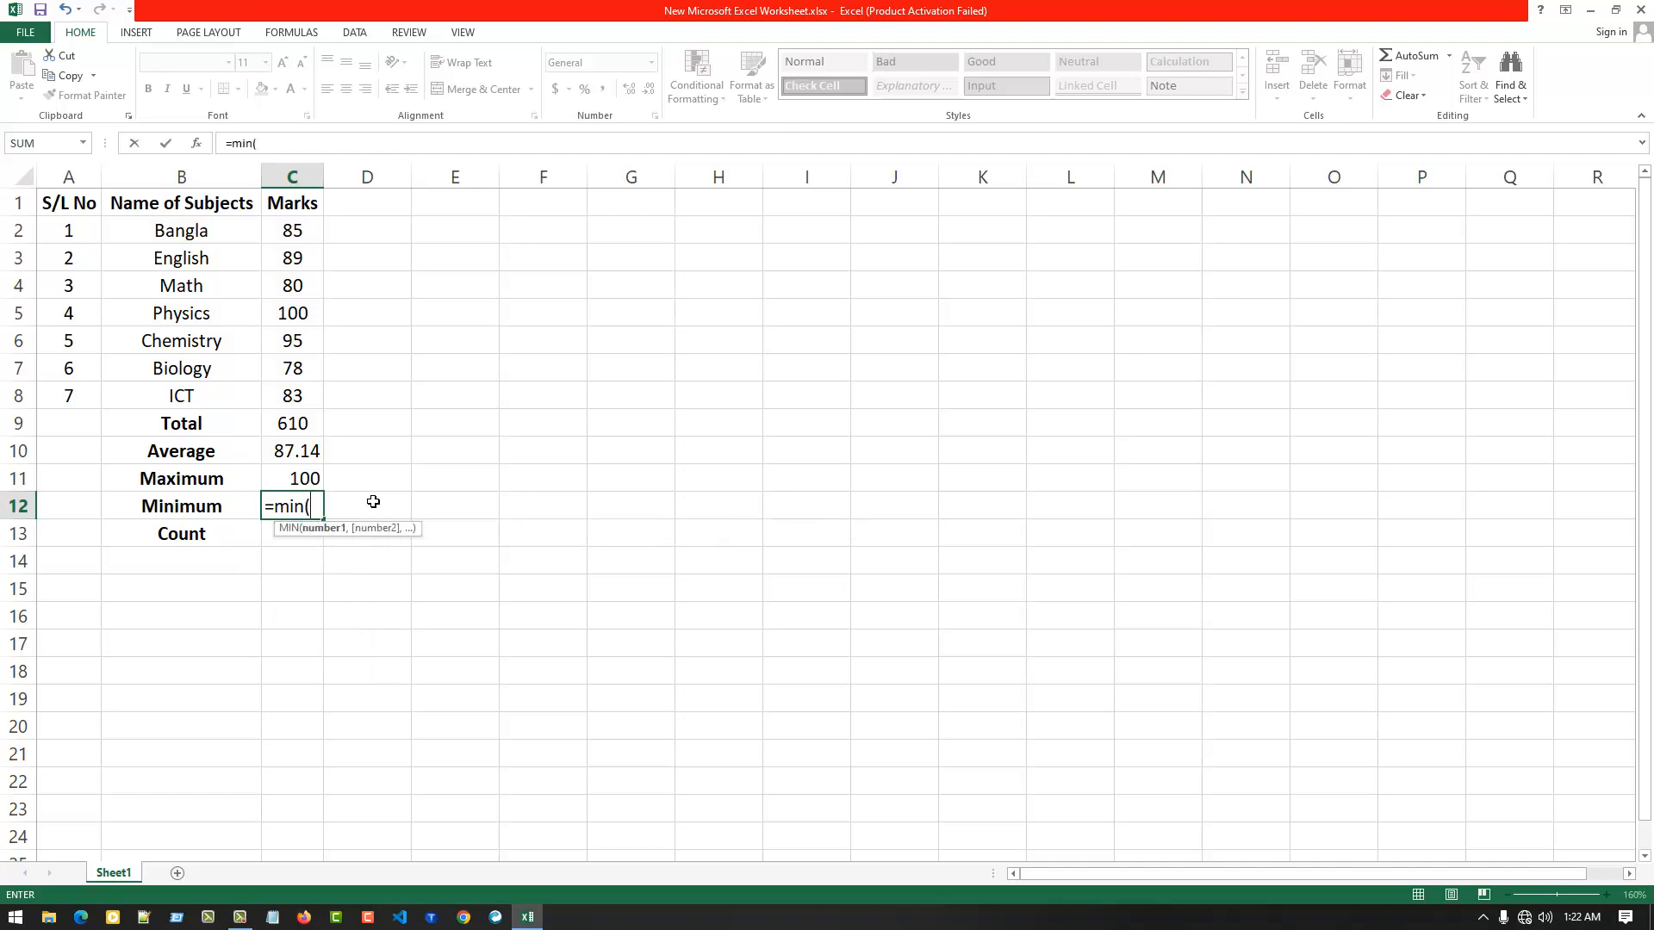
pyautogui.moveTo(294, 234); pyautogui.dragTo(324, 405)
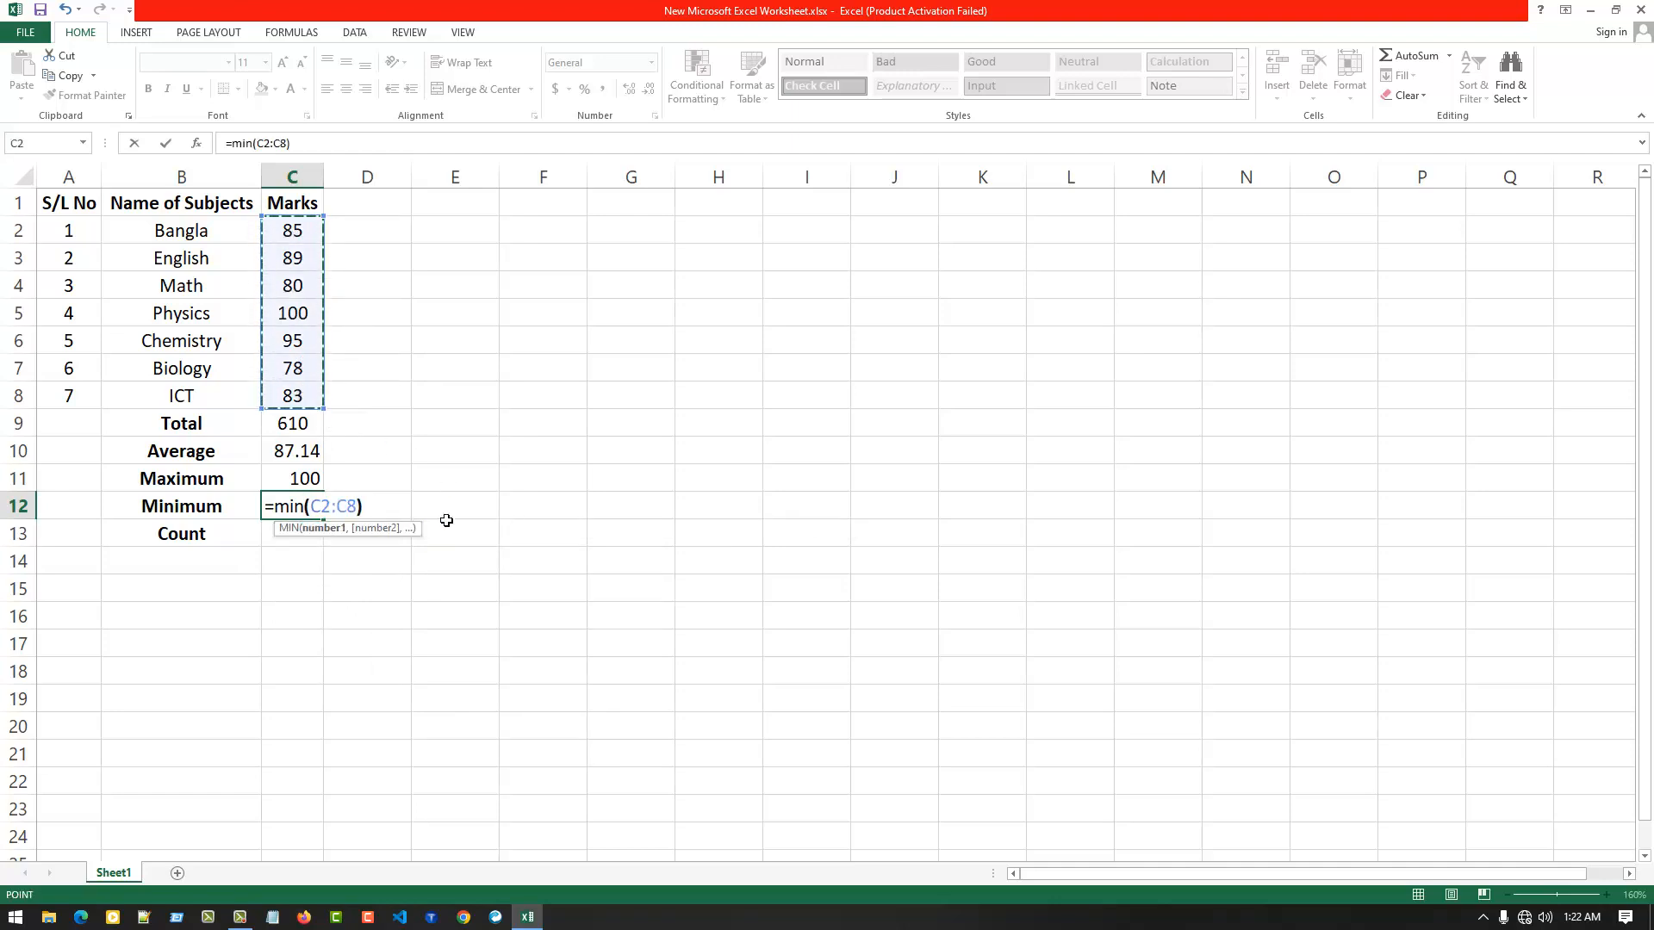
pyautogui.press('Return')
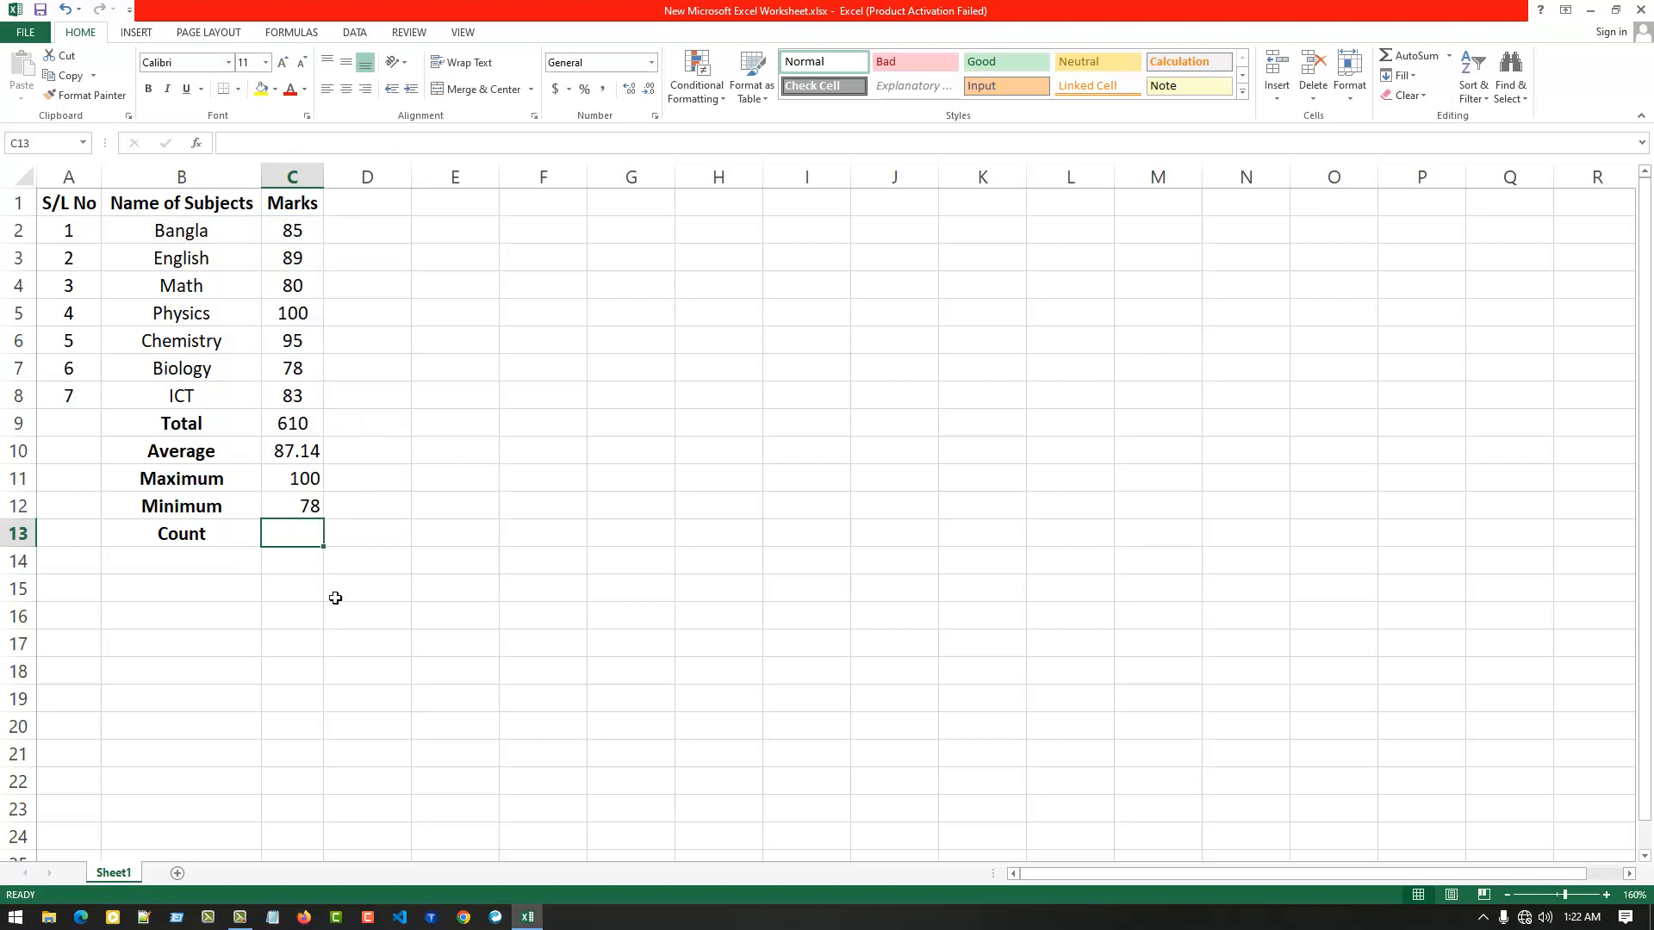
# Step: Change the English mark in C3 to 20 and check the Minimum formula's result
pyautogui.click(292, 377)
pyautogui.click(292, 286)
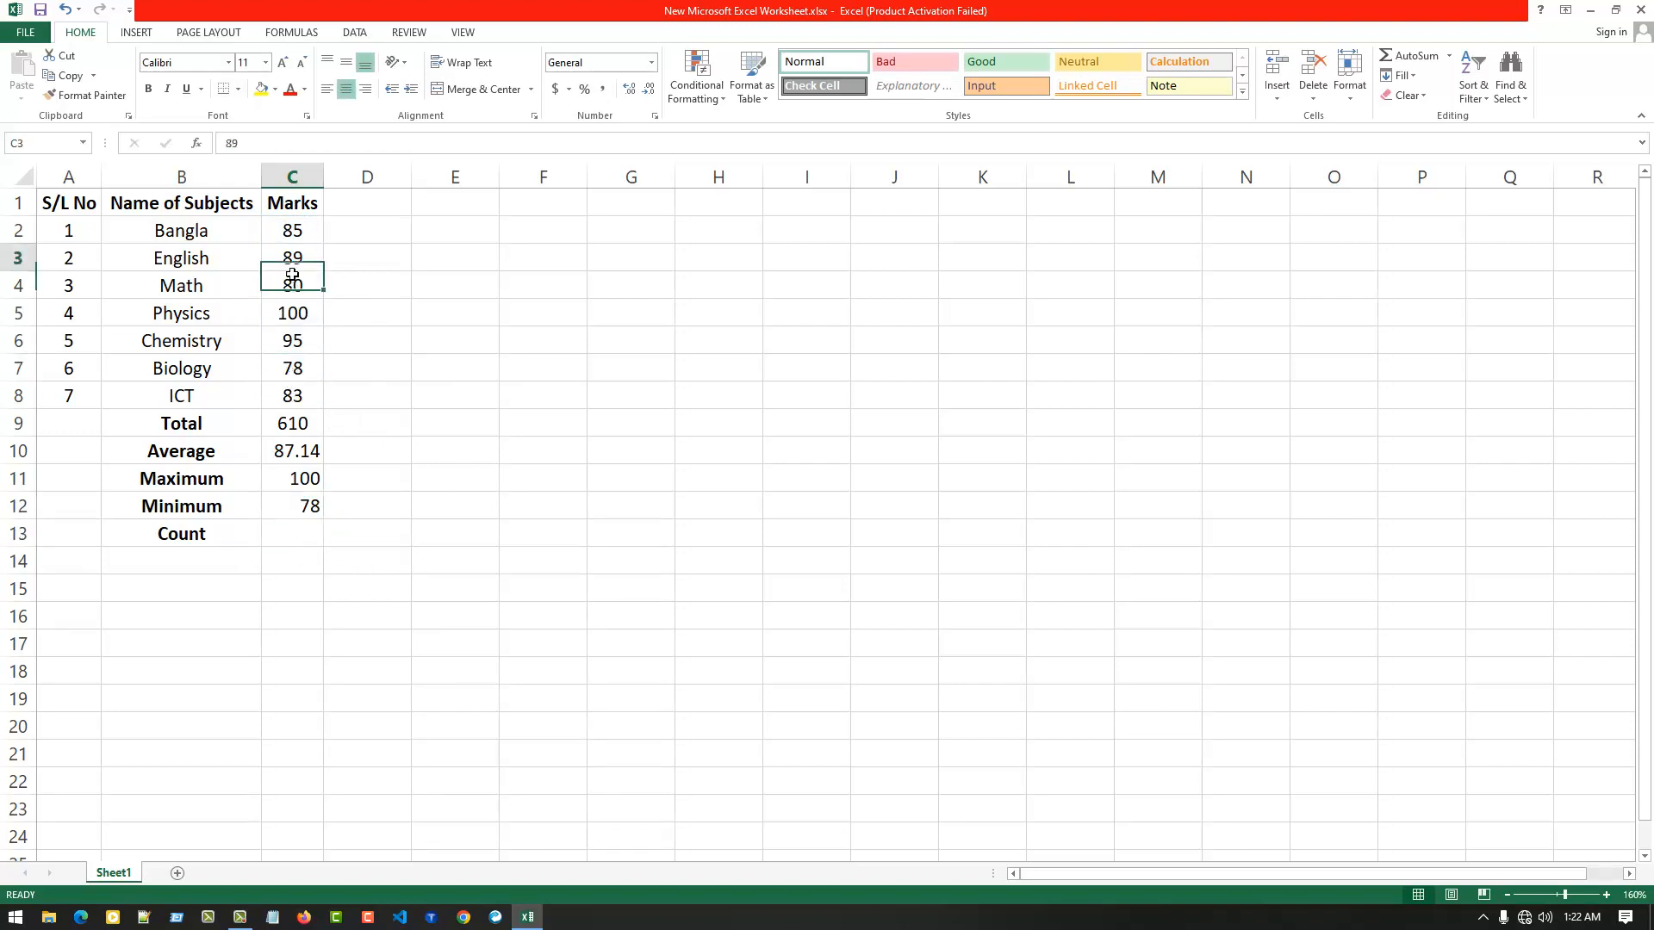
pyautogui.press('Up')
pyautogui.write('20')
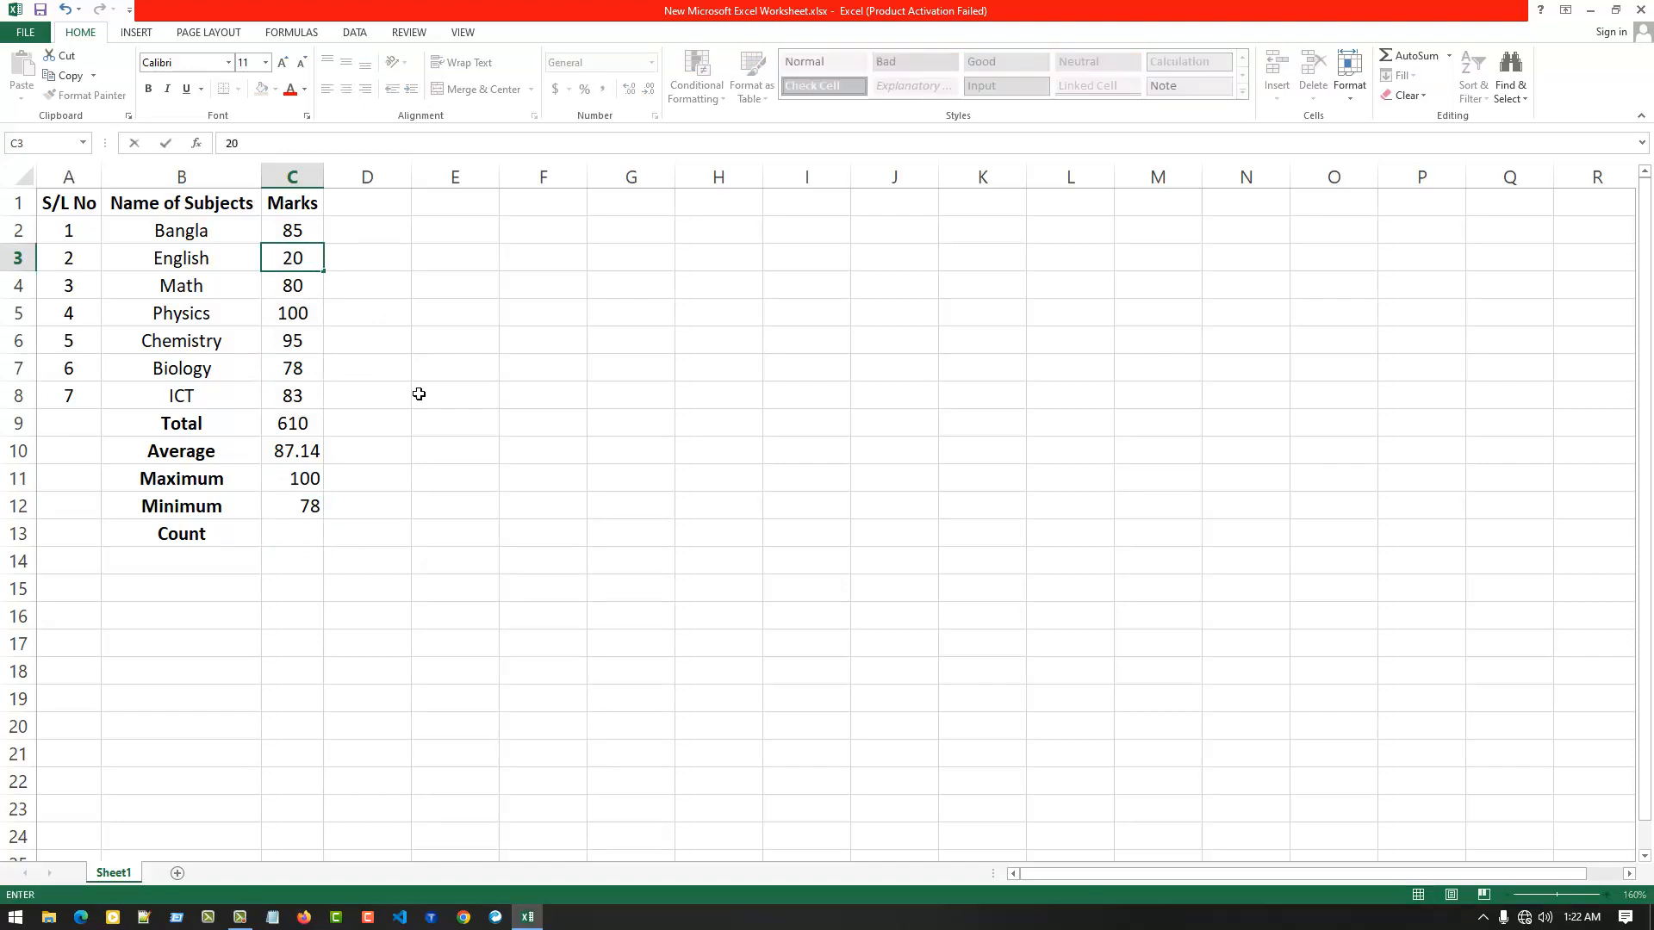
pyautogui.press('Return')
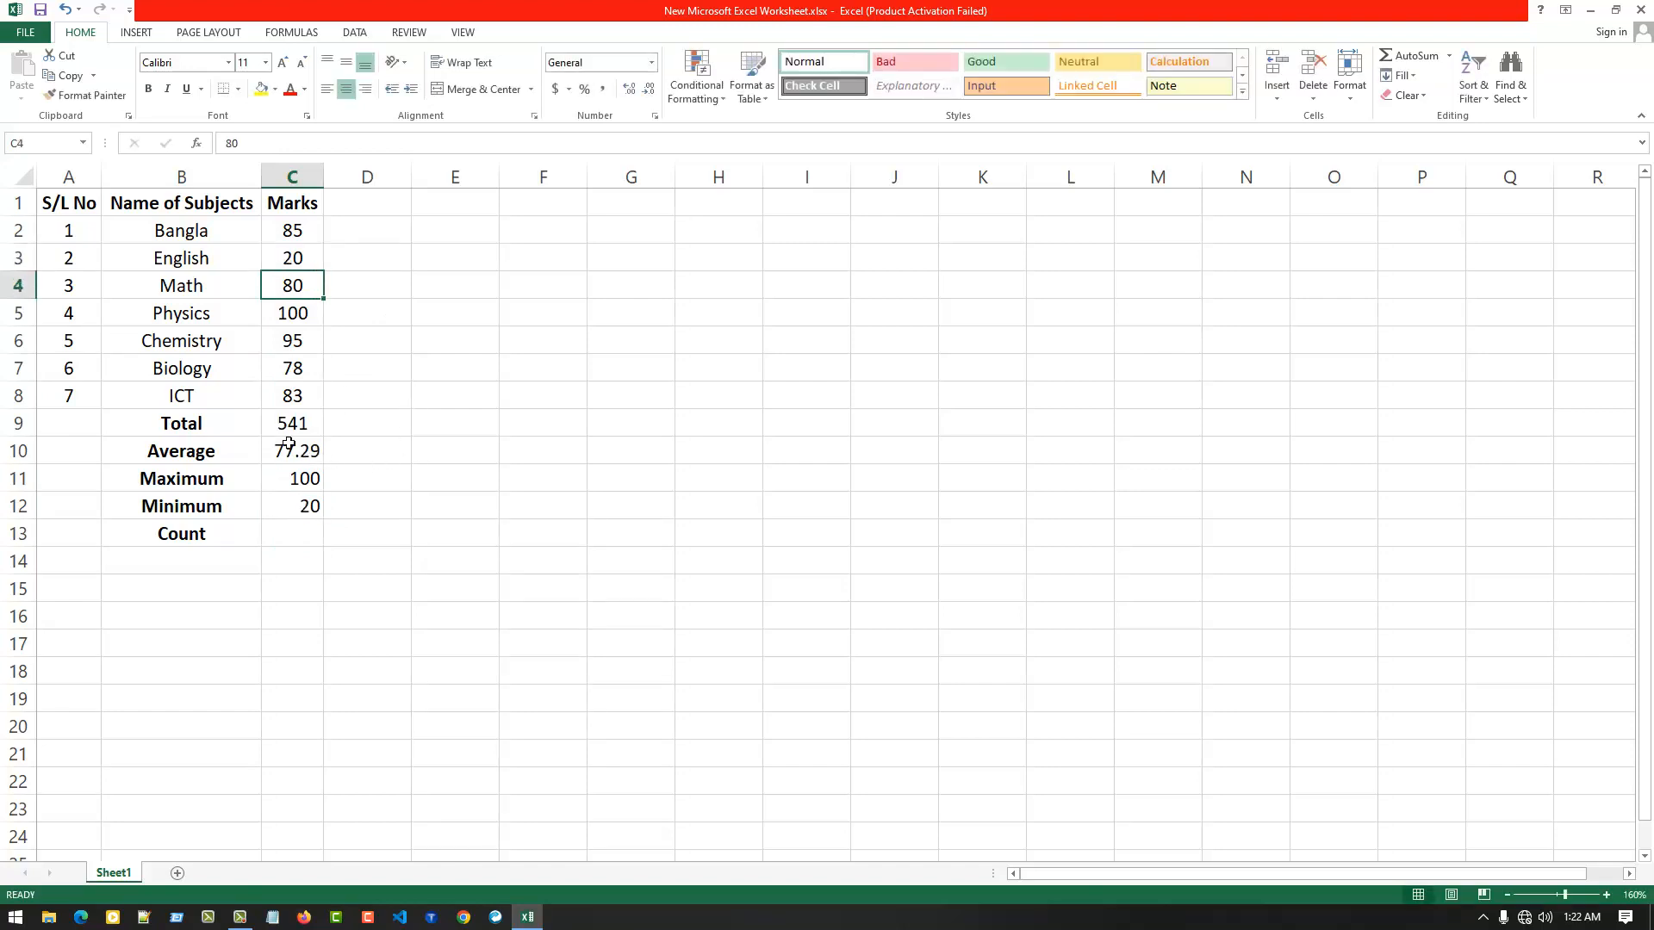
pyautogui.click(311, 507)
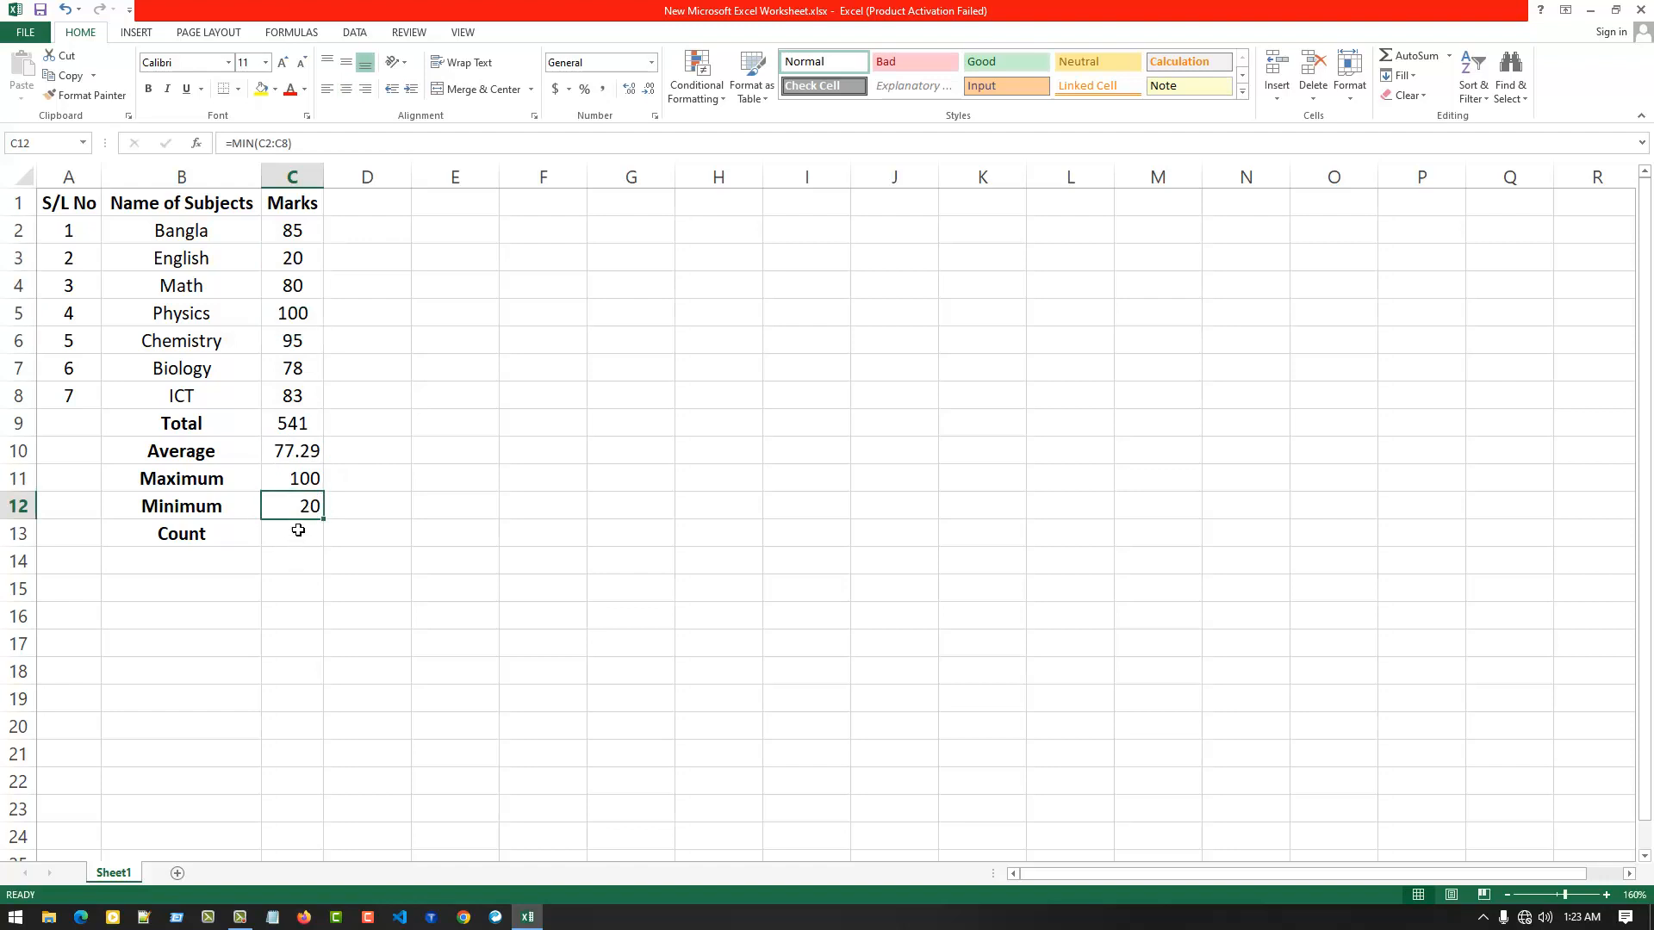
# Step: Count the marks in C13 with a COUNT formula over C2:C8
pyautogui.click(293, 535)
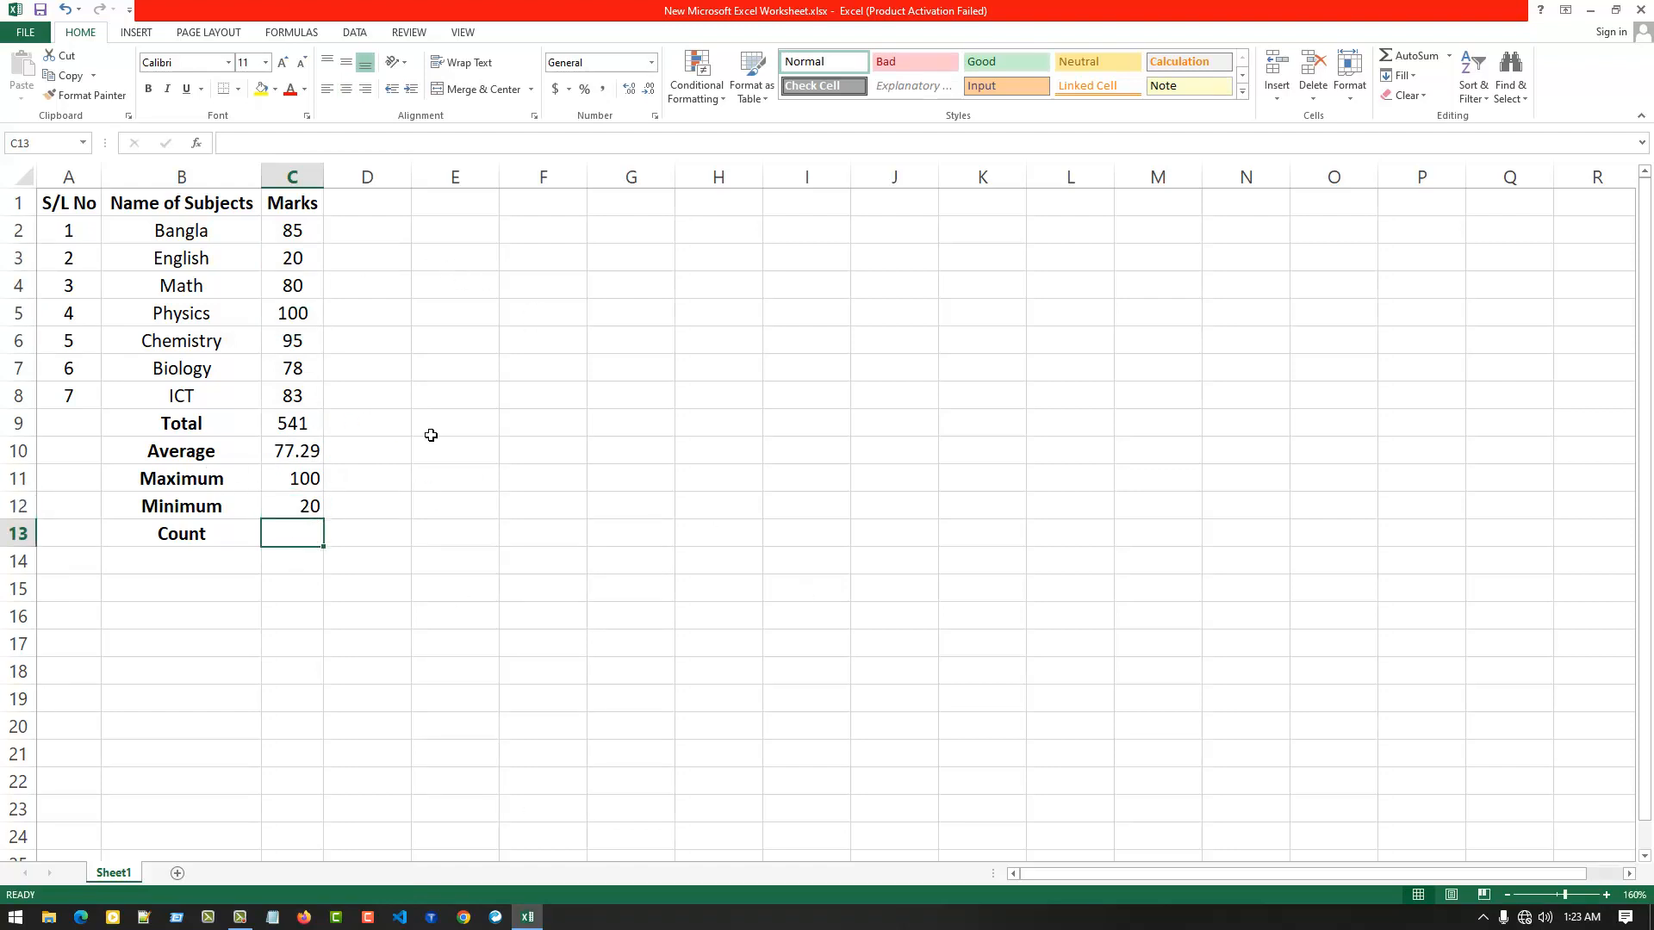
pyautogui.write('=count')
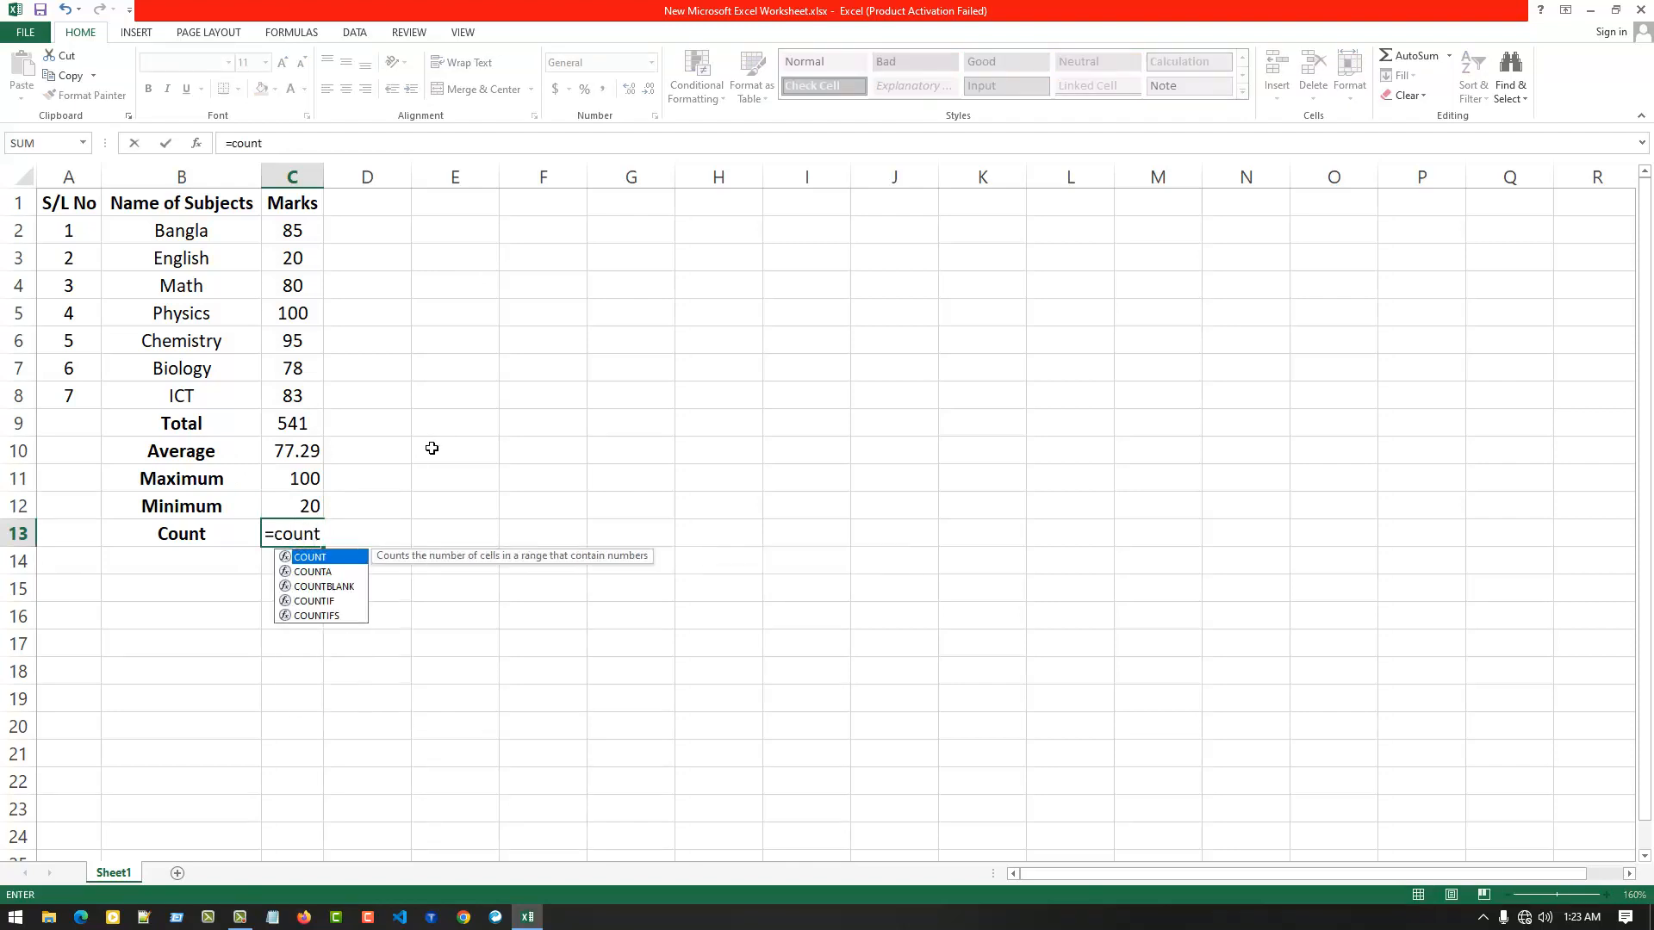
pyautogui.write('(')
pyautogui.moveTo(293, 231); pyautogui.dragTo(294, 402)
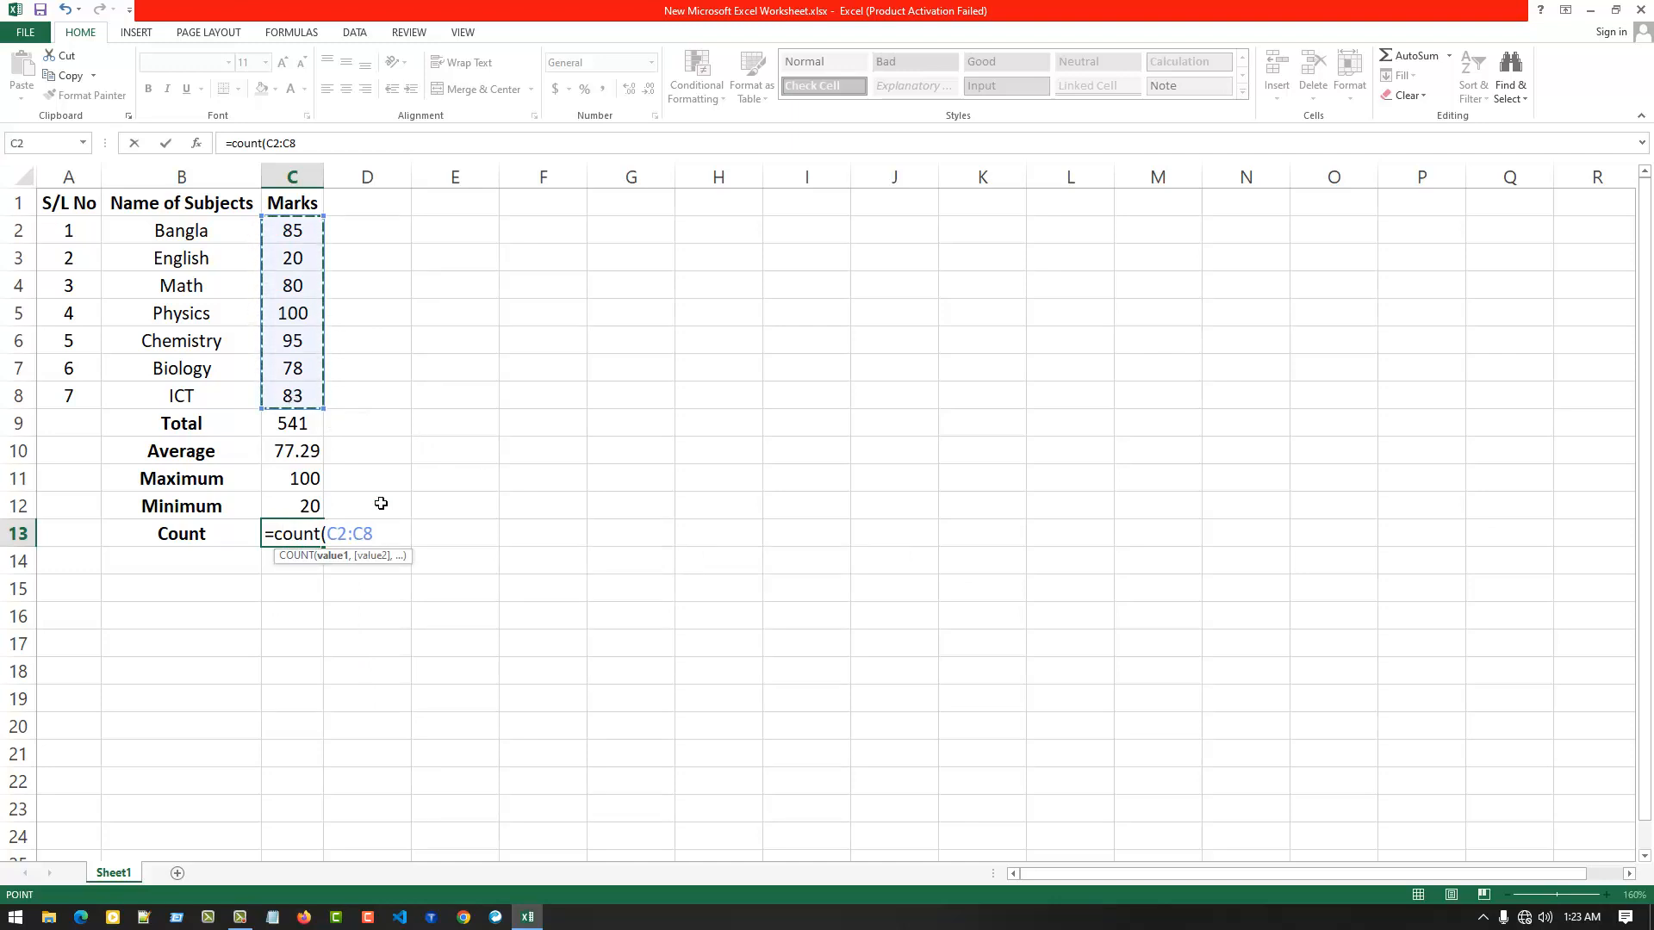
pyautogui.write(')')
pyautogui.press('Return')
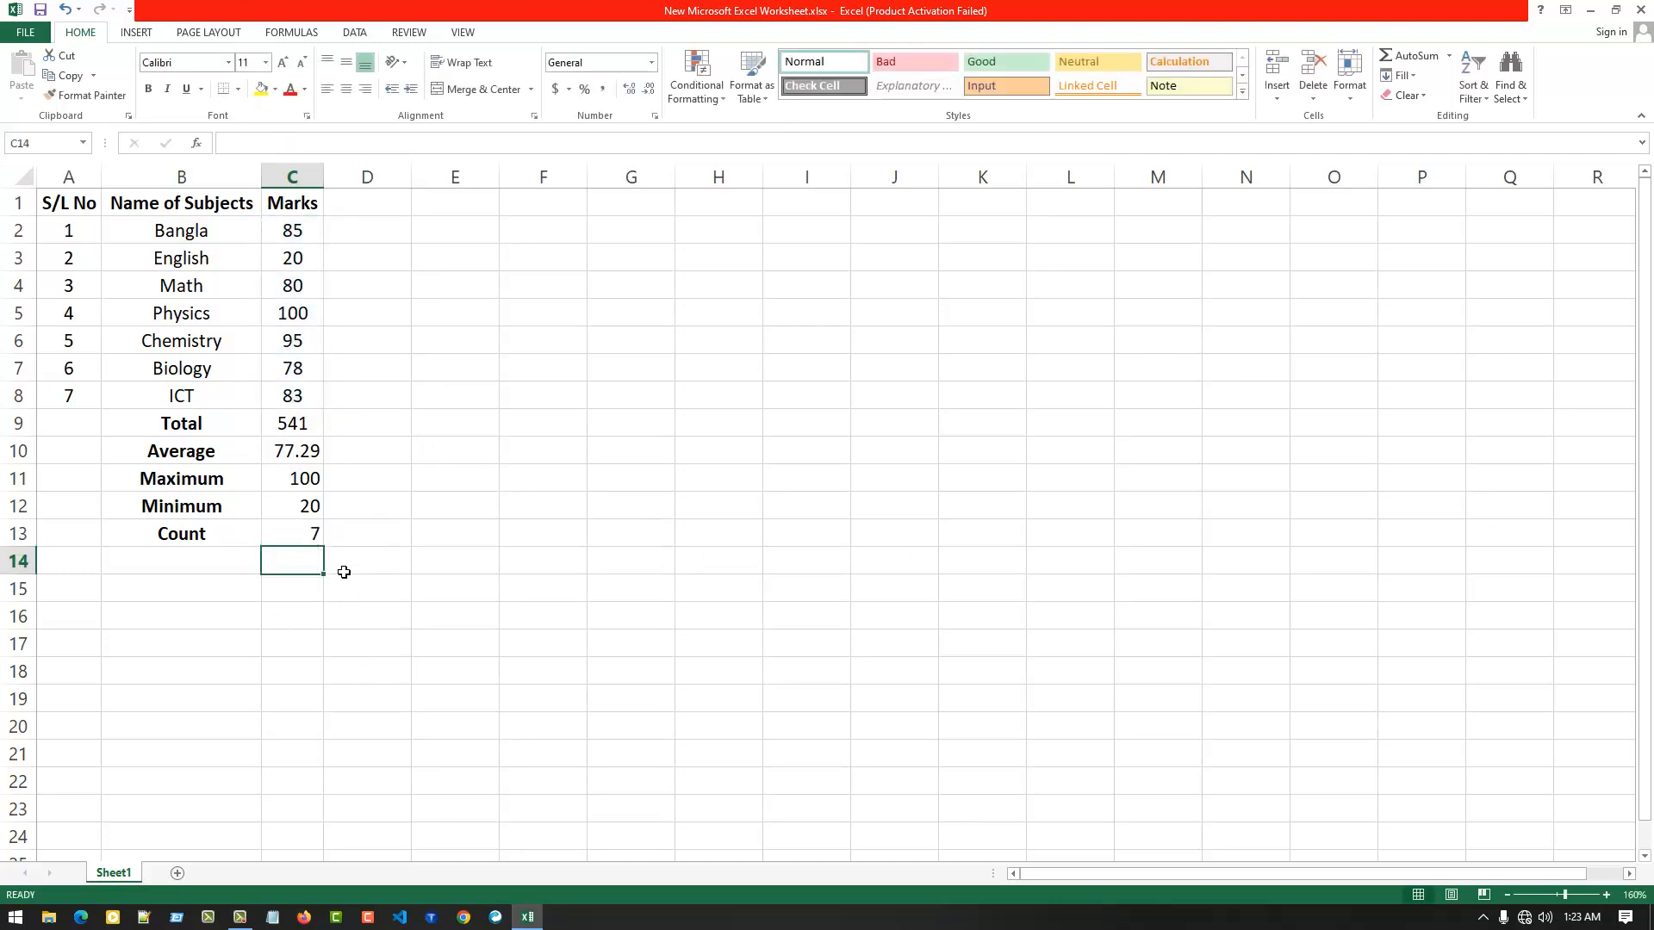
pyautogui.press('Up')
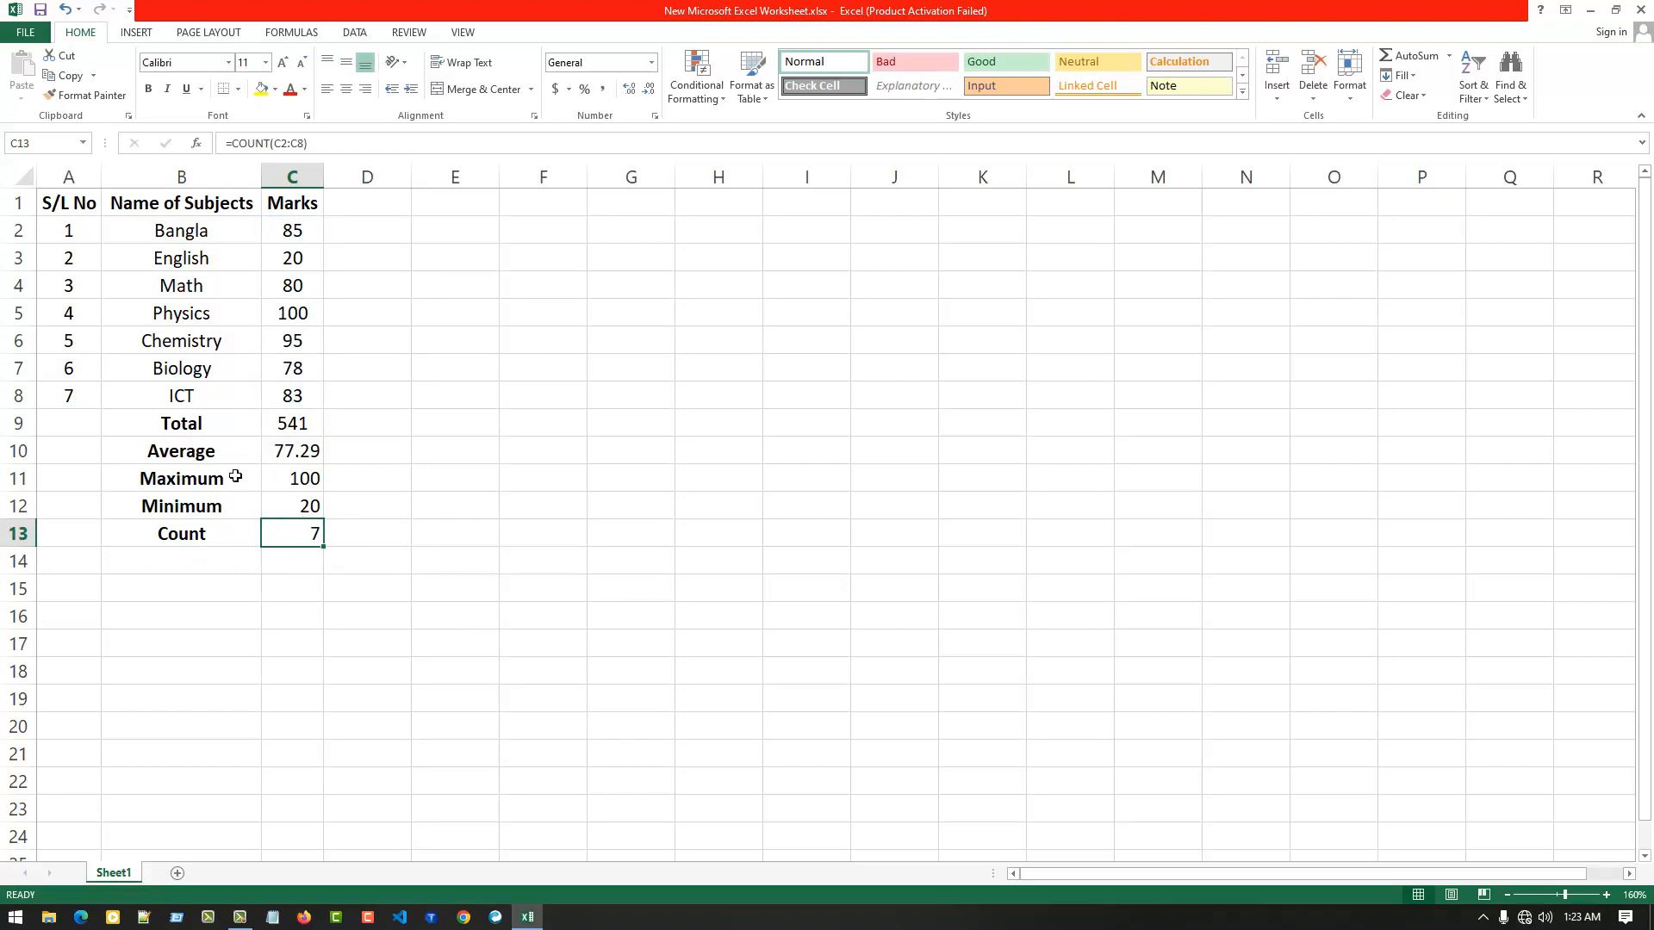
# Step: Clear all summary labels and formulas below the subject rows, from Total through Count in columns B and C
pyautogui.moveTo(168, 445); pyautogui.dragTo(296, 544)
pyautogui.press('Delete')
pyautogui.click(396, 473)
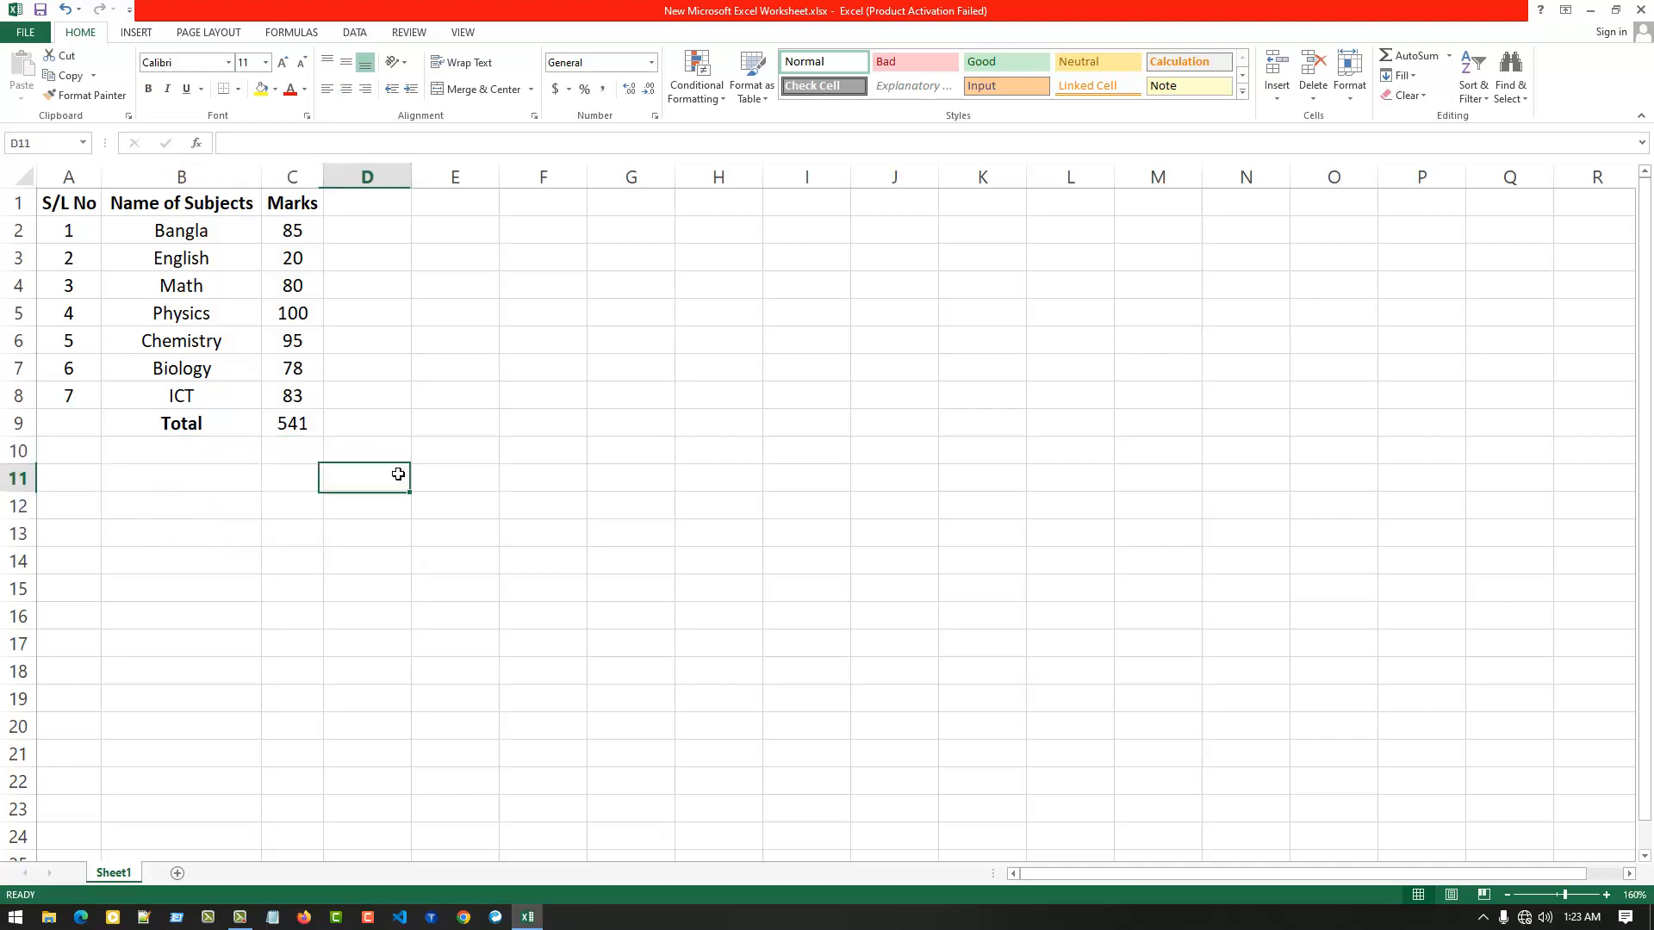
pyautogui.click(231, 439)
pyautogui.moveTo(231, 439); pyautogui.dragTo(328, 439)
pyautogui.press('Delete')
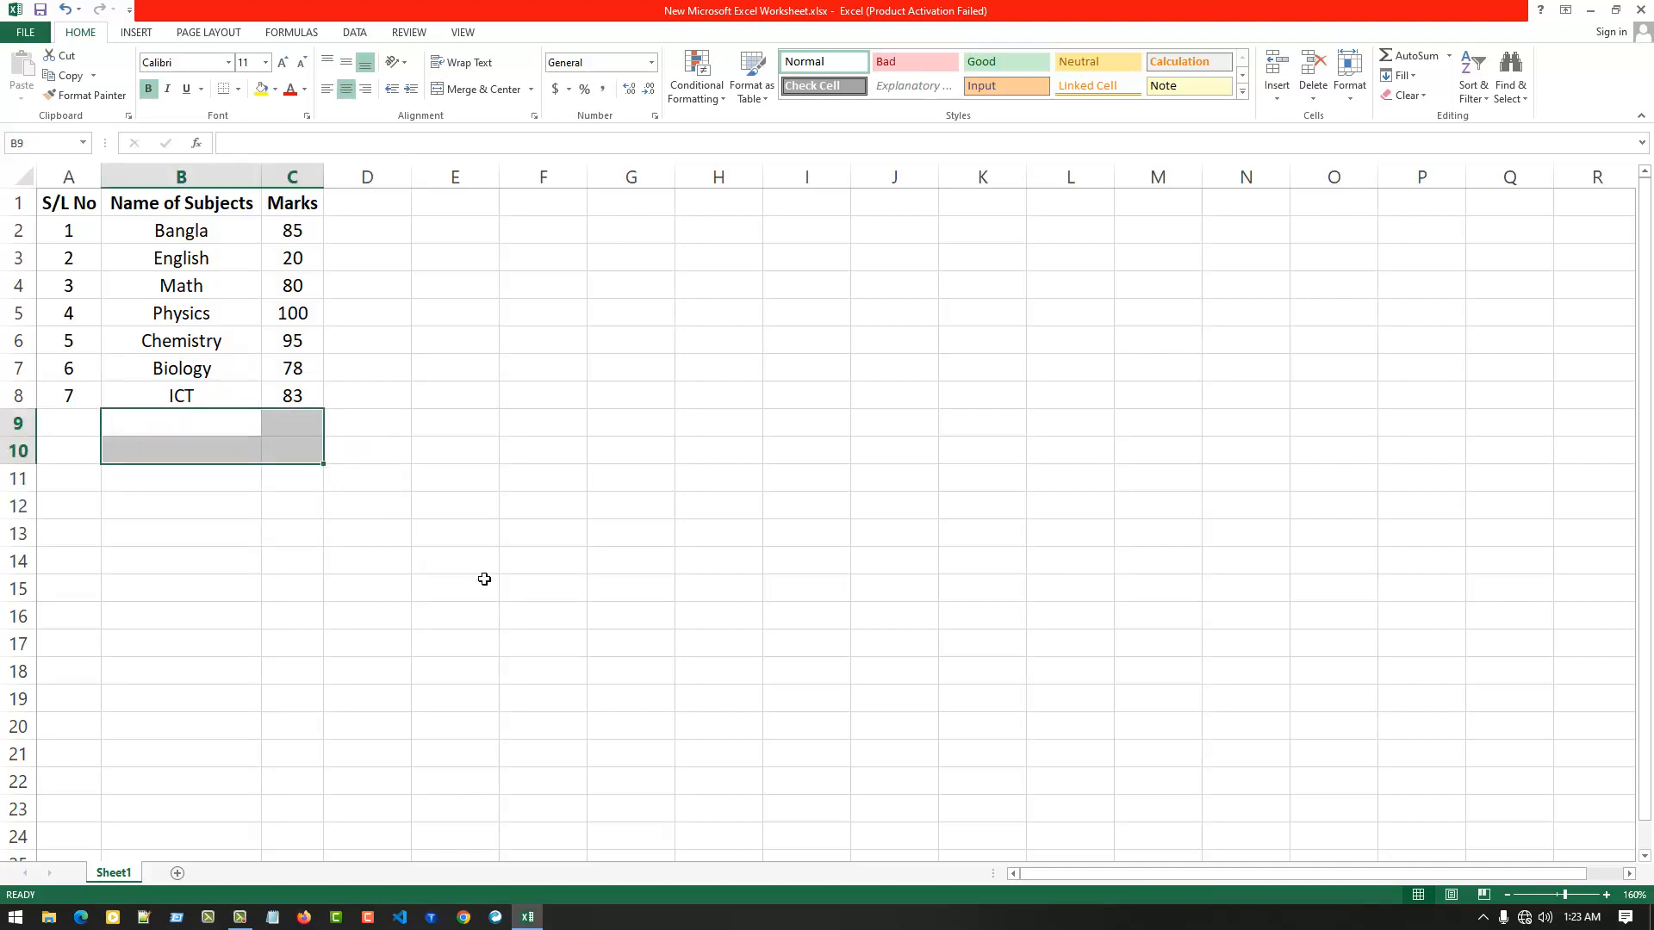
pyautogui.click(491, 583)
# Step: Enter the labels Total, Maximum and Minimum in B9 to B11 below the subjects
pyautogui.click(213, 436)
pyautogui.write('Tottl')
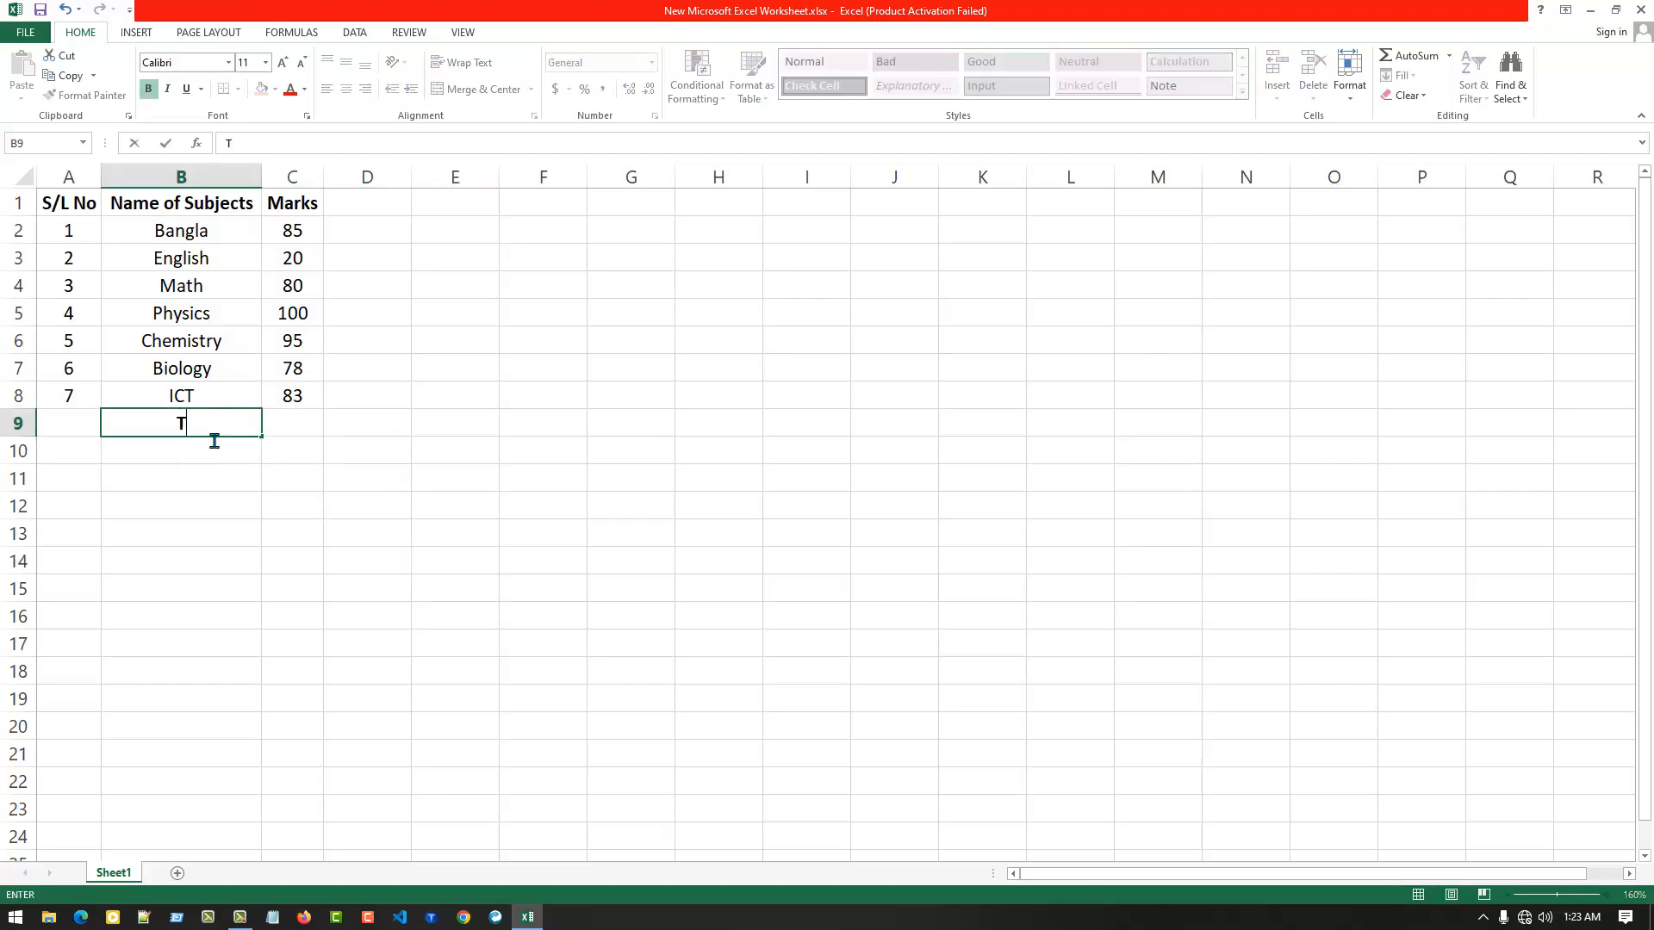
pyautogui.press('BackSpace')
pyautogui.press('BackSpace')
pyautogui.write('al')
pyautogui.press('Return')
pyautogui.write('Maximum')
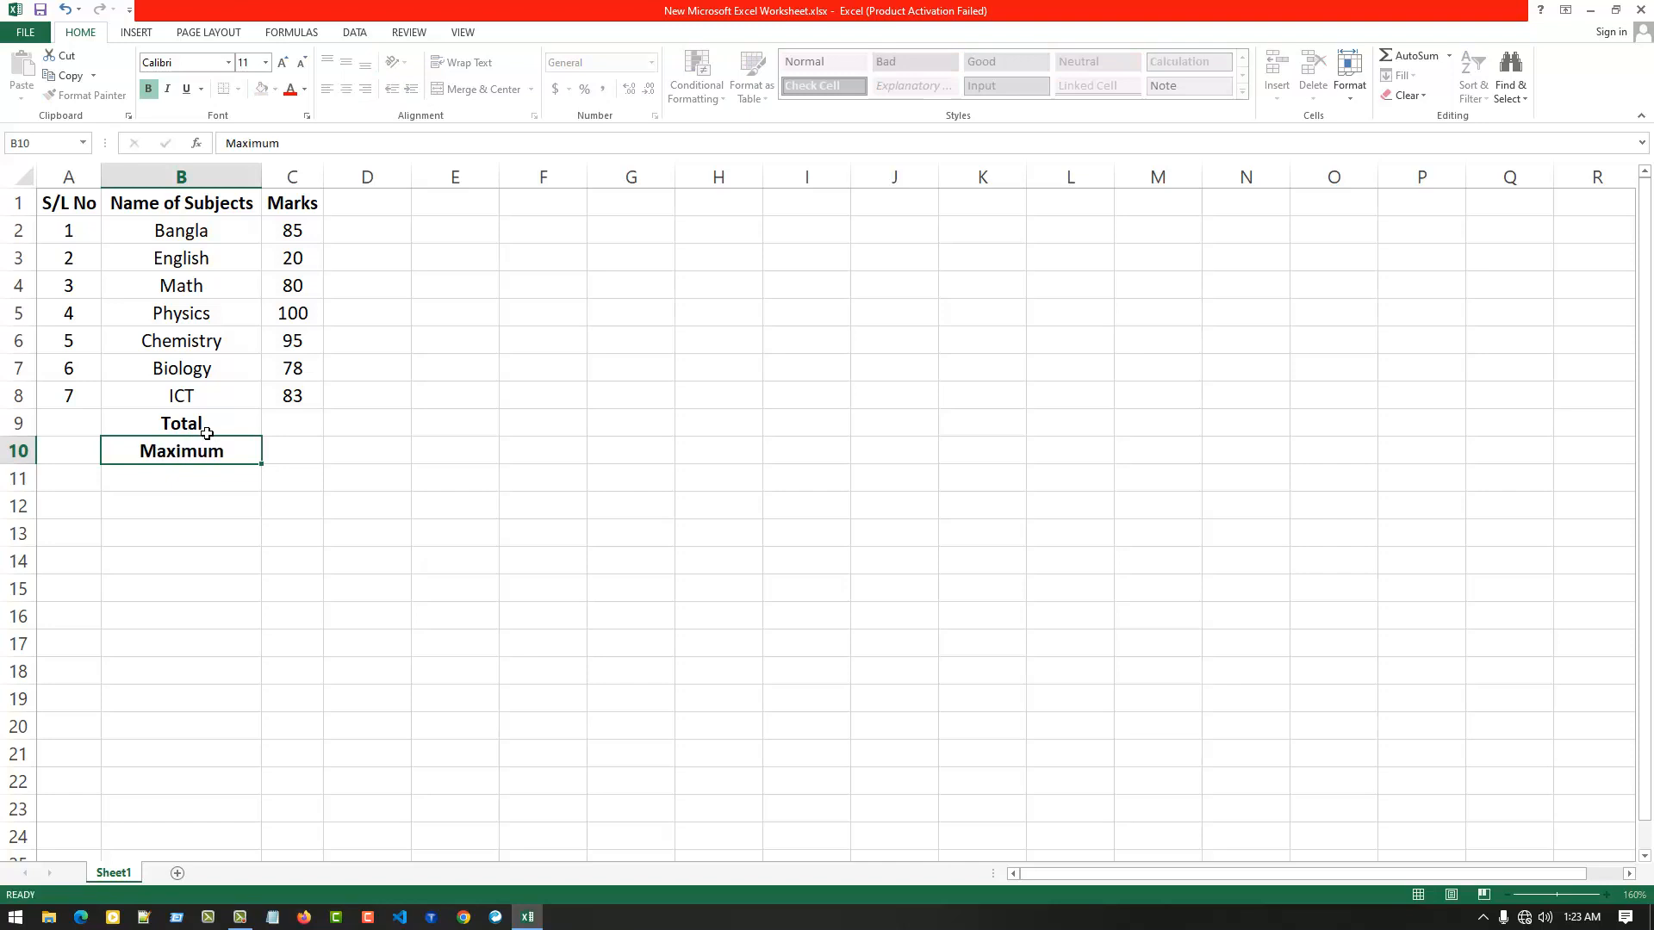
pyautogui.press('Return')
pyautogui.write('Minimum')
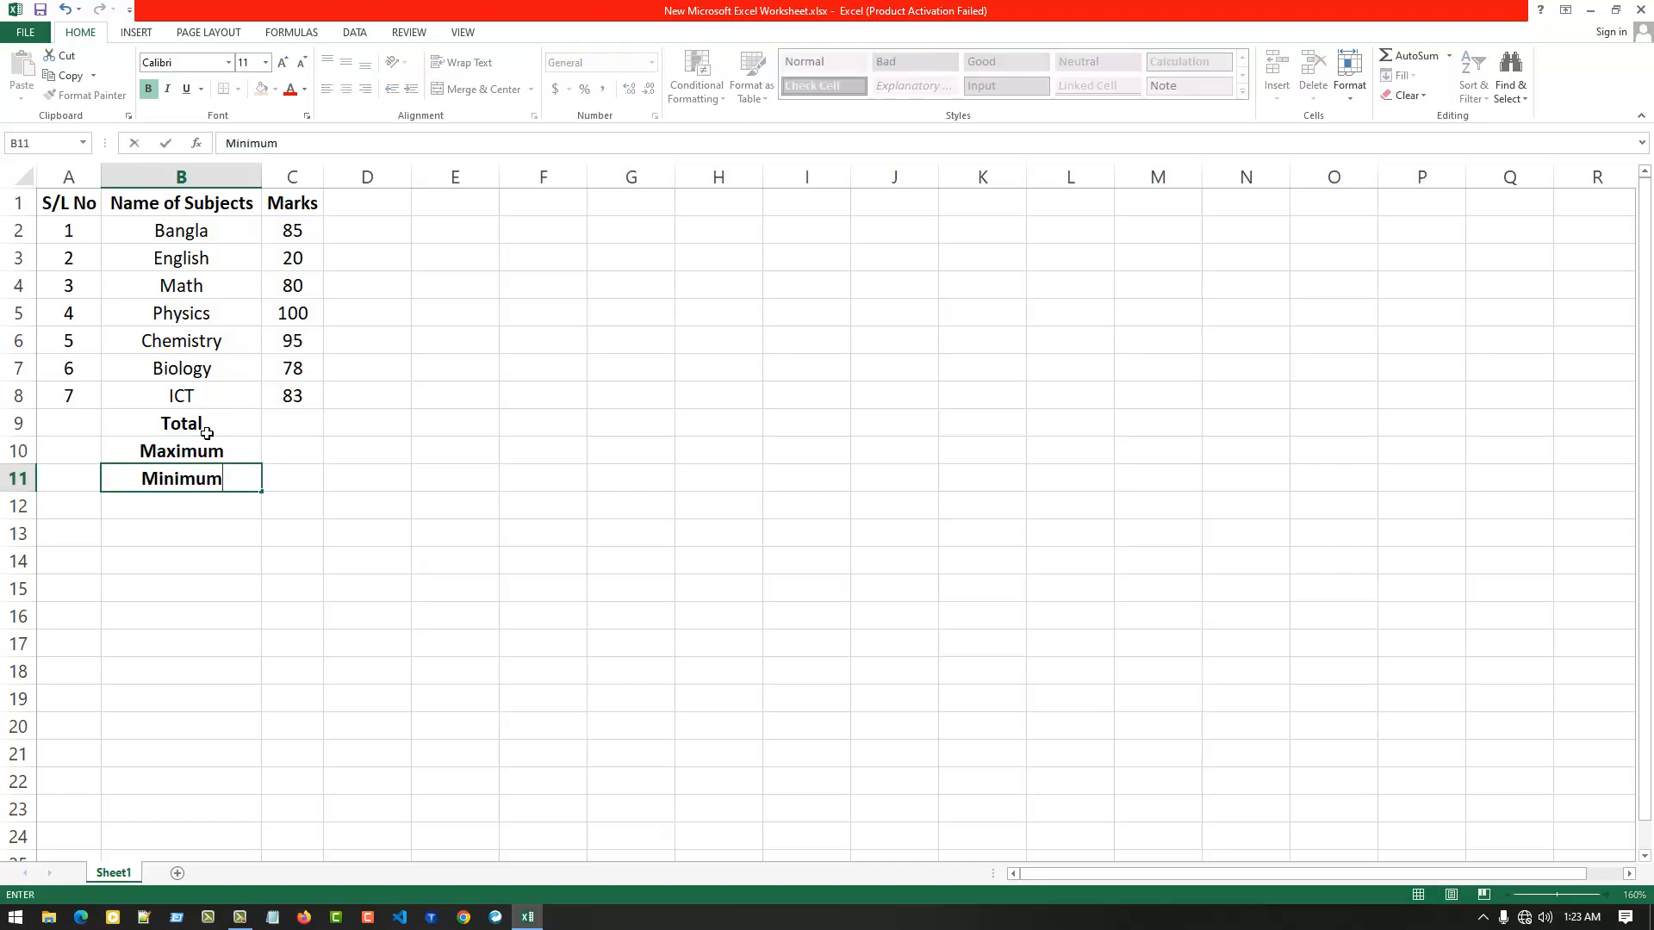
pyautogui.press('Return')
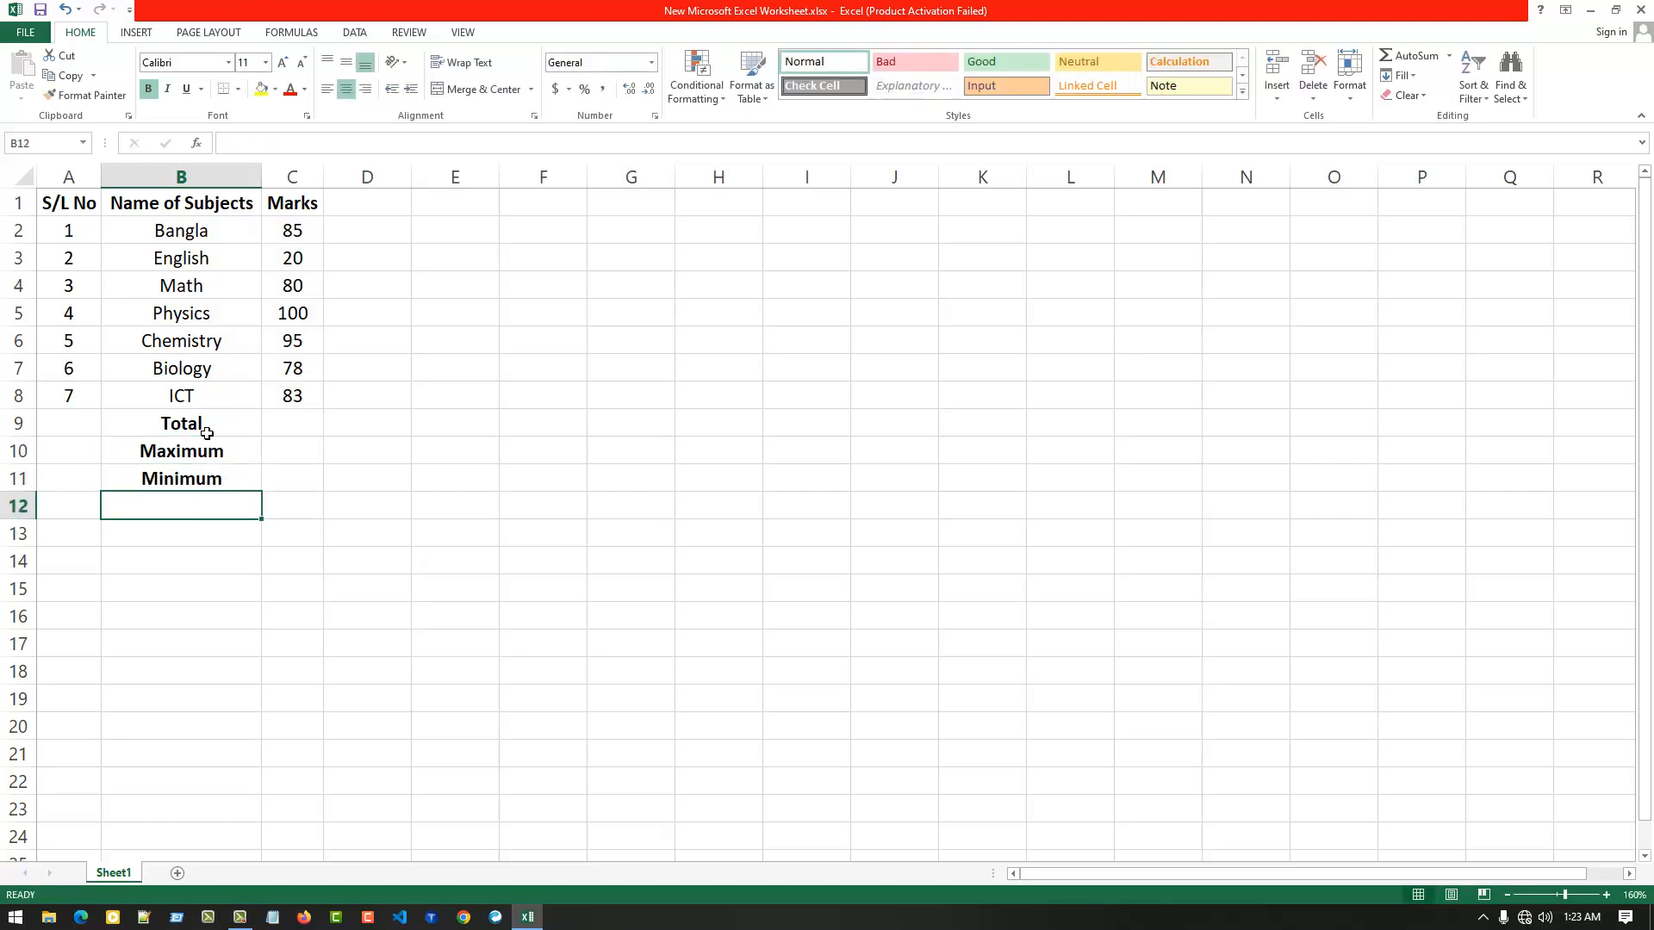
# Step: Enter the label Count in B12 below Minimum
pyautogui.write('Count')
pyautogui.hotkey('ctrl', 'Return')
pyautogui.press('Return')
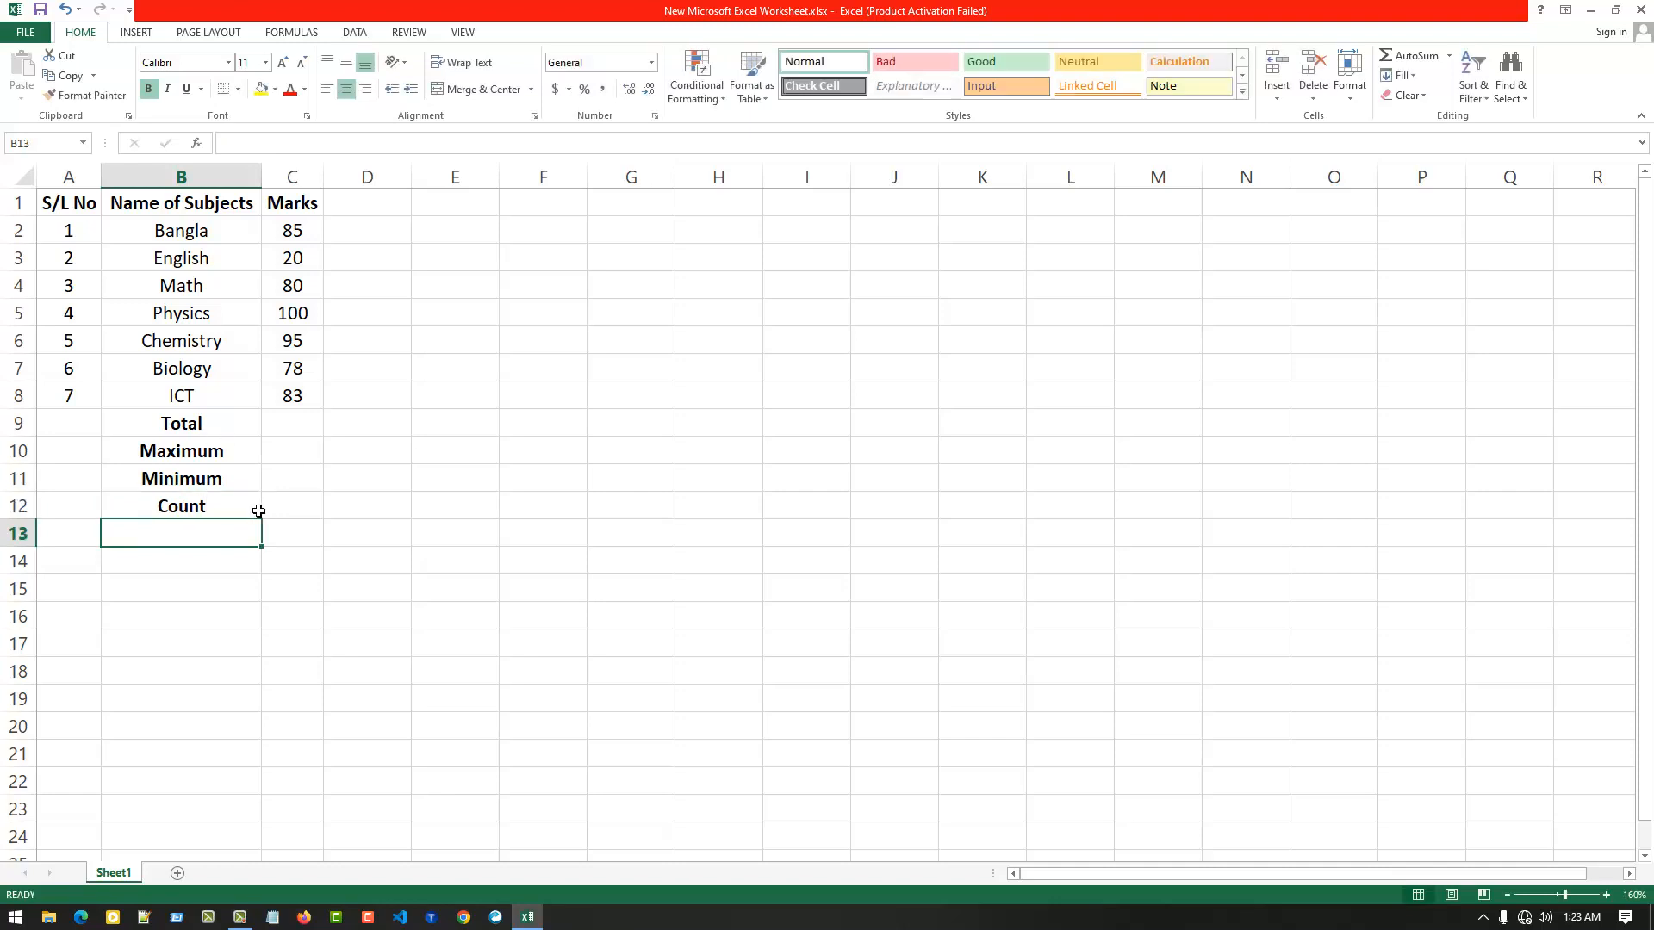
# Step: Total the marks in C9 with an AutoSum SUM formula over C2:C8
pyautogui.click(293, 427)
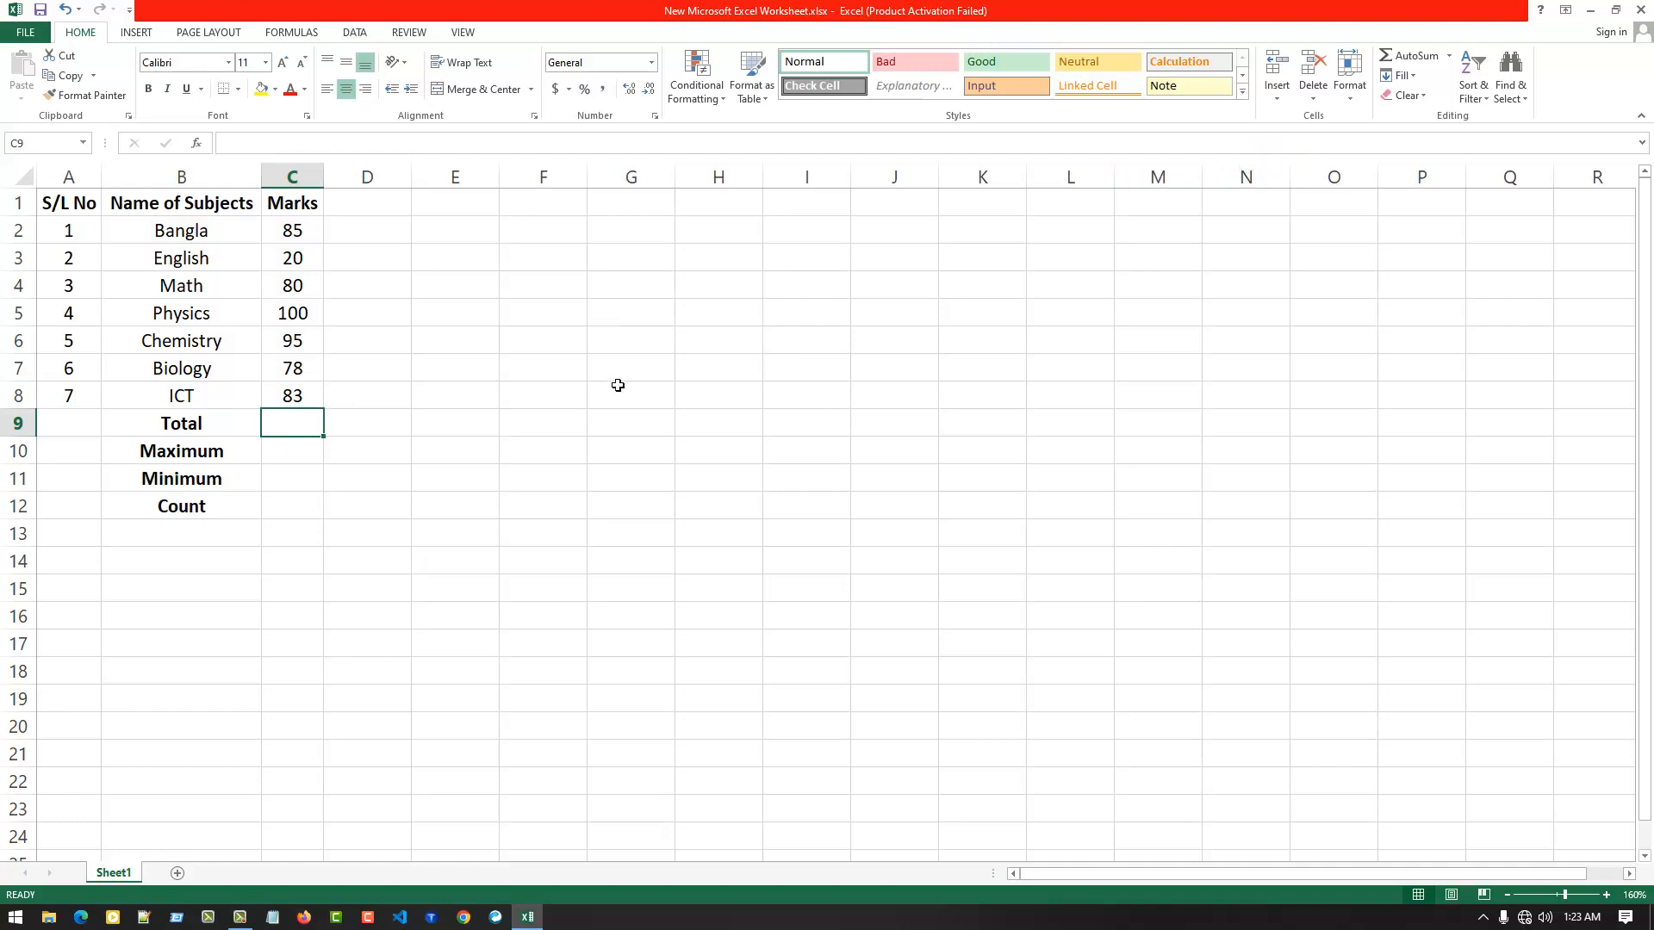
pyautogui.moveTo(293, 231); pyautogui.dragTo(318, 424)
pyautogui.click(298, 432)
pyautogui.click(1450, 57)
pyautogui.click(1441, 80)
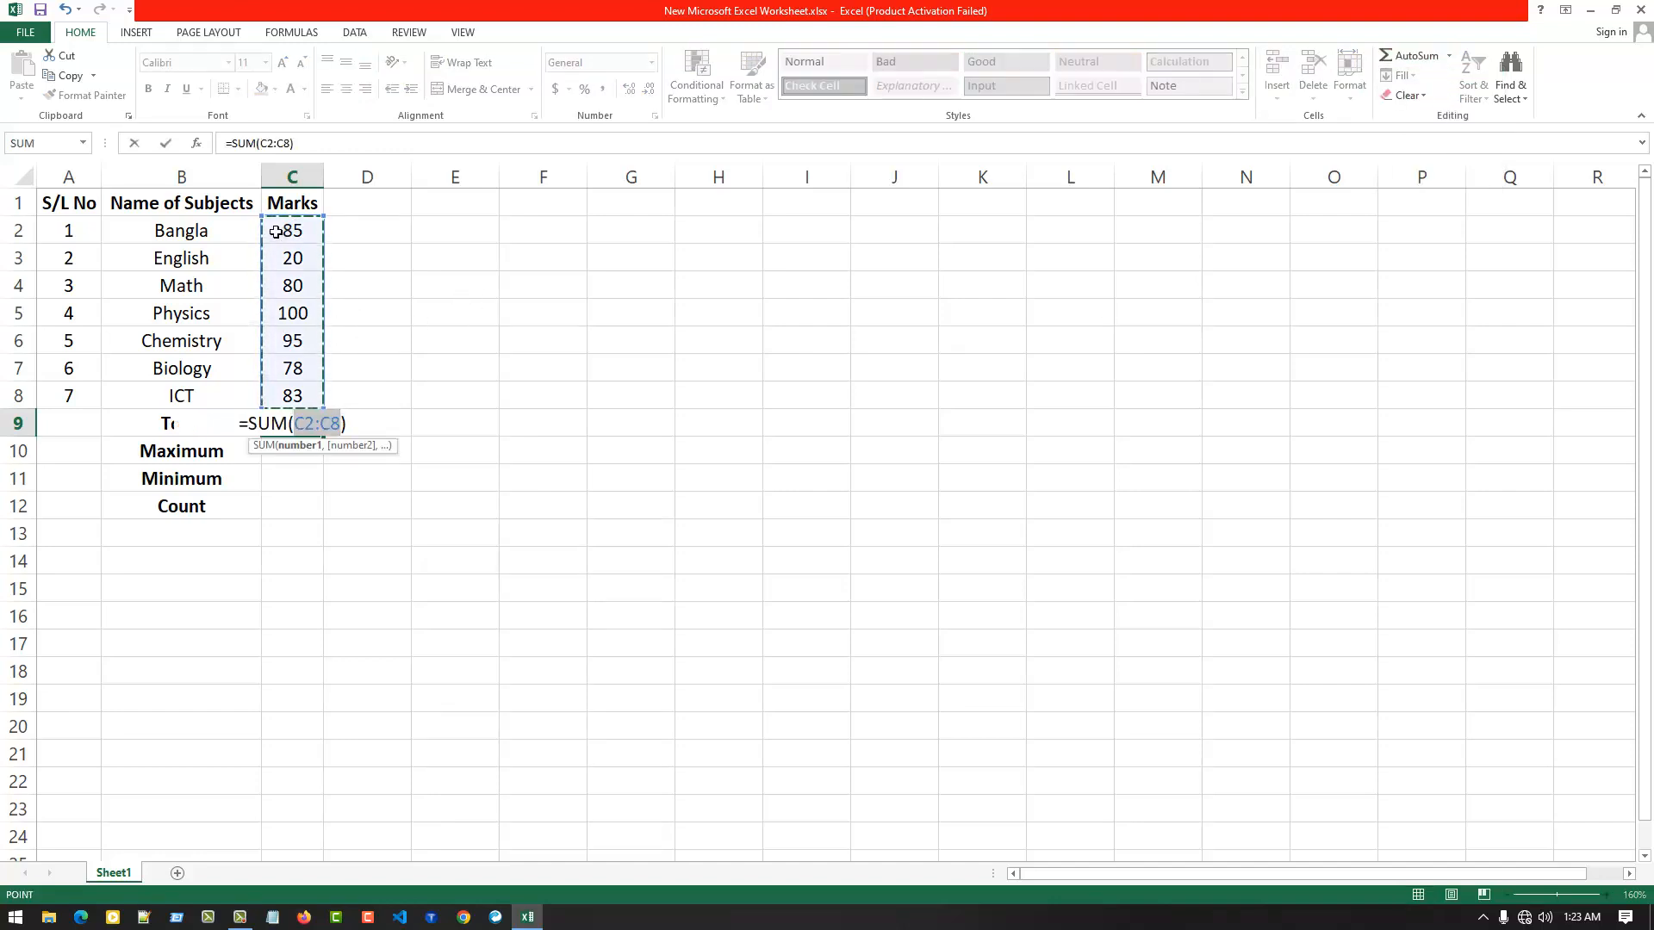
pyautogui.moveTo(284, 231); pyautogui.dragTo(293, 399)
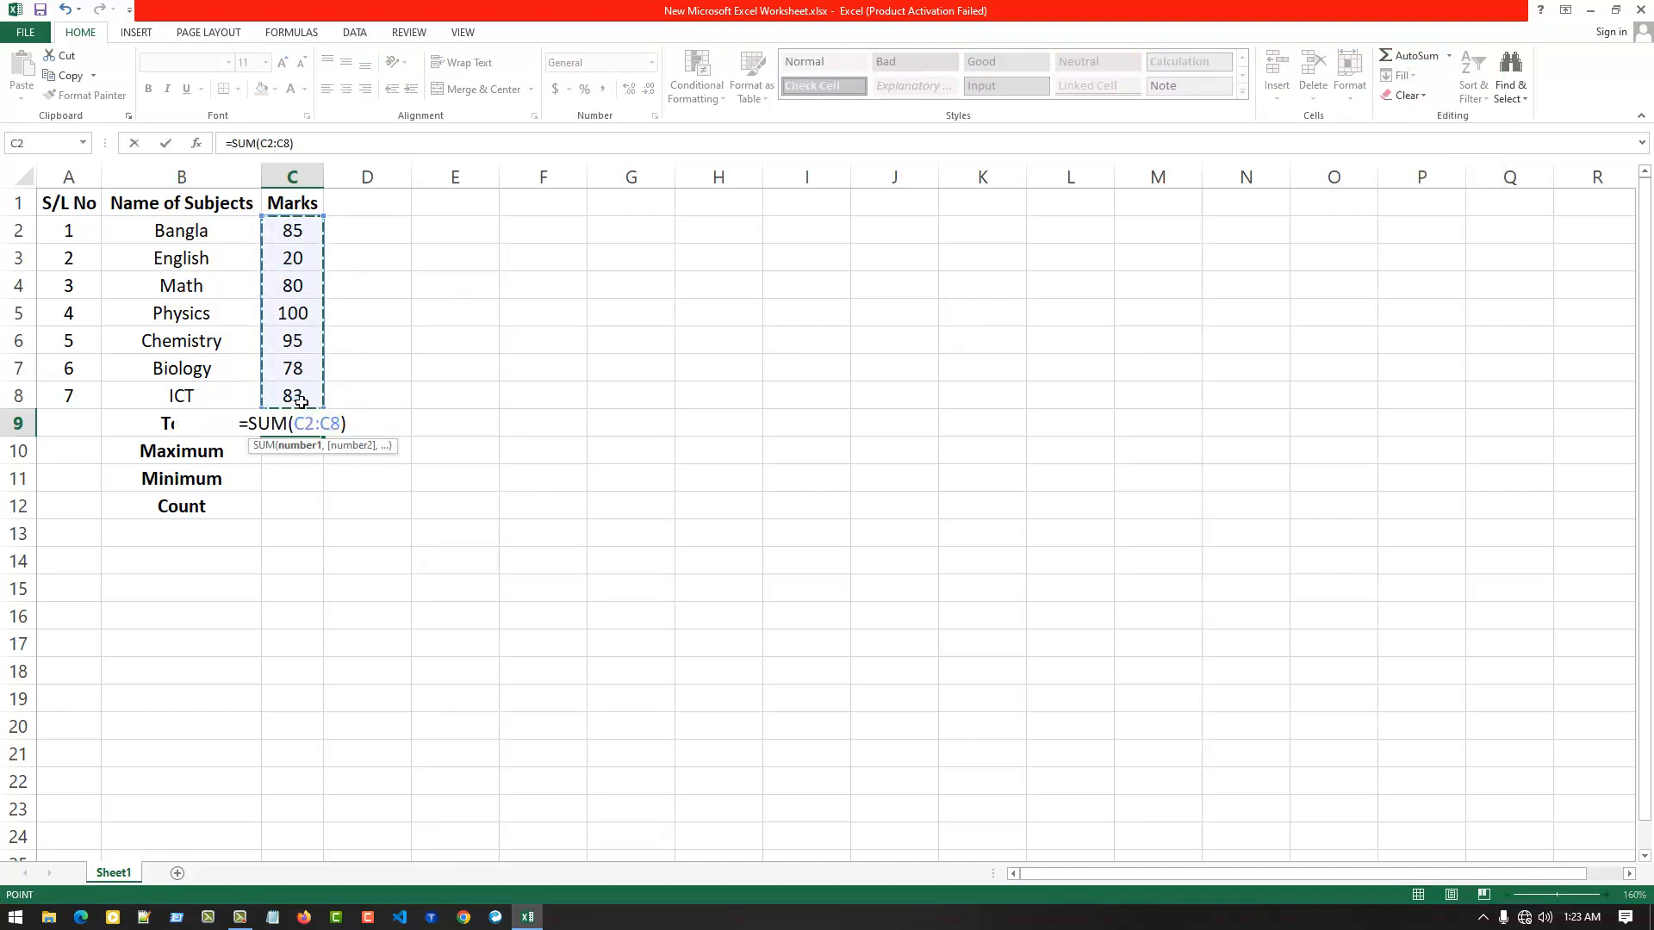
pyautogui.press('Return')
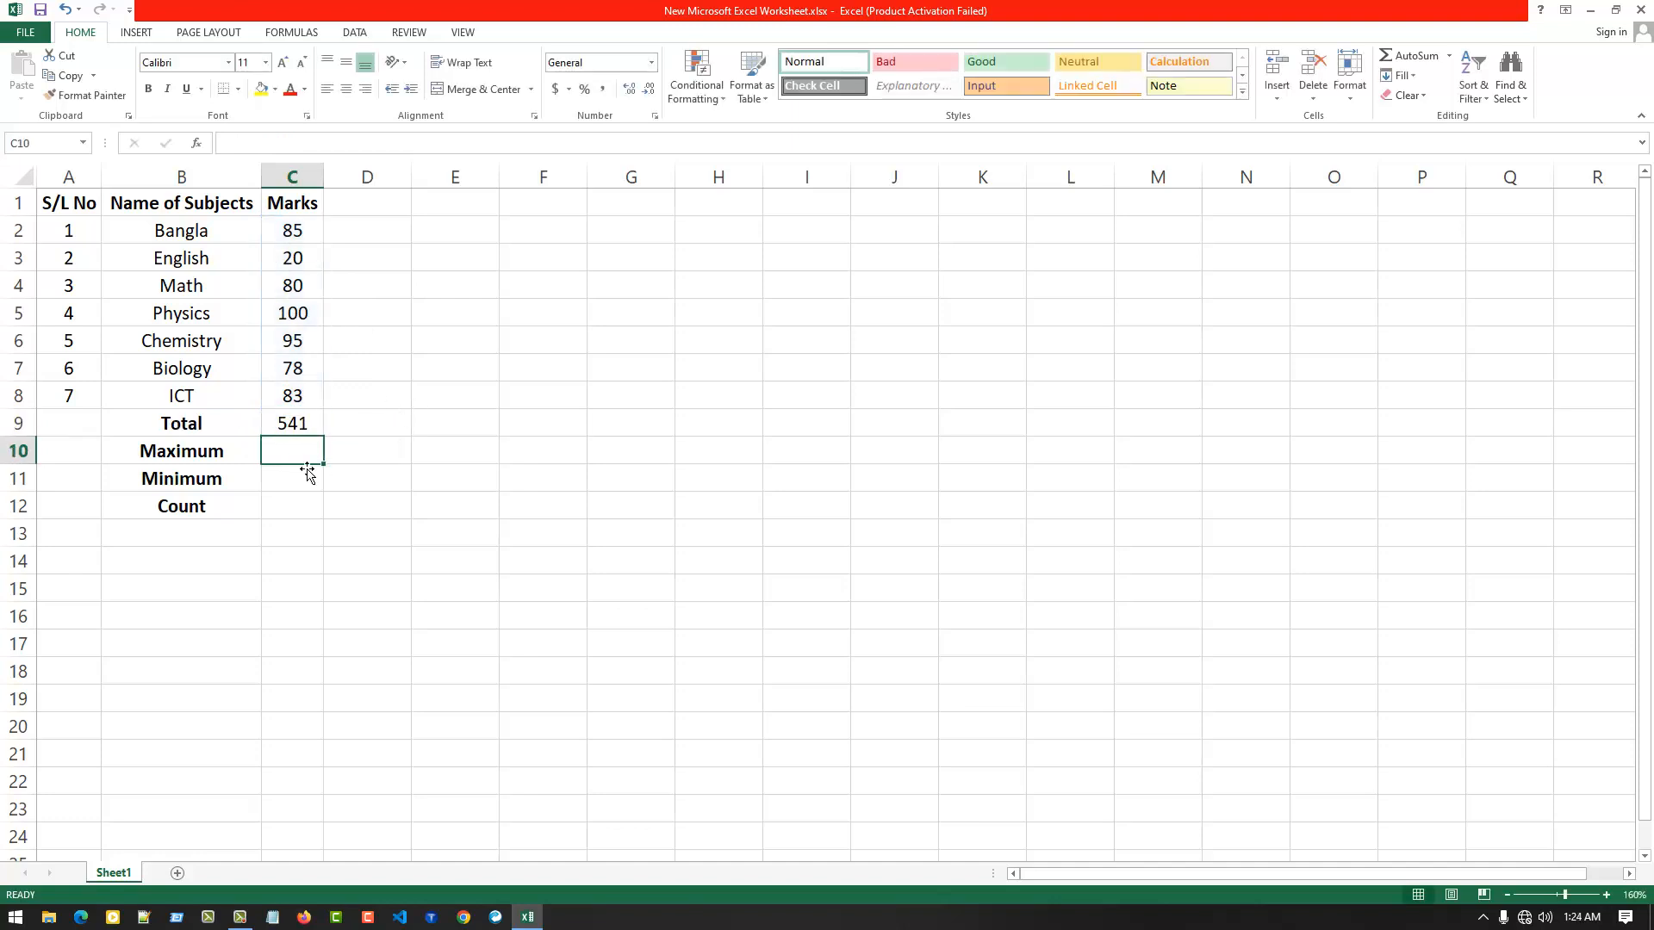
# Step: Review the Total formula in C9 and change the Physics mark in C5 to 90
pyautogui.click(295, 427)
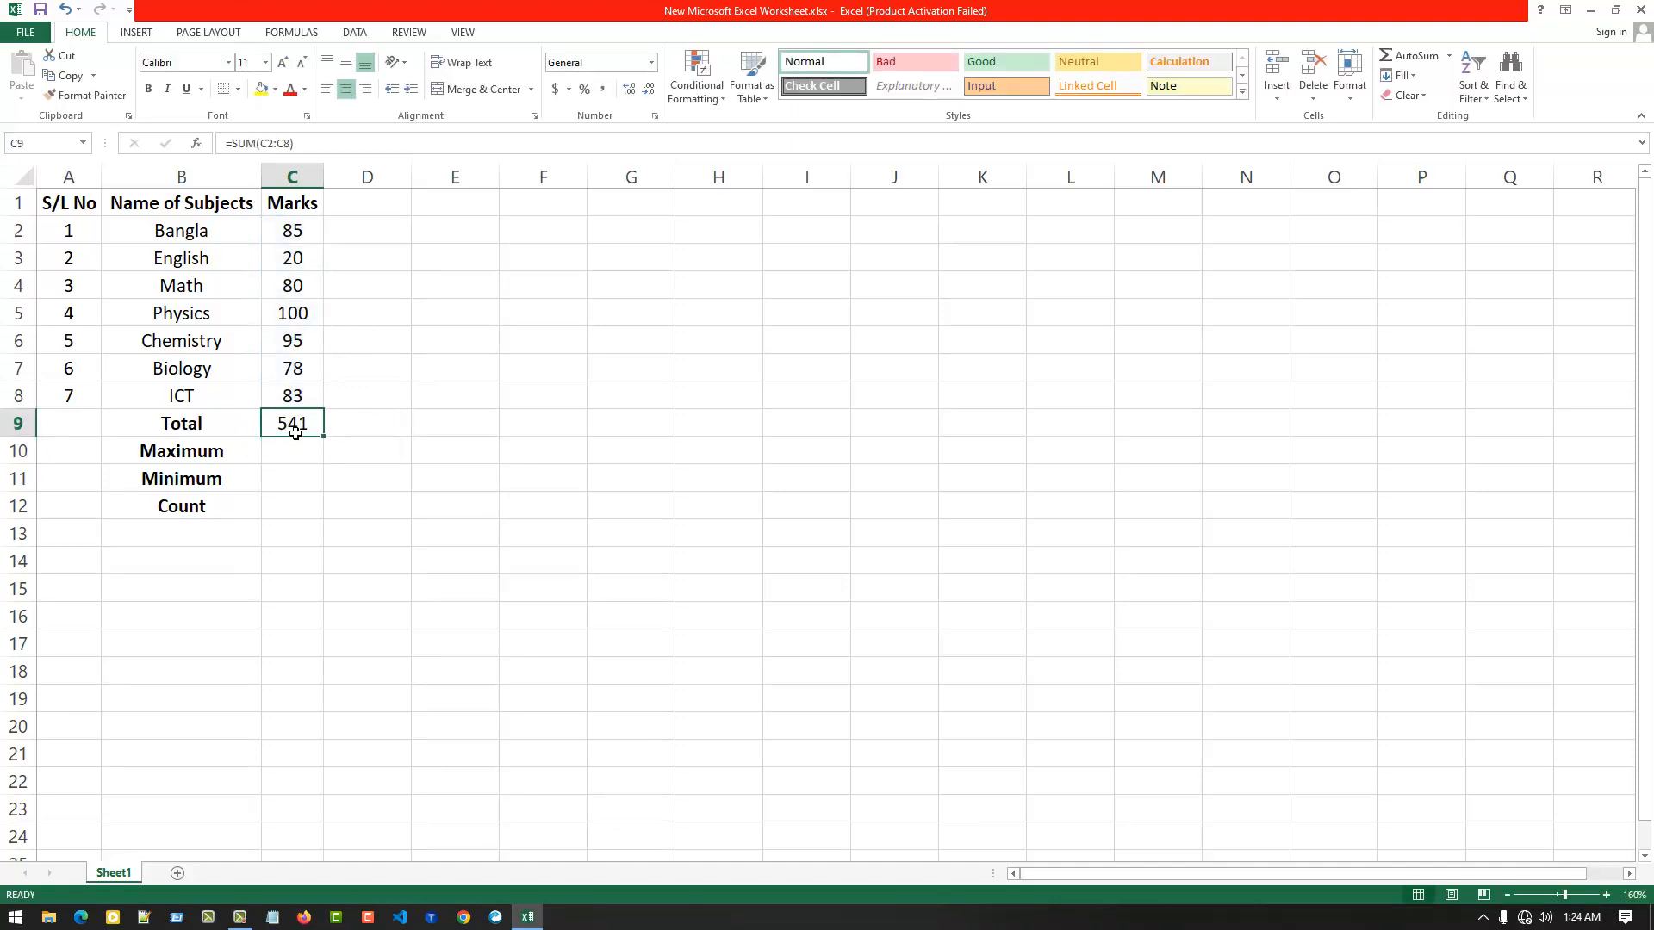
pyautogui.click(301, 316)
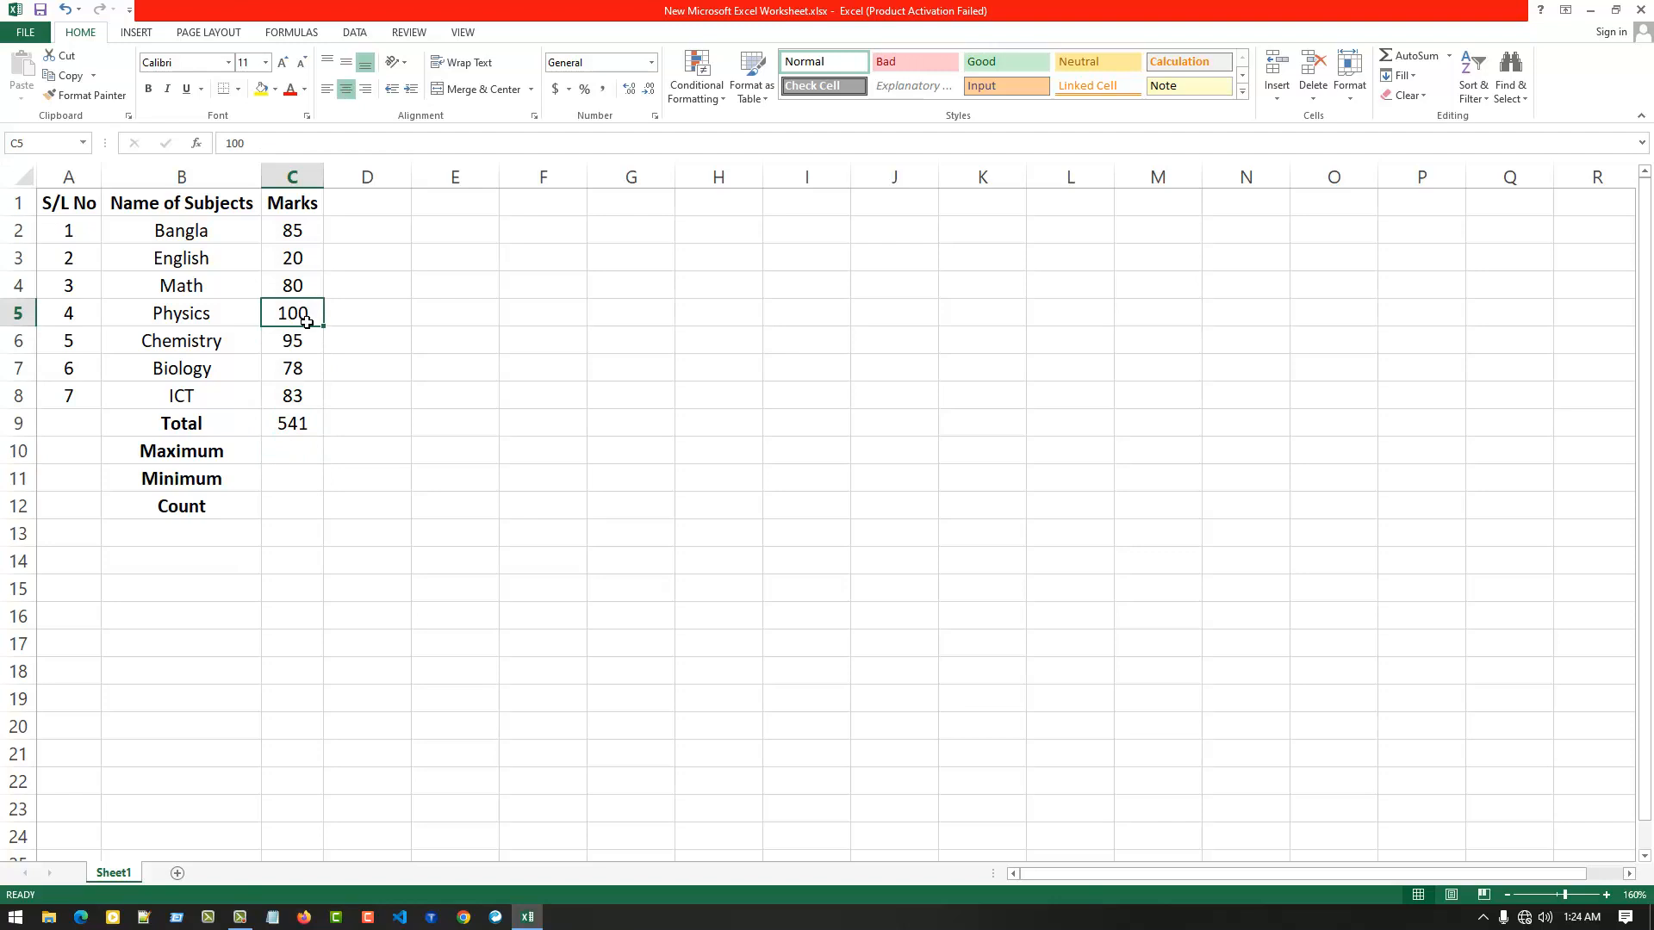
pyautogui.write('90')
pyautogui.press('Return')
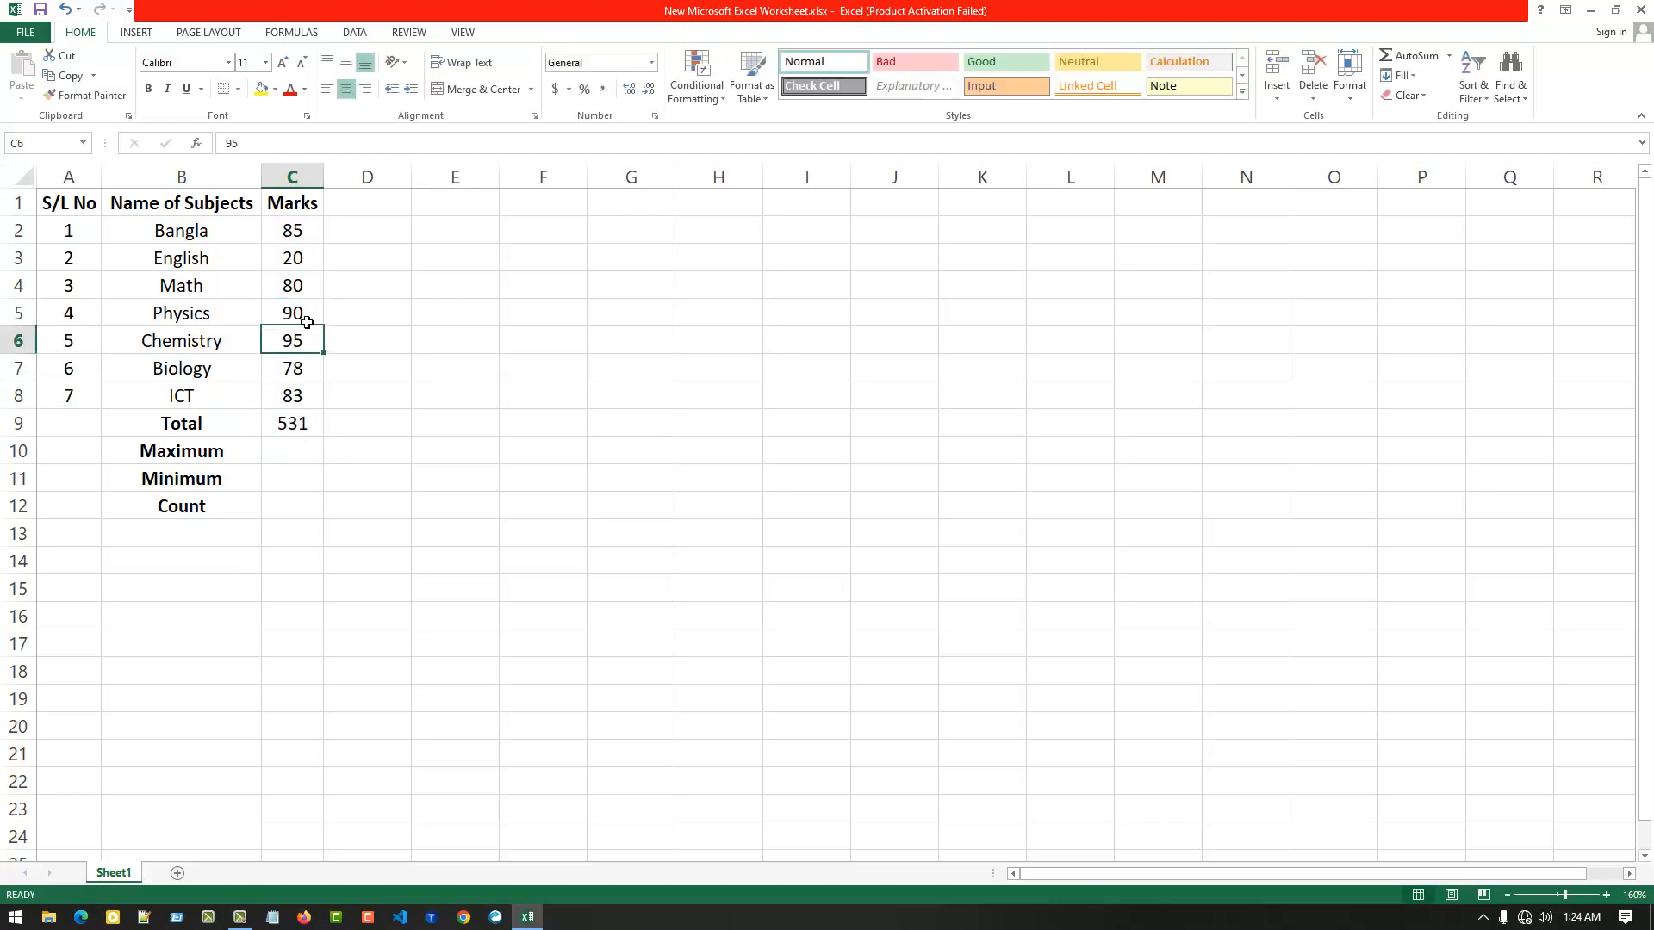
# Step: Find the highest mark in C10 with an AutoSum MAX formula over C2:C8
pyautogui.click(285, 452)
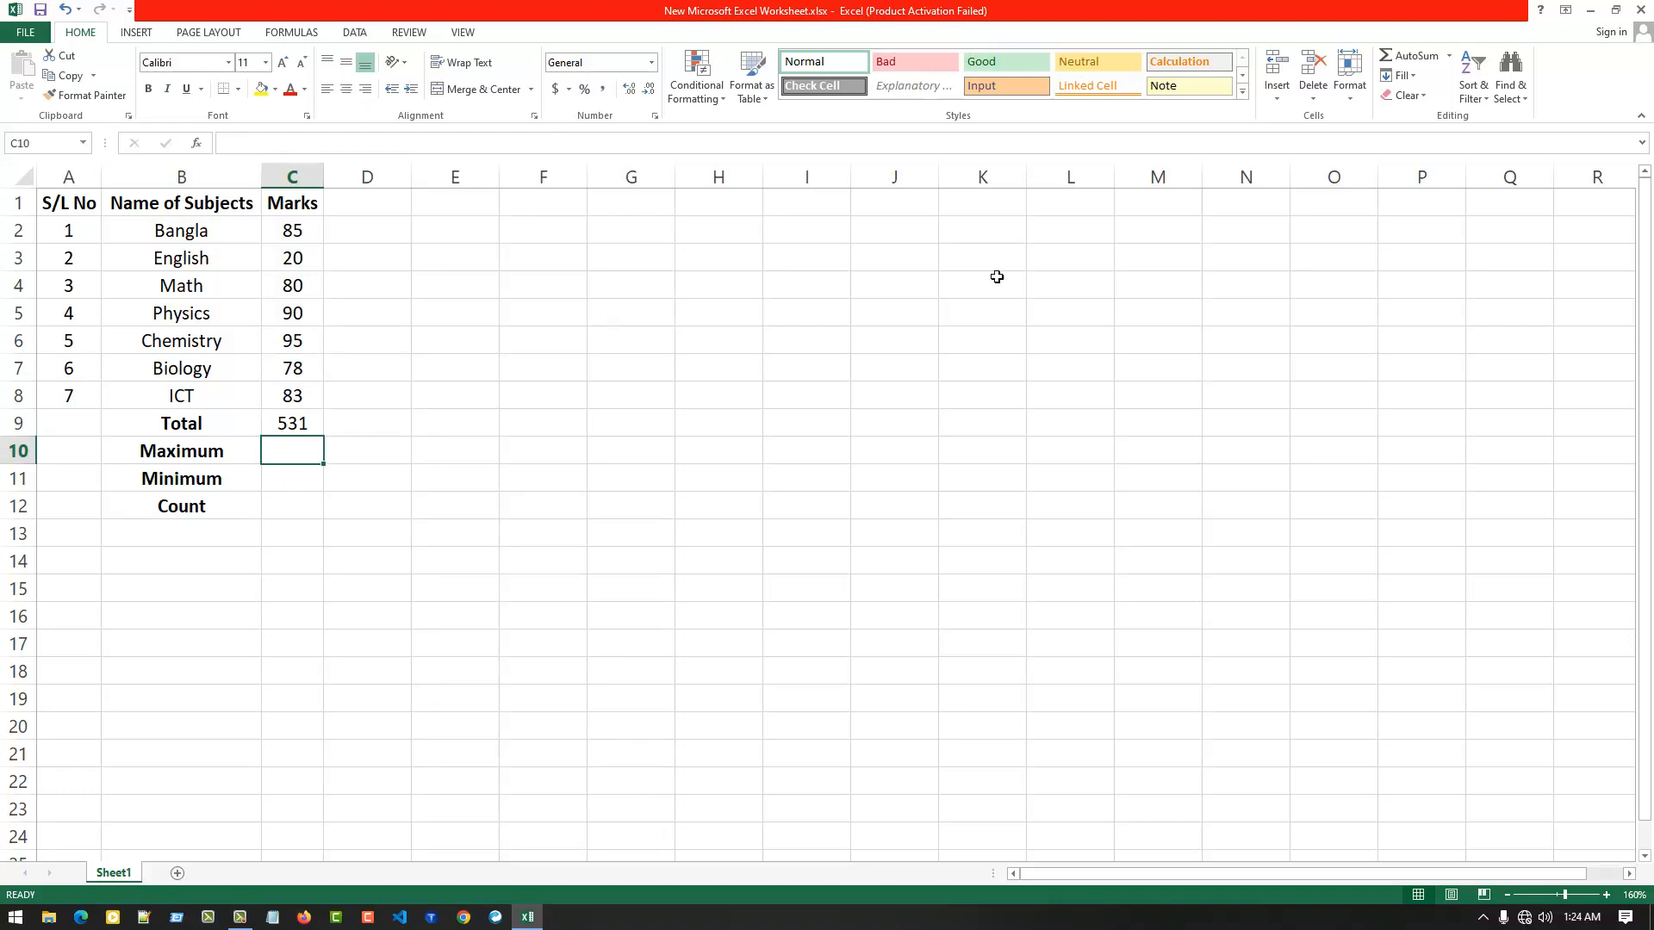
pyautogui.click(1449, 56)
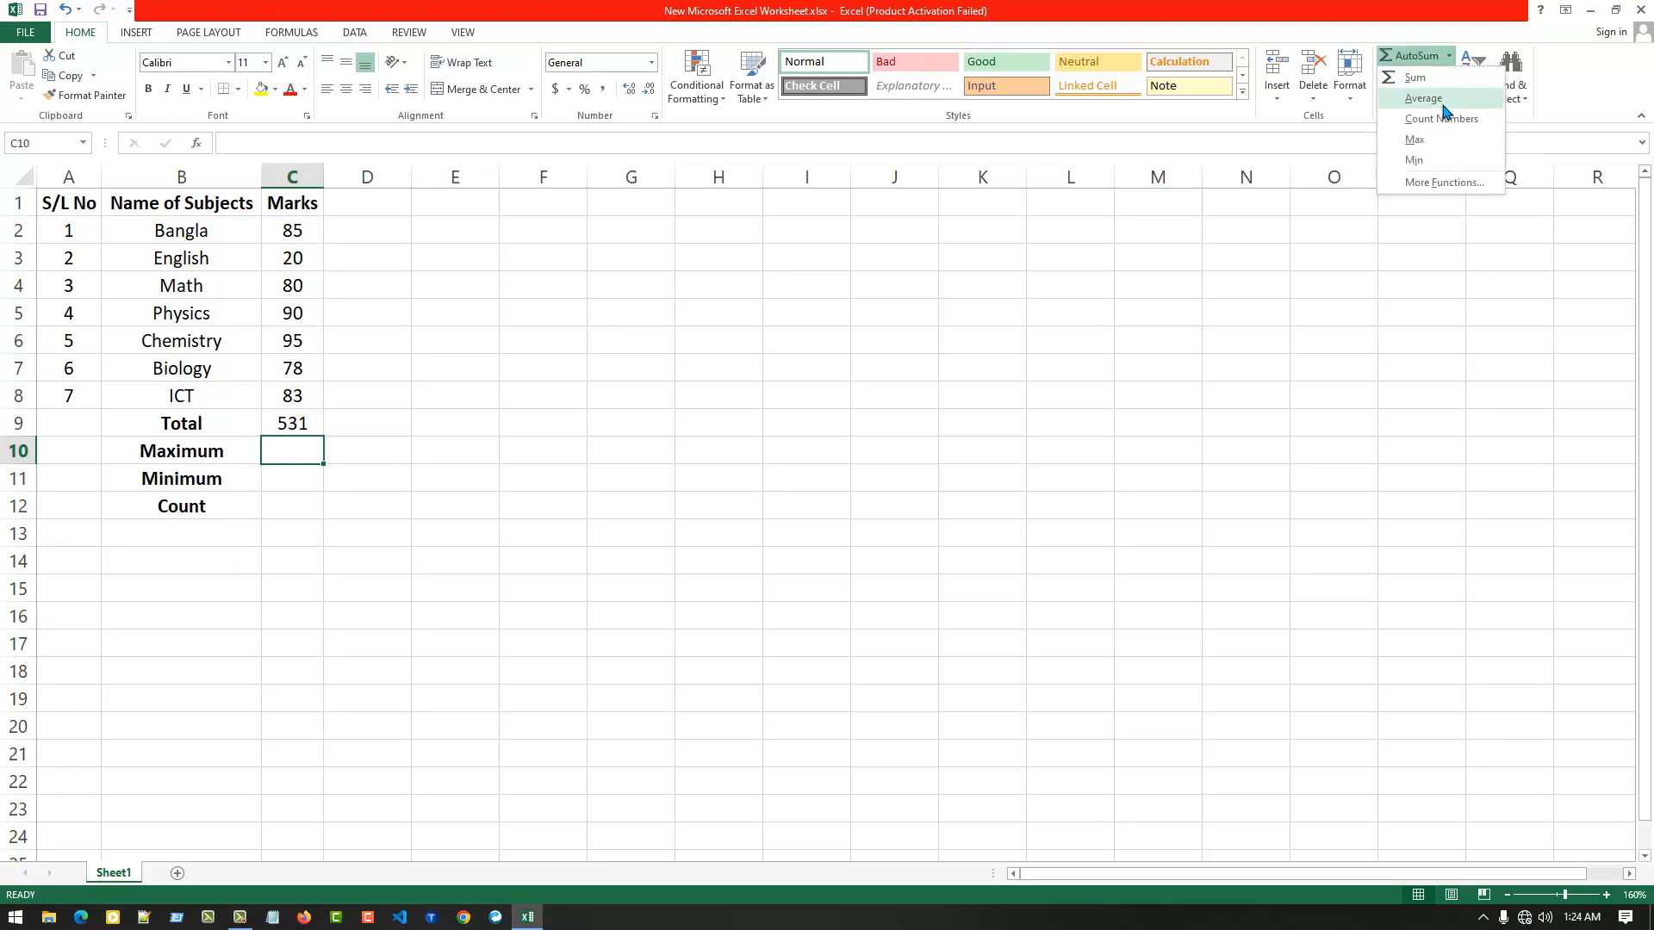
pyautogui.click(1451, 139)
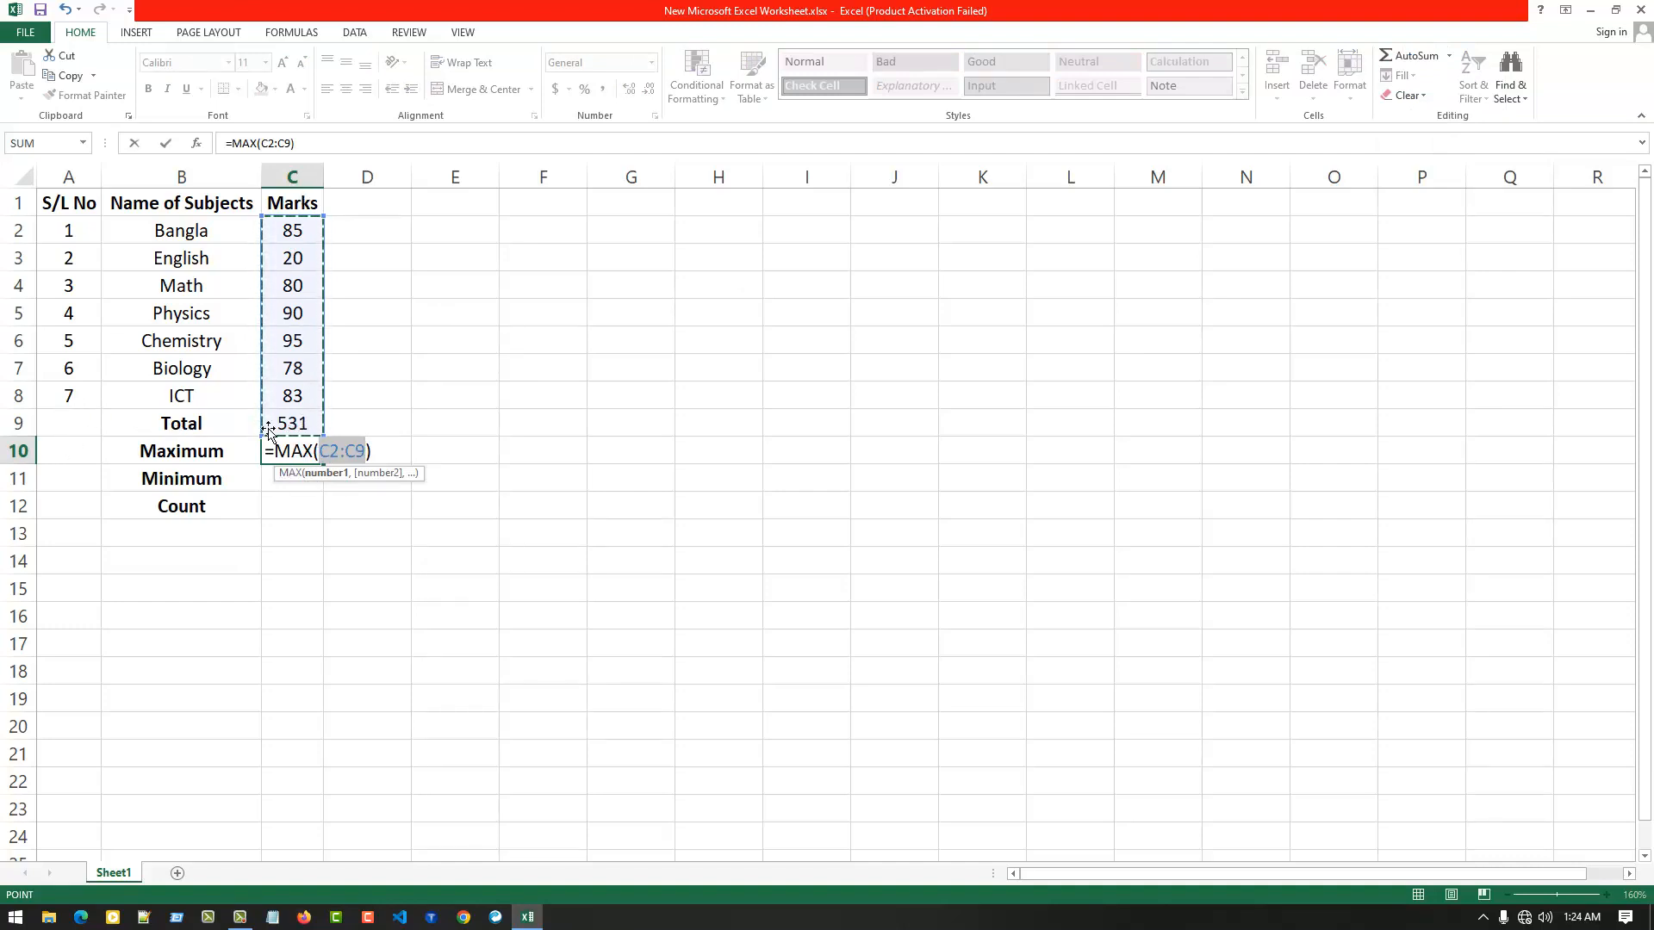
pyautogui.moveTo(293, 235); pyautogui.dragTo(304, 395)
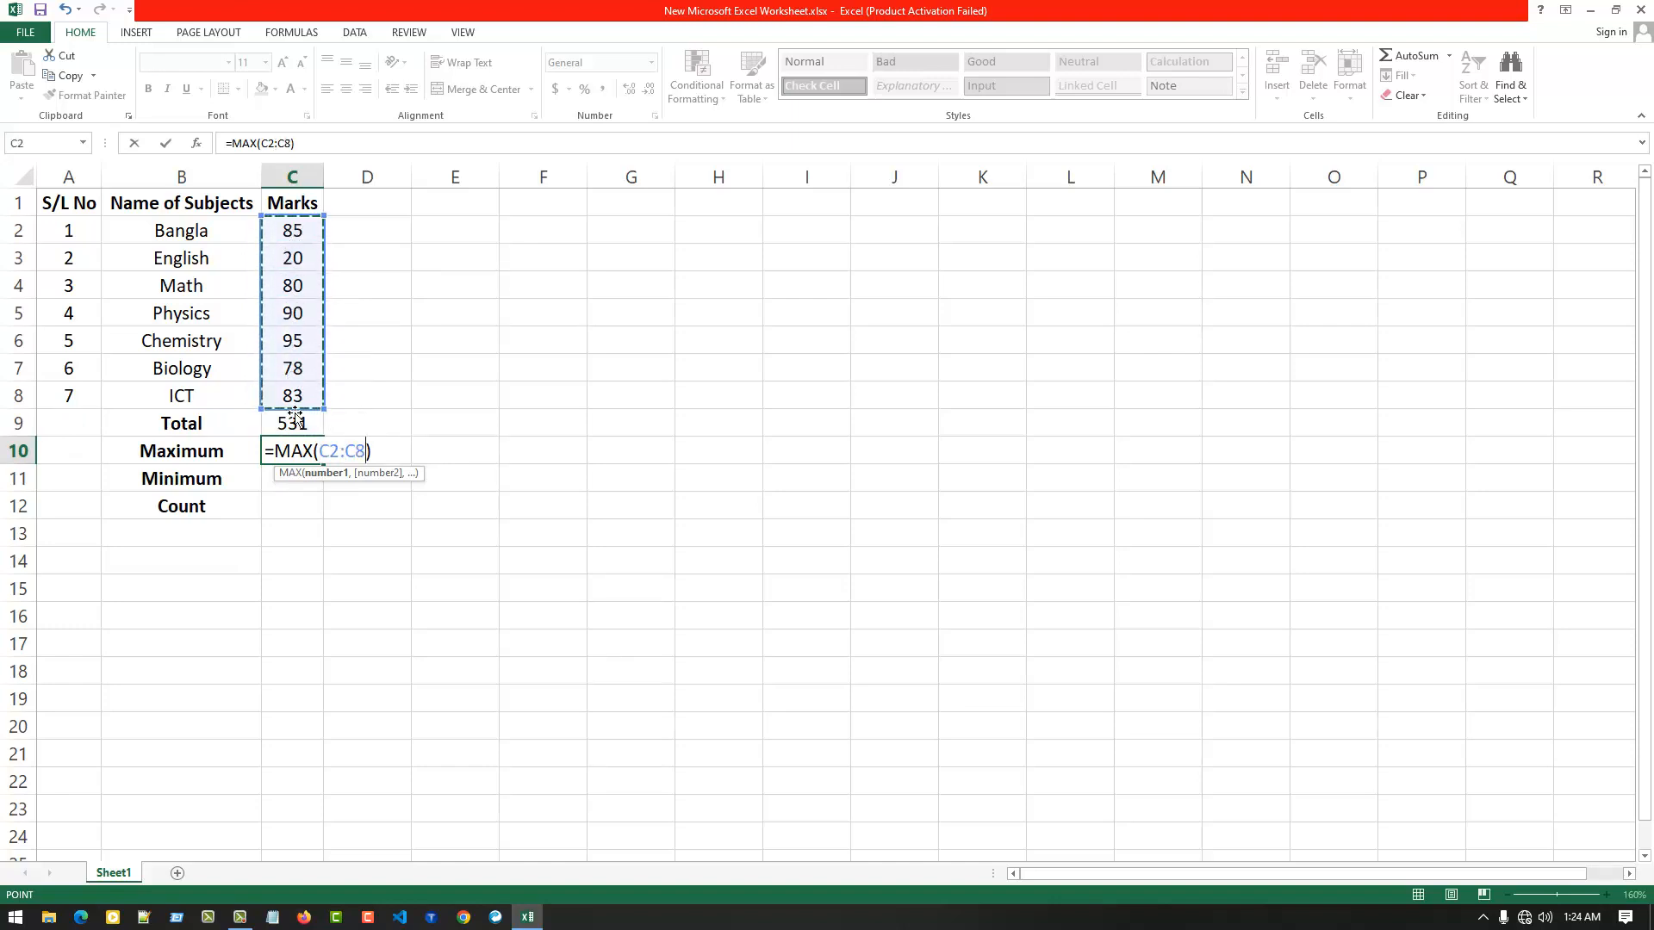
pyautogui.press('Return')
pyautogui.press('Up')
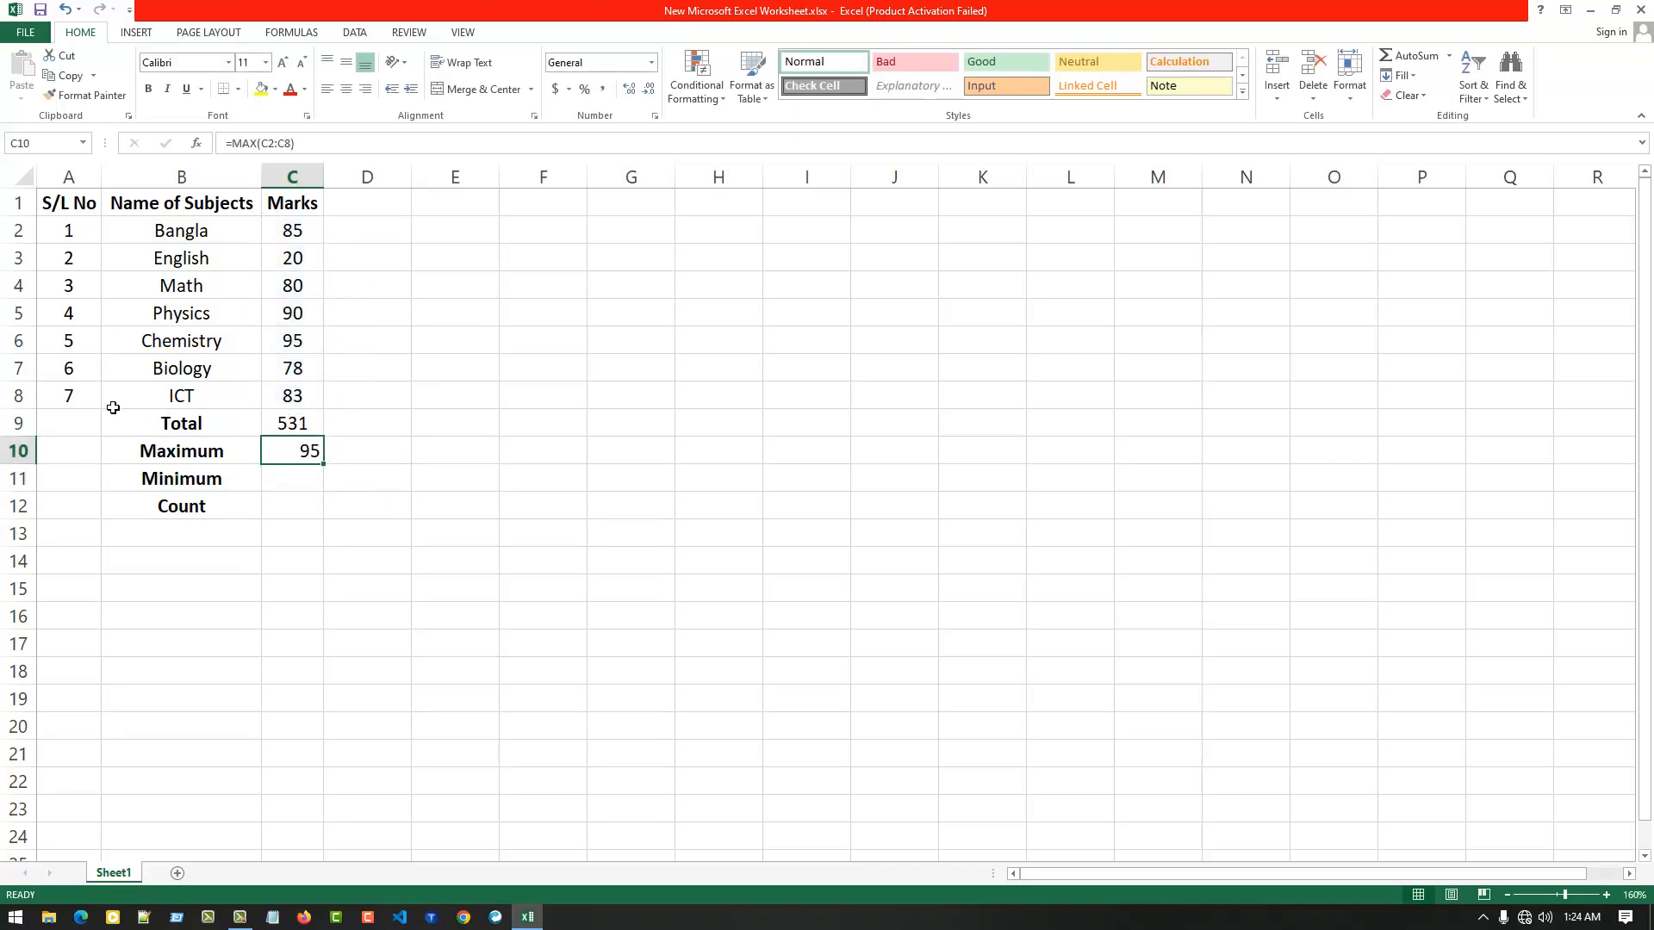
# Step: Change the Physics mark in C5 to 102 and check the Maximum formula's result
pyautogui.click(311, 349)
pyautogui.click(289, 310)
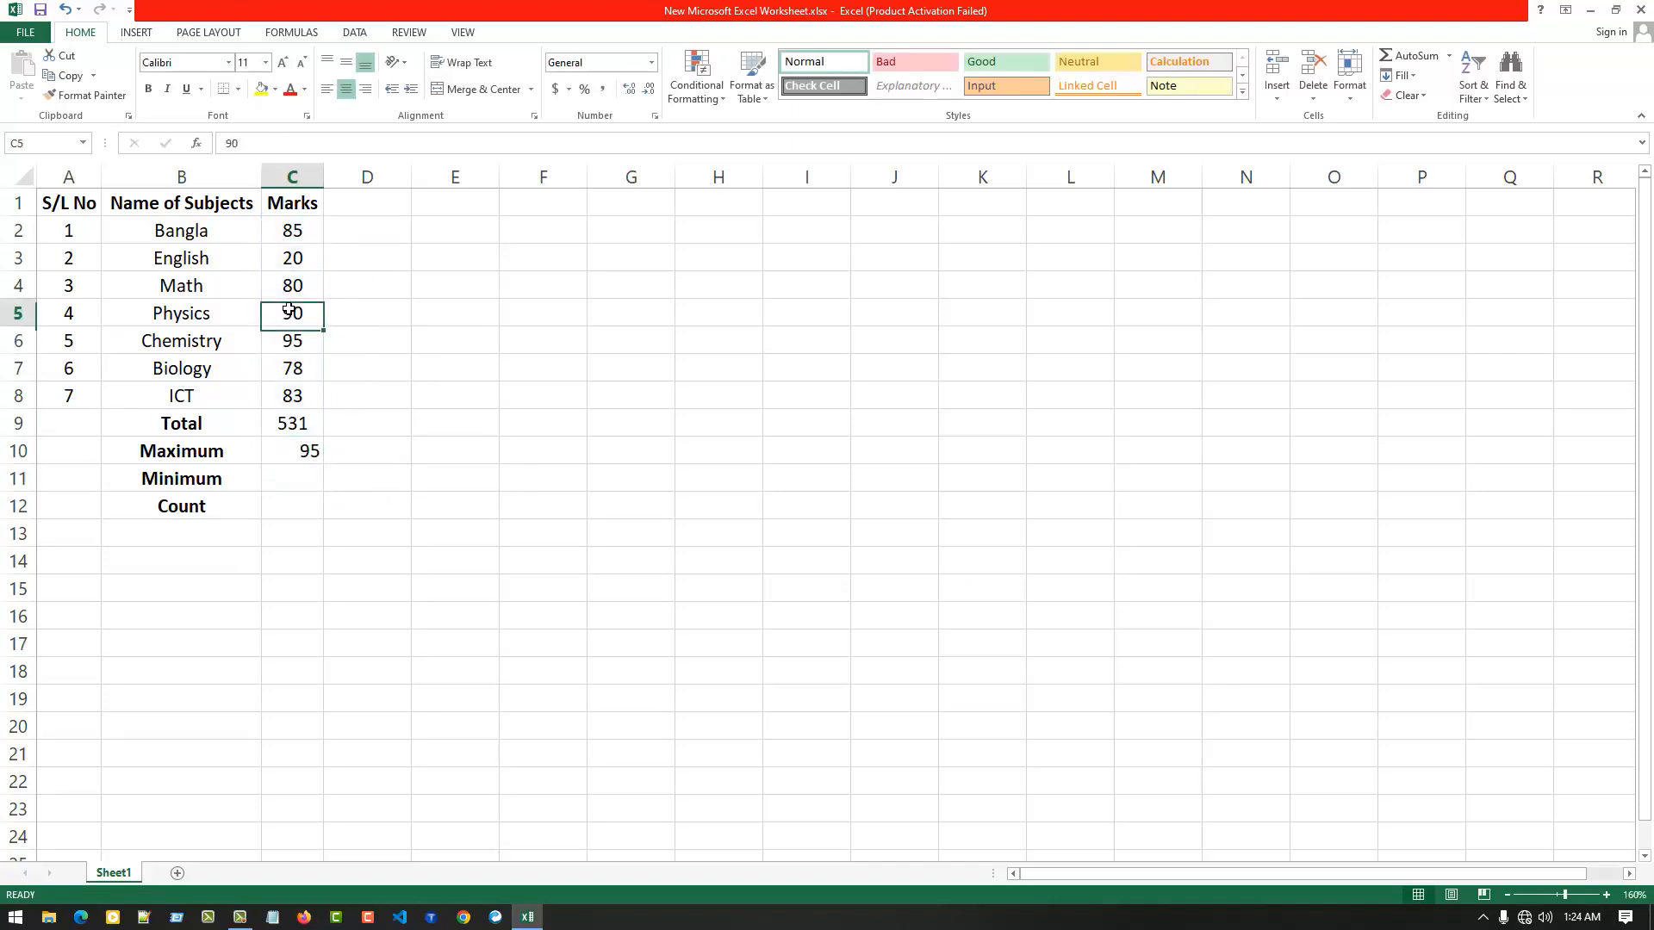
pyautogui.write('102')
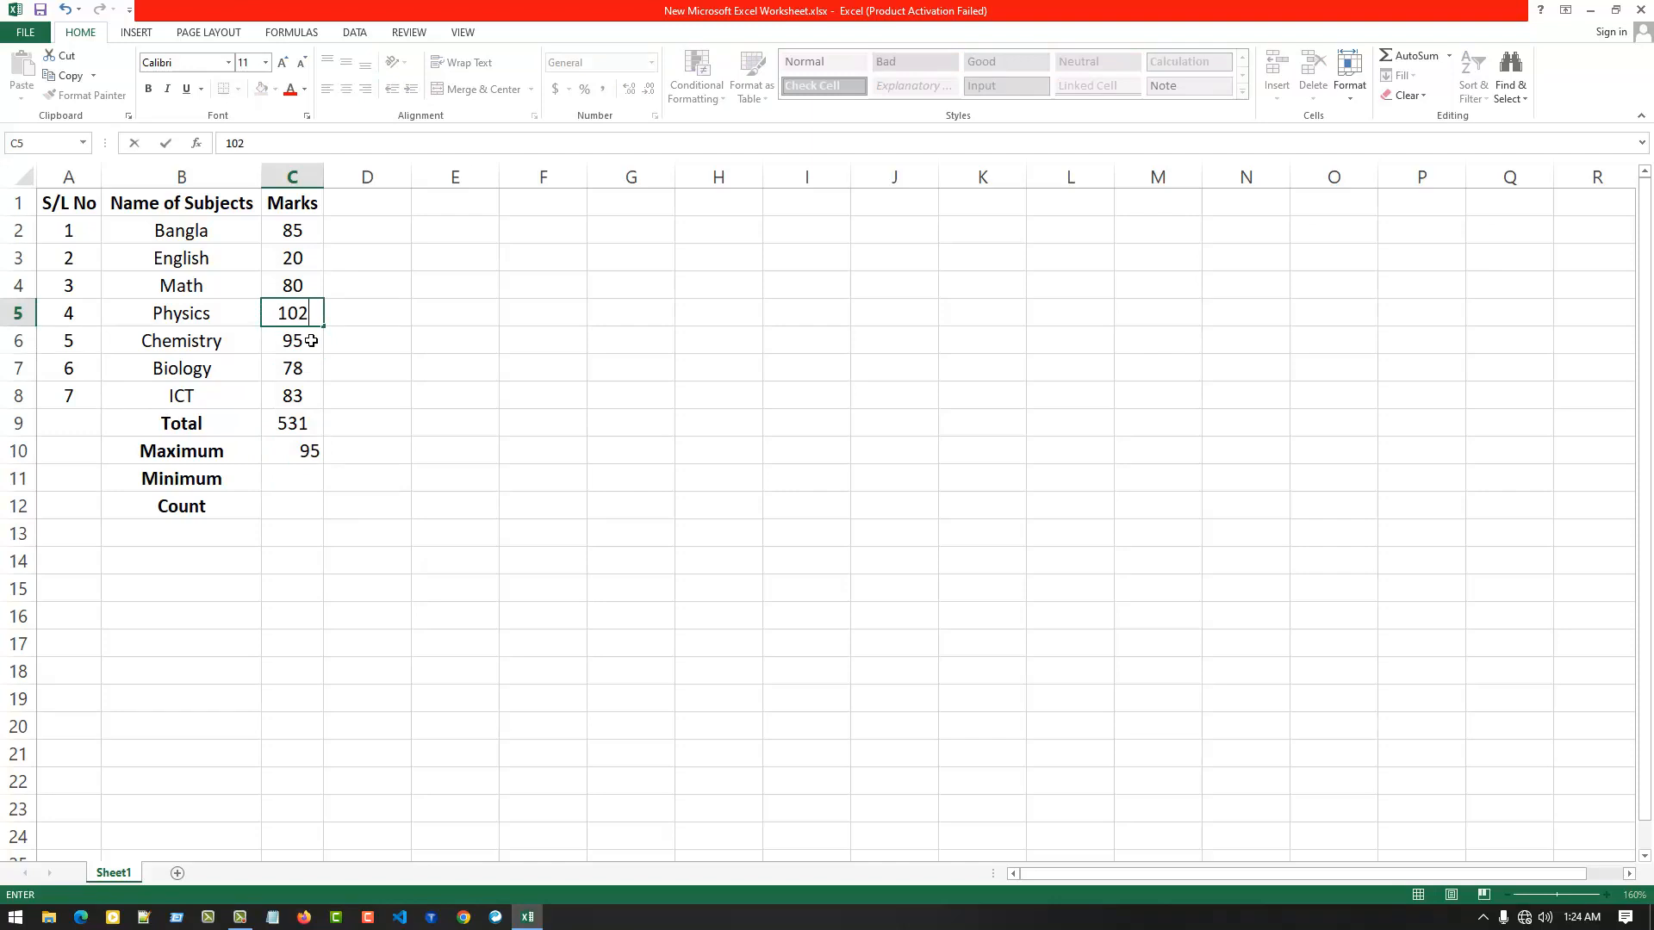
pyautogui.press('Return')
pyautogui.click(307, 458)
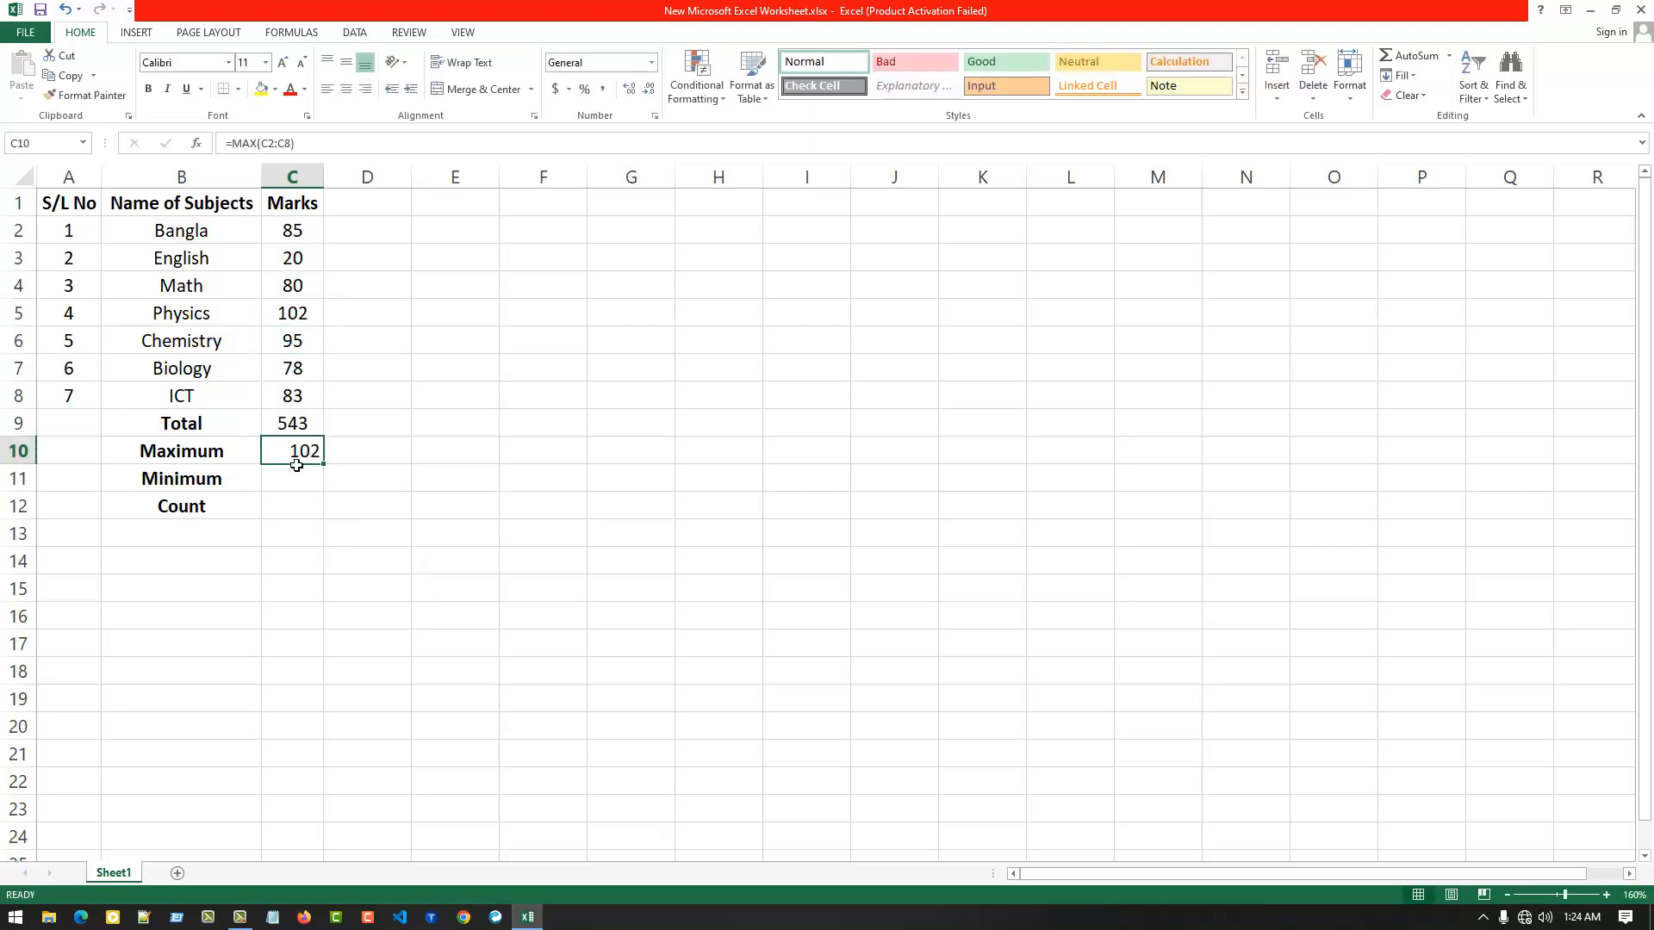
# Step: Find the lowest mark in C11 with an AutoSum MIN formula over C2:C8
pyautogui.click(299, 482)
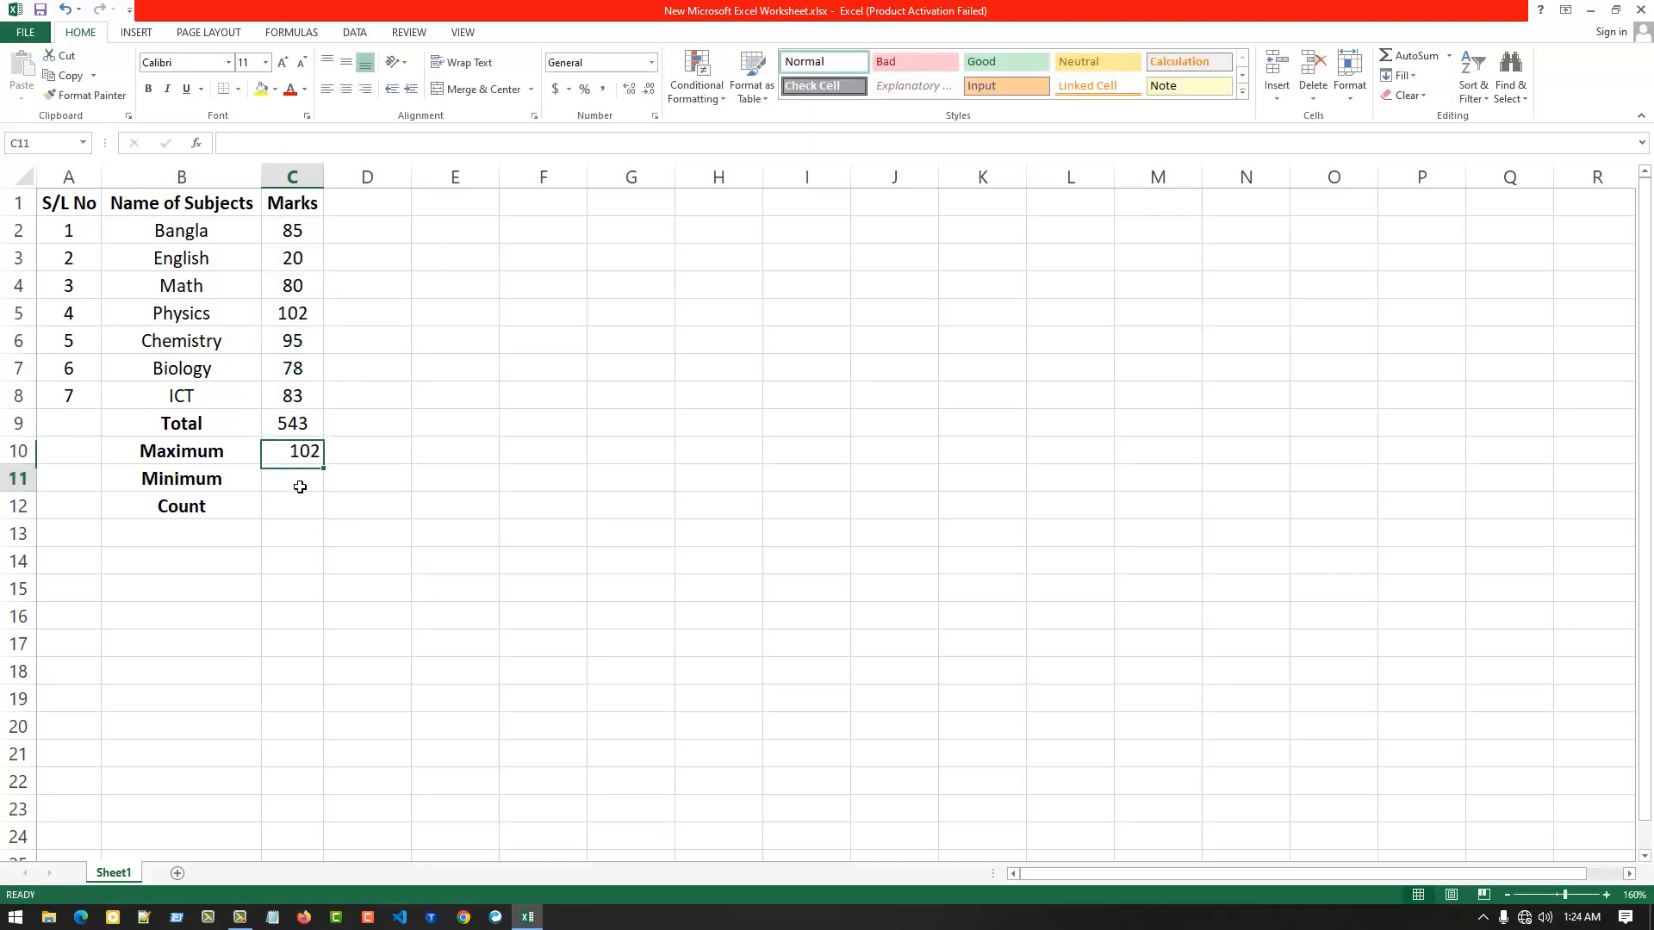
pyautogui.click(1449, 55)
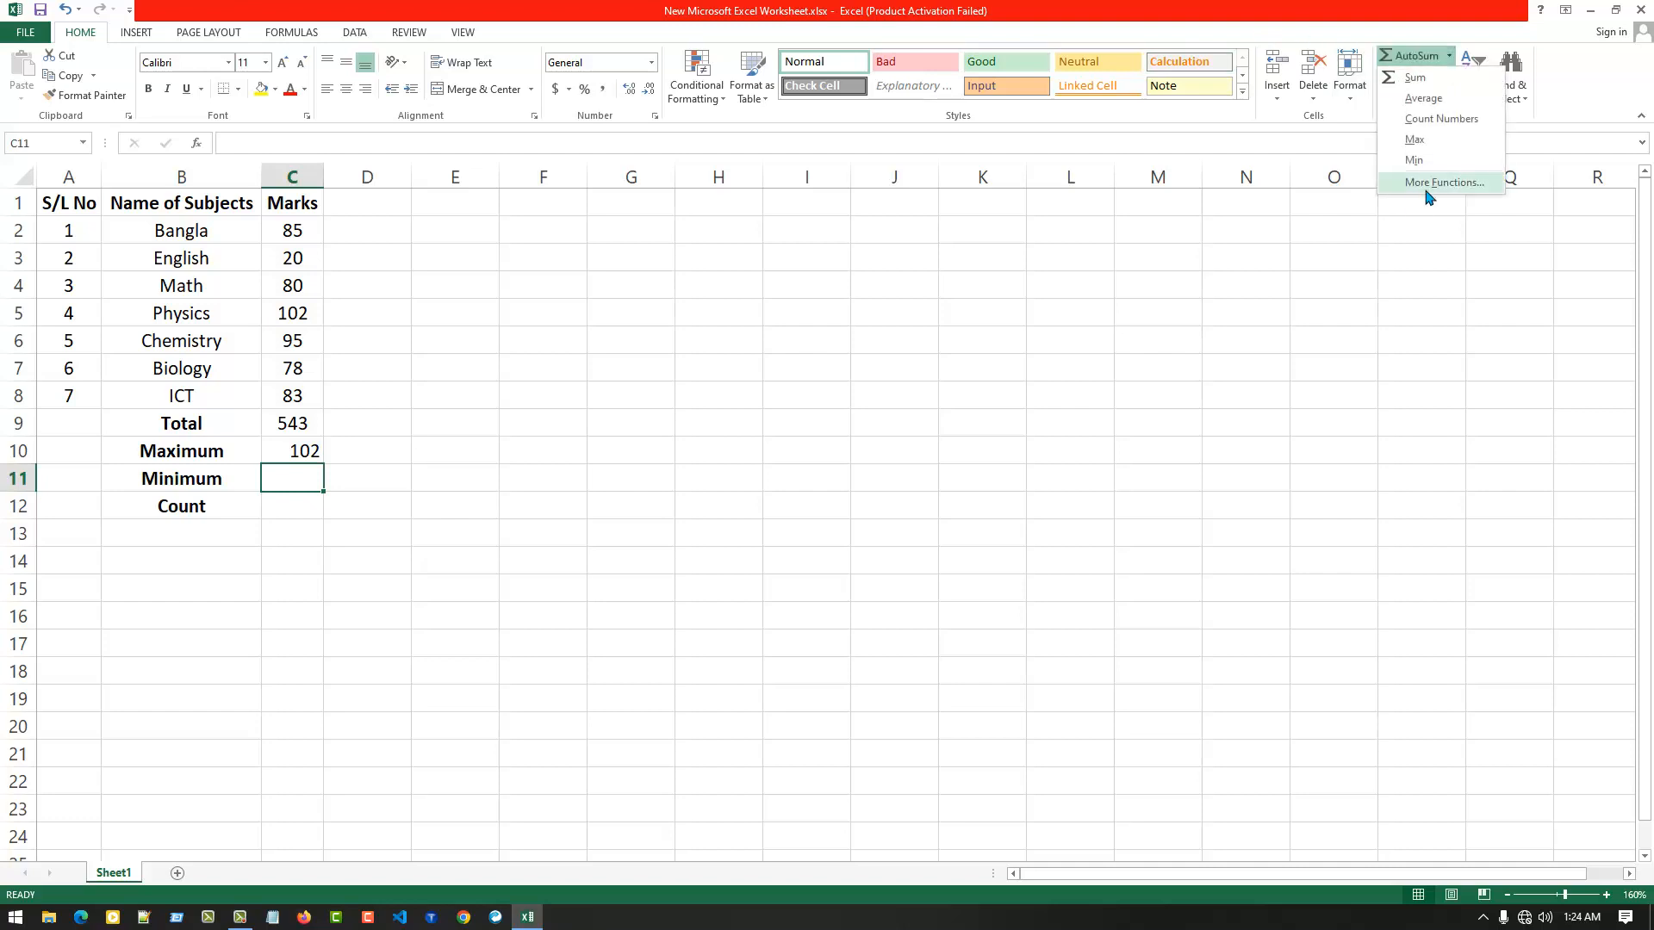
pyautogui.click(1413, 169)
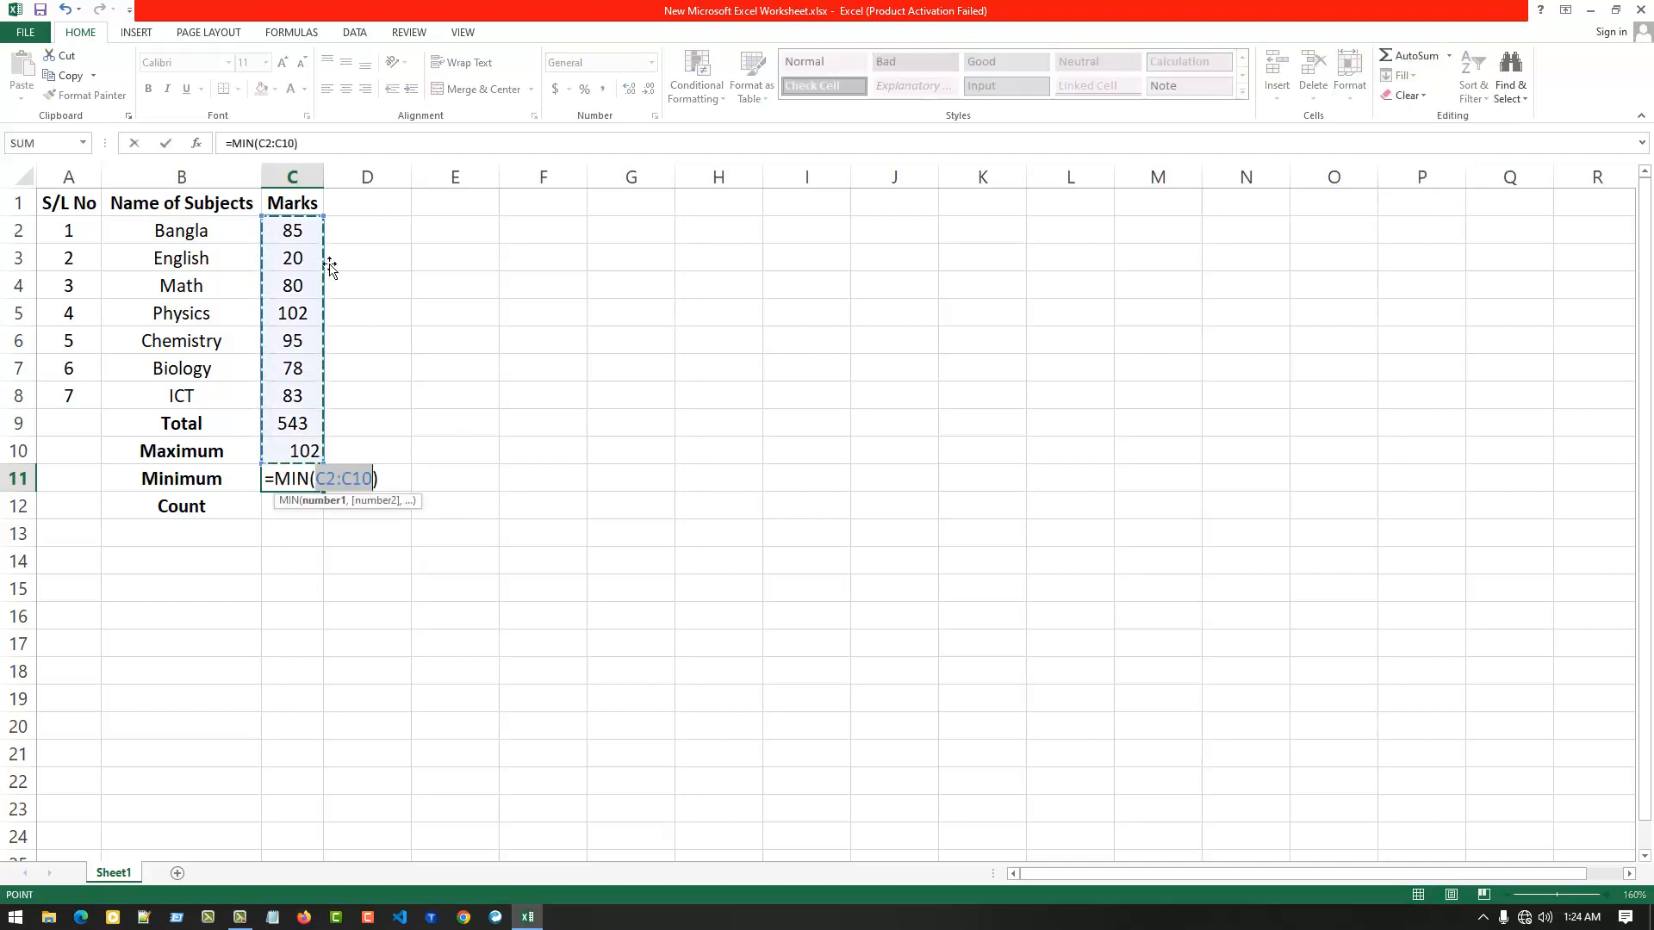
pyautogui.moveTo(292, 230); pyautogui.dragTo(295, 398)
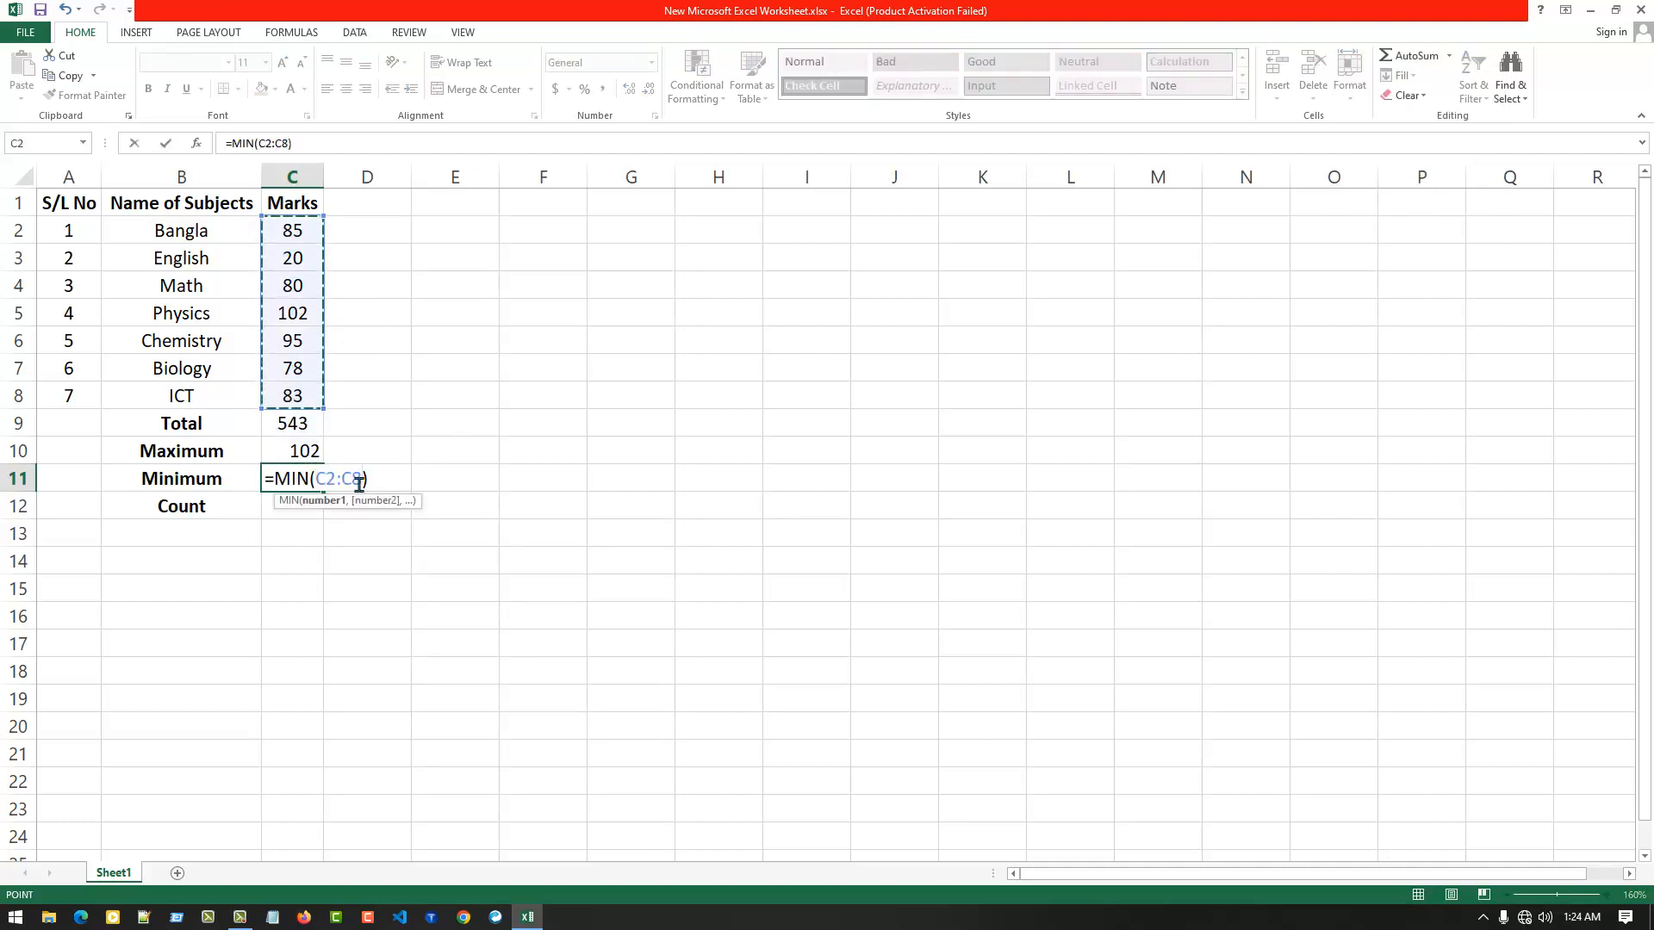
pyautogui.press('Return')
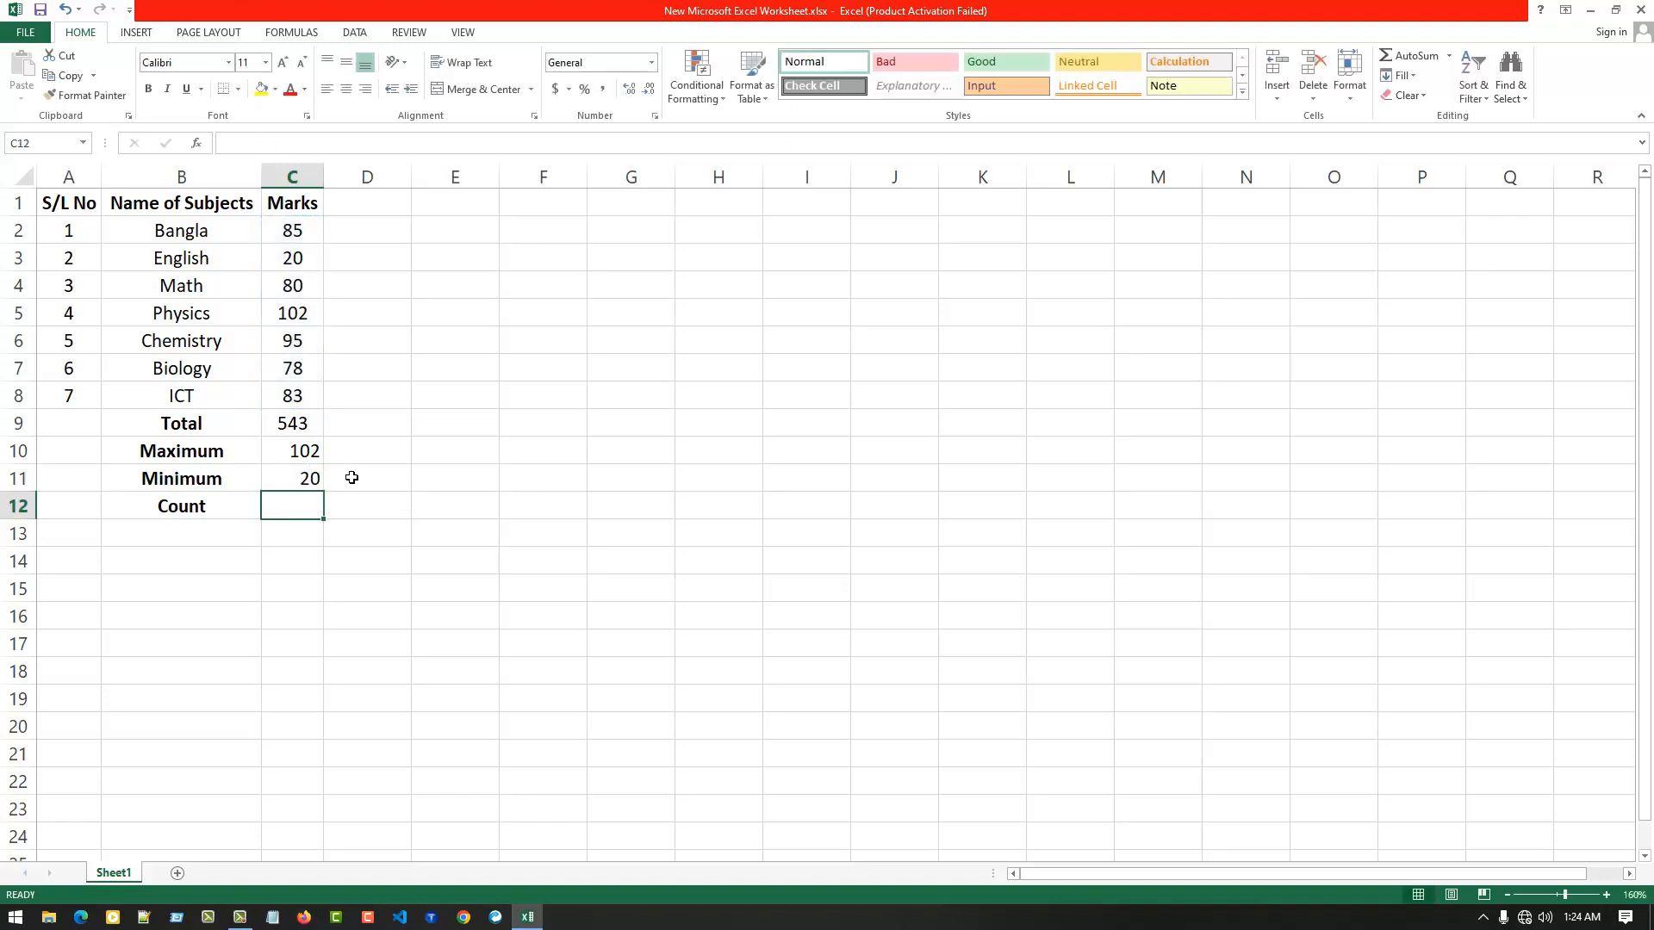
# Step: Change the English mark in C3 to 15 and check the Minimum formula's result
pyautogui.click(300, 269)
pyautogui.write('15')
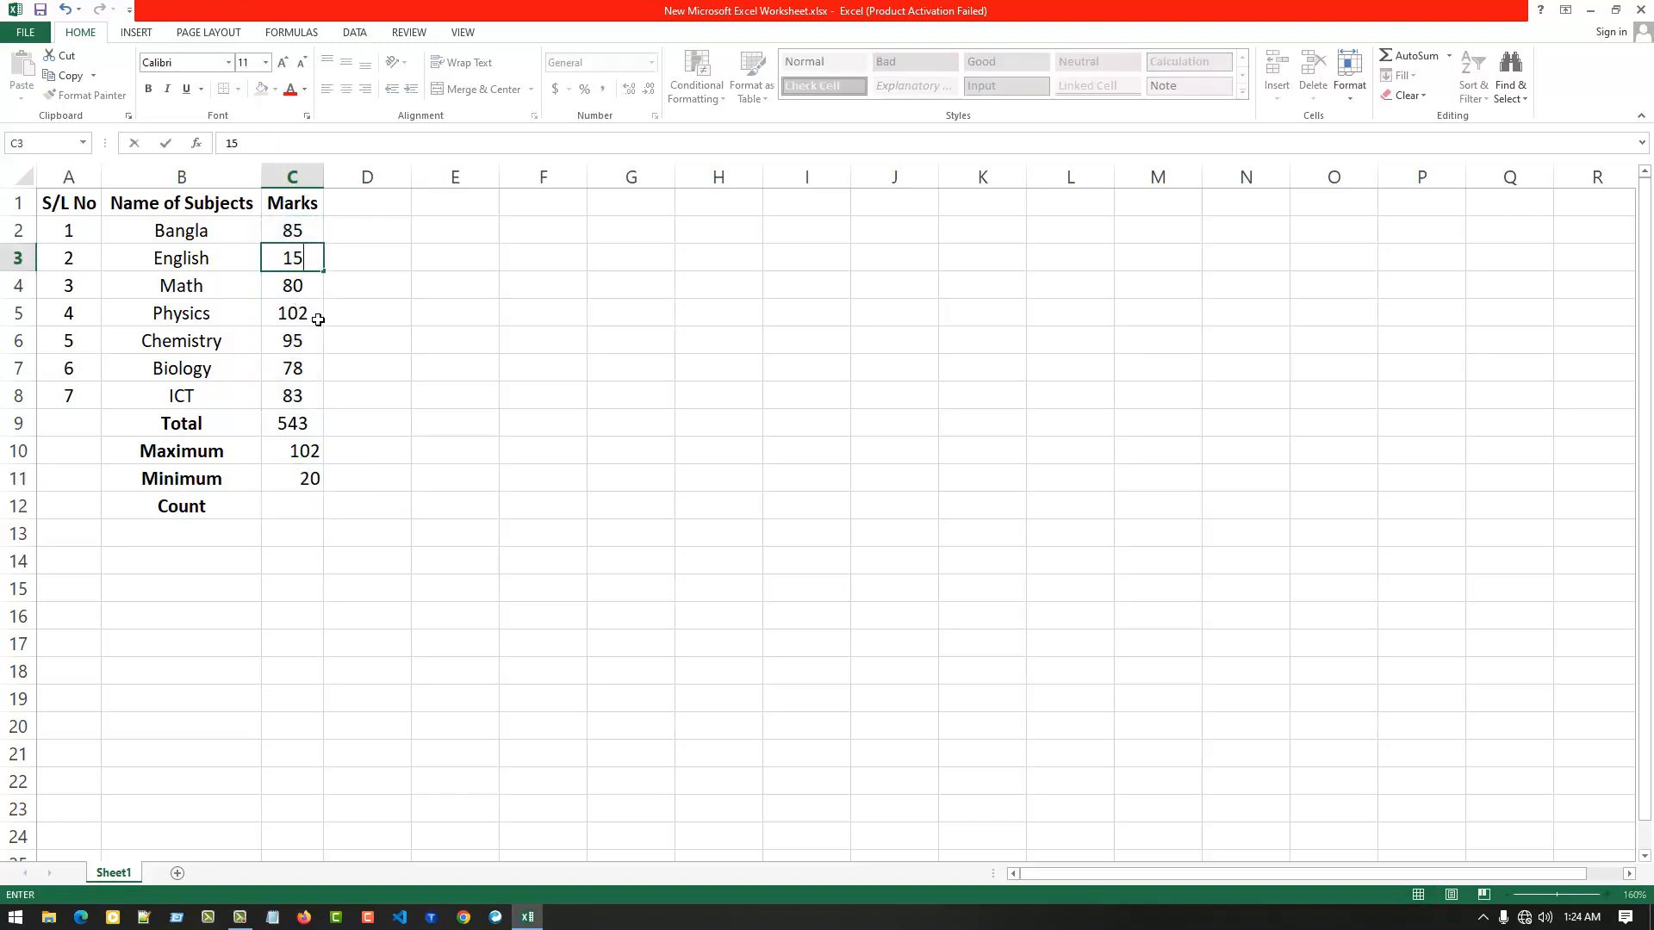
pyautogui.press('Return')
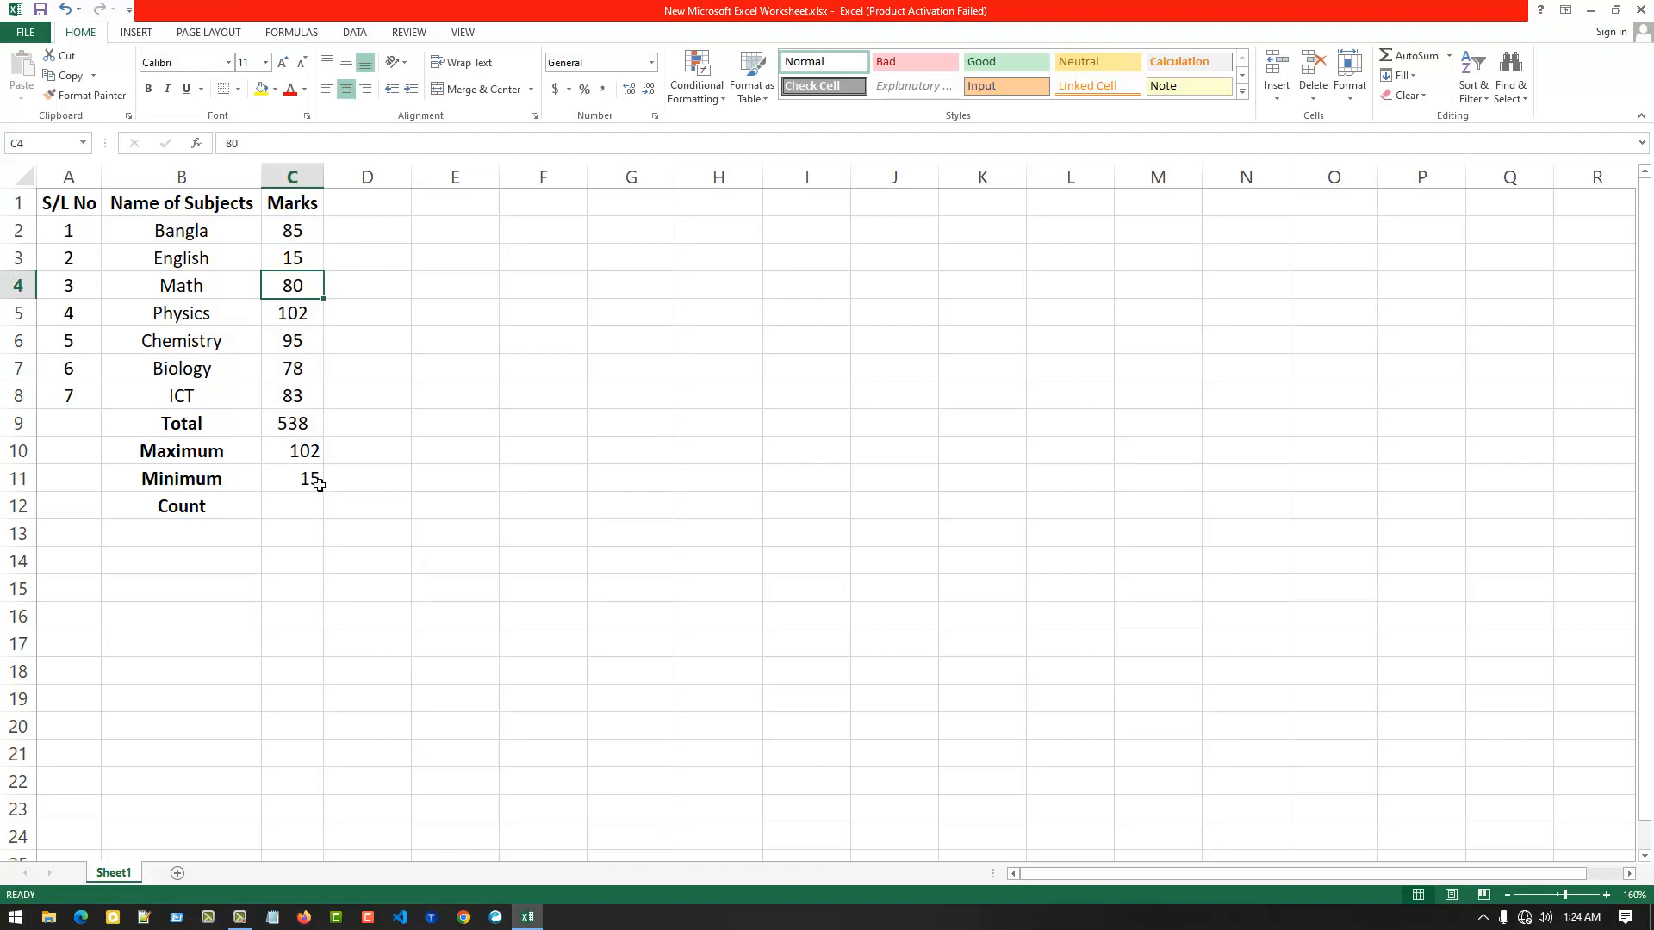
pyautogui.click(318, 484)
# Step: Count the marks in C12 with an AutoSum COUNT formula over C2:C8
pyautogui.click(287, 510)
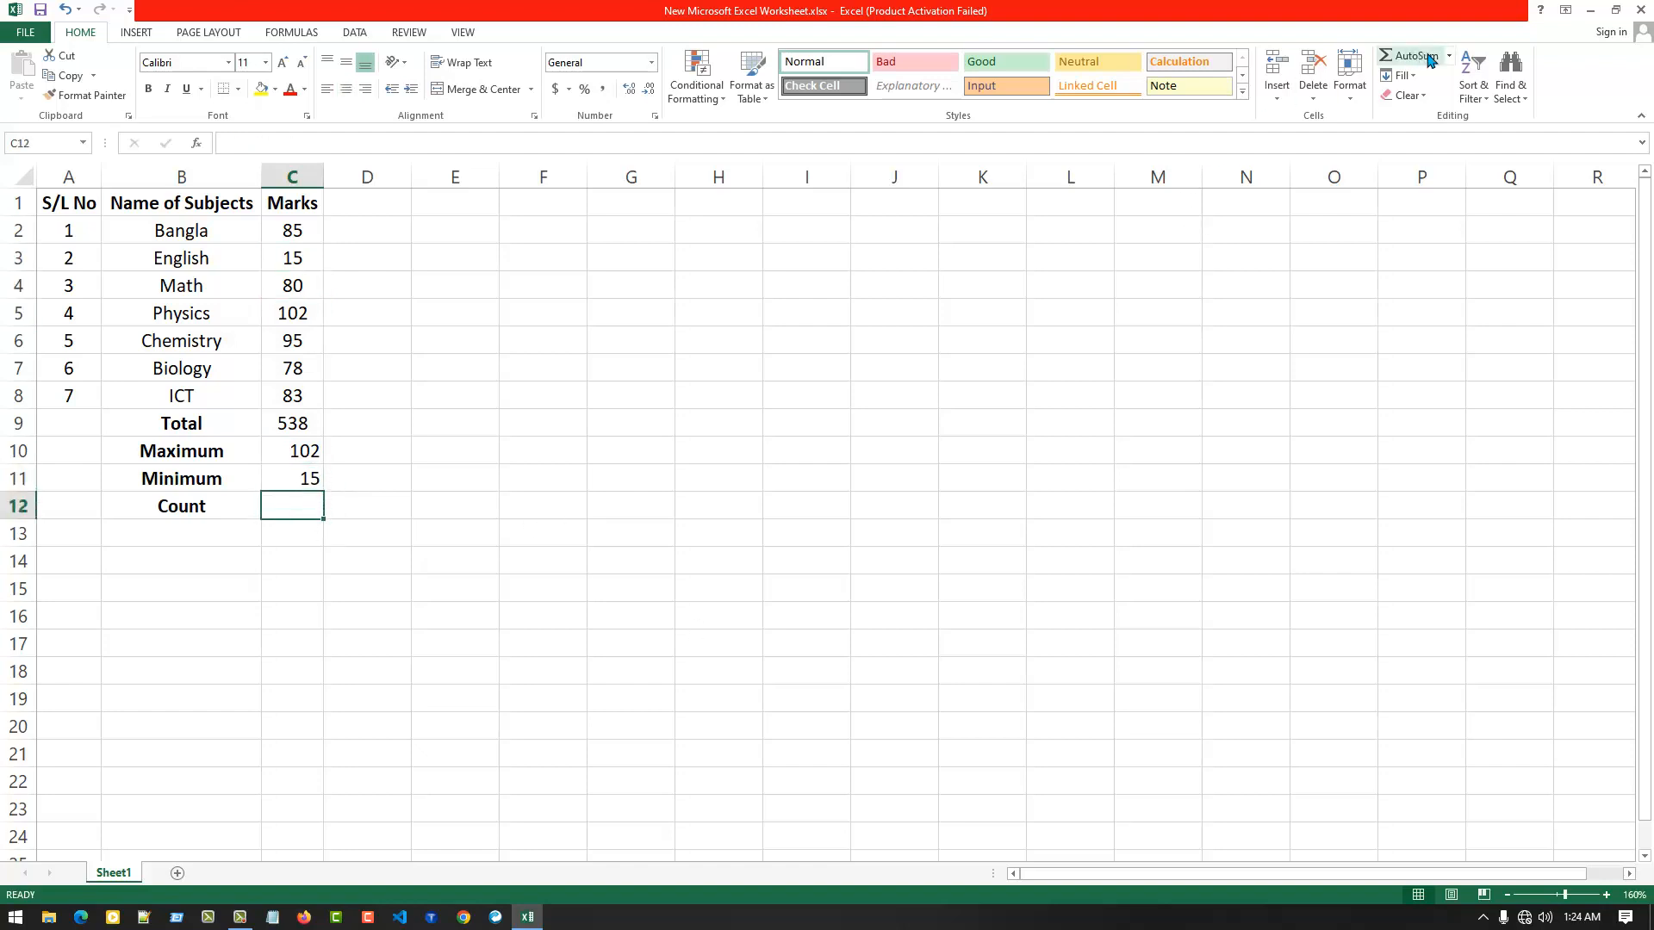
pyautogui.click(1449, 55)
pyautogui.click(1420, 133)
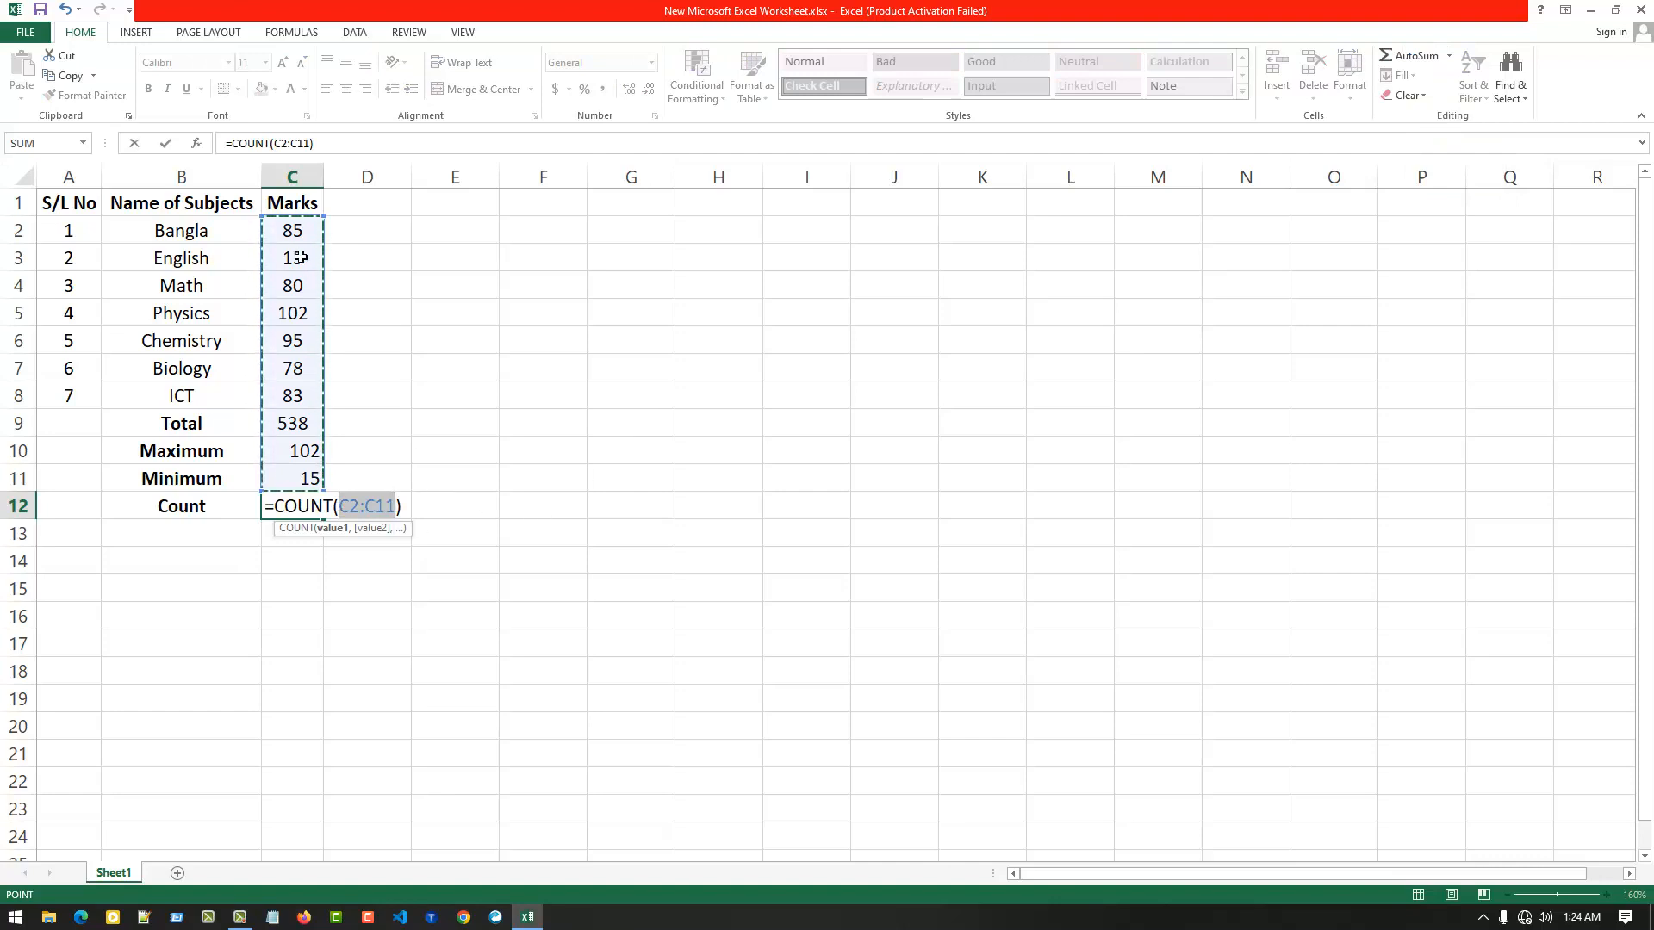
pyautogui.moveTo(292, 228); pyautogui.dragTo(293, 398)
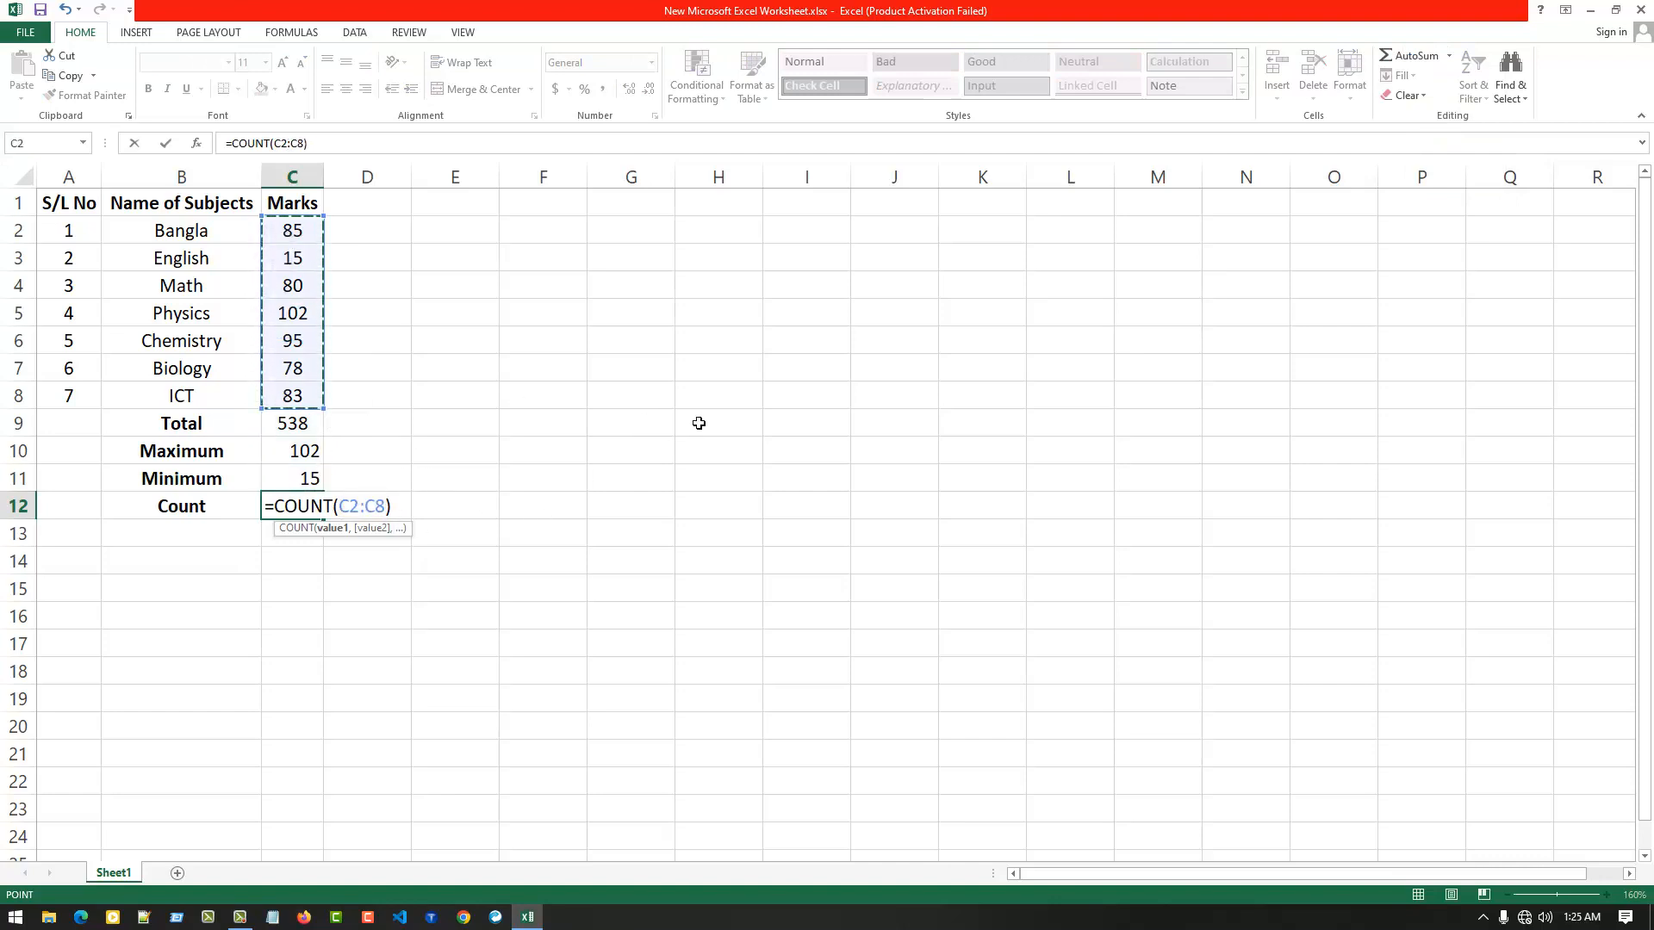
pyautogui.press('Return')
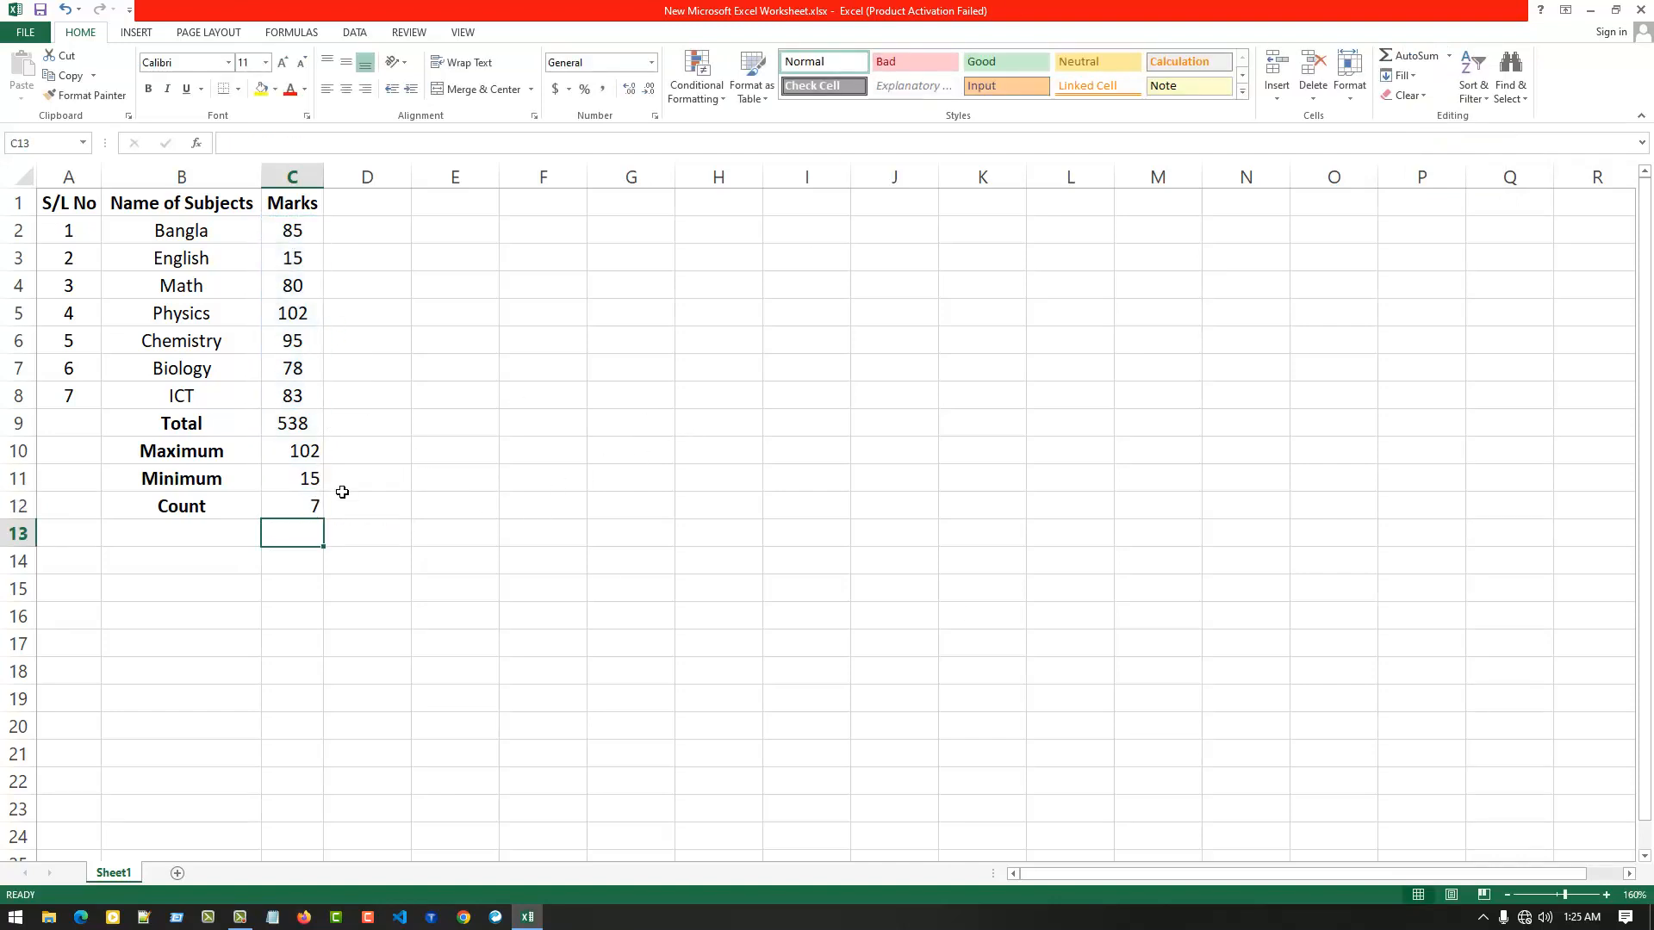
pyautogui.click(1473, 78)
pyautogui.click(1449, 56)
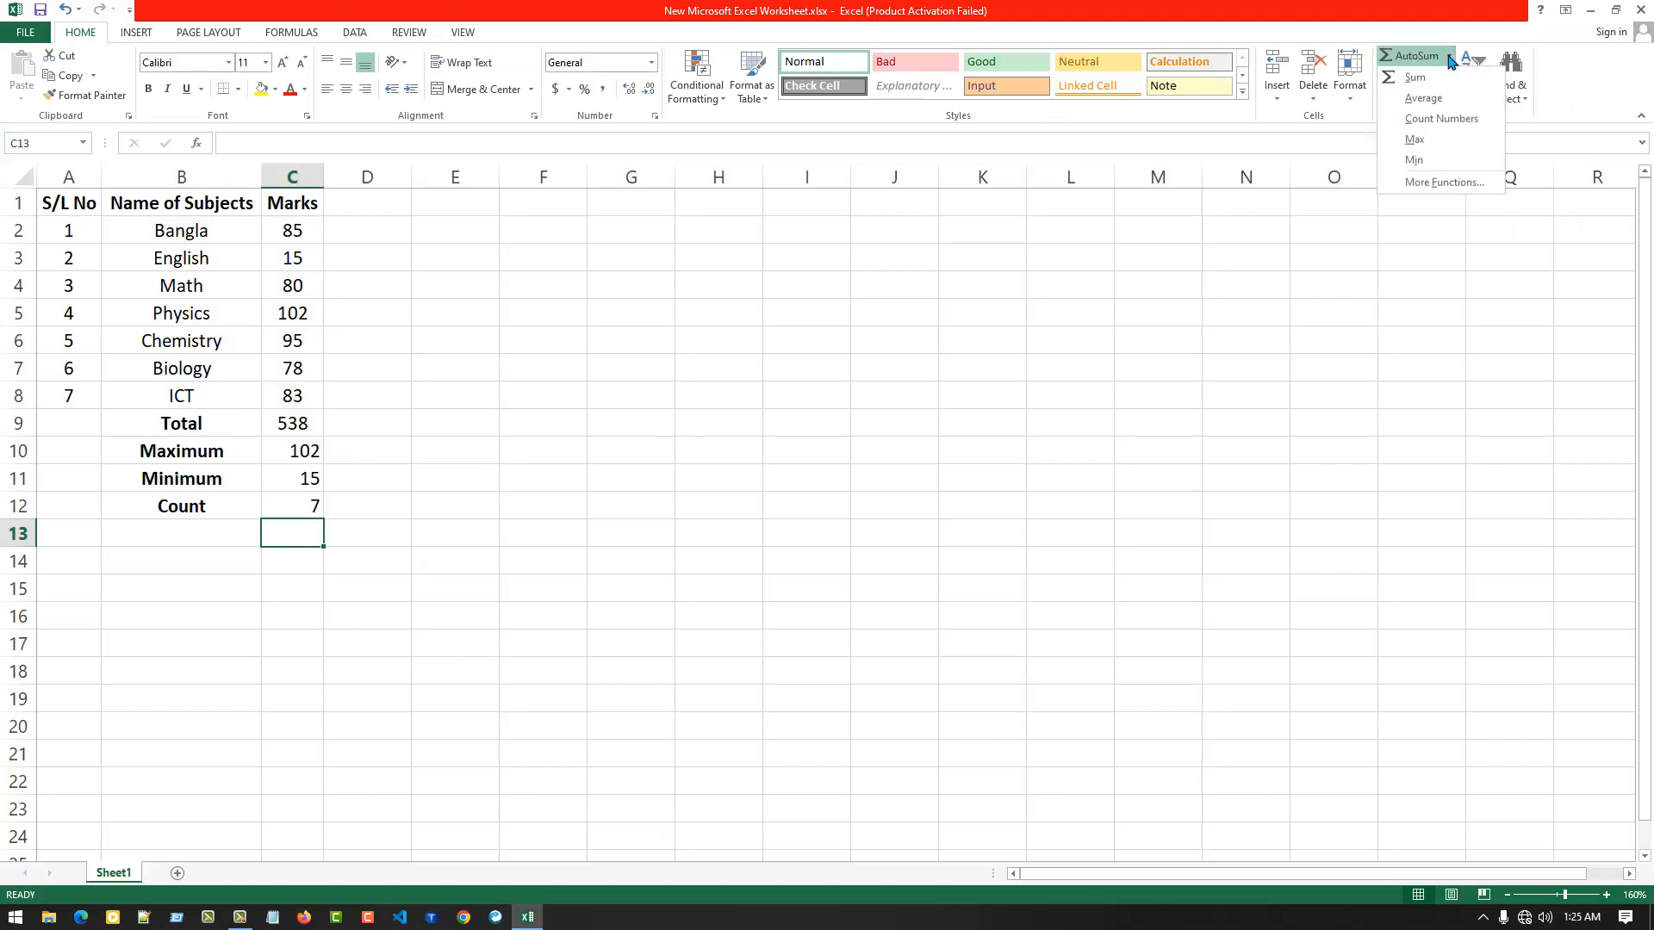
pyautogui.click(1448, 58)
pyautogui.click(1449, 58)
pyautogui.click(289, 579)
# Step: Enter the label Average in B13 below Count
pyautogui.click(221, 543)
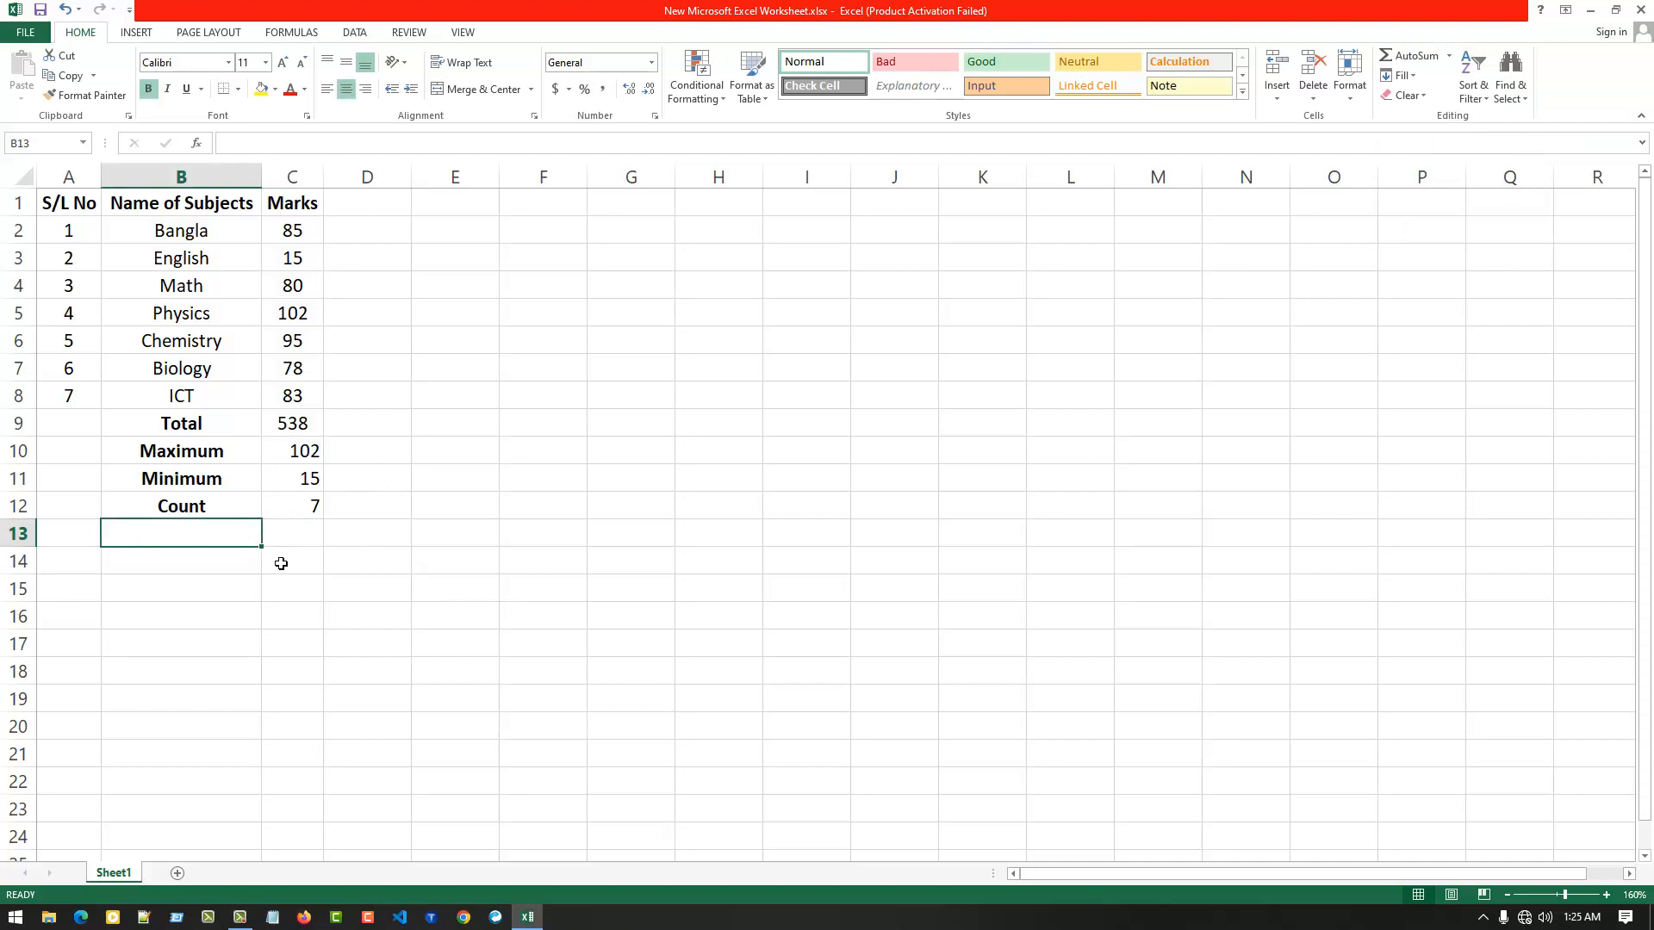
pyautogui.write('Average')
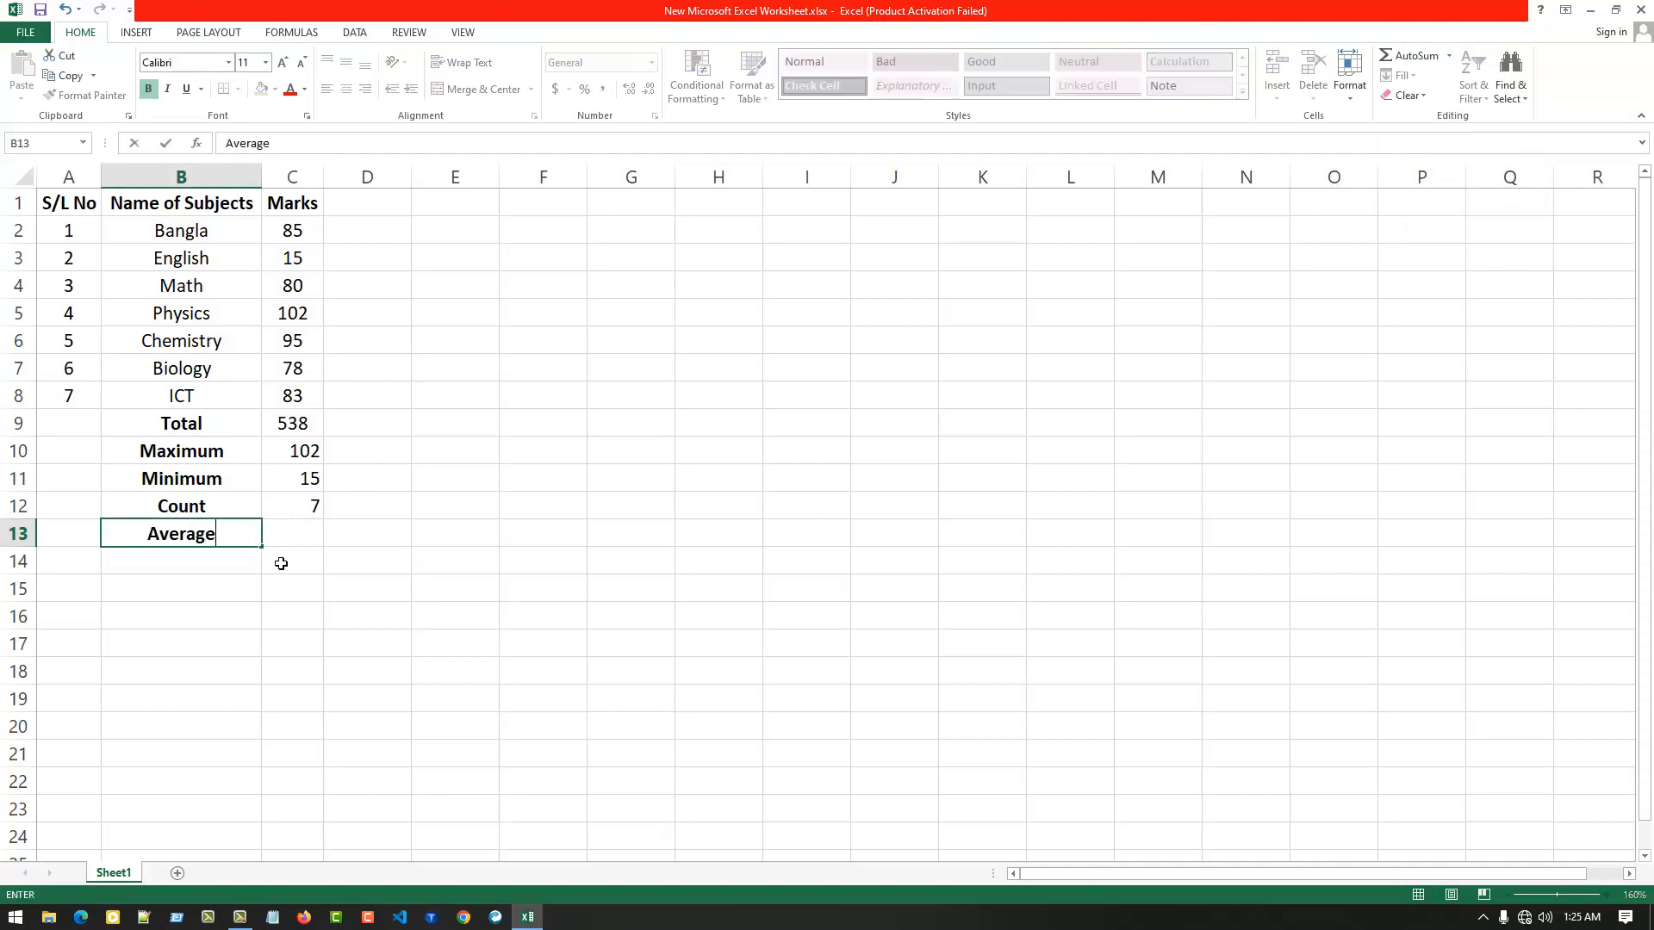
pyautogui.press('Return')
# Step: Average the marks in C13 with an AutoSum AVERAGE formula over C2:C8 and review the formula
pyautogui.click(298, 538)
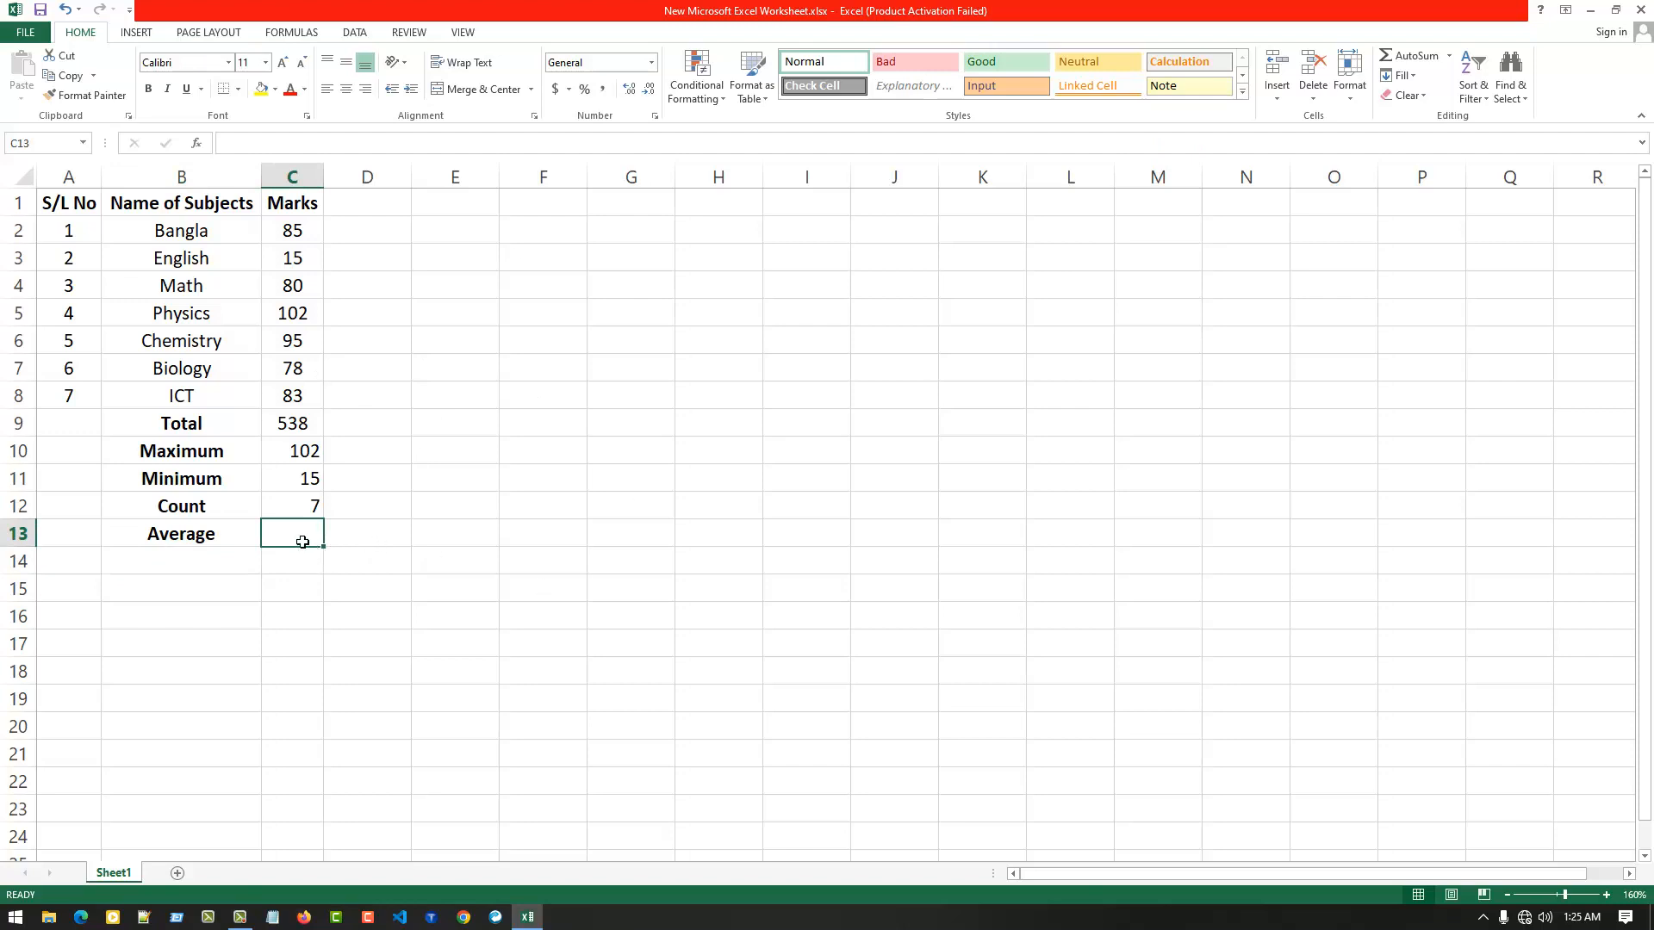
pyautogui.click(1449, 55)
pyautogui.click(1423, 97)
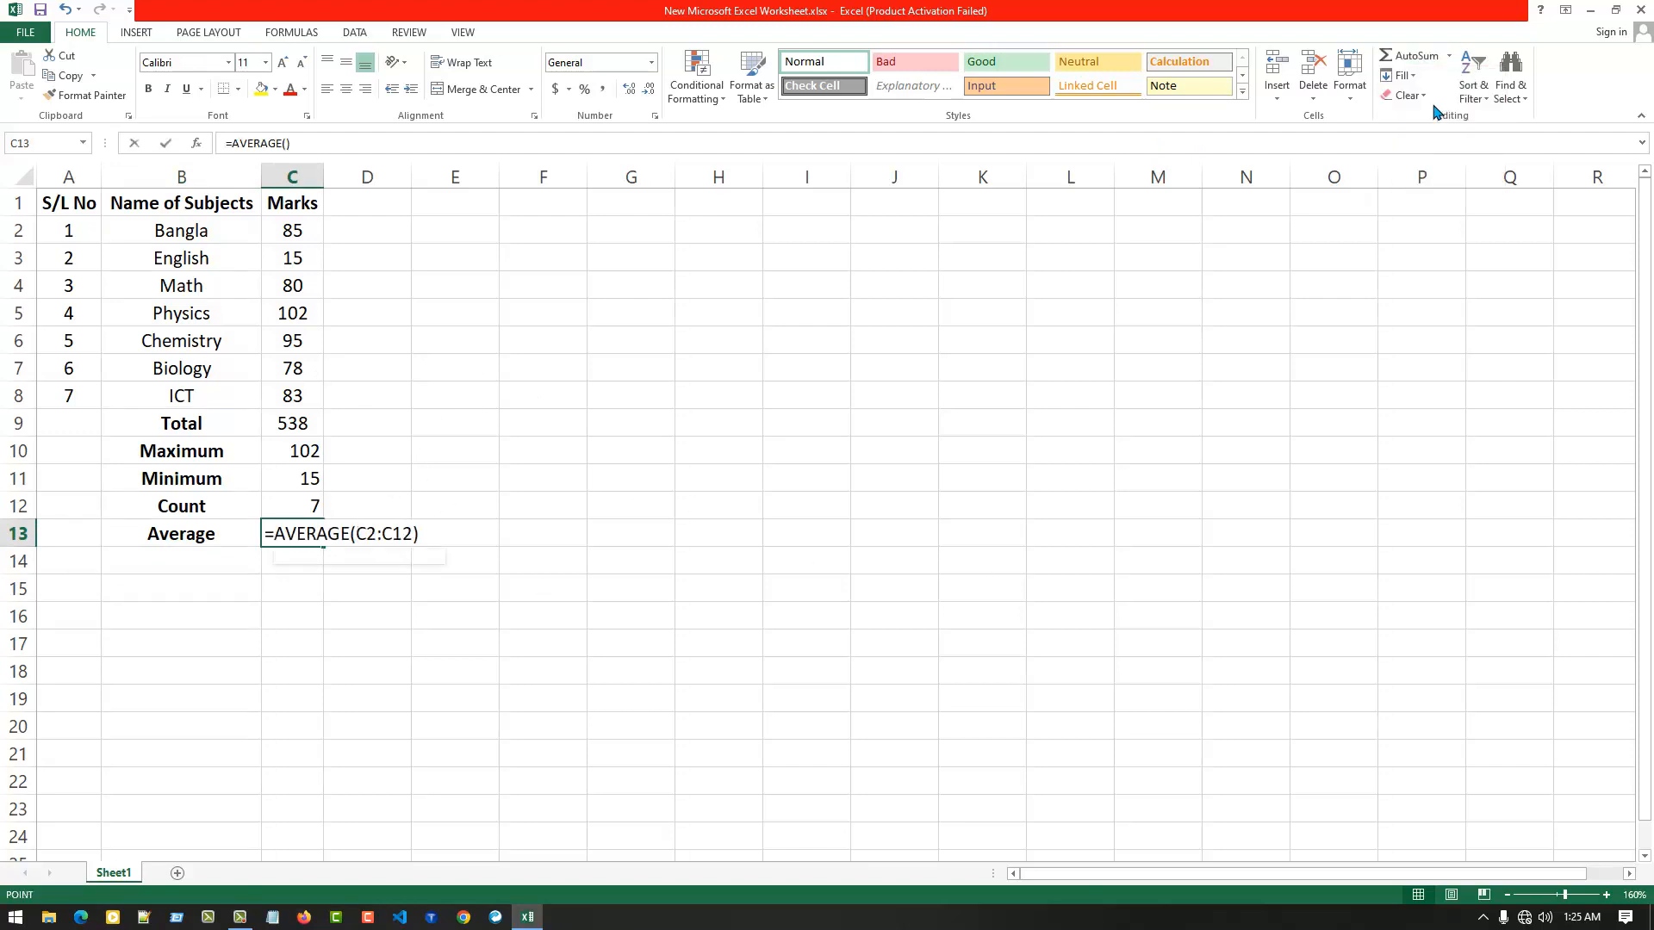
pyautogui.moveTo(292, 234); pyautogui.dragTo(295, 398)
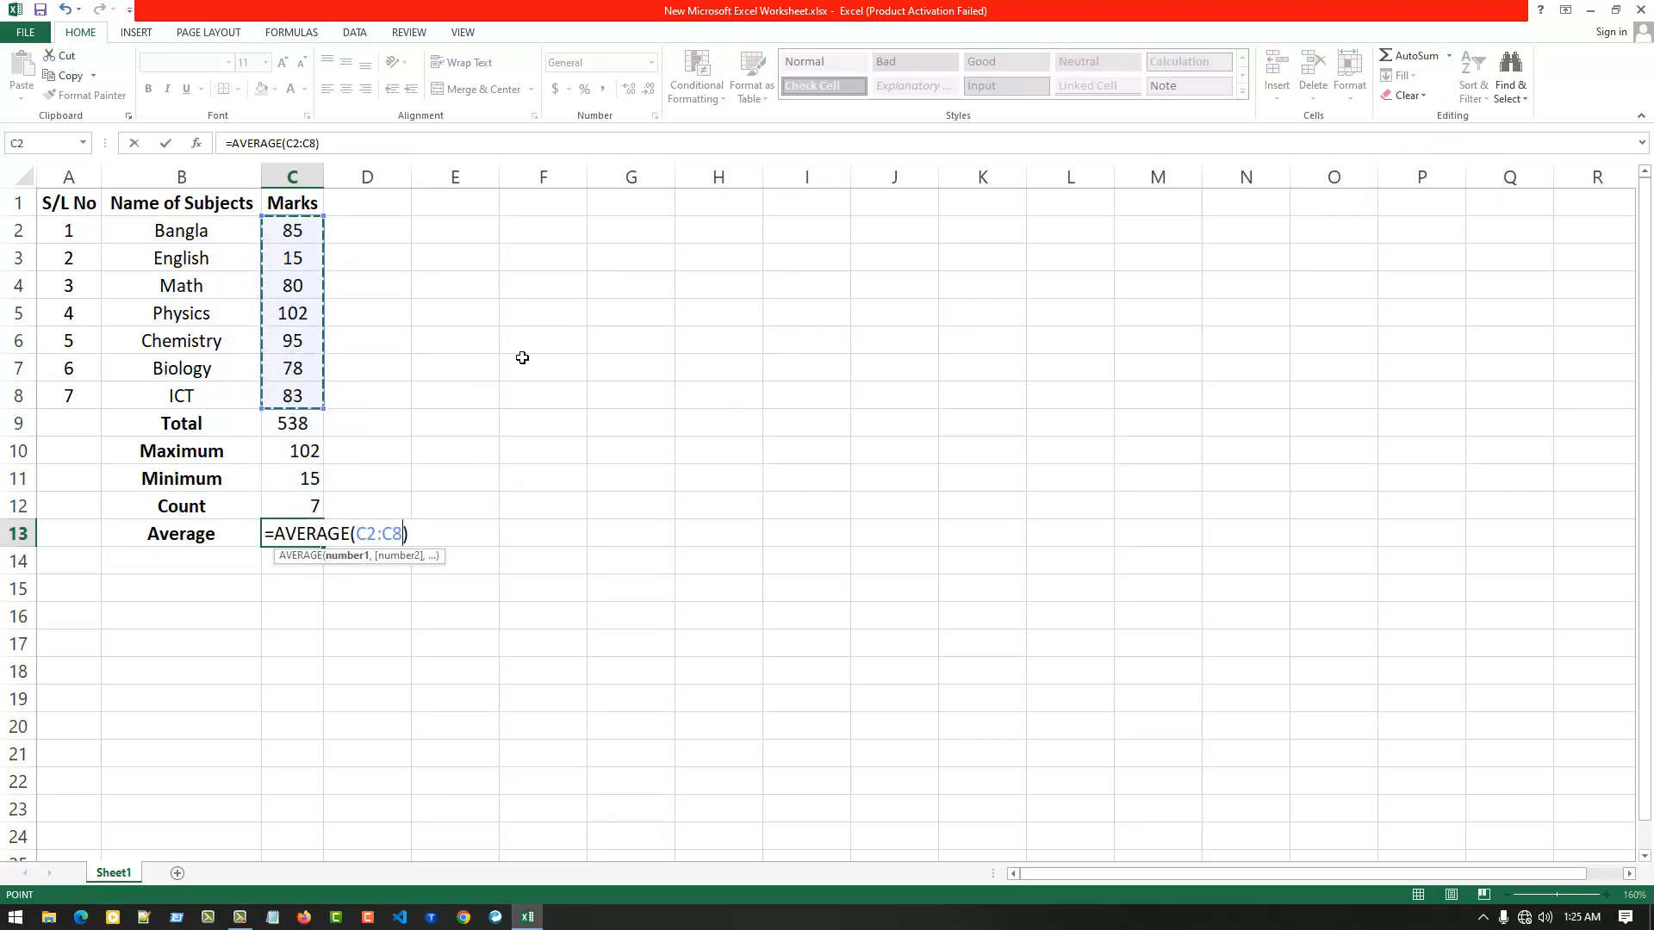
pyautogui.press('Return')
pyautogui.click(300, 542)
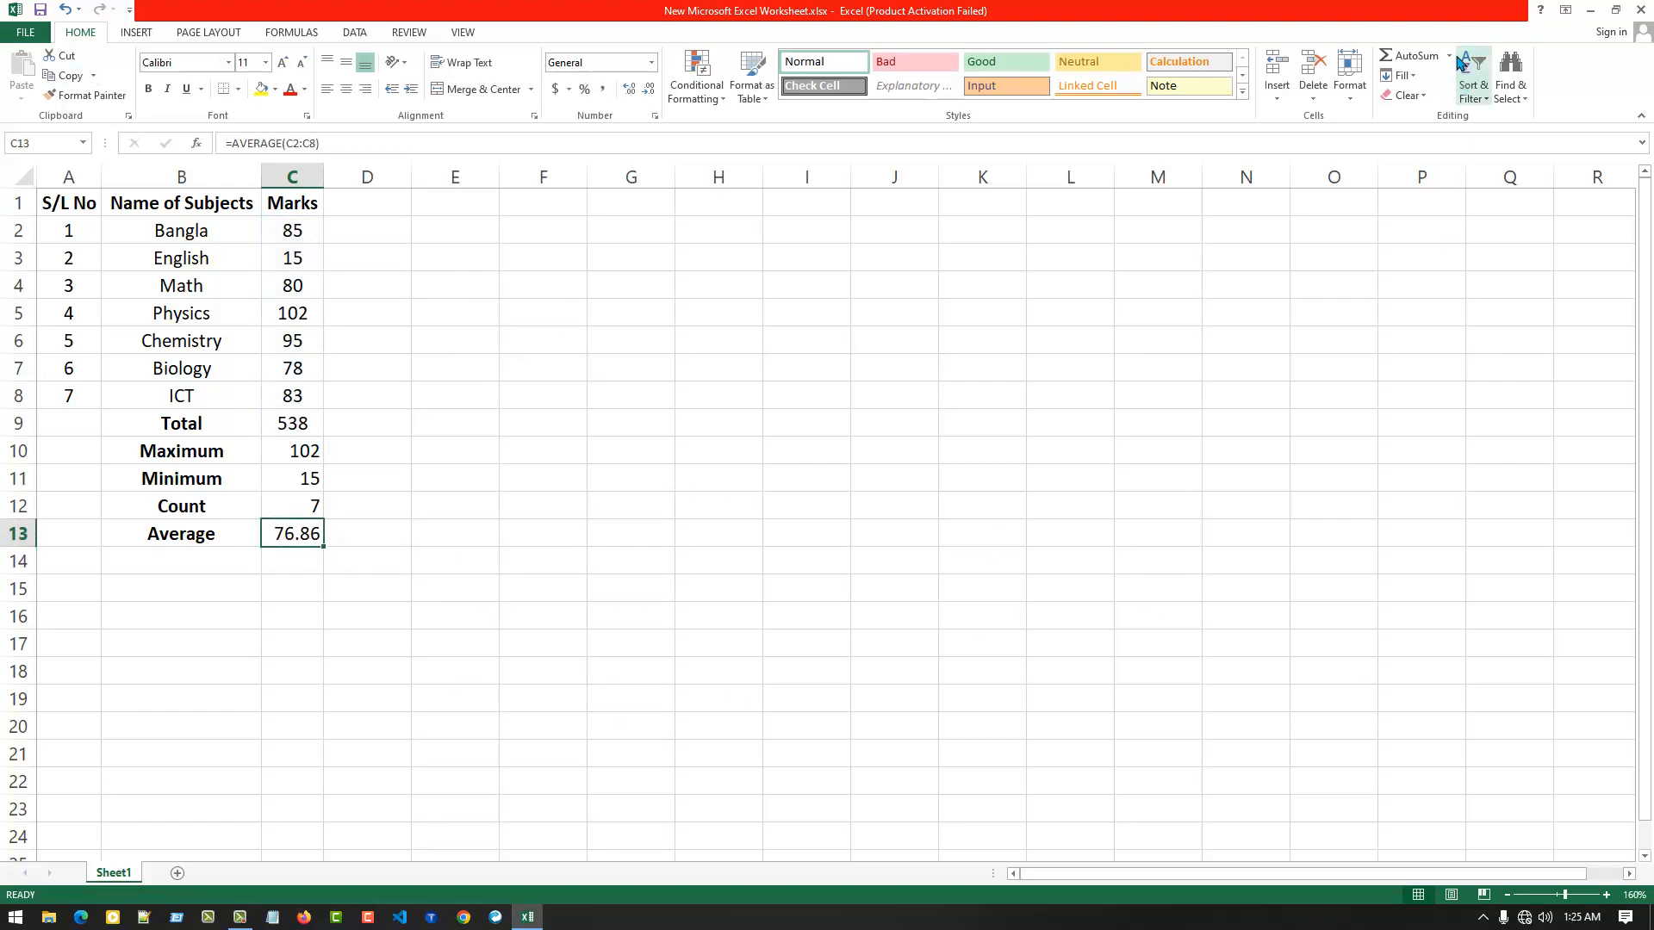
pyautogui.click(1449, 55)
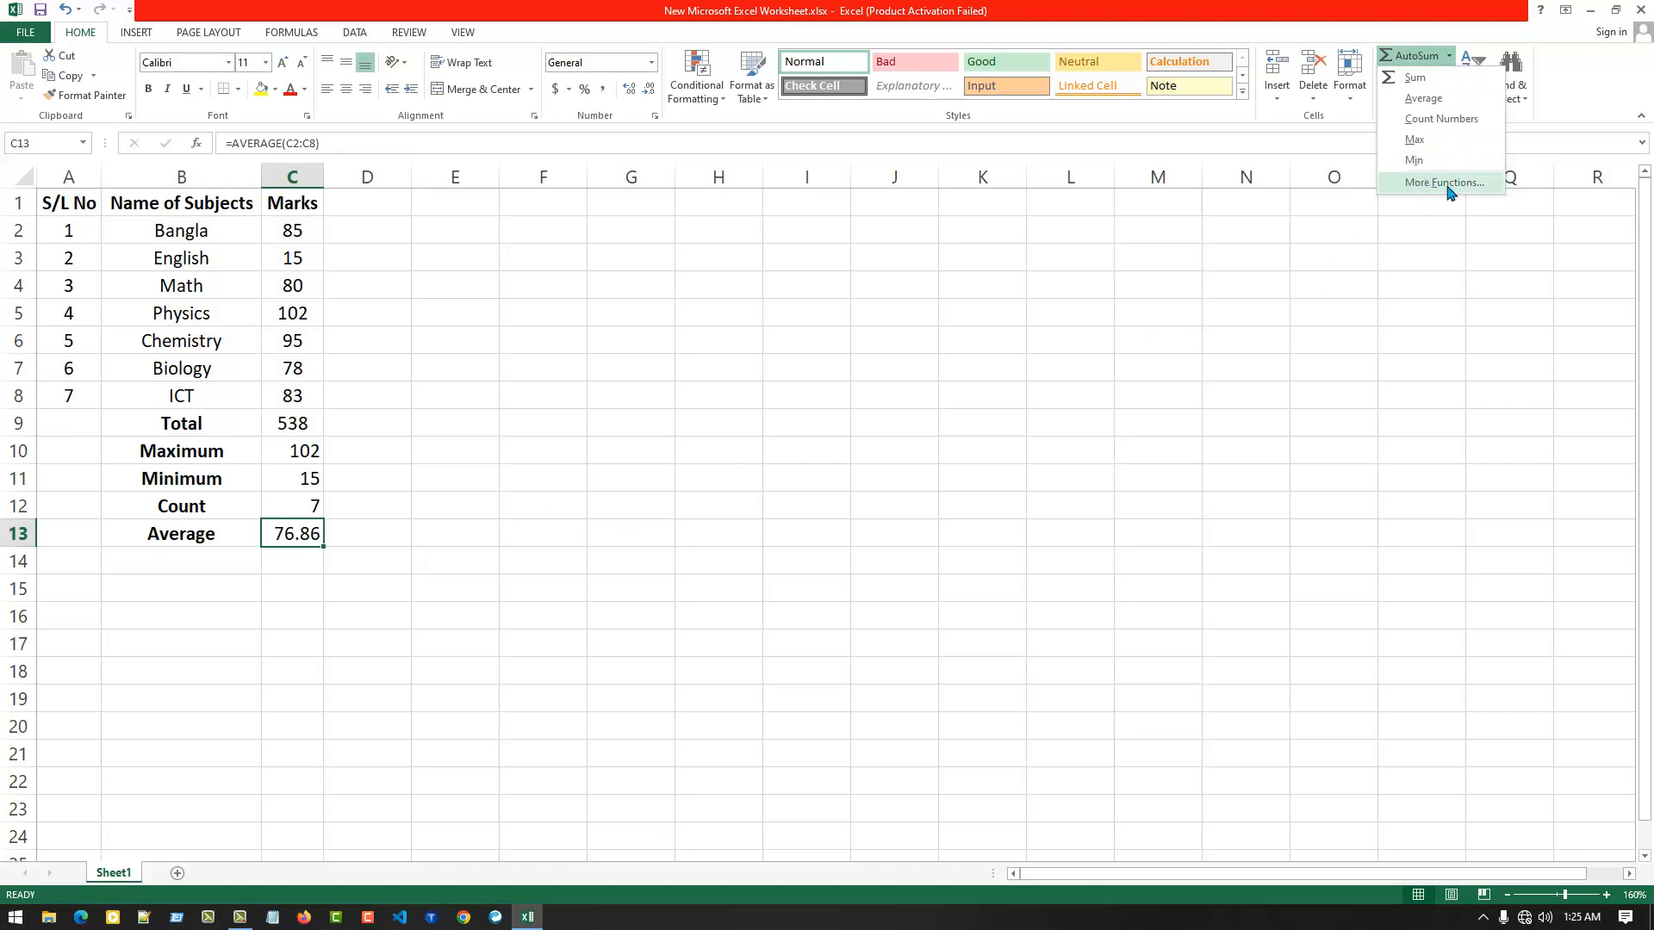
pyautogui.click(493, 516)
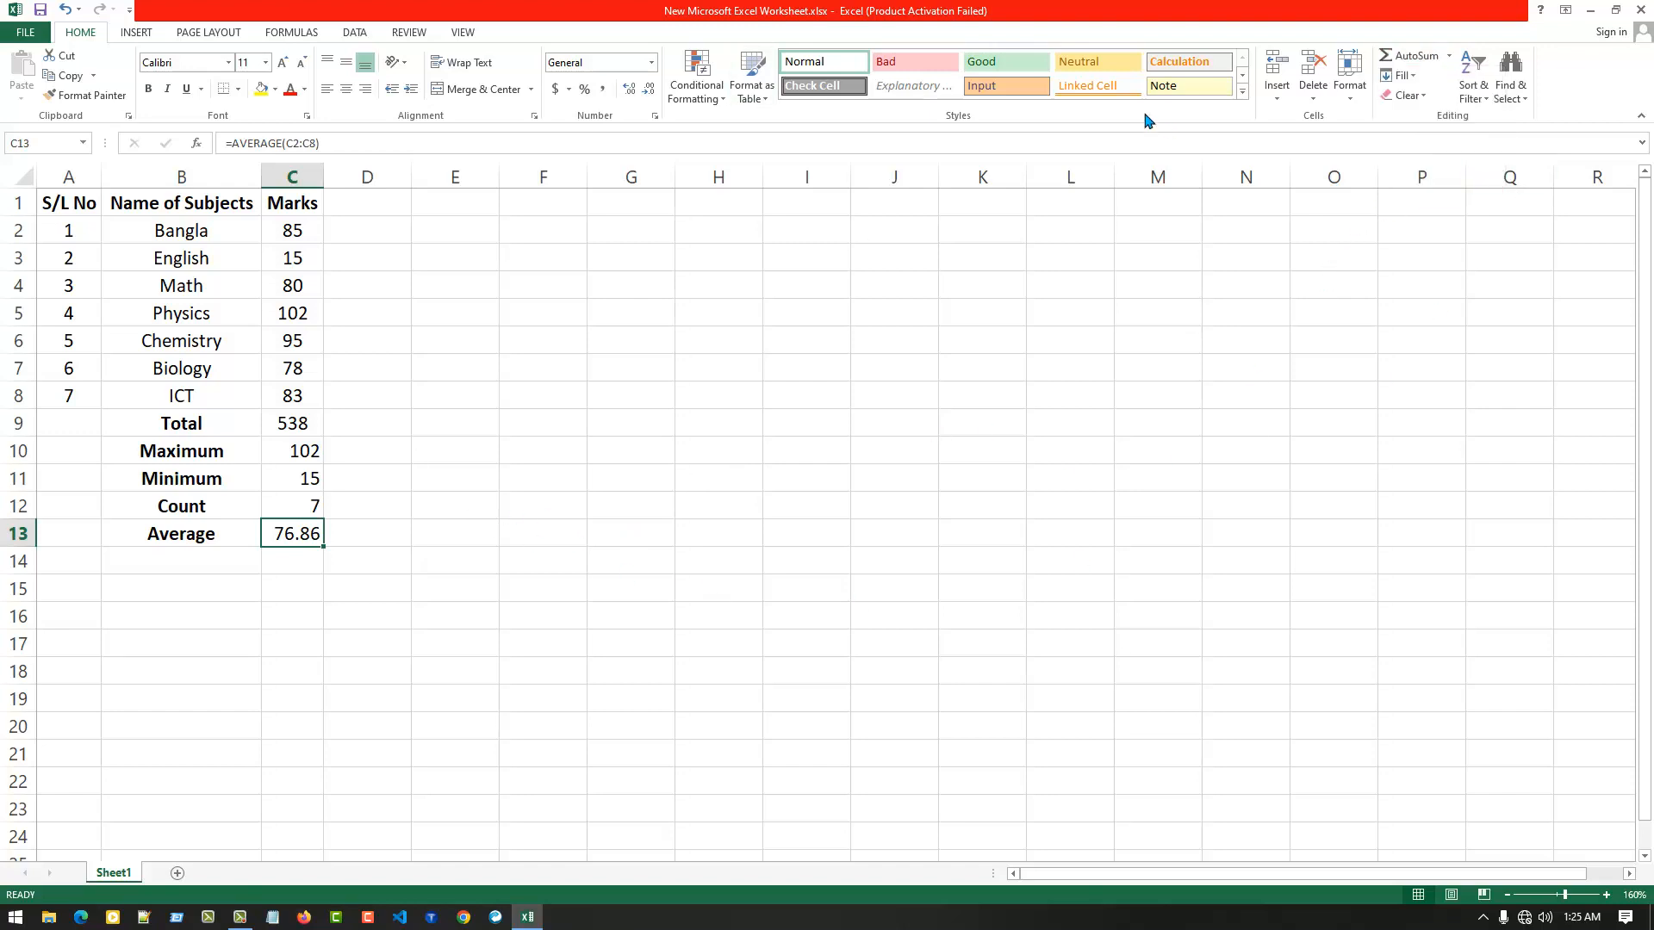
pyautogui.click(543, 478)
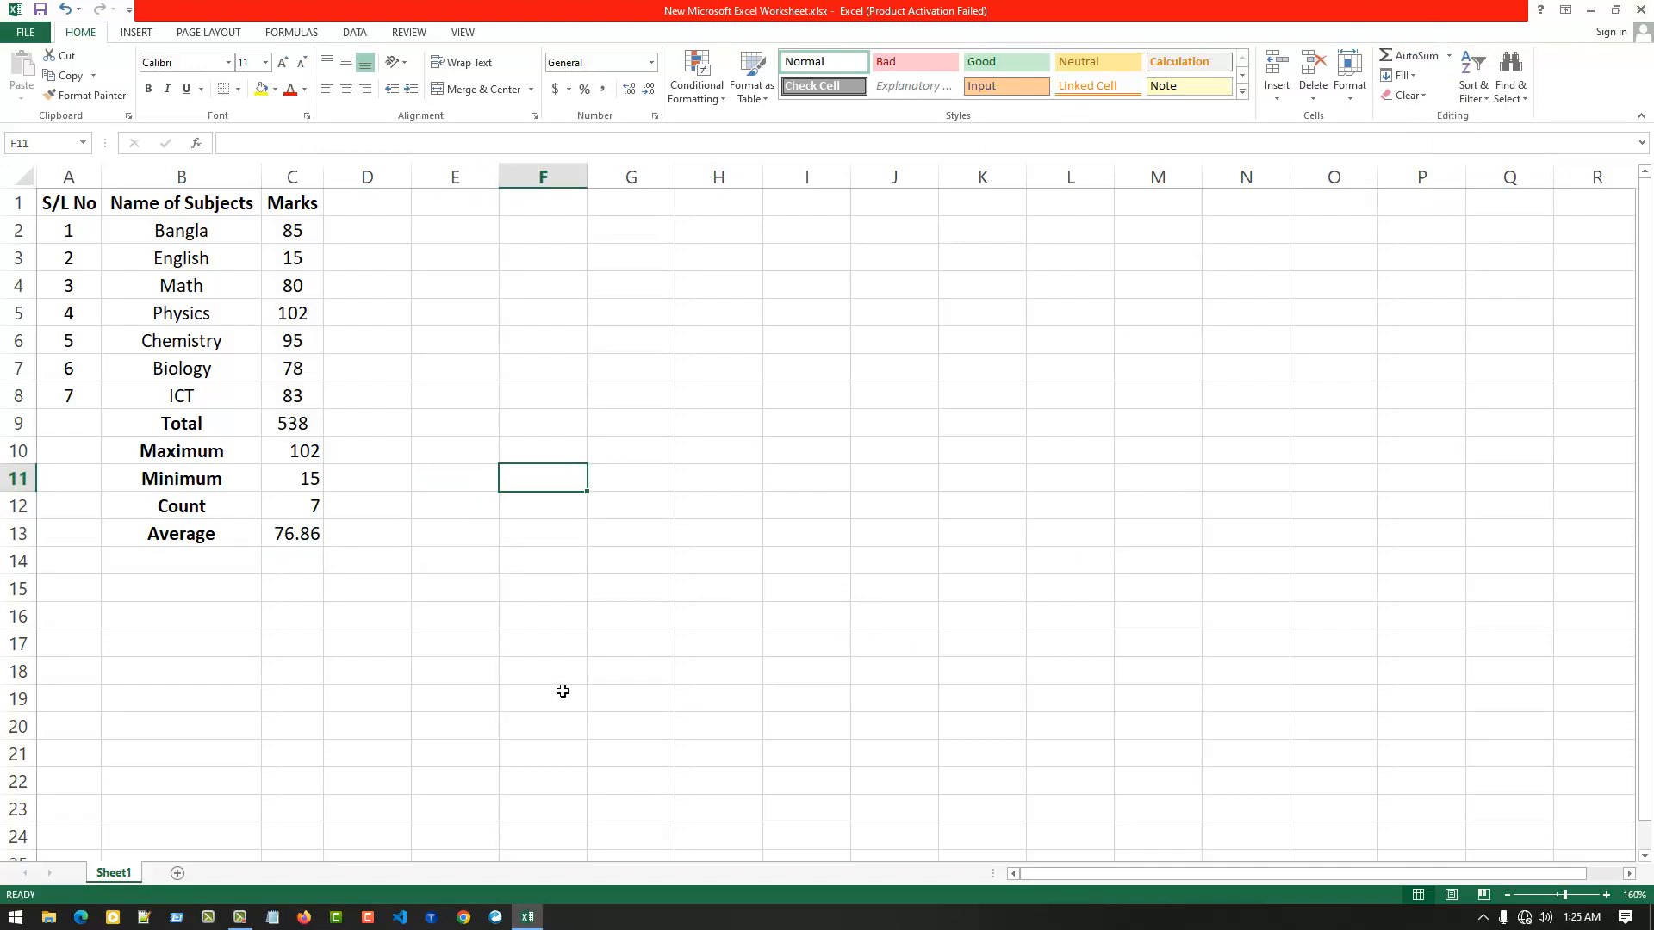